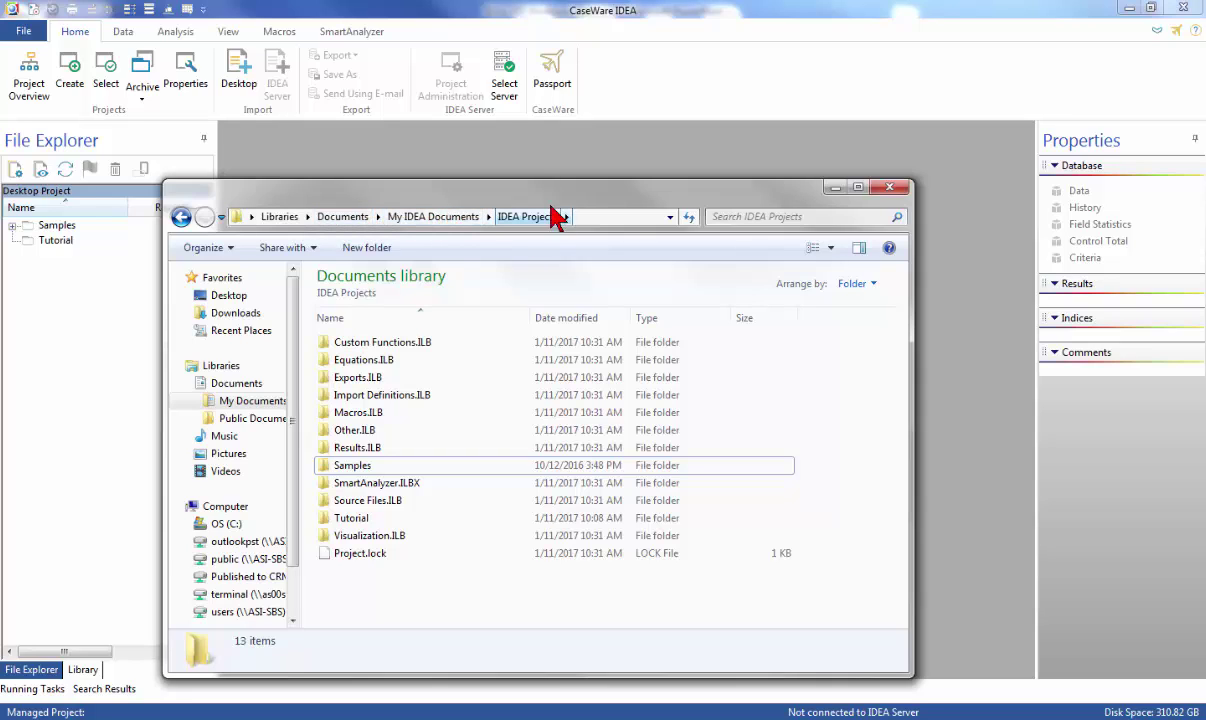
- Create a managed project named Accounts Receivable Audit
{"action": "key", "text": "Escape"}
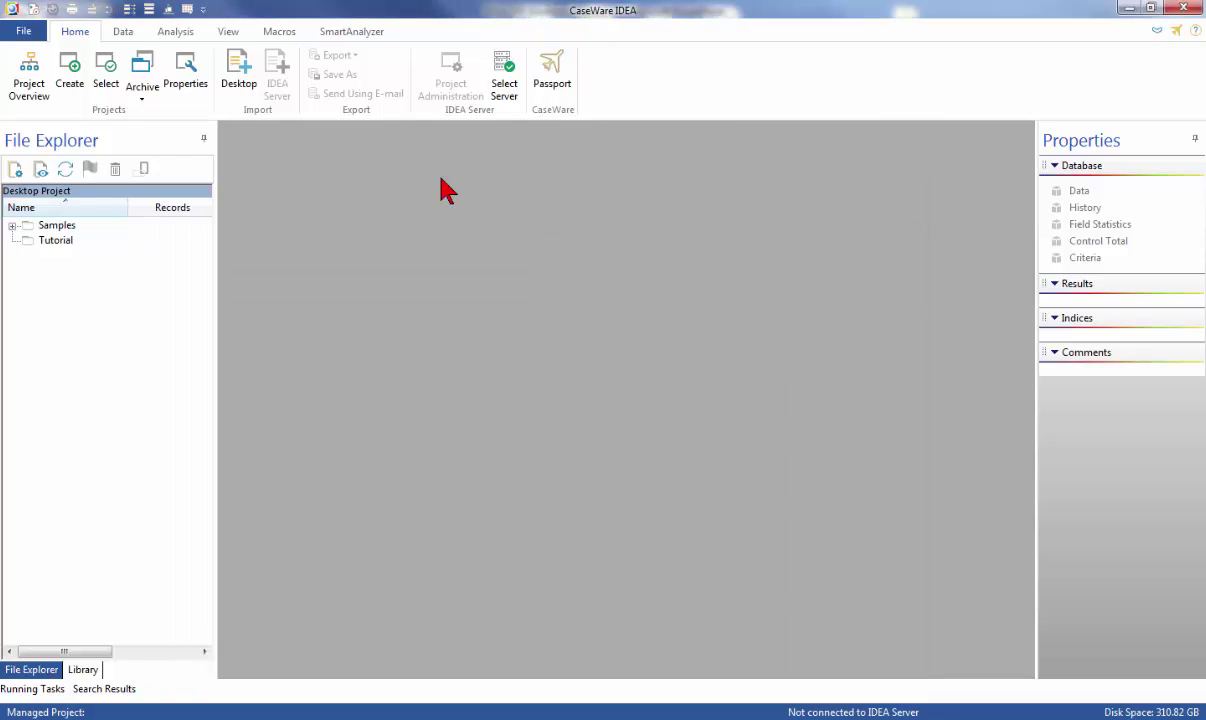
{"action": "left_click", "coordinate": [71, 72]}
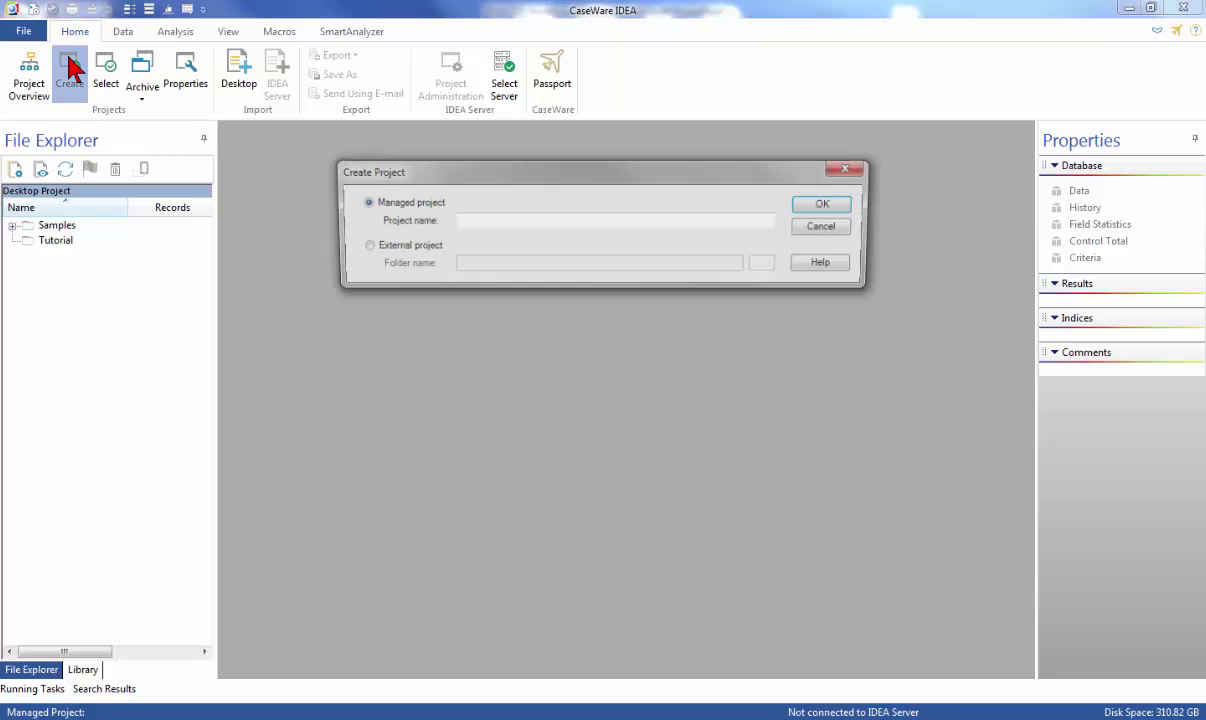
{"action": "left_click", "coordinate": [484, 218]}
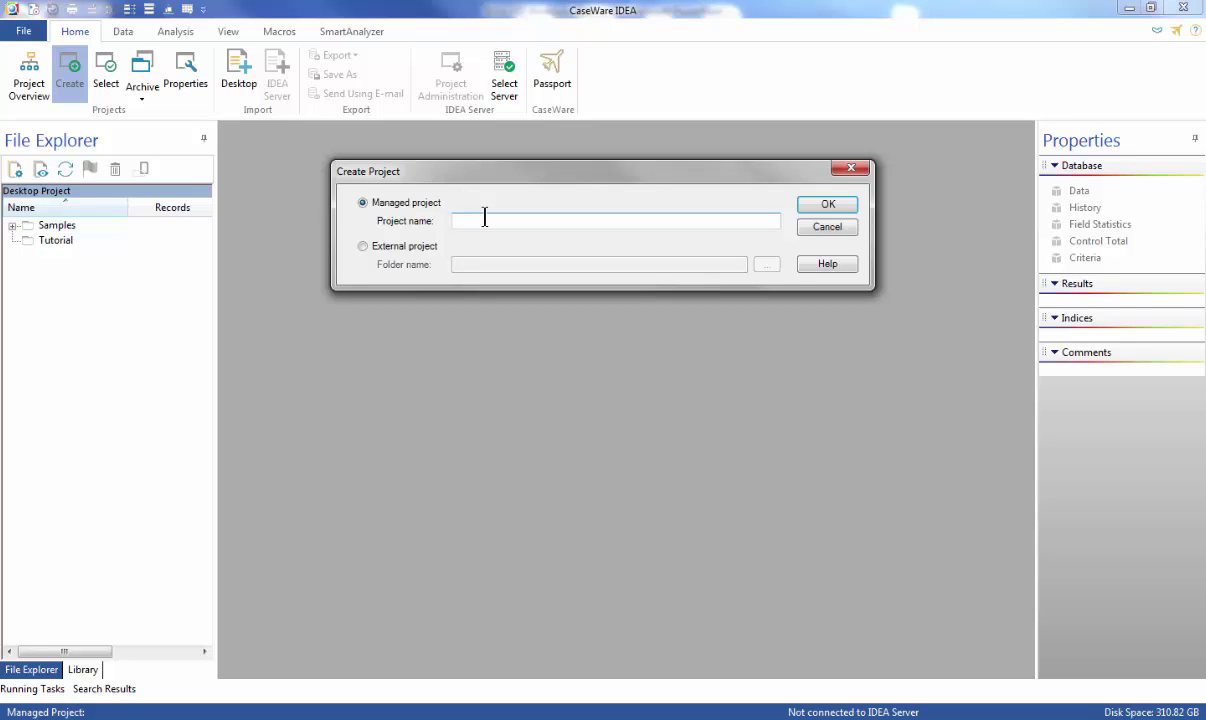
{"action": "type", "text": "Accounts Receivable Audit"}
{"action": "left_click", "coordinate": [820, 206]}
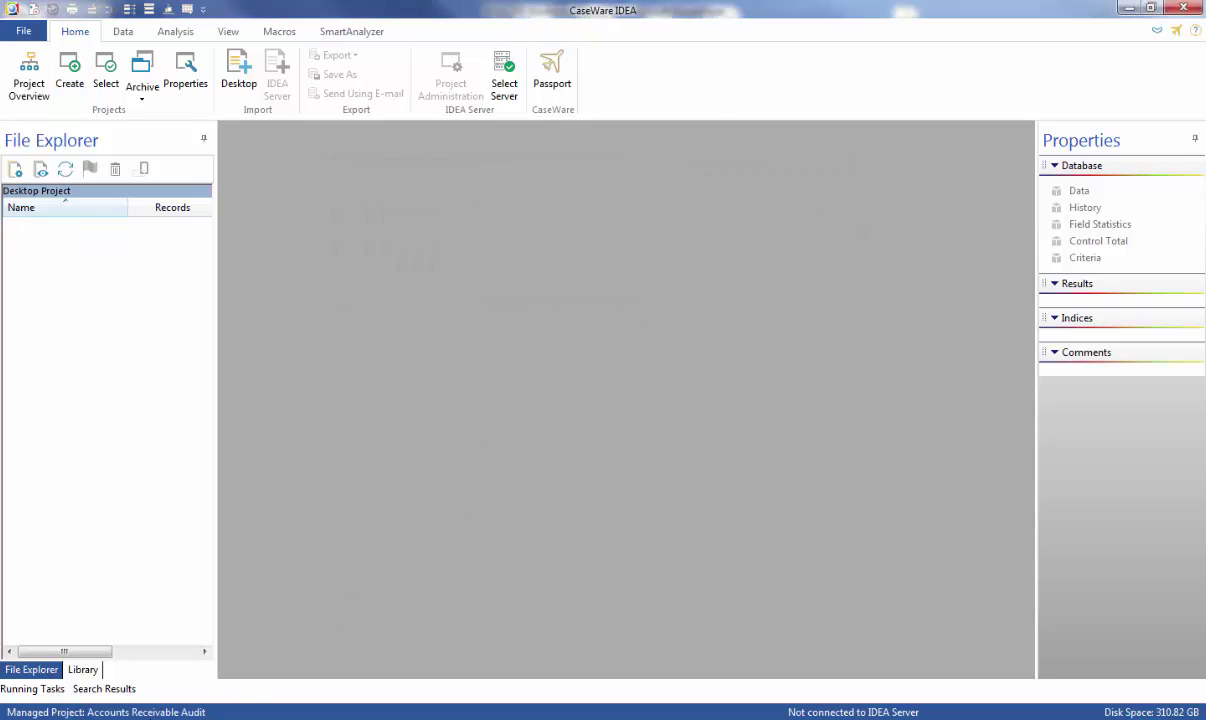
- Switch to Windows Explorer and examine the subfolders of the new Accounts Receivable Audit project folder
{"action": "left_click", "coordinate": [124, 662]}
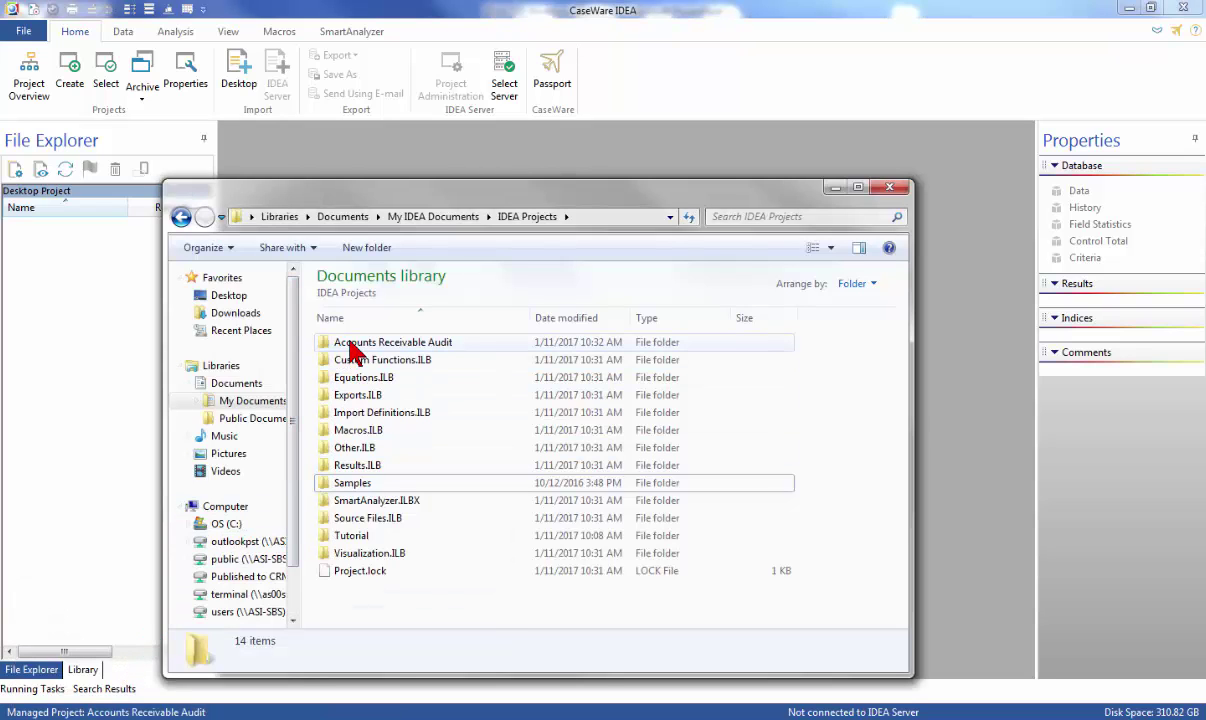
{"action": "double_click", "coordinate": [470, 350]}
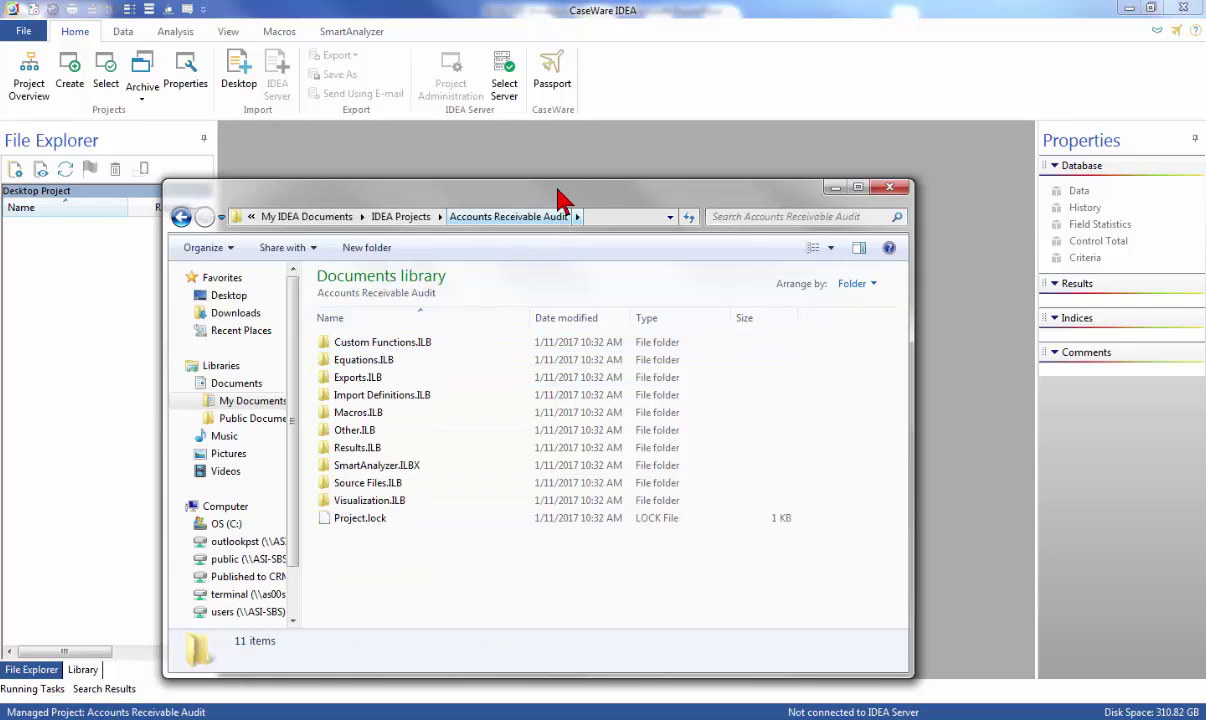
{"action": "key", "text": "alt+F4"}
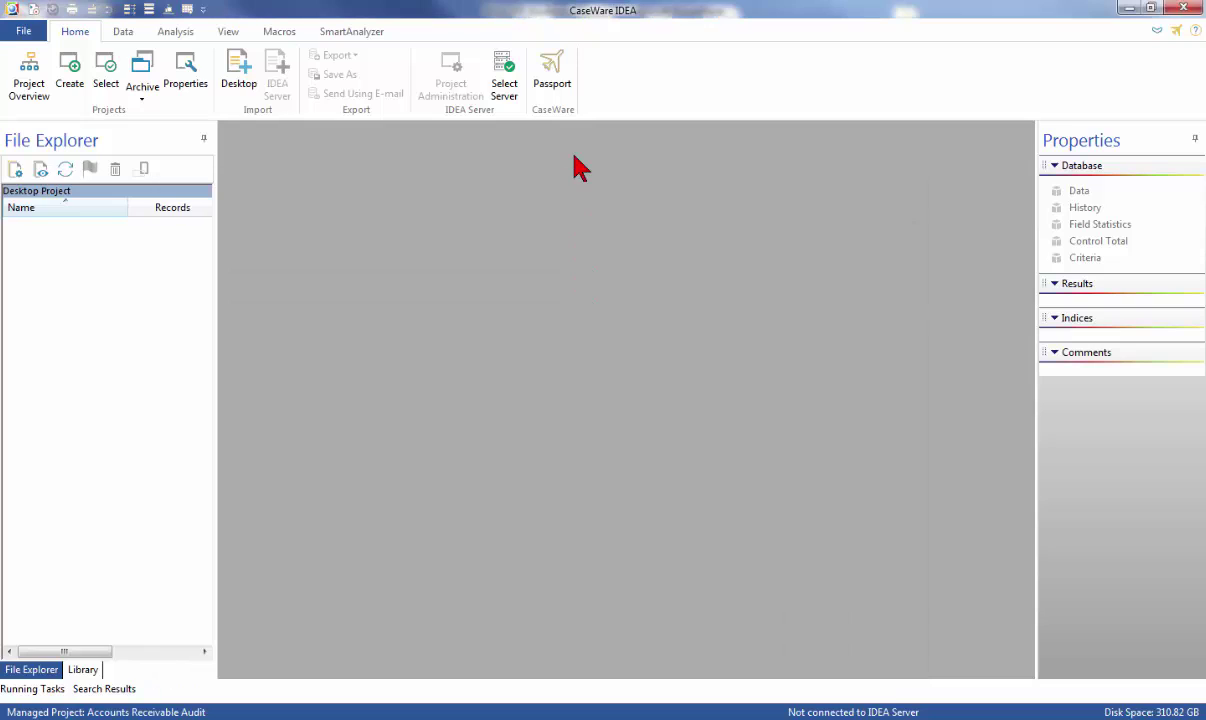
- Set the project's report name to Accounts Receivable Audit and its report period to Jan 1,2015 - Mar 31,2015
{"action": "left_click", "coordinate": [191, 88]}
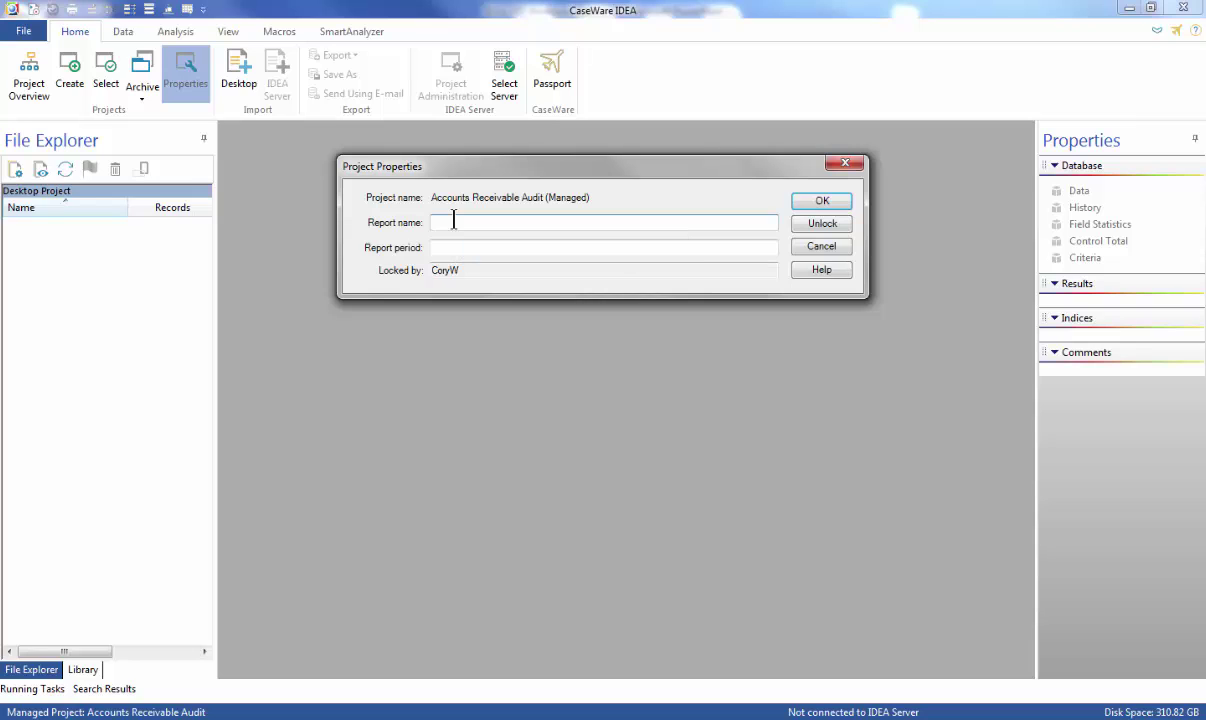
{"action": "type", "text": "Accounts Receivable Audit"}
{"action": "key", "text": "Tab"}
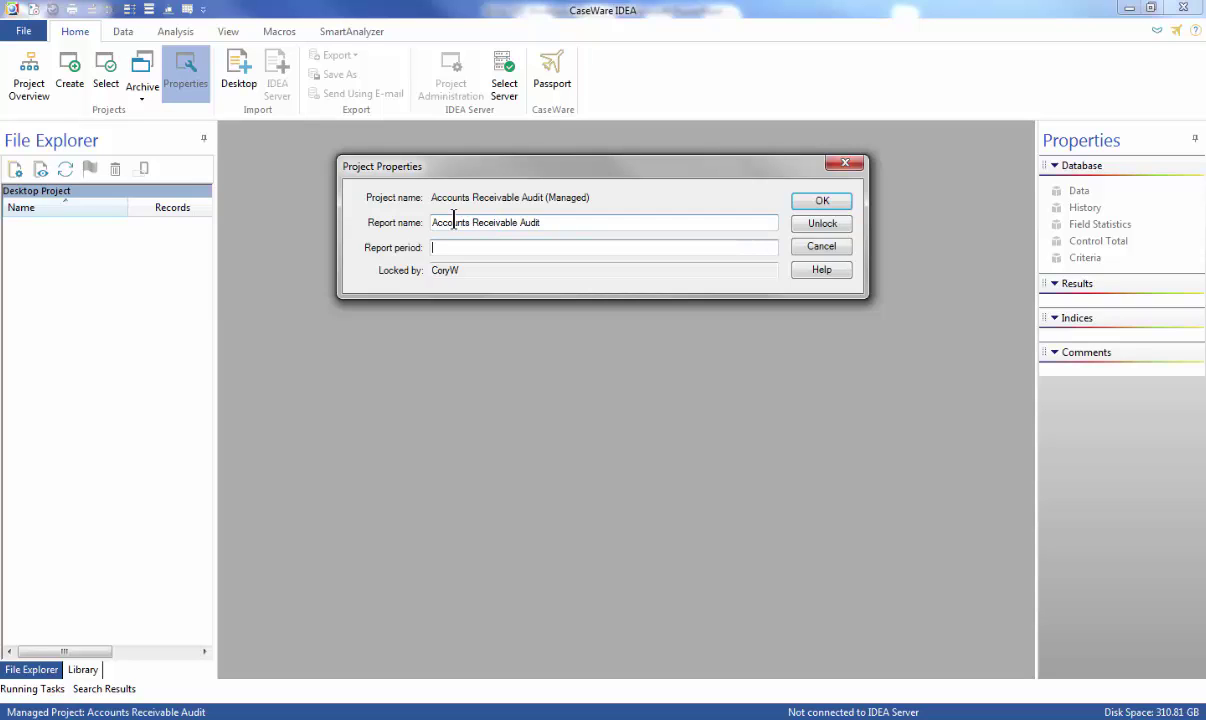
{"action": "type", "text": "Jan 1,2015 - Mar 31,2015"}
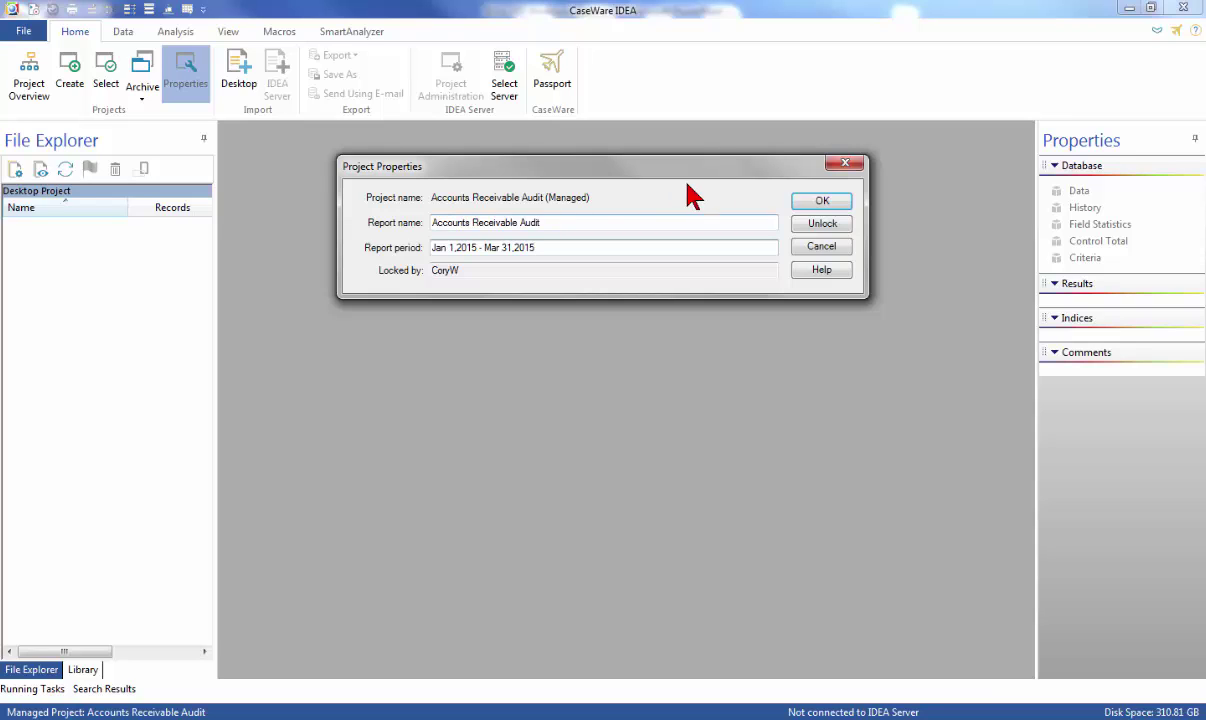
{"action": "left_click", "coordinate": [816, 204]}
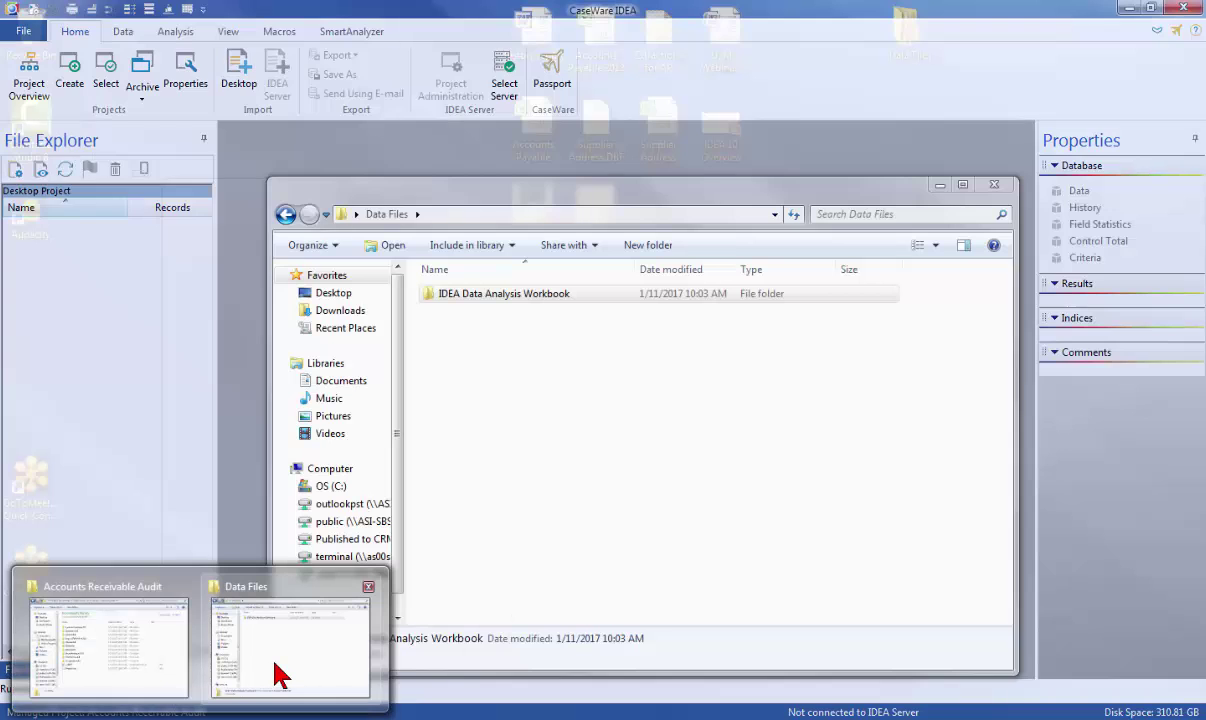
- In Windows Explorer, copy the Acc_rec2015 and Customer files from the IDEA Data Analysis Workbook's Source Files.ILB\Accounts Receivable Audit folder
{"action": "left_click", "coordinate": [278, 670]}
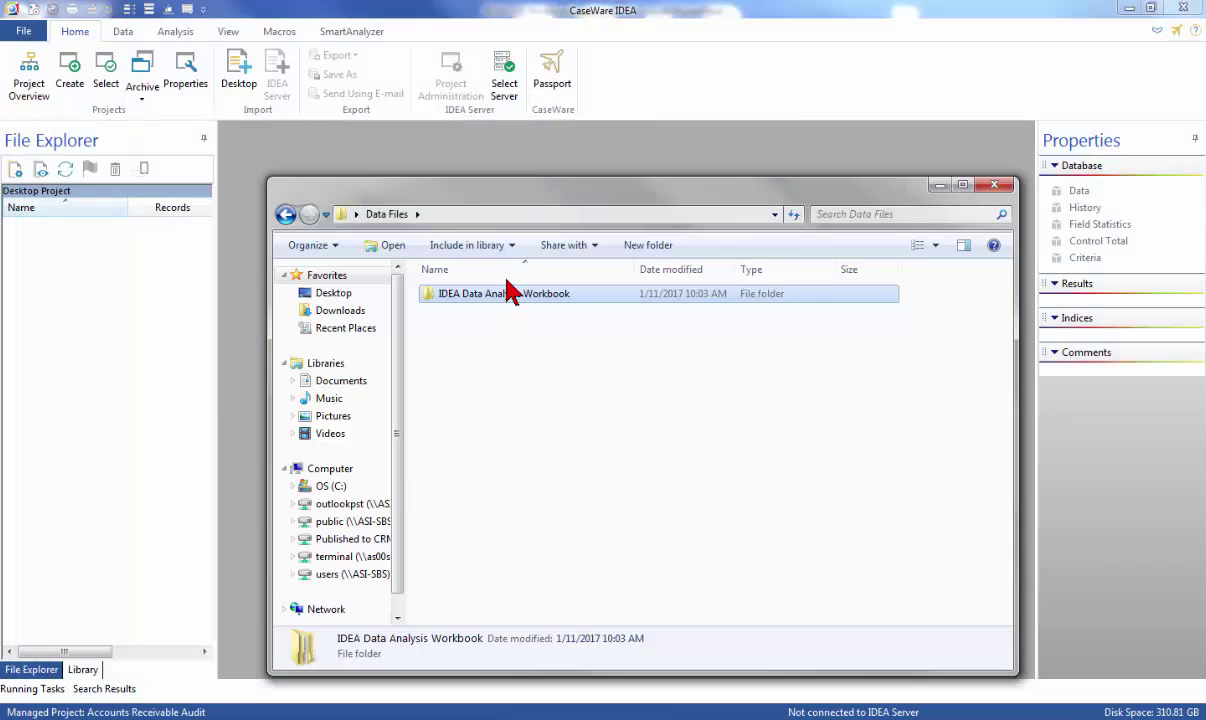
{"action": "double_click", "coordinate": [505, 294]}
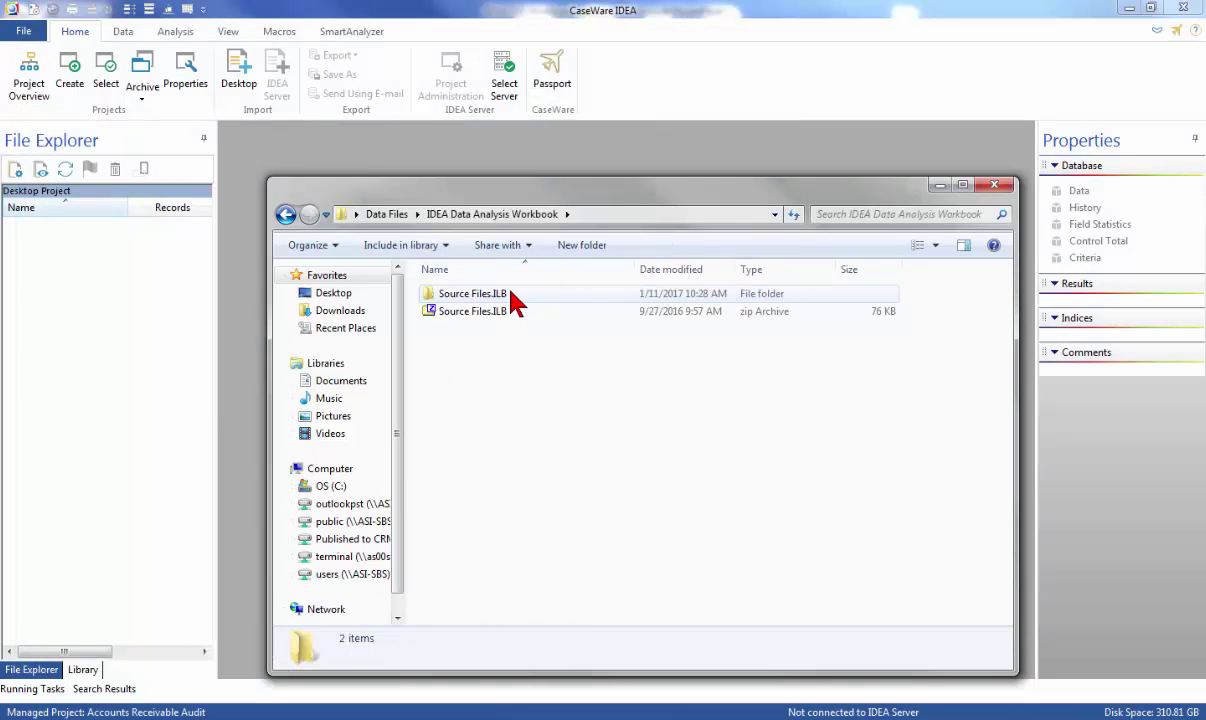
{"action": "double_click", "coordinate": [511, 295]}
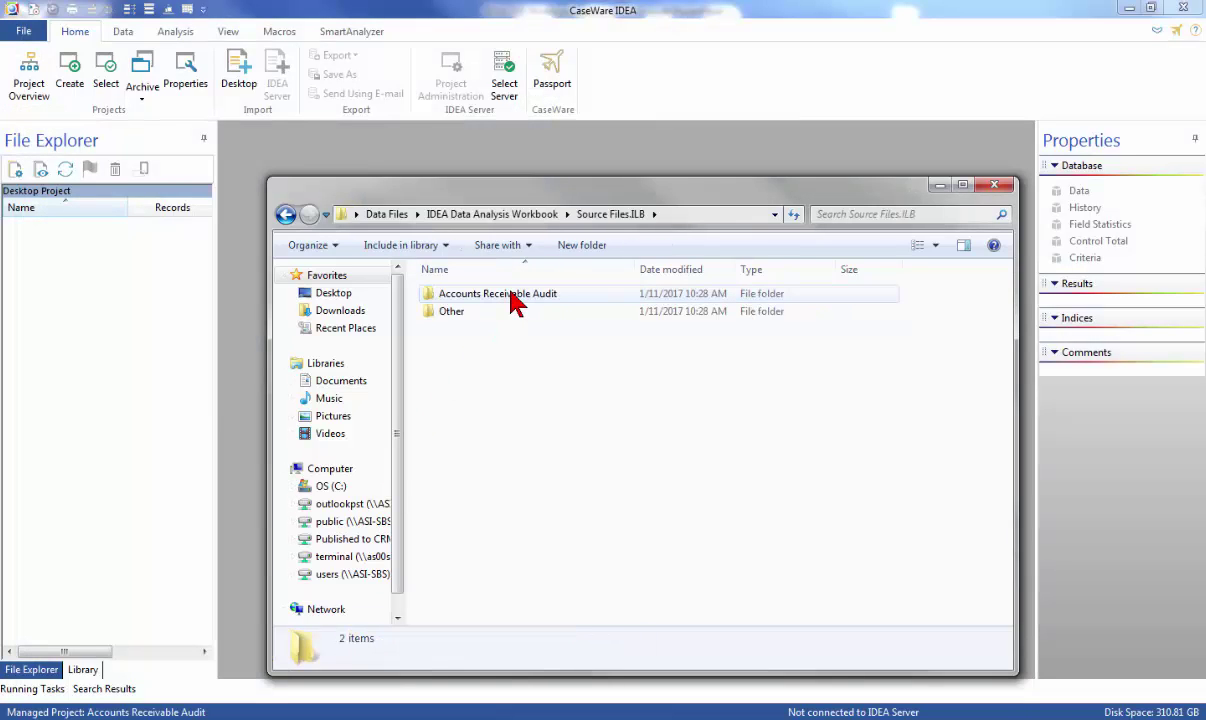
{"action": "double_click", "coordinate": [511, 296]}
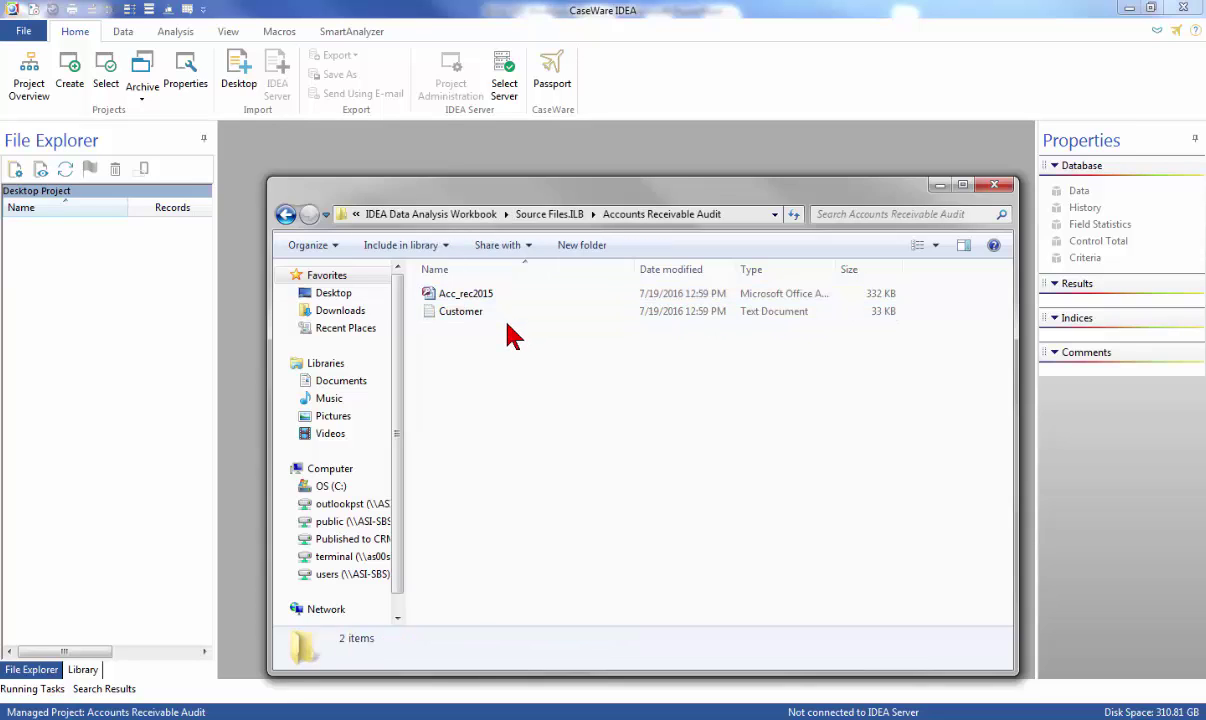
{"action": "left_click", "coordinate": [500, 315]}
{"action": "left_click", "coordinate": [478, 297], "text": "shift"}
{"action": "right_click", "coordinate": [472, 302]}
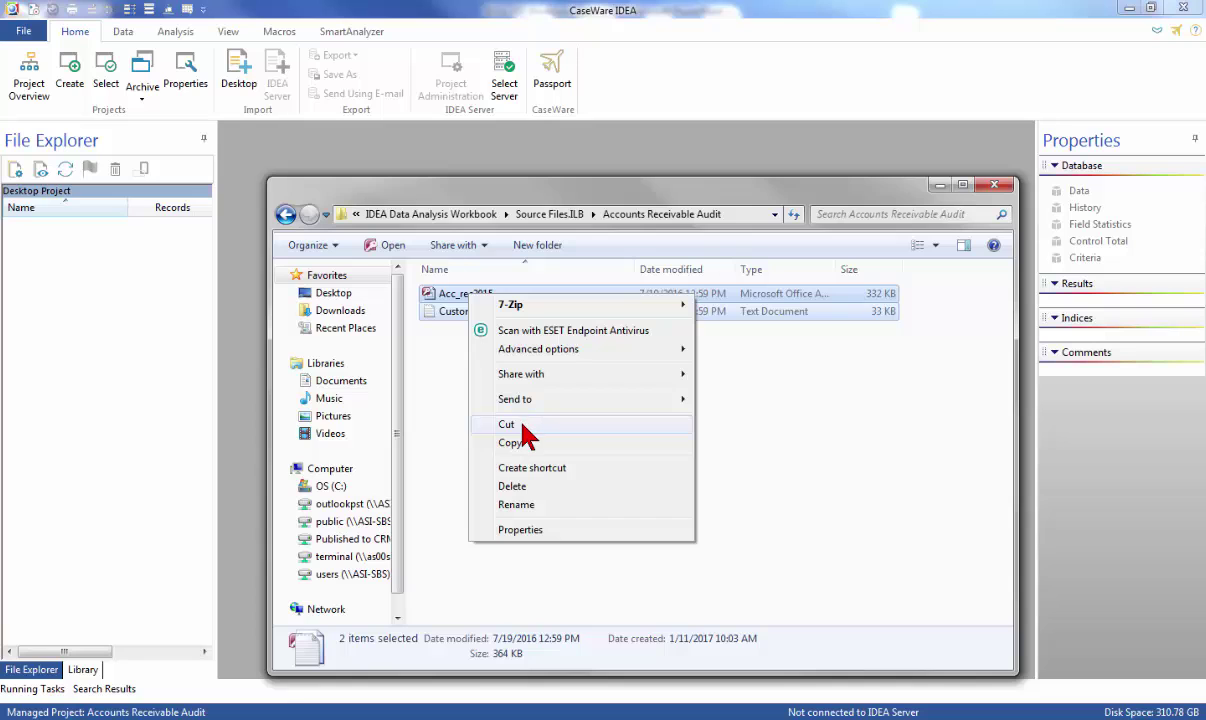
{"action": "left_click", "coordinate": [530, 442]}
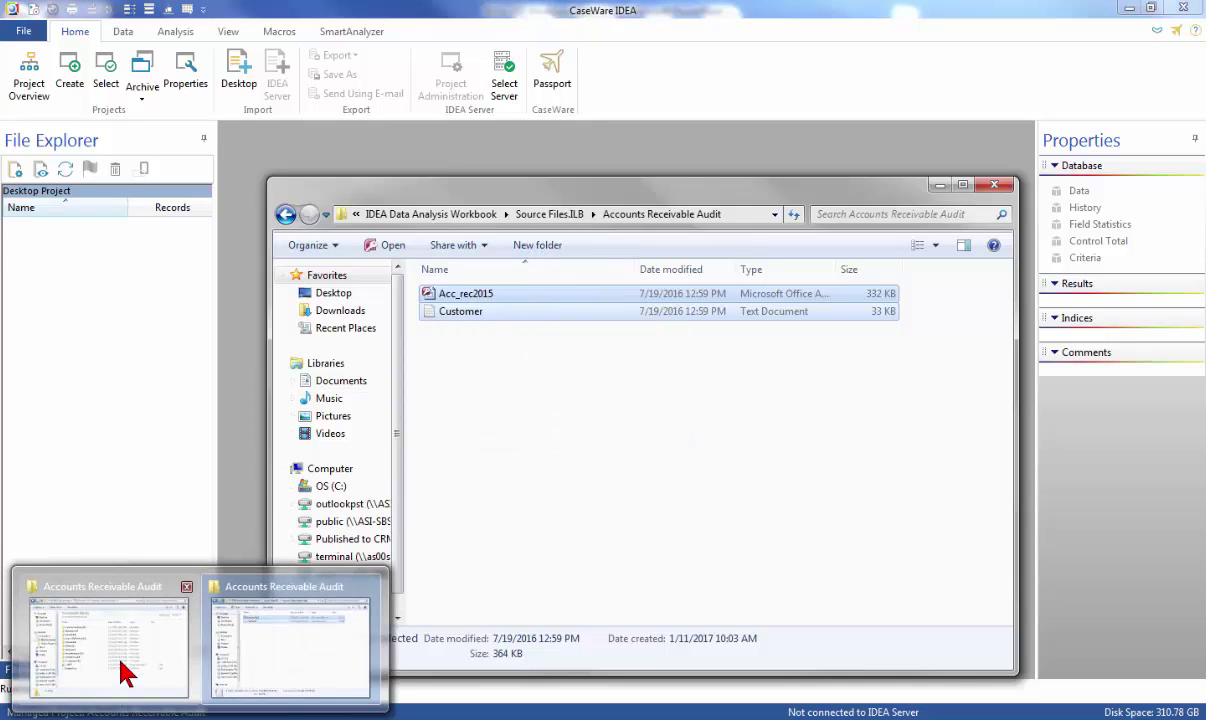
- Paste the two copied files into the Accounts Receivable Audit project's Source Files.ILB folder and return to CaseWare IDEA
{"action": "left_click", "coordinate": [121, 650]}
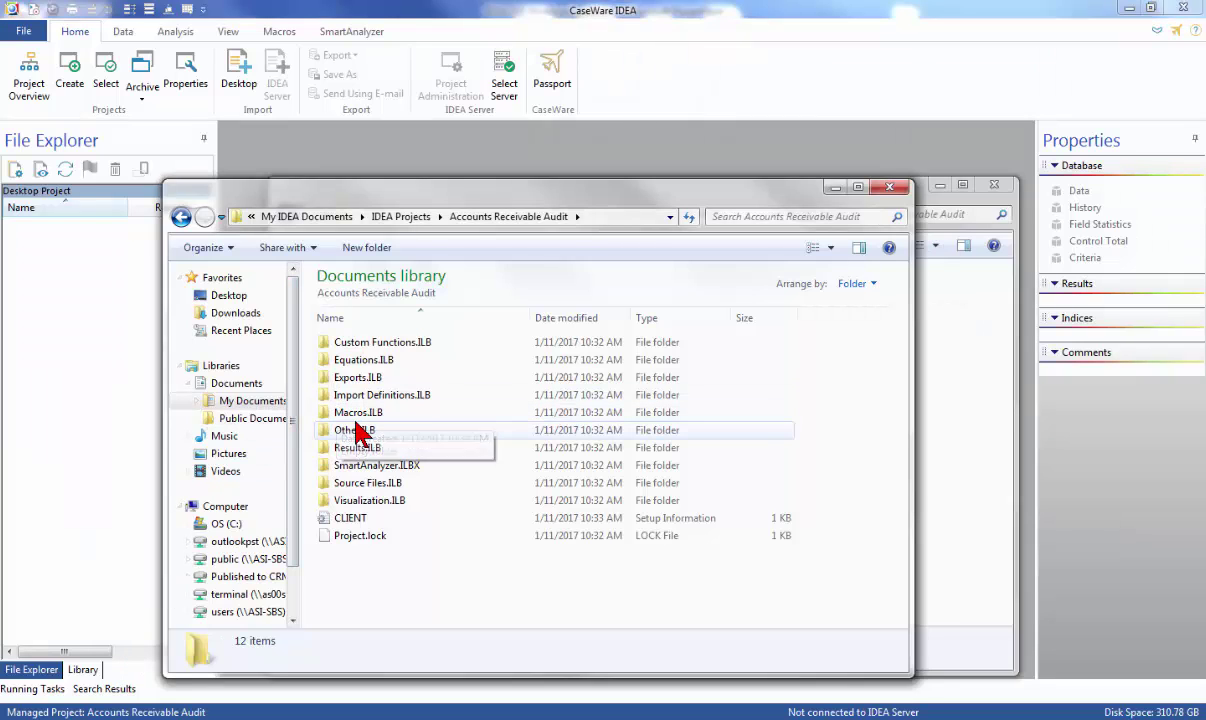
{"action": "double_click", "coordinate": [370, 484]}
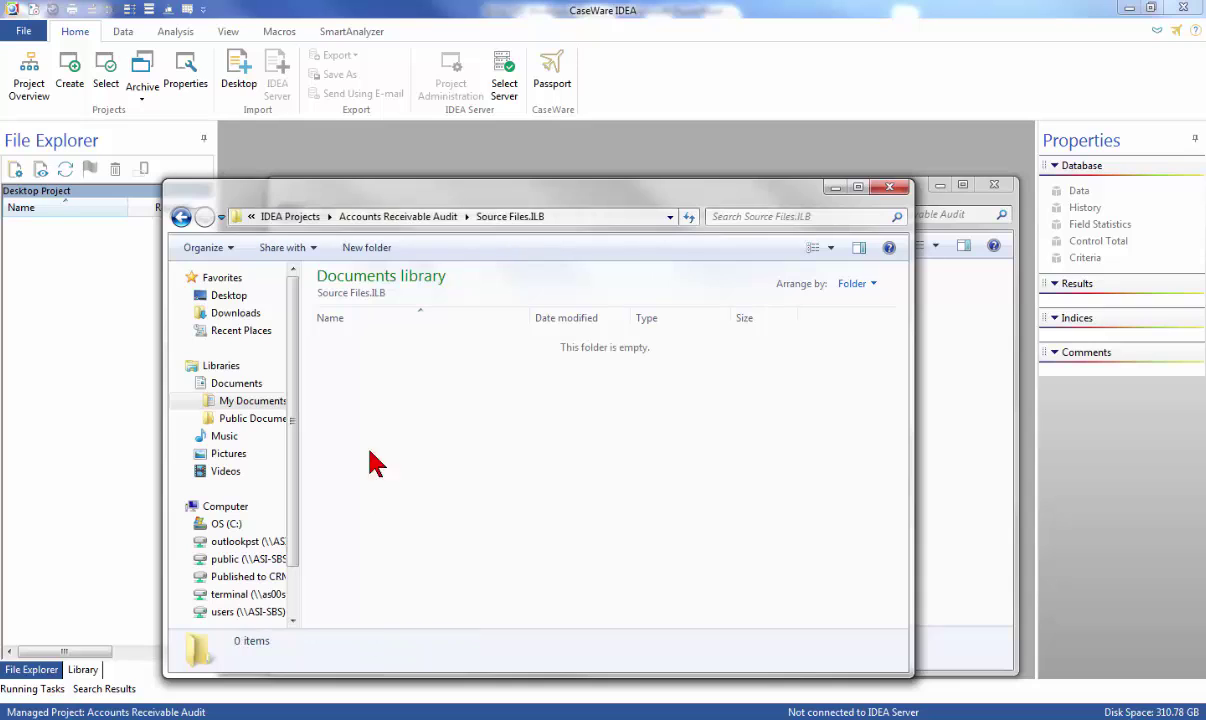
{"action": "right_click", "coordinate": [380, 420]}
{"action": "left_click", "coordinate": [455, 537]}
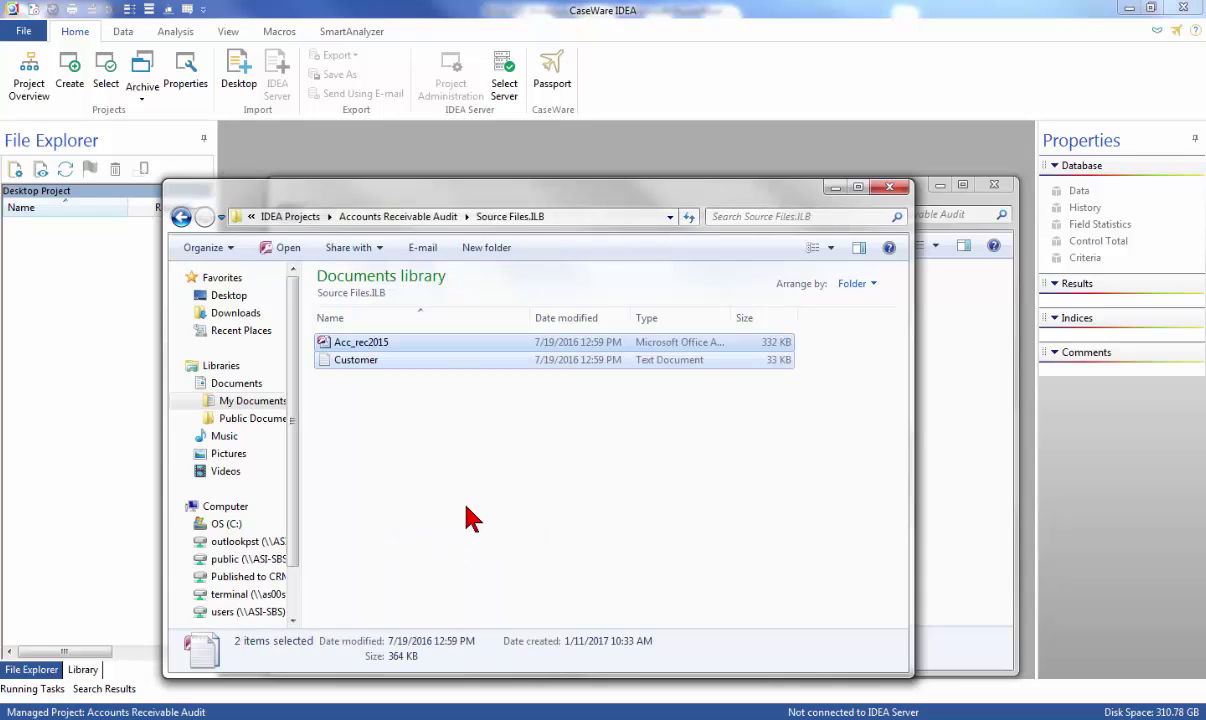
{"action": "left_click", "coordinate": [470, 518]}
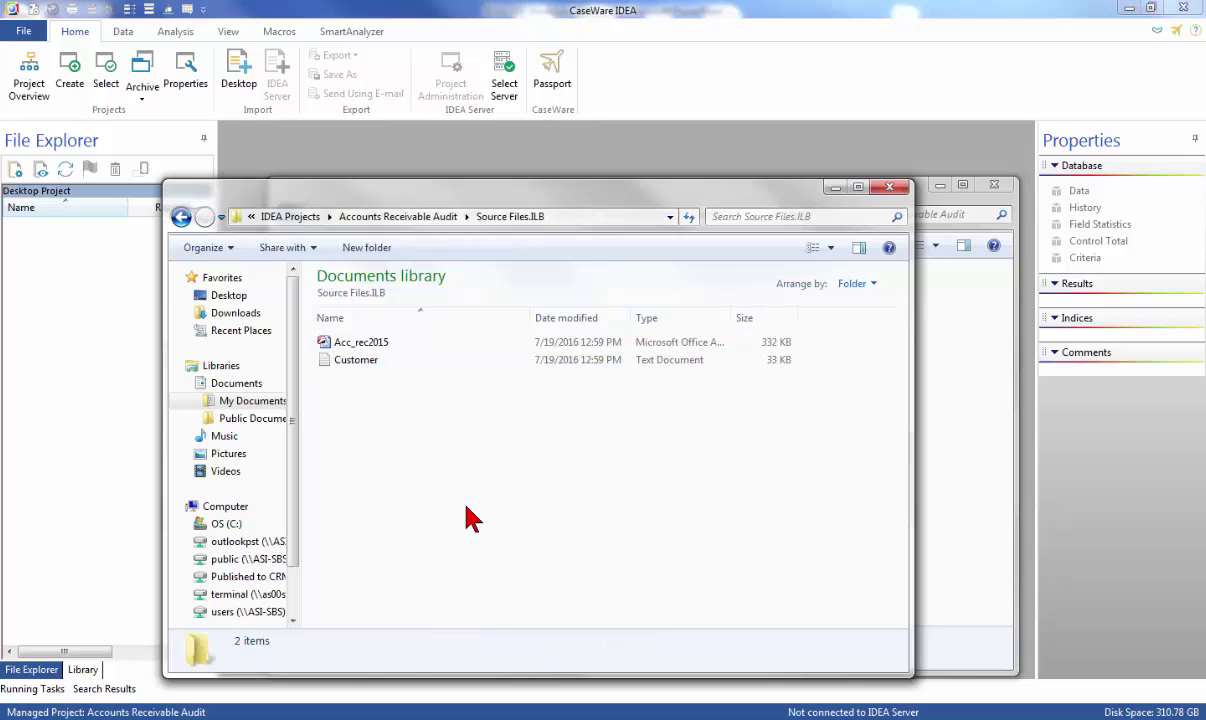
{"action": "left_click", "coordinate": [889, 186]}
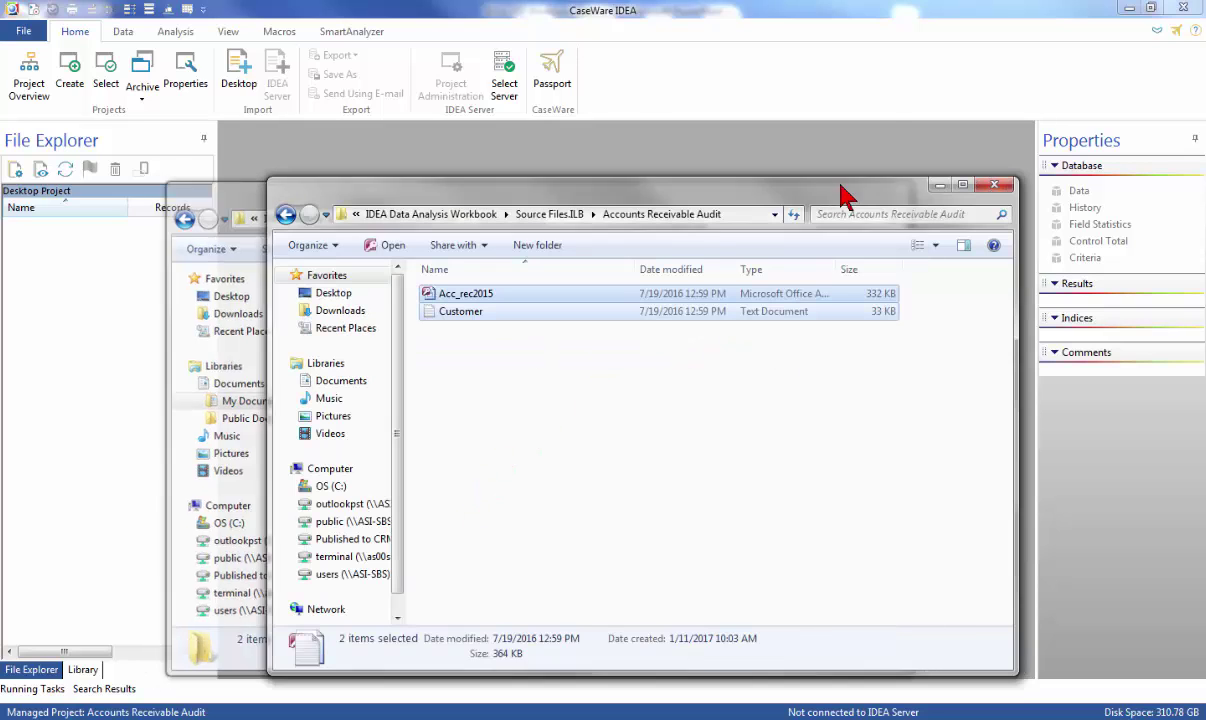
{"action": "left_click", "coordinate": [940, 187]}
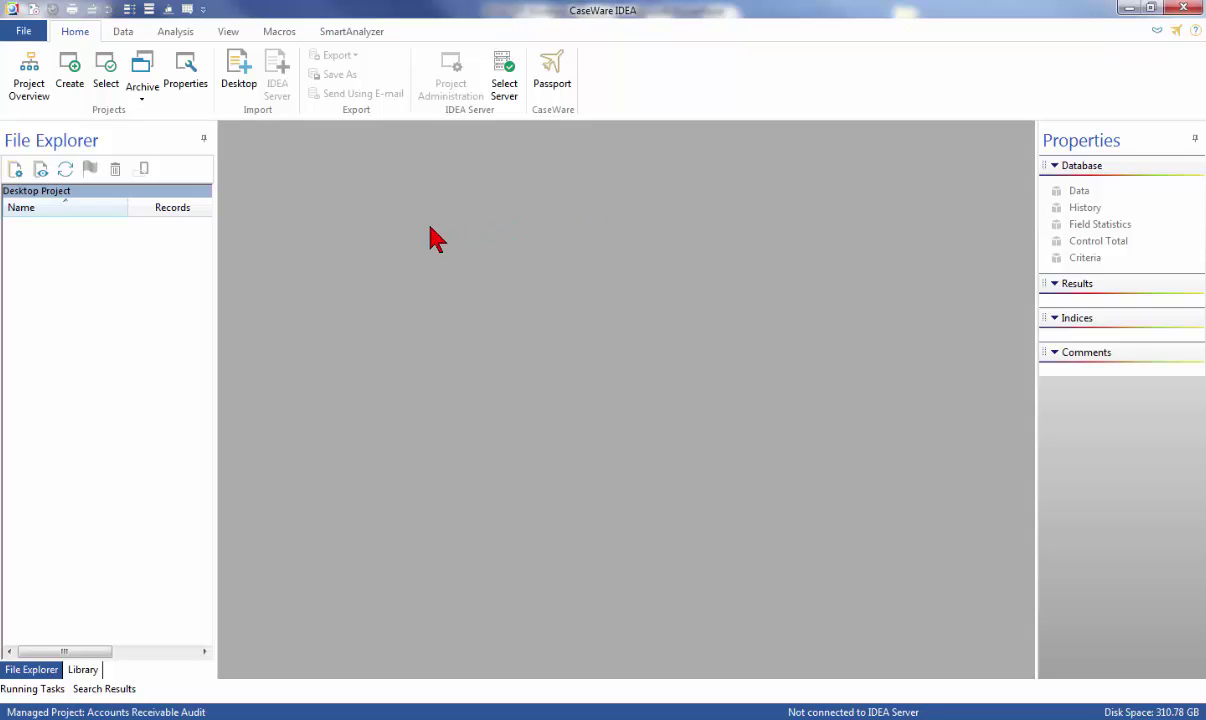
- Start a desktop import in Microsoft Access format using Acc_rec2015.accdb from the project's Source Files.ILB folder
{"action": "left_click", "coordinate": [238, 77]}
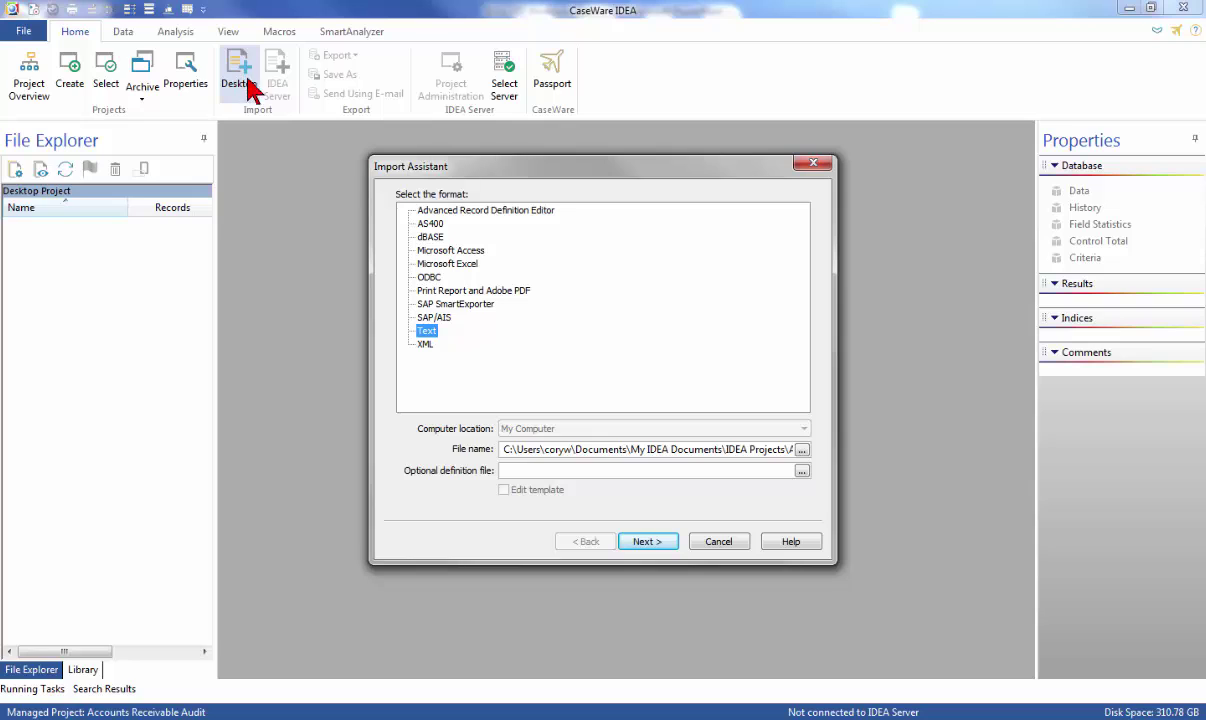
{"action": "left_click", "coordinate": [436, 252]}
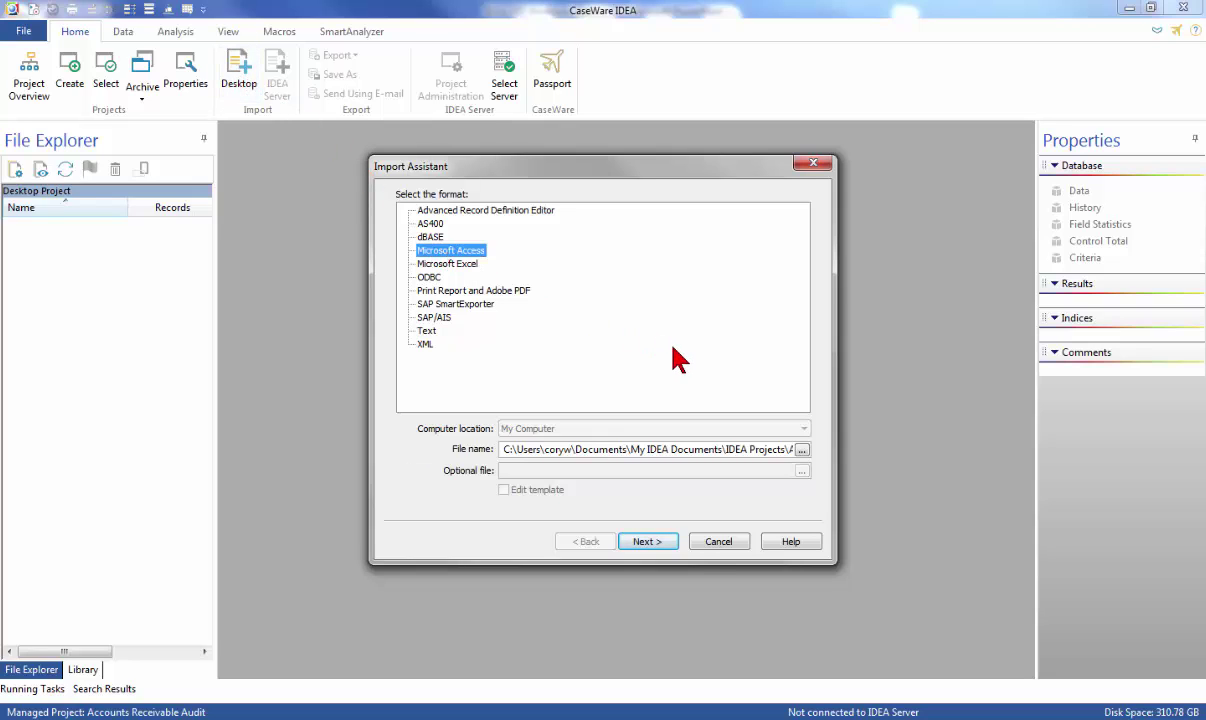
{"action": "left_click", "coordinate": [802, 448]}
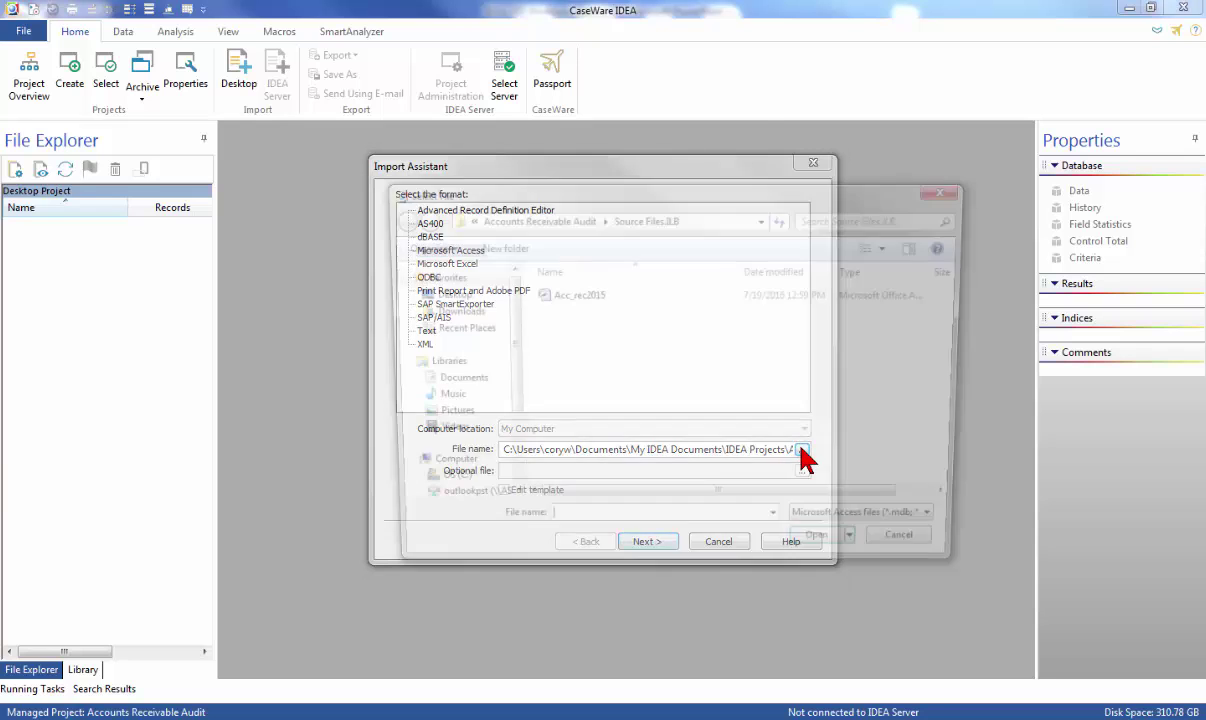
{"action": "left_click", "coordinate": [682, 300]}
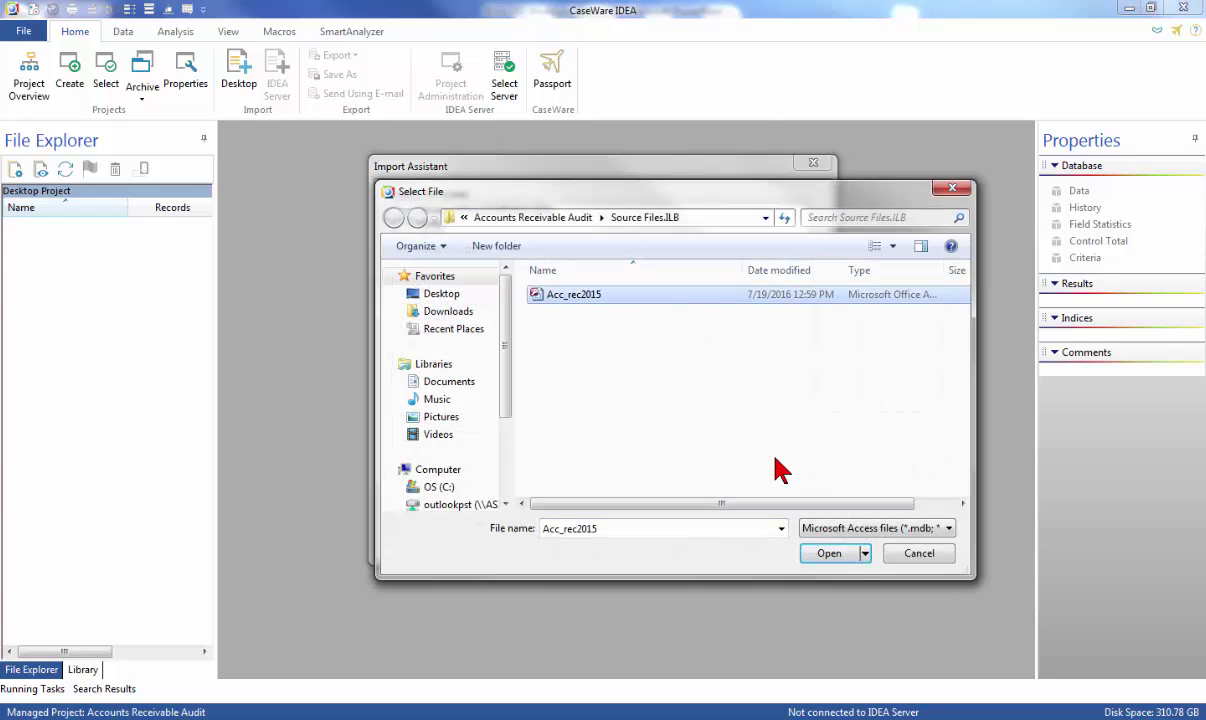
{"action": "left_click", "coordinate": [845, 558]}
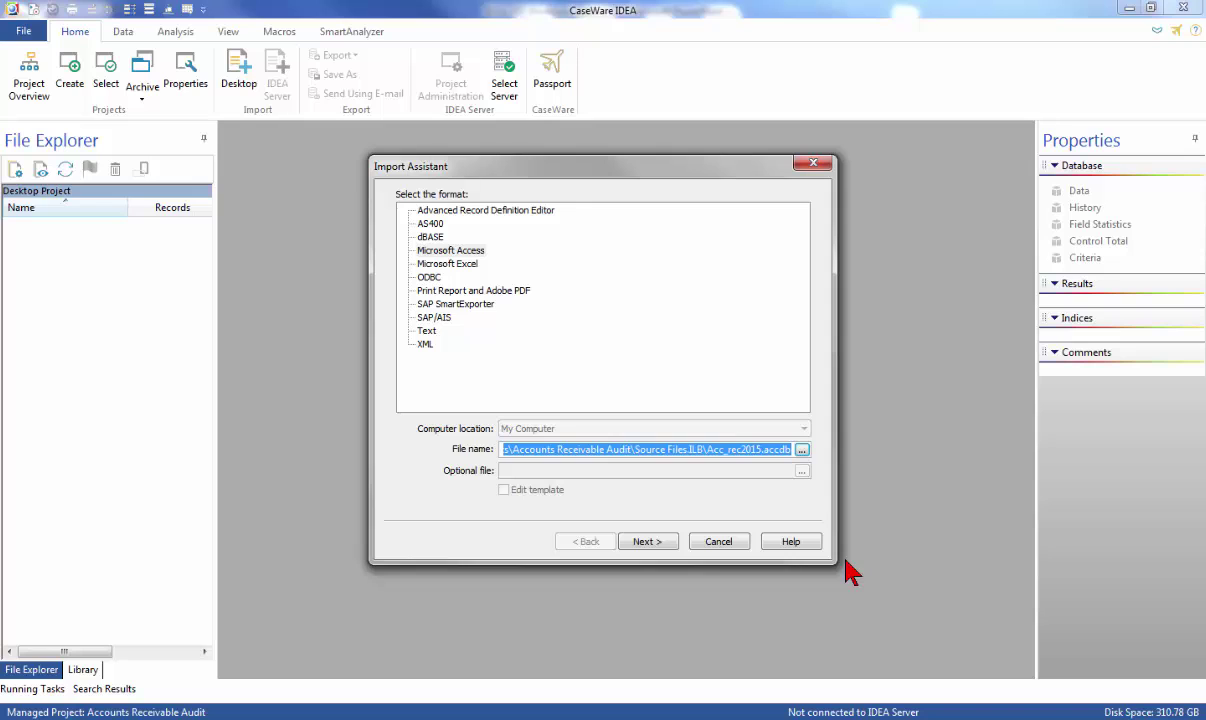
{"action": "left_click", "coordinate": [664, 543]}
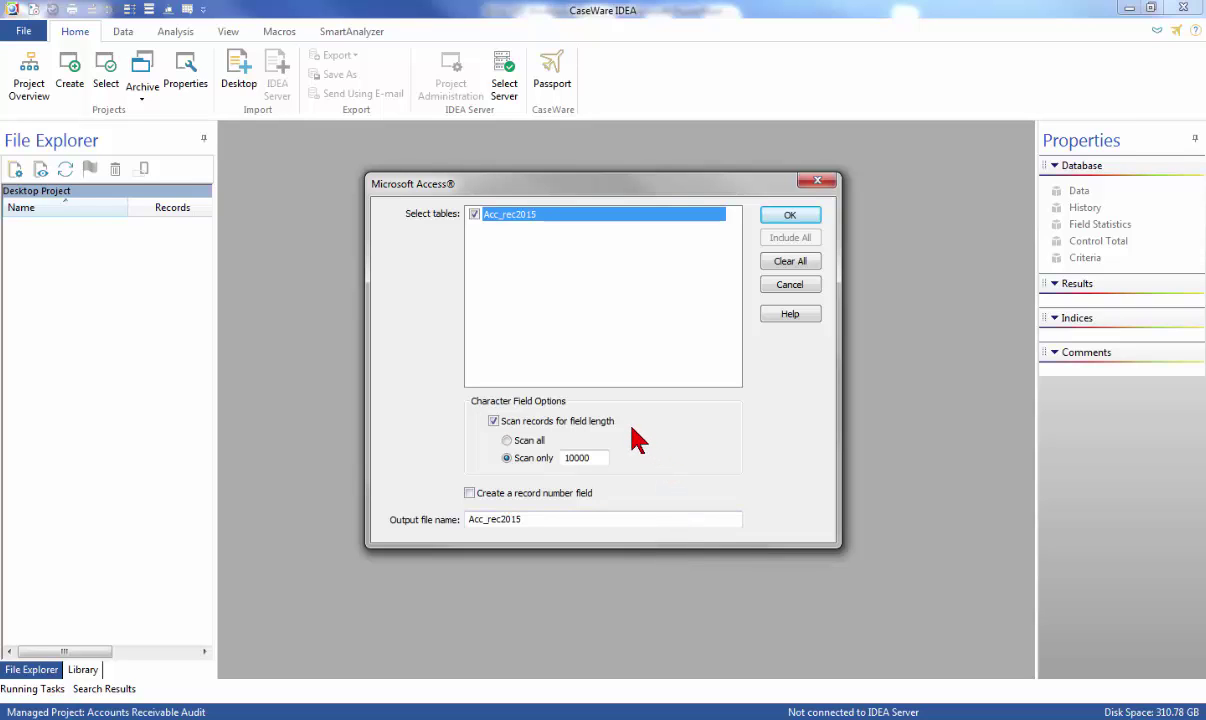
- Import the Acc_rec2015 table with the output file name Accounts Receivable
{"action": "mouse_move", "coordinate": [631, 429]}
{"action": "left_click", "coordinate": [605, 521]}
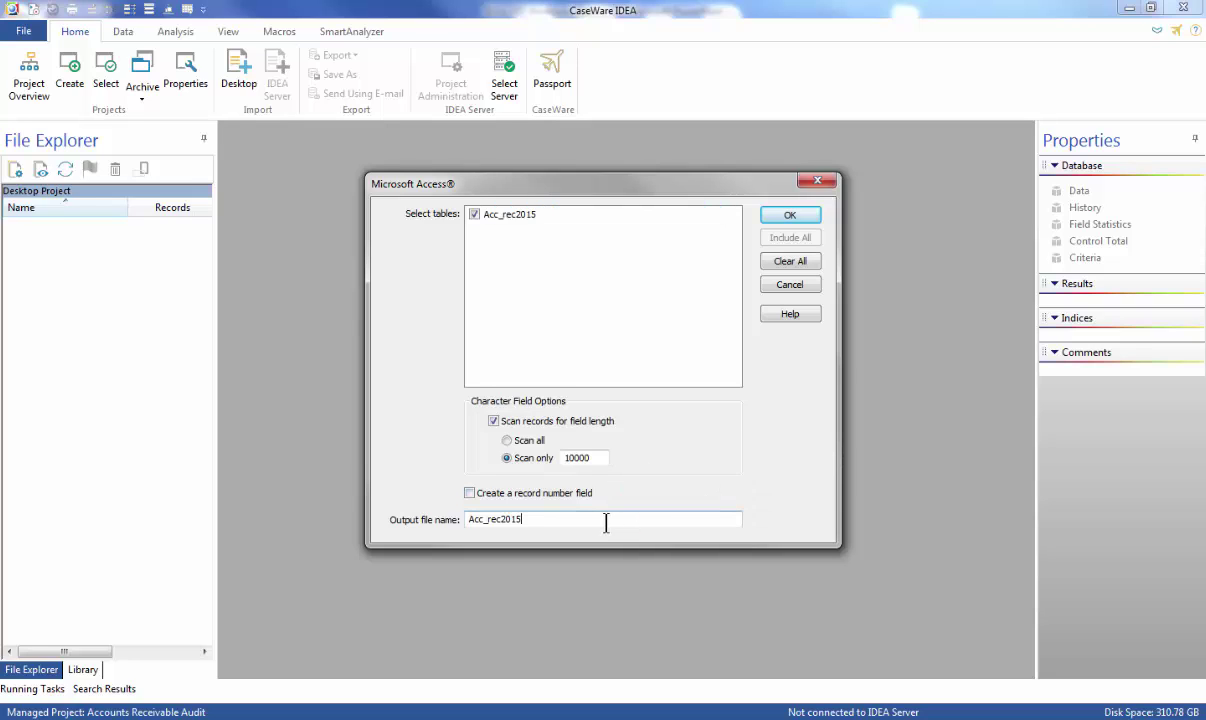
{"action": "double_click", "coordinate": [605, 521]}
{"action": "type", "text": "Accounts Receivable"}
{"action": "left_click", "coordinate": [779, 216]}
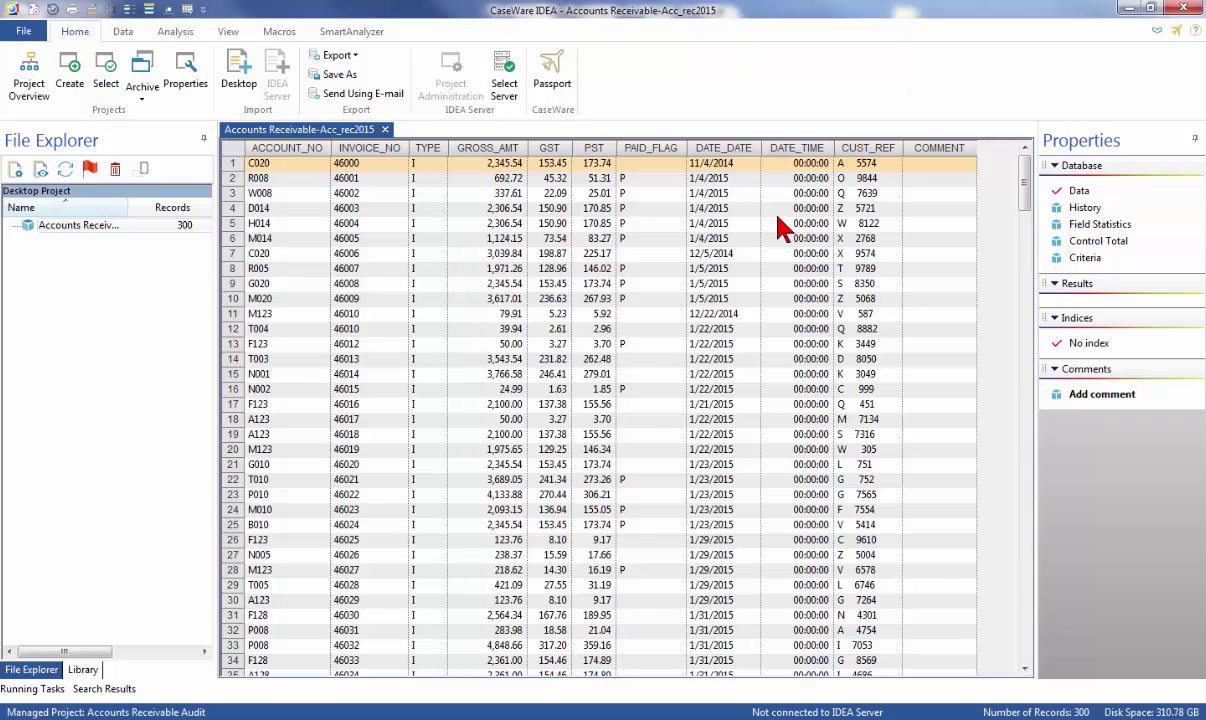
- Close the open Acc_rec2015 database and rename it to Accounts Receivable in the project's file list
{"action": "left_click", "coordinate": [385, 131]}
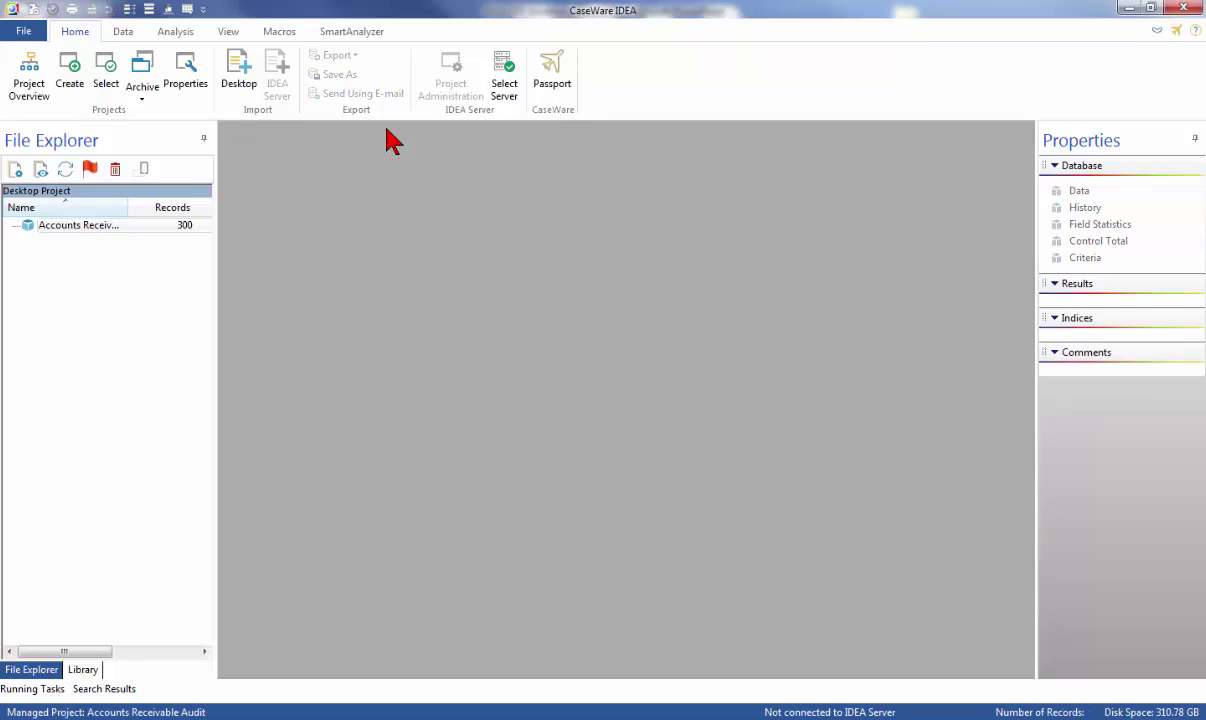
{"action": "right_click", "coordinate": [90, 229]}
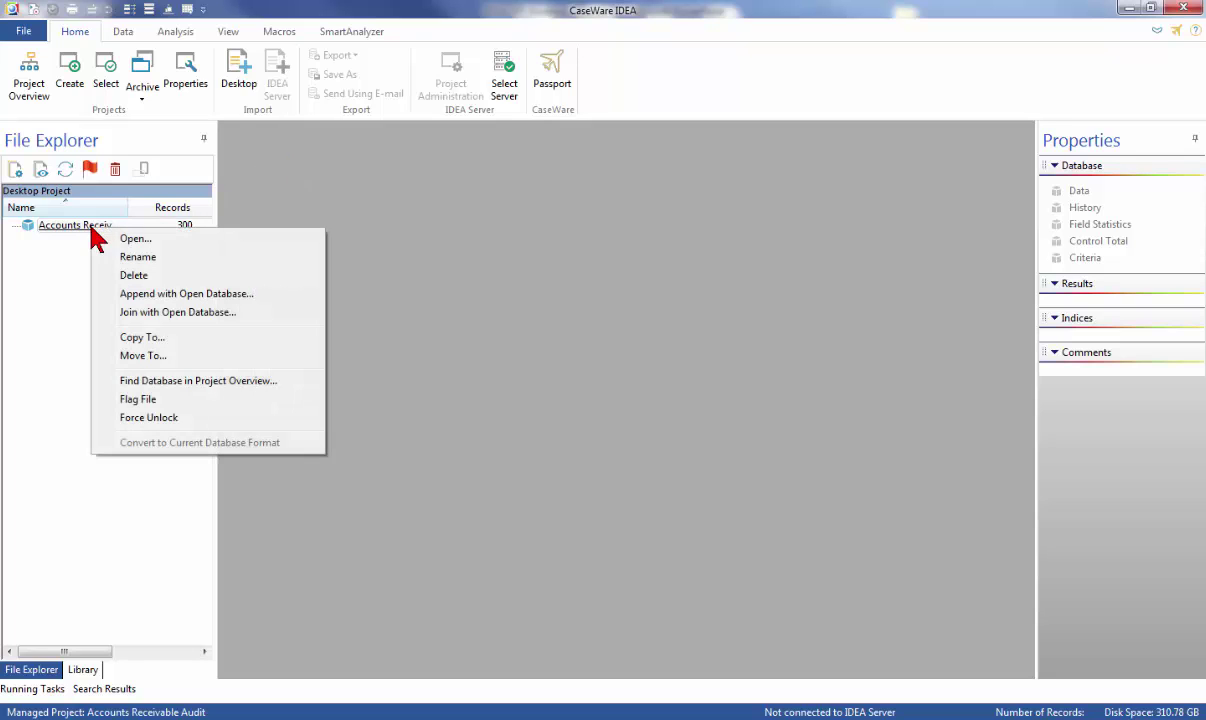
{"action": "left_click", "coordinate": [127, 261]}
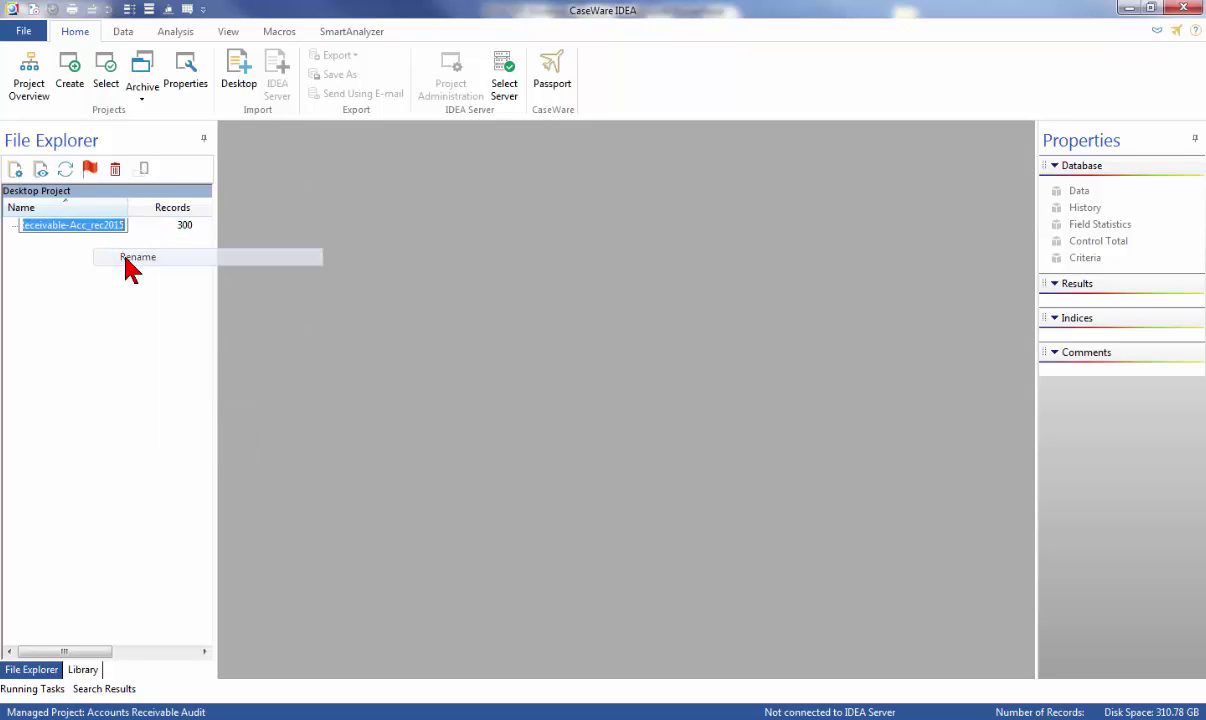
{"action": "key", "text": "Left"}
{"action": "key", "text": "Left"}
{"action": "key", "text": "Left"}
{"action": "key", "text": "Left"}
{"action": "key", "text": "Left"}
{"action": "key", "text": "Left"}
{"action": "key", "text": "Left"}
{"action": "key", "text": "Left"}
{"action": "key", "text": "Left"}
{"action": "key", "text": "Left"}
{"action": "key", "text": "Left"}
{"action": "key", "text": "Left"}
{"action": "key", "text": "Left"}
{"action": "key", "text": "Left"}
{"action": "key", "text": "Left"}
{"action": "key", "text": "Left"}
{"action": "key", "text": "Left"}
{"action": "key", "text": "Left"}
{"action": "key", "text": "Left"}
{"action": "key", "text": "Left"}
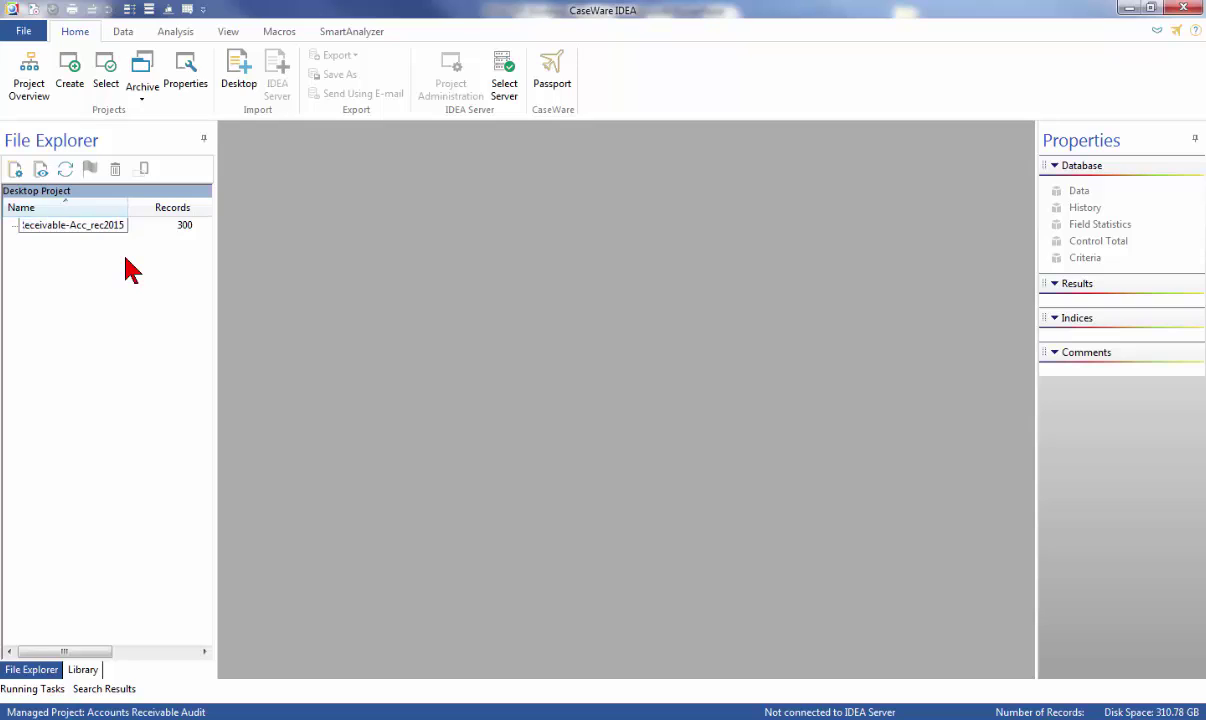
{"action": "key", "text": "Delete"}
{"action": "key", "text": "Delete"}
{"action": "key", "text": "Delete"}
{"action": "key", "text": "Delete"}
{"action": "key", "text": "Delete"}
{"action": "key", "text": "Delete"}
{"action": "key", "text": "Delete"}
{"action": "key", "text": "Delete"}
{"action": "key", "text": "Delete"}
{"action": "key", "text": "Delete"}
{"action": "key", "text": "Delete"}
{"action": "key", "text": "Delete"}
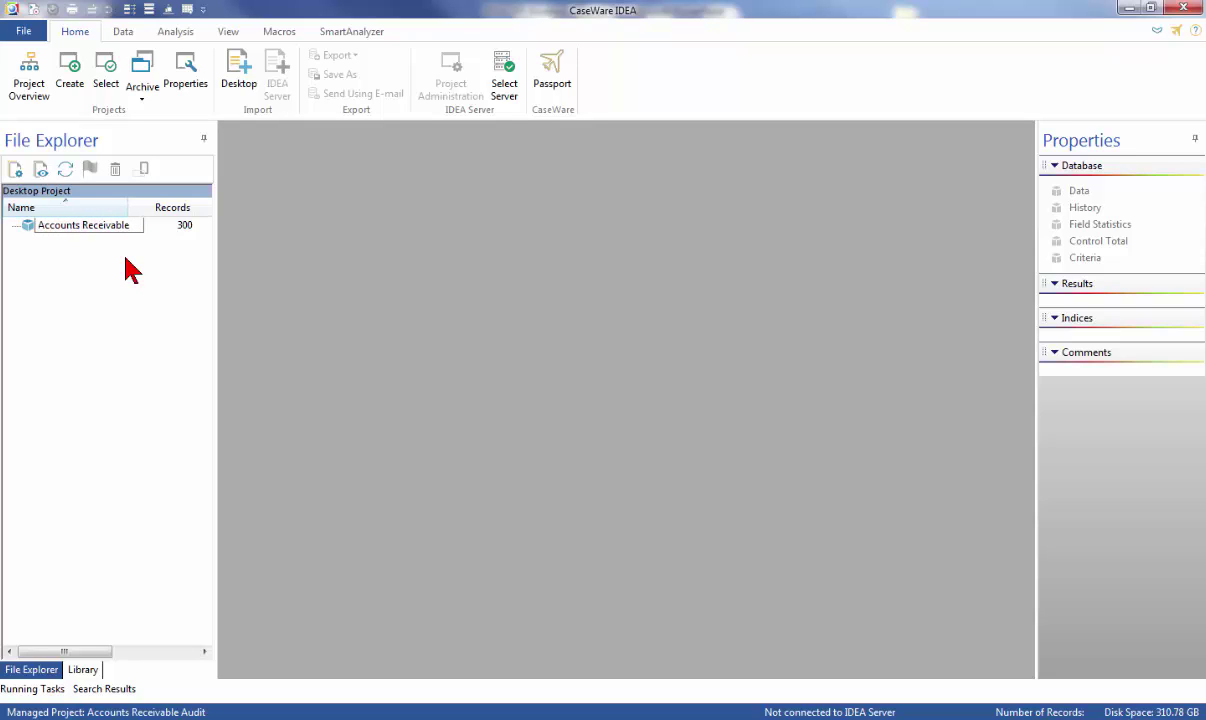
{"action": "key", "text": "Return"}
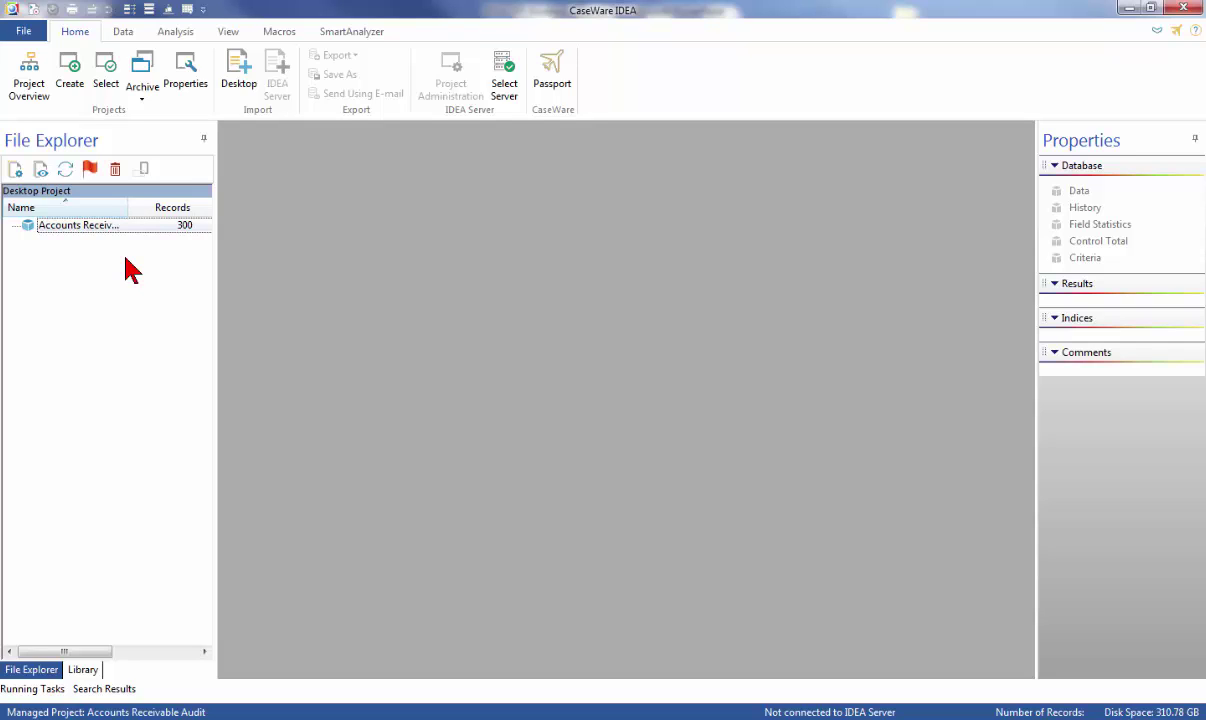
- Open the Accounts Receivable database and calculate its control total on the GROSS_AMT field
{"action": "double_click", "coordinate": [74, 227]}
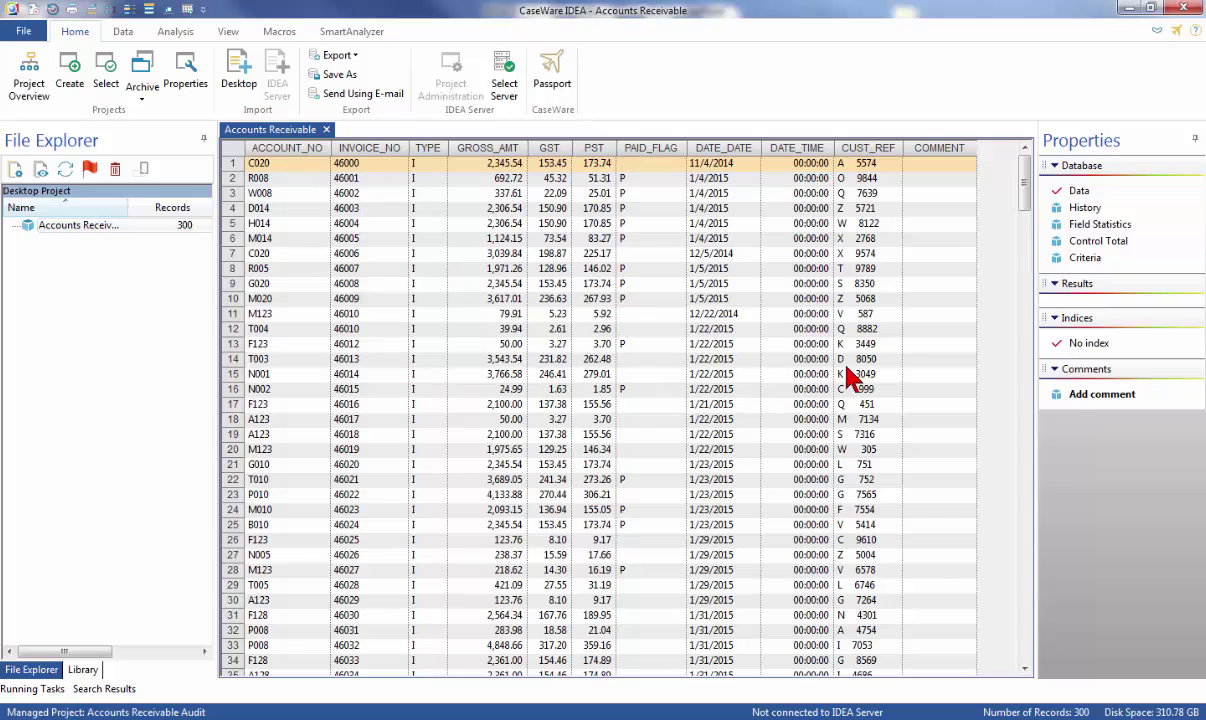
{"action": "left_click", "coordinate": [1097, 242]}
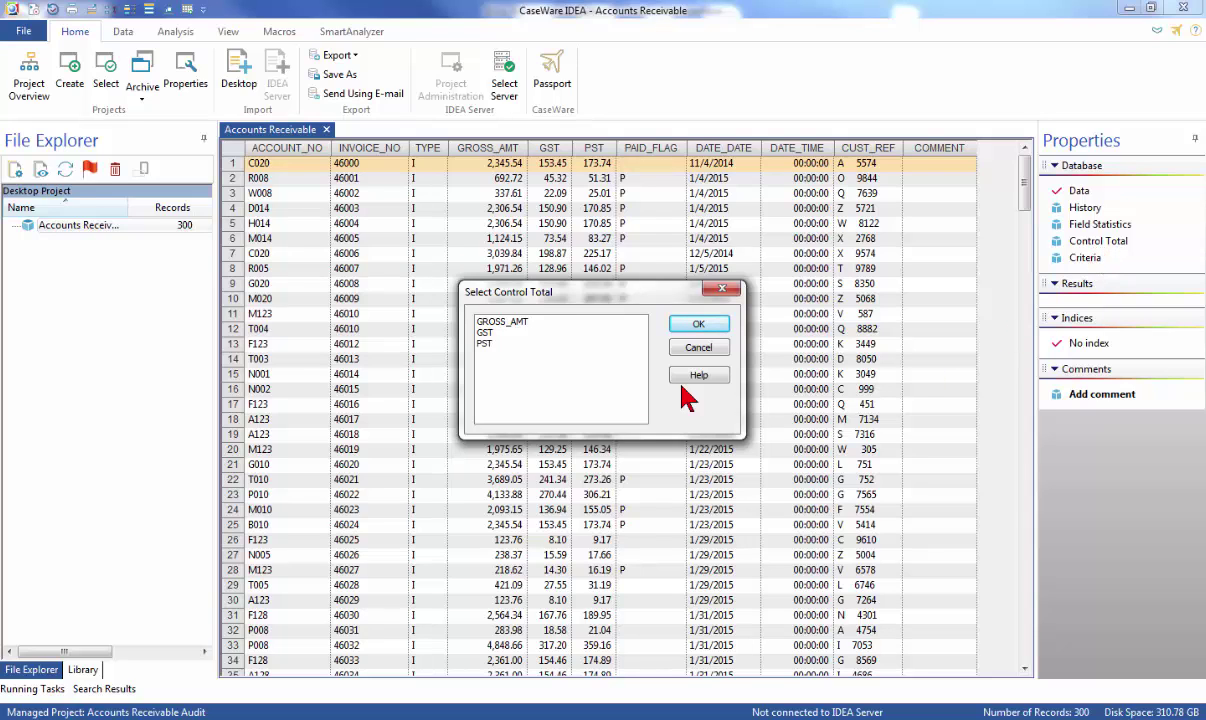
{"action": "left_click", "coordinate": [490, 322]}
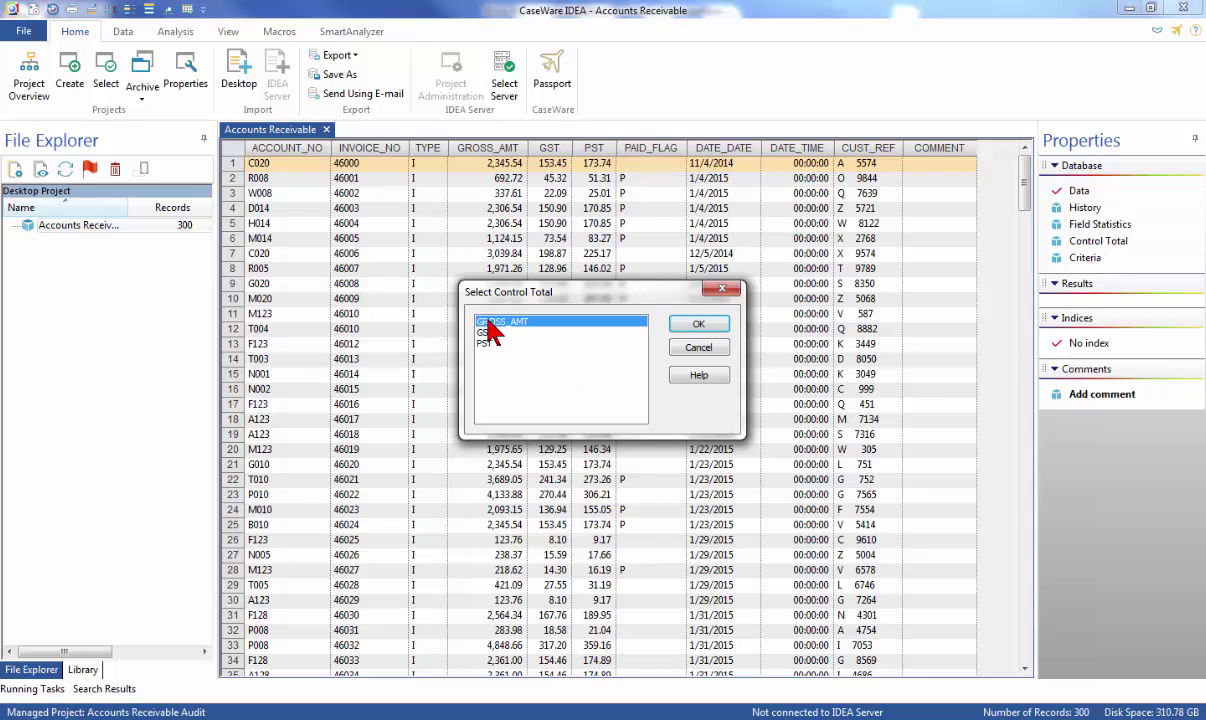
{"action": "left_click", "coordinate": [693, 326]}
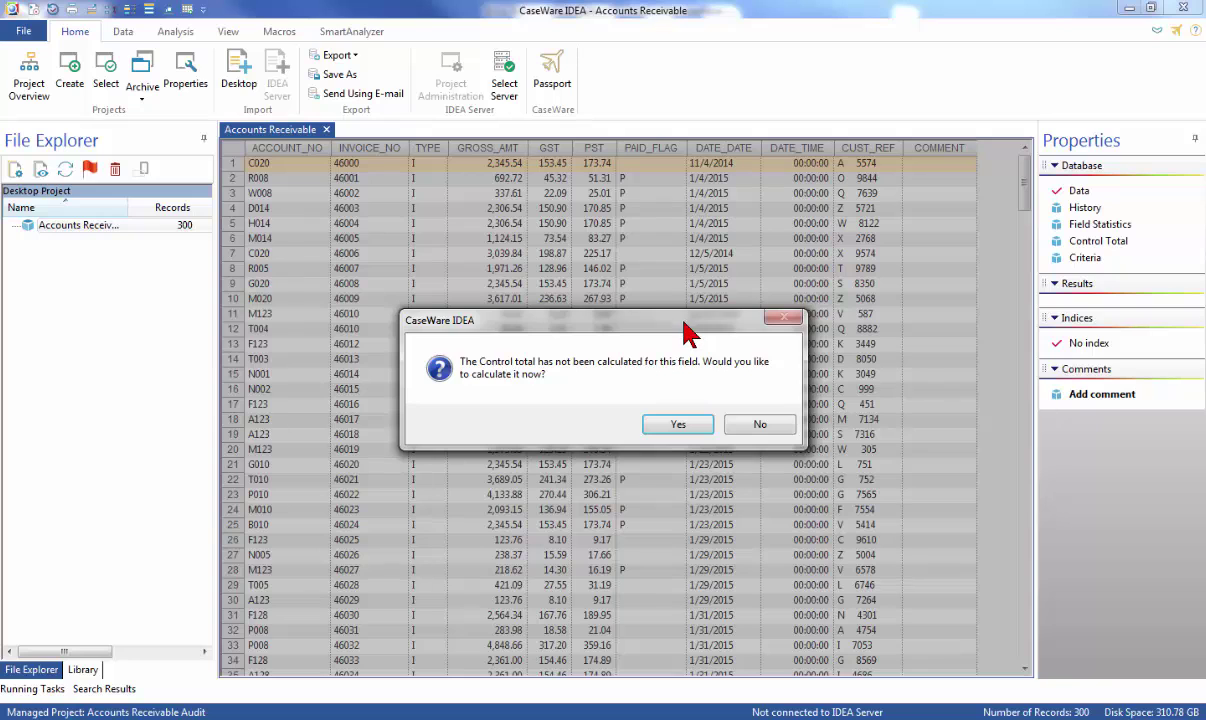
{"action": "left_click", "coordinate": [680, 425]}
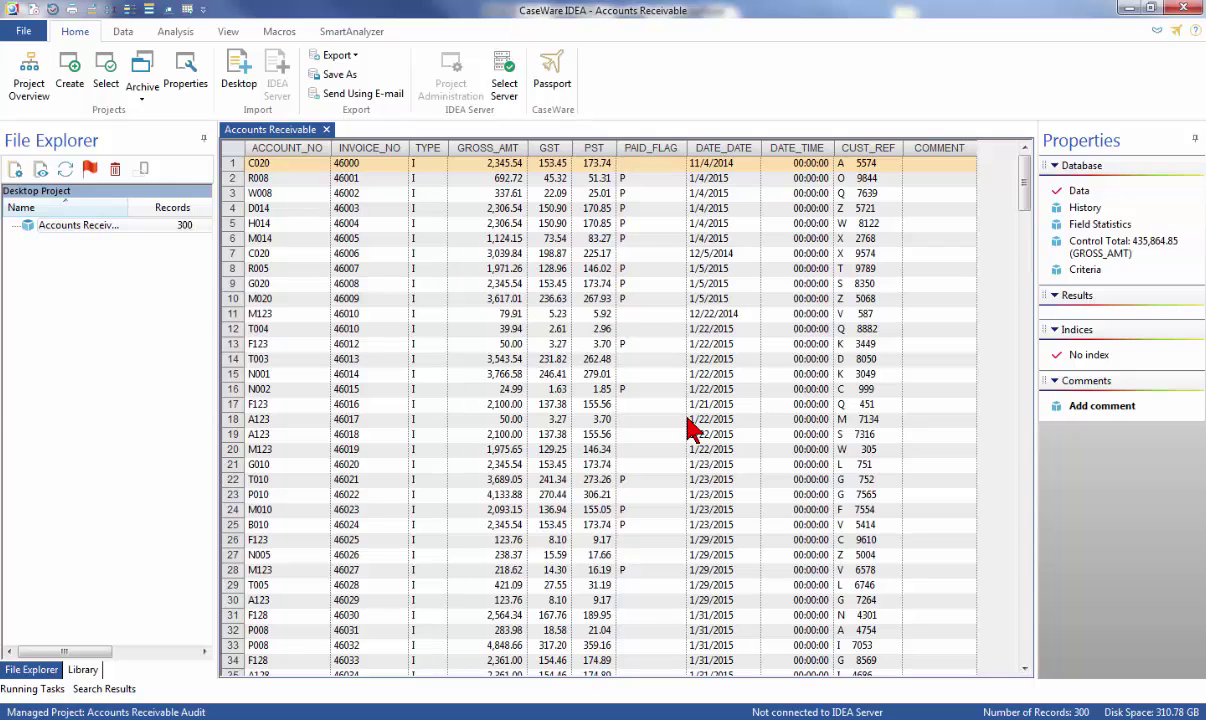
- Review the numeric field statistics, the positive-value records of GROSS_AMT and the date statistics, and return to the data view
{"action": "left_click", "coordinate": [1082, 226]}
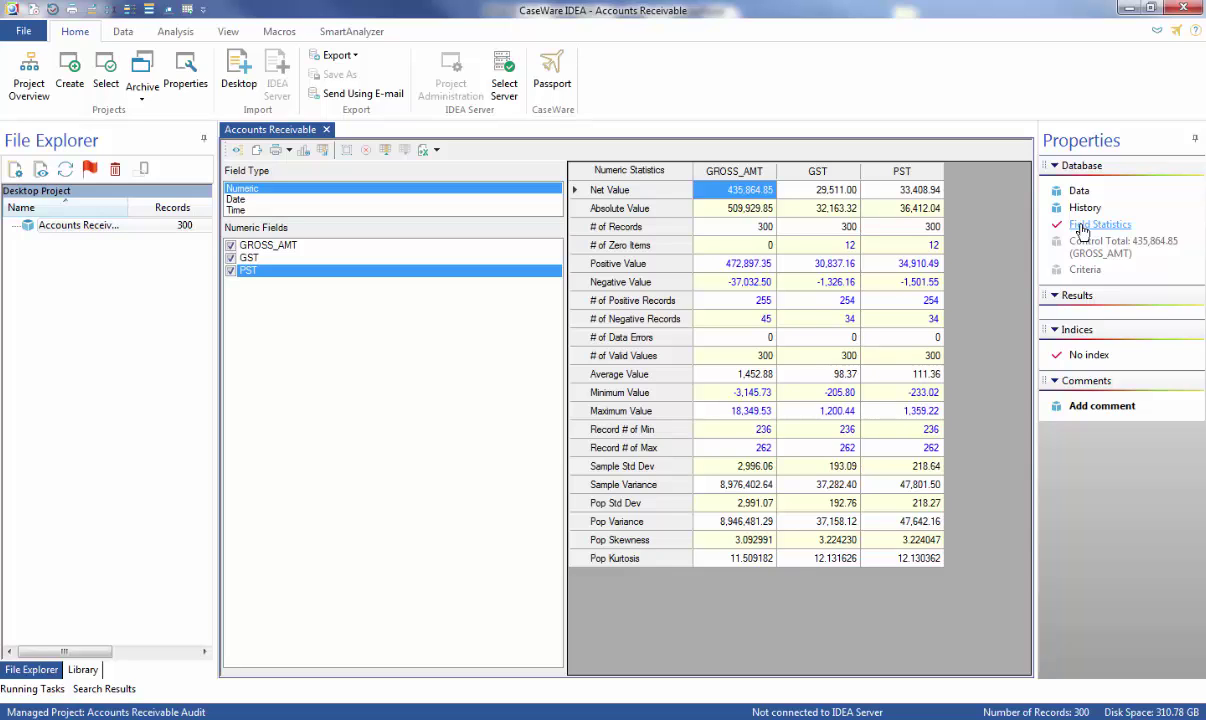
{"action": "left_click", "coordinate": [738, 264]}
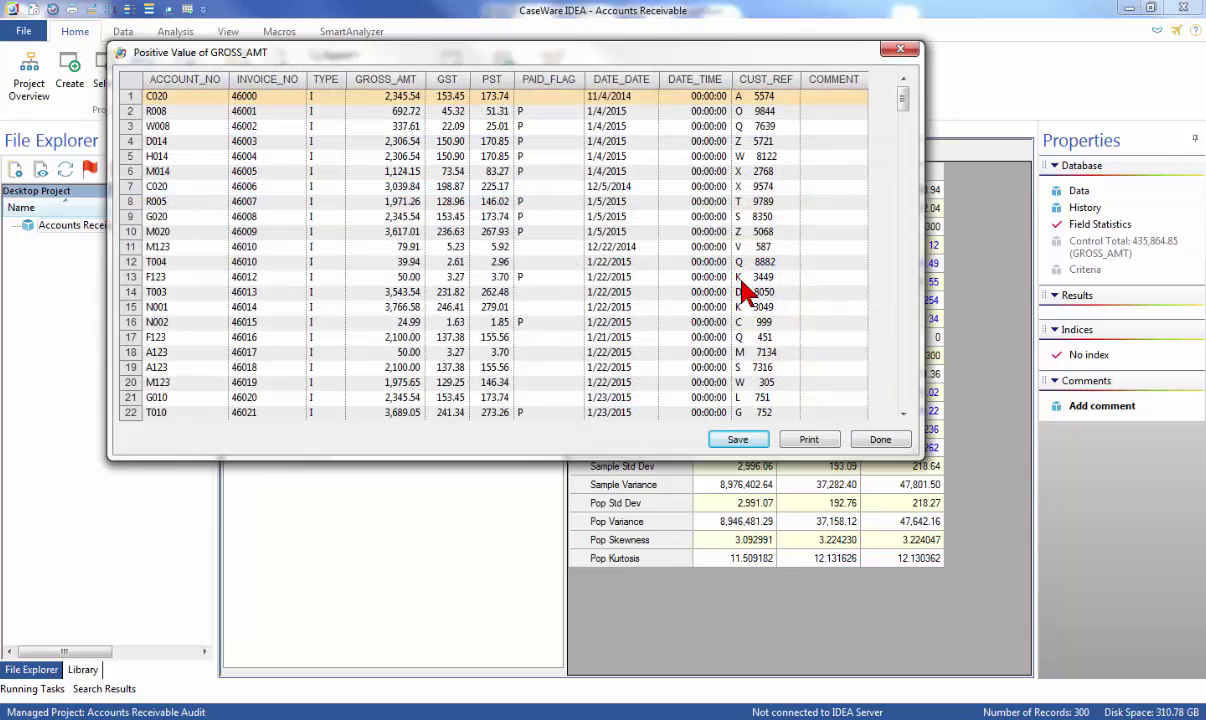
{"action": "left_click", "coordinate": [876, 440]}
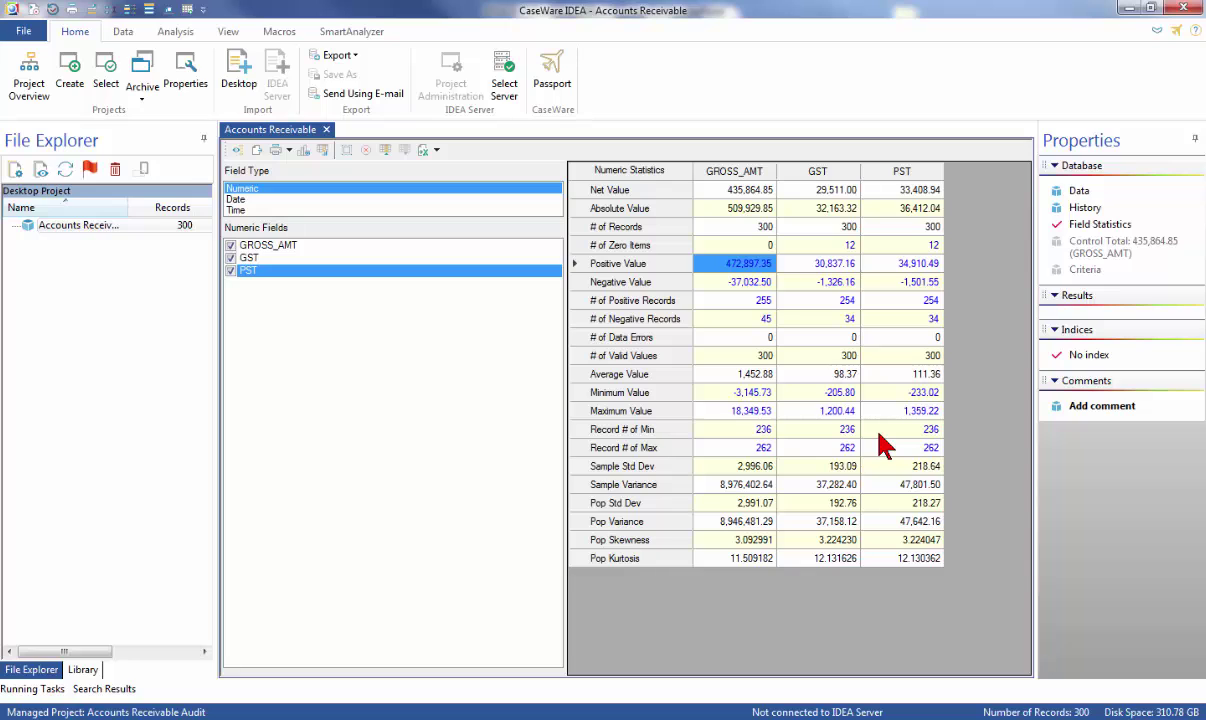
{"action": "left_click", "coordinate": [355, 199]}
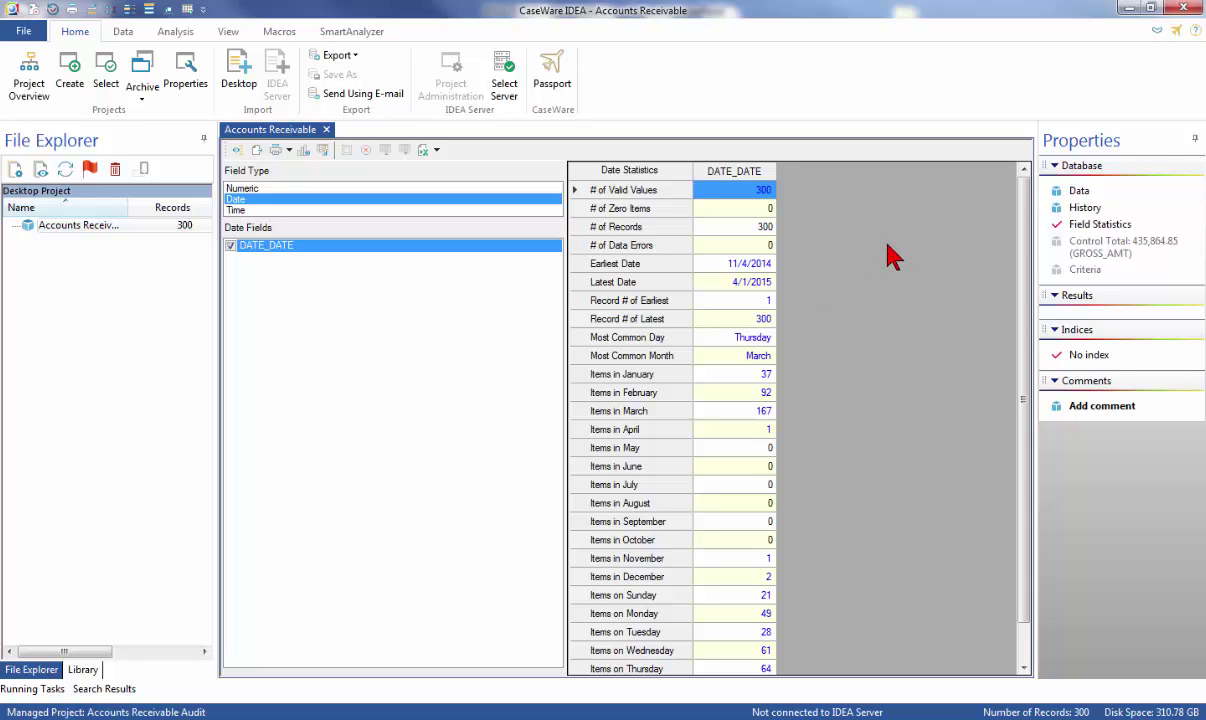
{"action": "left_click", "coordinate": [1080, 198]}
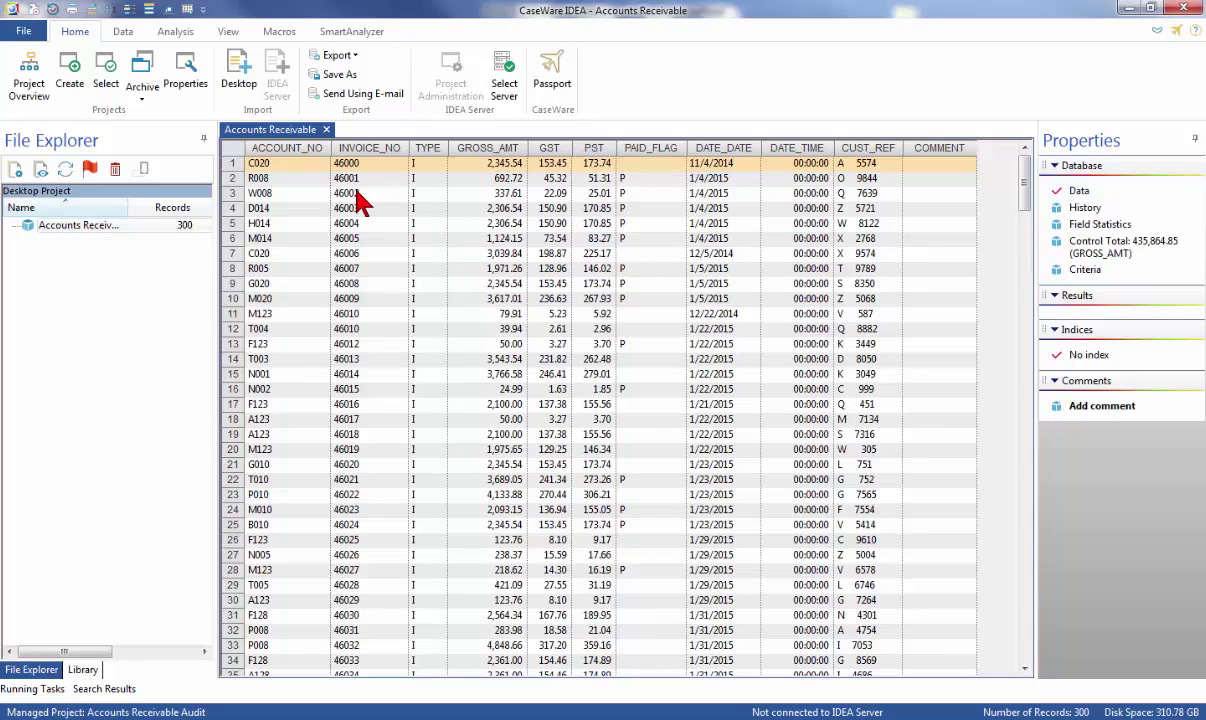
- Start a direct extraction of all records with the output file name Acc Rec March 31 2015
{"action": "left_click", "coordinate": [172, 32]}
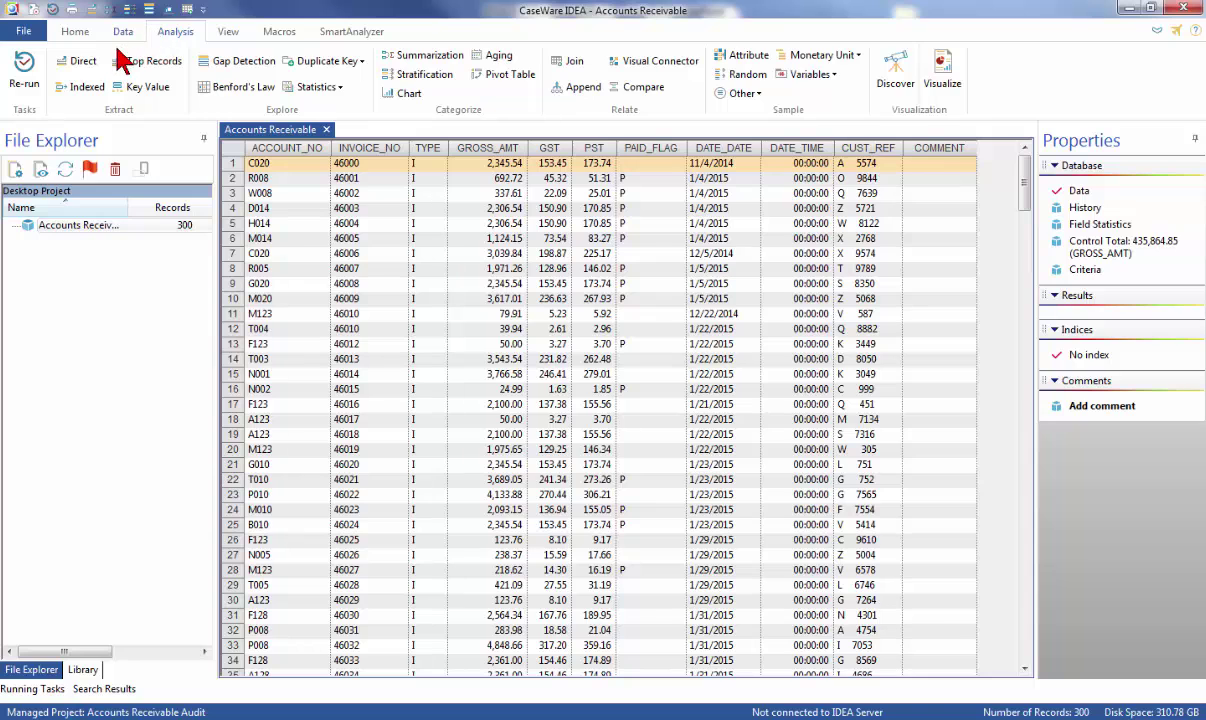
{"action": "left_click", "coordinate": [89, 63]}
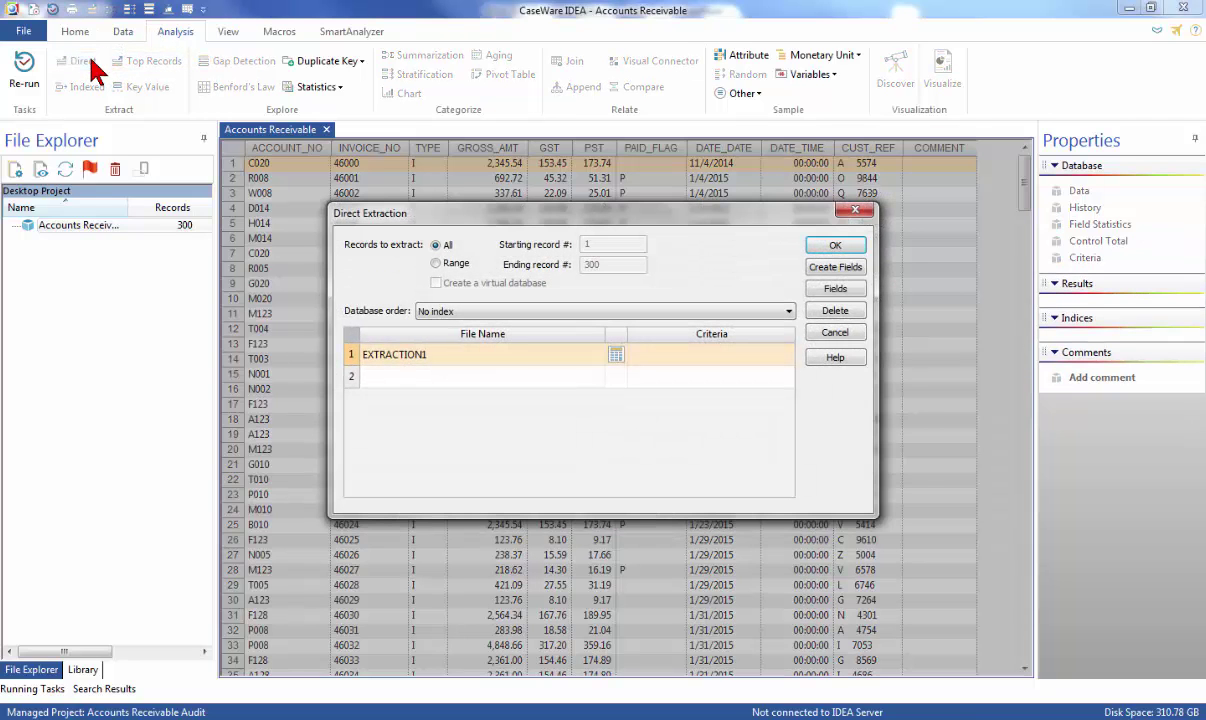
{"action": "left_click", "coordinate": [380, 355]}
{"action": "double_click", "coordinate": [381, 357]}
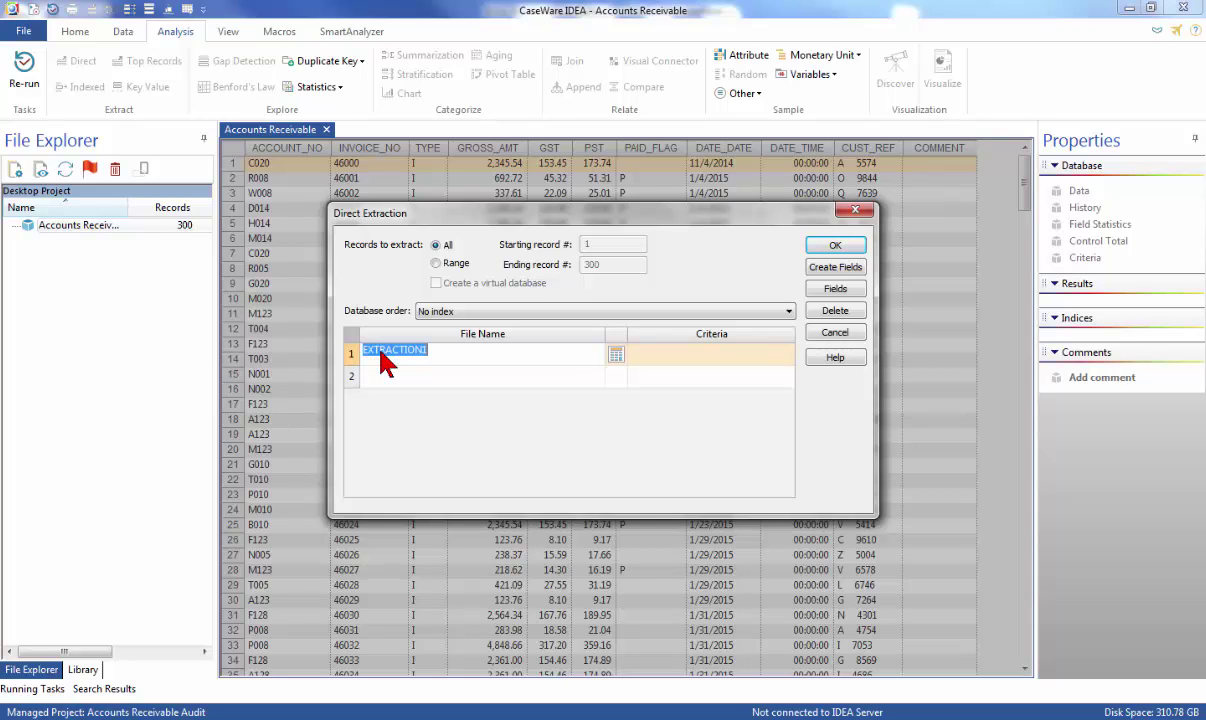
{"action": "key", "text": "BackSpace"}
{"action": "type", "text": "Acc Rec March 31 2015"}
- Begin the extraction's criteria equation with the condition PAID_FLAG <> "P"
{"action": "left_click", "coordinate": [616, 358]}
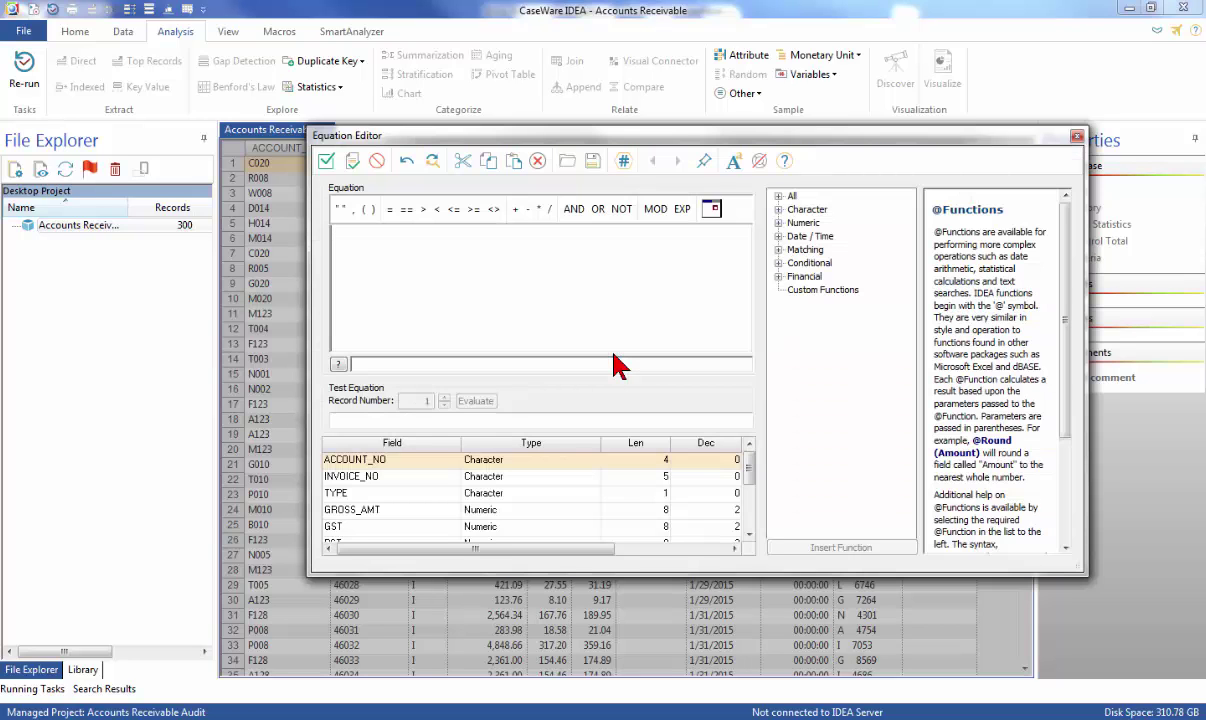
{"action": "left_click", "coordinate": [750, 537]}
{"action": "left_click", "coordinate": [750, 537]}
{"action": "left_click", "coordinate": [750, 537]}
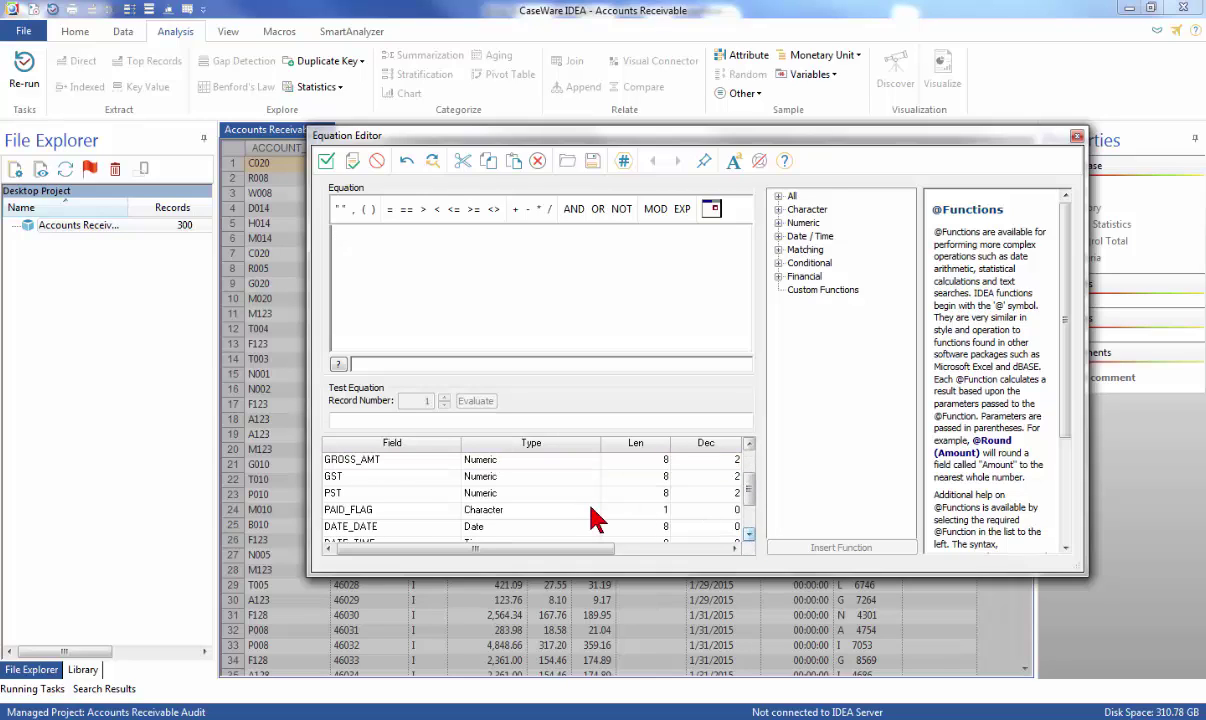
{"action": "double_click", "coordinate": [397, 516]}
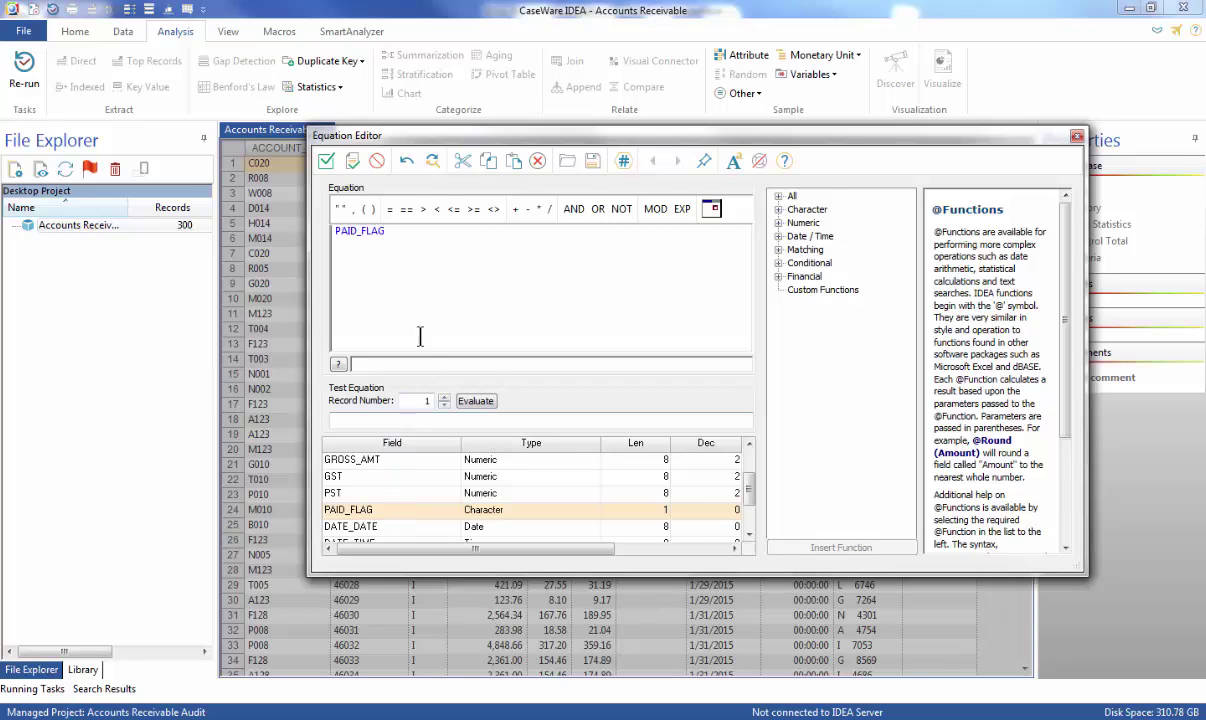
{"action": "left_click", "coordinate": [493, 212]}
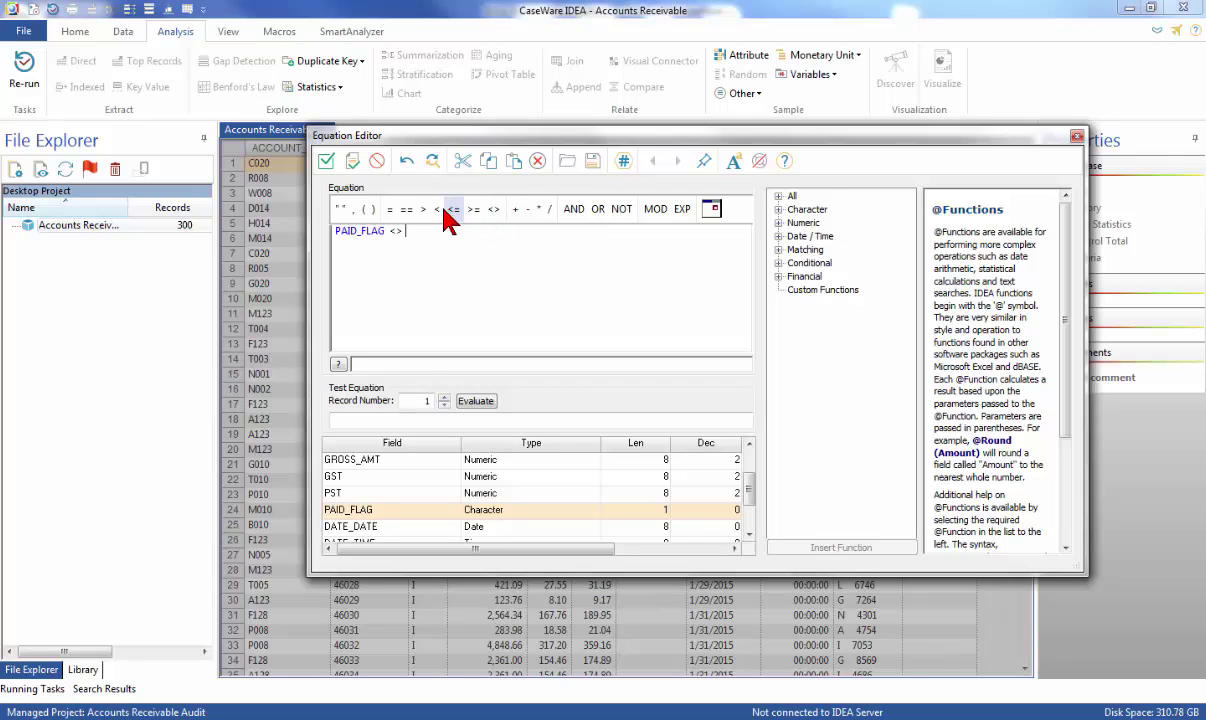
{"action": "left_click", "coordinate": [341, 209]}
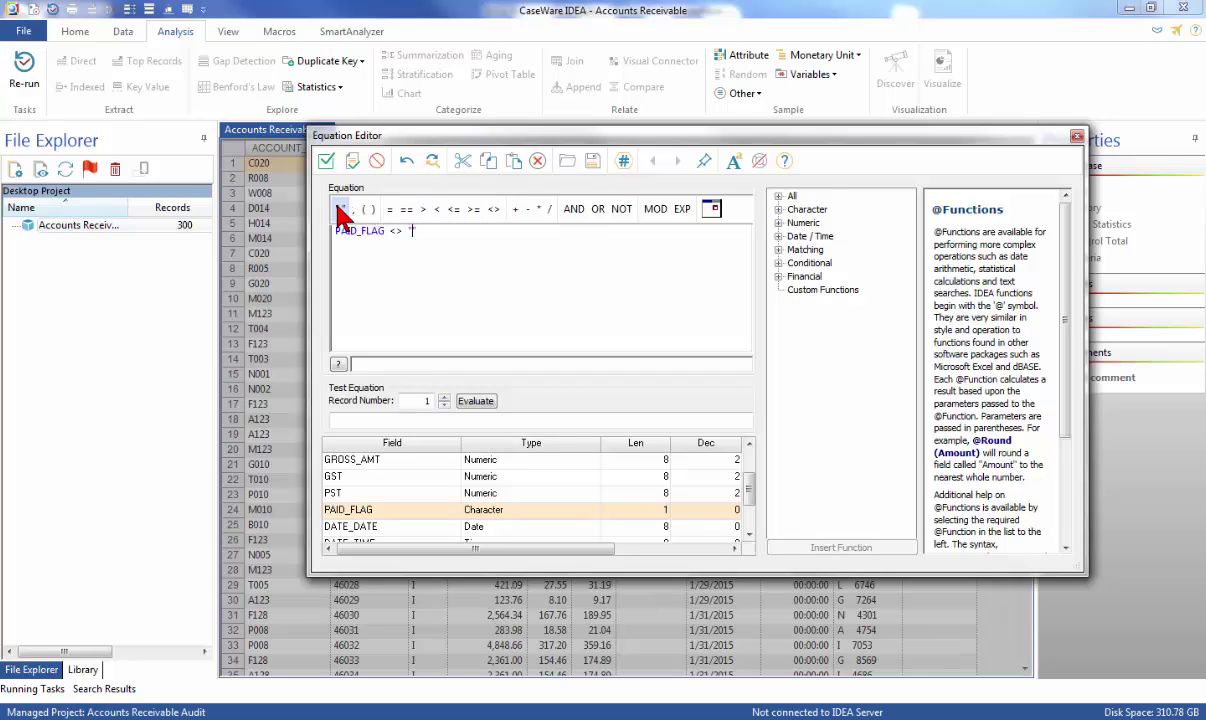
{"action": "type", "text": "P"}
- Extend the equation with .AND. DATE_DATE < "20150401", choosing April 1, 2015 from the calendar
{"action": "left_click", "coordinate": [575, 212]}
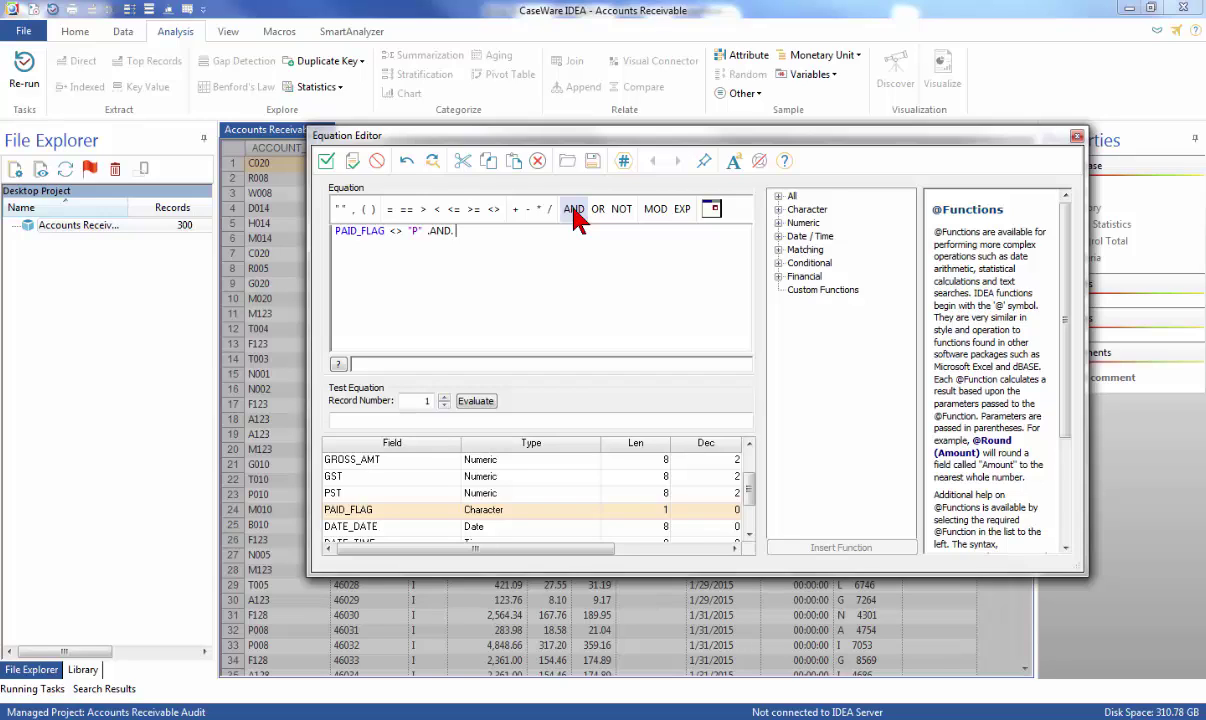
{"action": "double_click", "coordinate": [366, 529]}
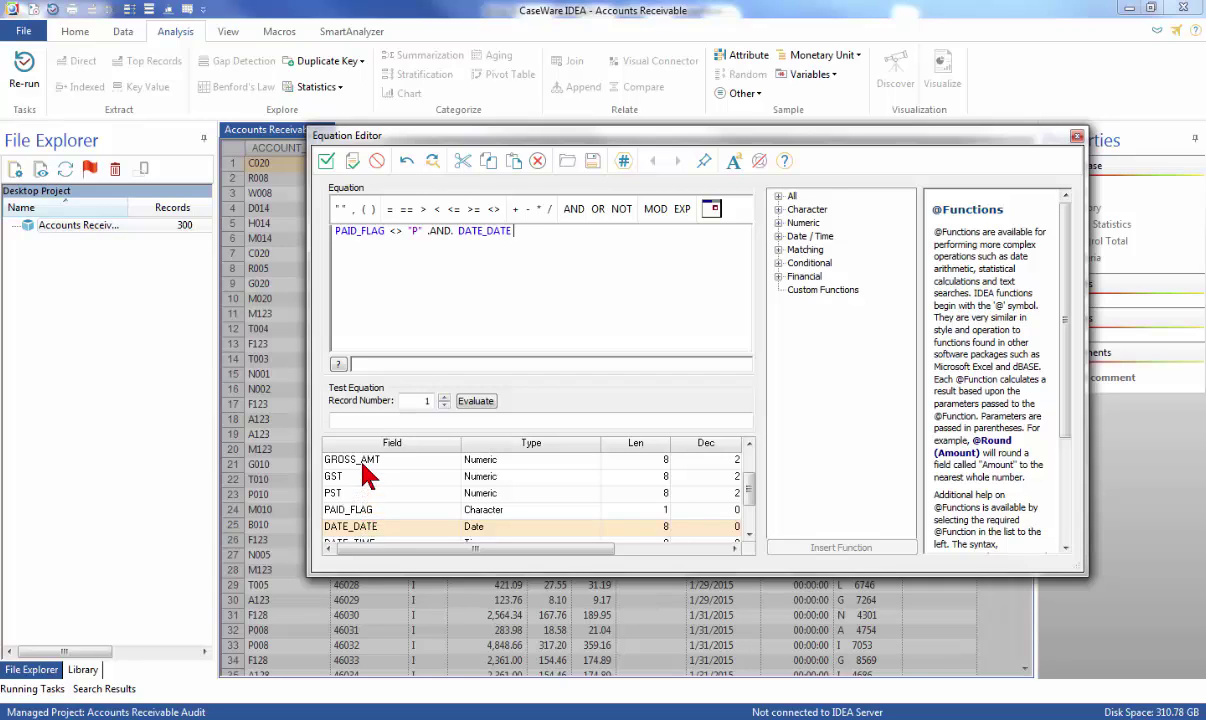
{"action": "left_click", "coordinate": [437, 216]}
{"action": "left_click", "coordinate": [710, 209]}
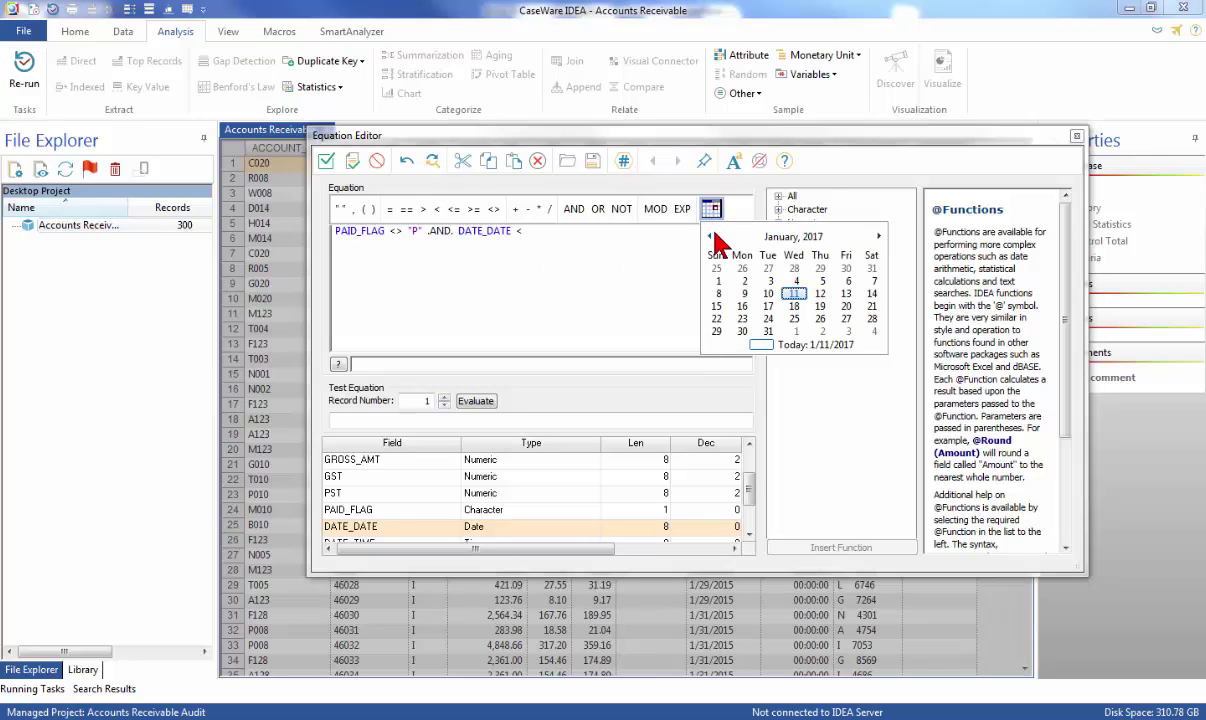
{"action": "left_click", "coordinate": [710, 237]}
{"action": "left_click", "coordinate": [710, 237]}
{"action": "double_click", "coordinate": [710, 237]}
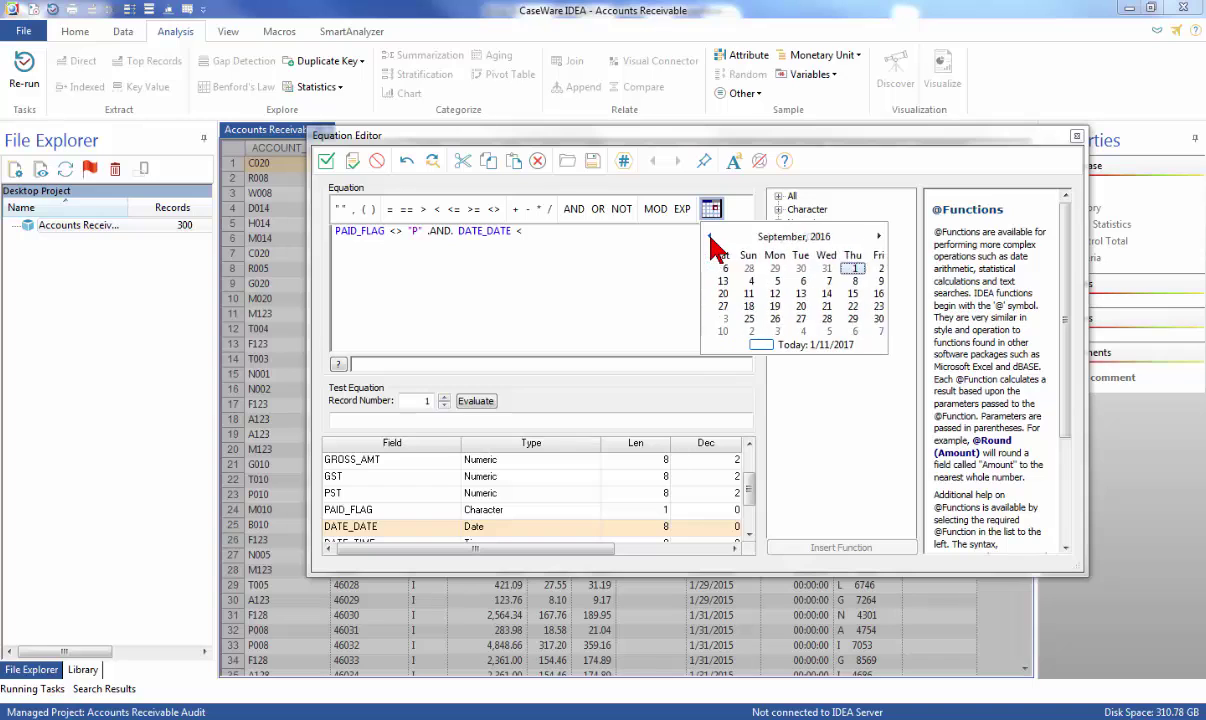
{"action": "double_click", "coordinate": [710, 237]}
{"action": "double_click", "coordinate": [710, 237]}
{"action": "triple_click", "coordinate": [710, 237]}
{"action": "left_click", "coordinate": [710, 237]}
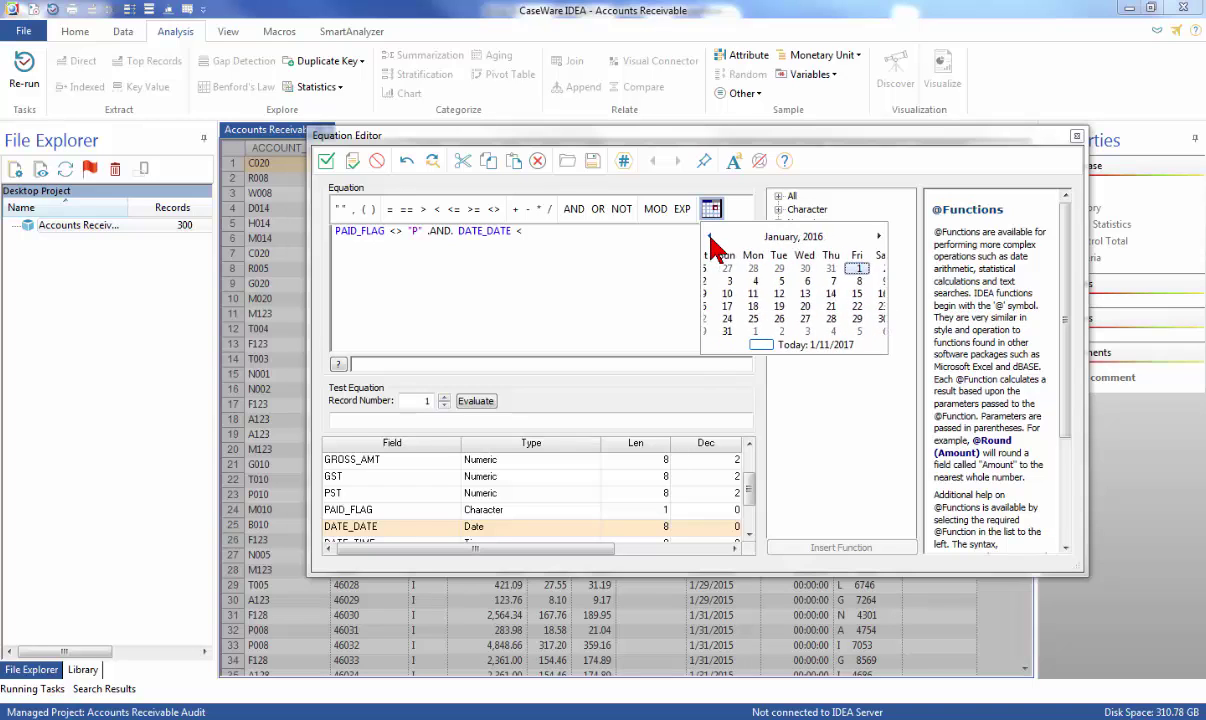
{"action": "double_click", "coordinate": [710, 237]}
{"action": "left_click", "coordinate": [710, 237]}
{"action": "double_click", "coordinate": [710, 237]}
{"action": "left_click", "coordinate": [710, 237]}
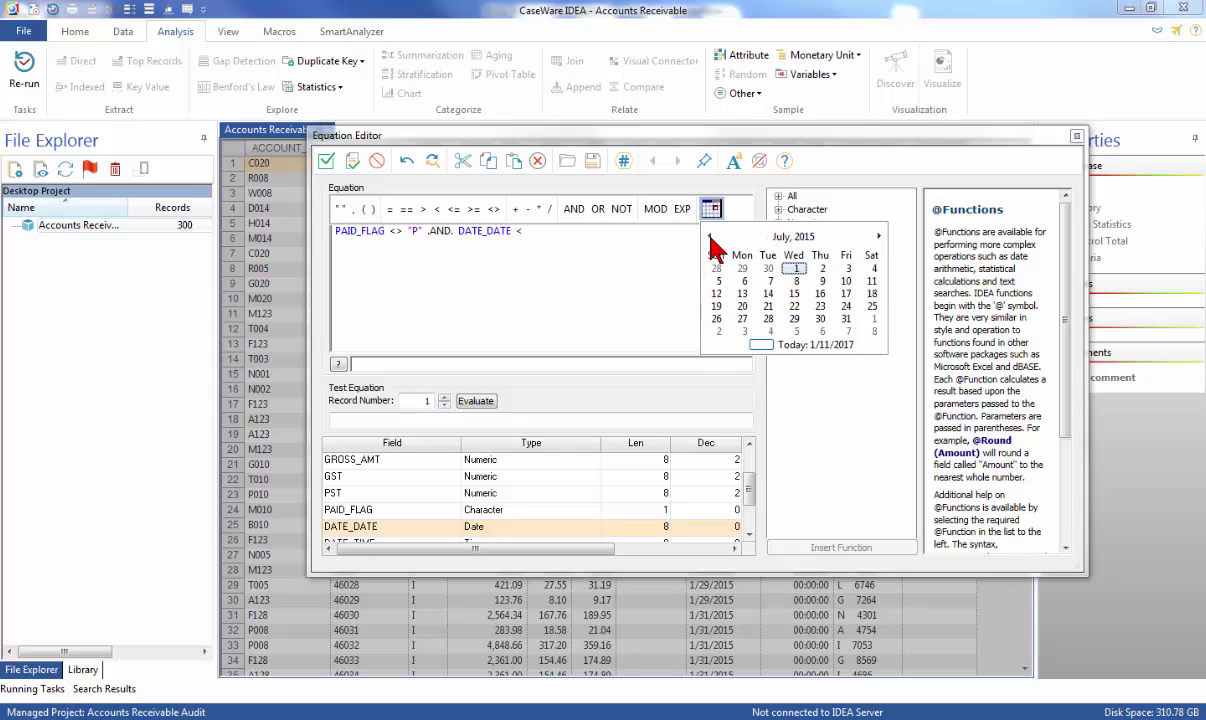
{"action": "left_click", "coordinate": [710, 237]}
{"action": "left_click", "coordinate": [710, 237]}
{"action": "left_click", "coordinate": [710, 237]}
{"action": "left_click", "coordinate": [796, 269]}
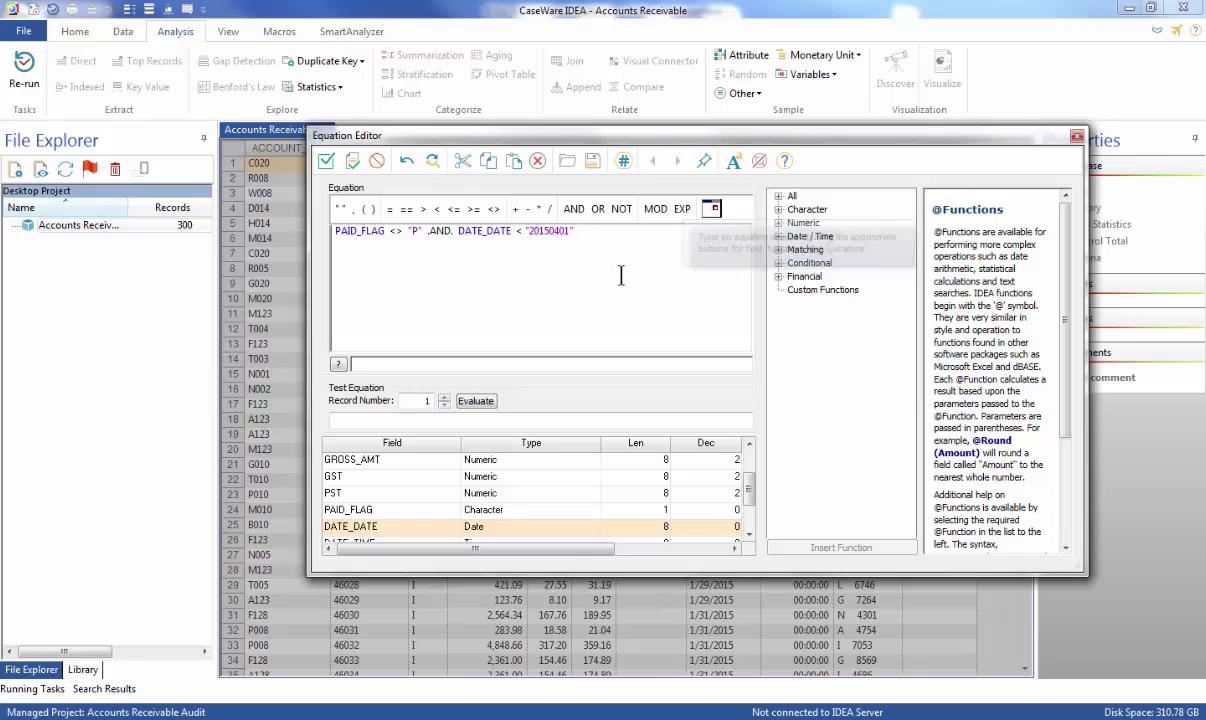
- Validate and accept the criteria equation, and run the direct extraction
{"action": "left_click", "coordinate": [352, 163]}
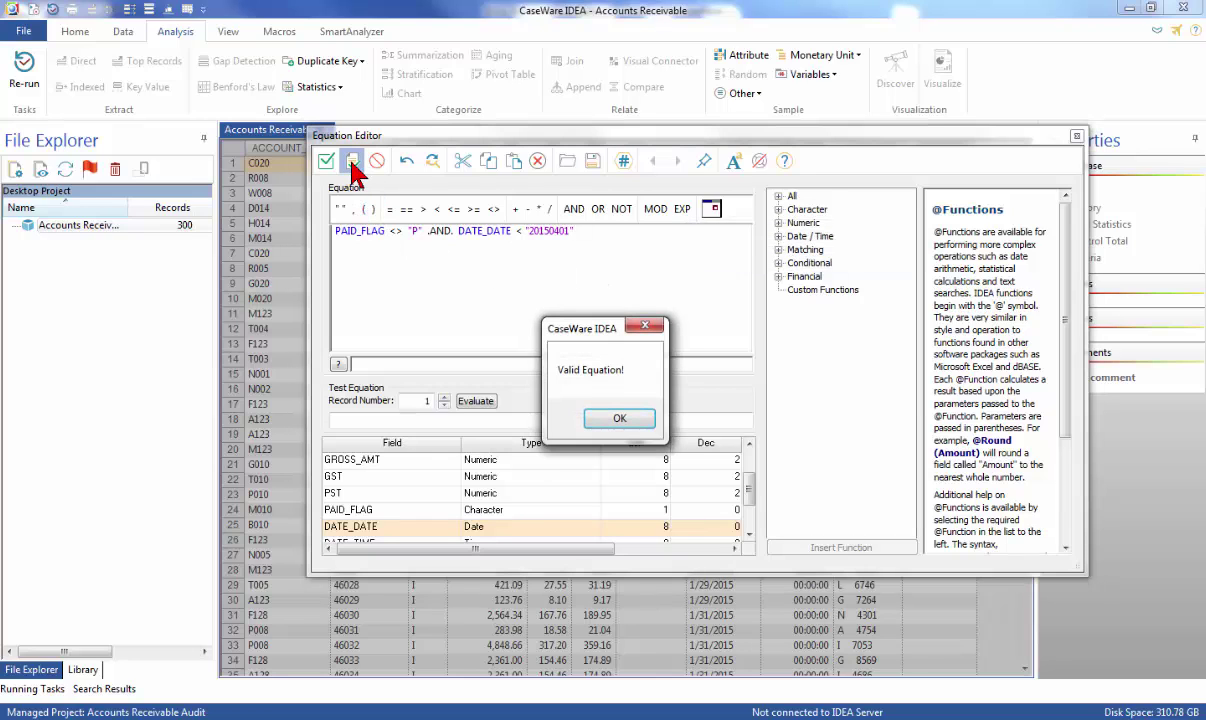
{"action": "left_click", "coordinate": [606, 418]}
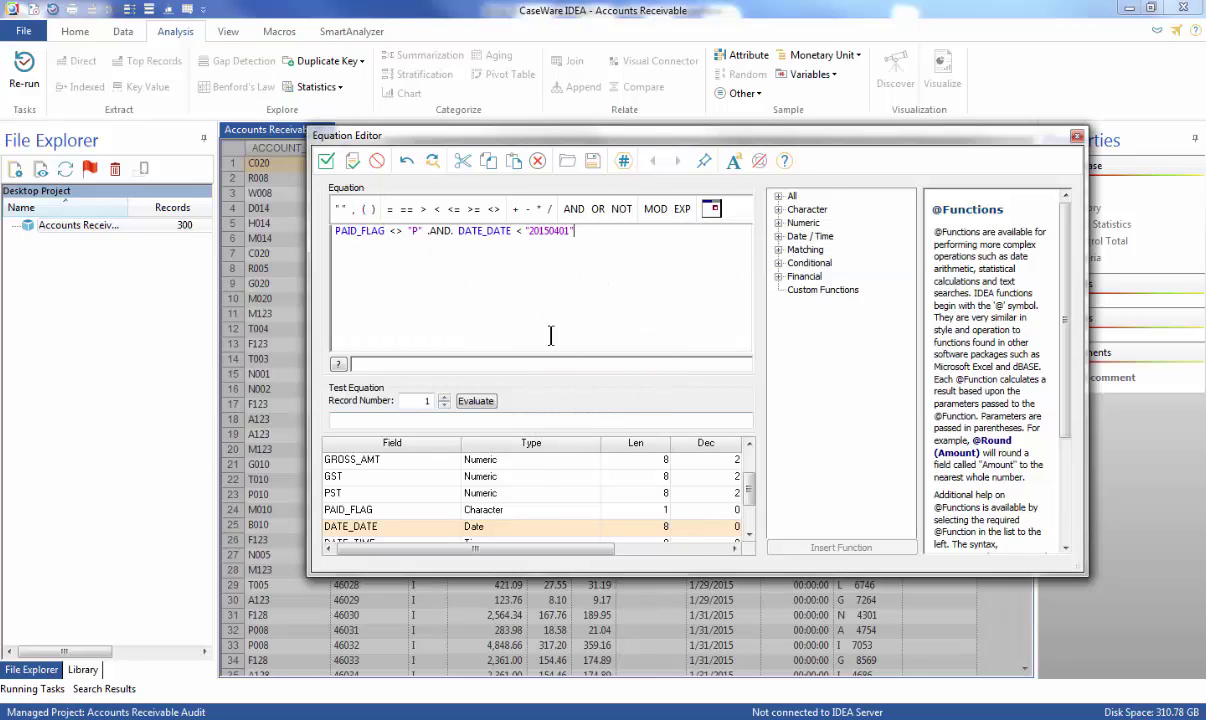
{"action": "left_click", "coordinate": [327, 162]}
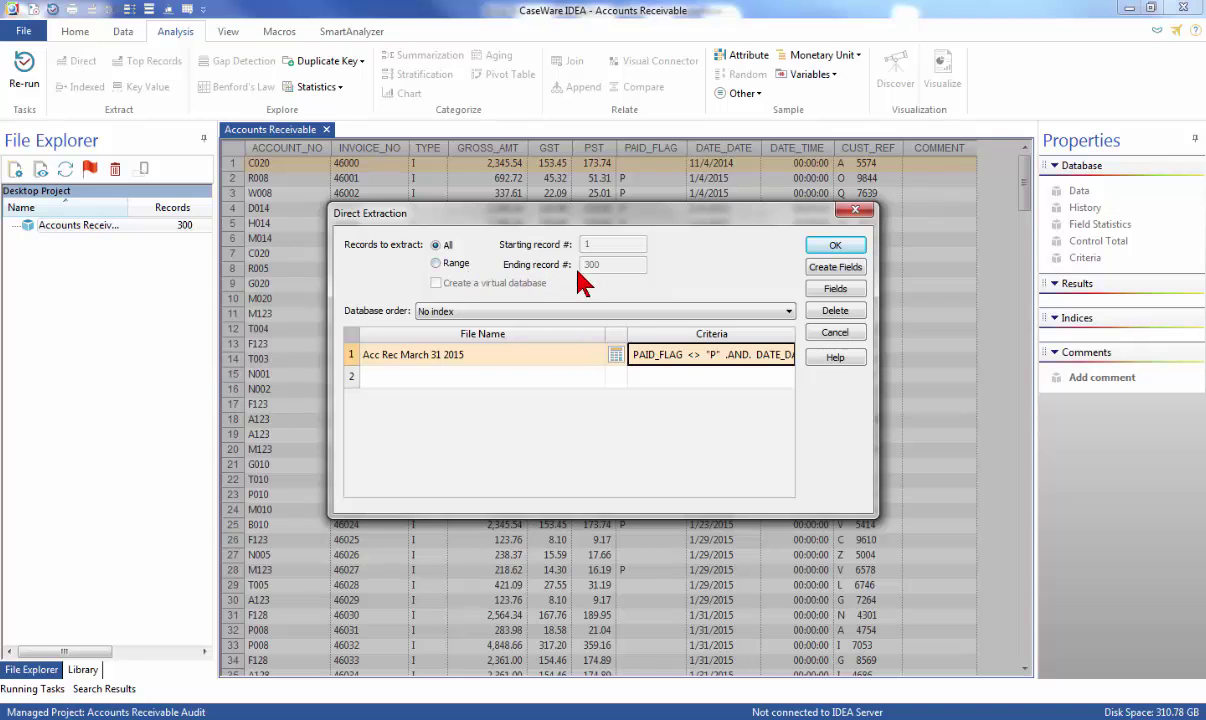
{"action": "left_click", "coordinate": [814, 251]}
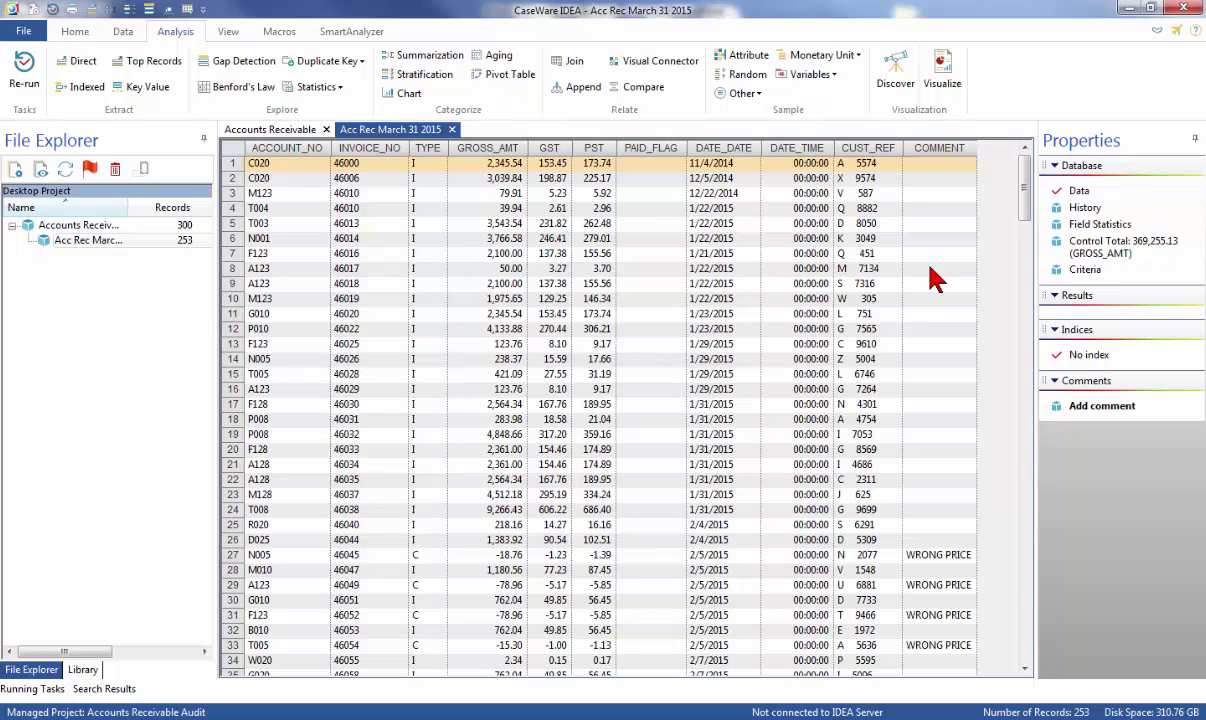
- Create statistics for all fields of the Acc Rec March 31 2015 database and review the numeric and date statistics
{"action": "left_click", "coordinate": [1098, 224]}
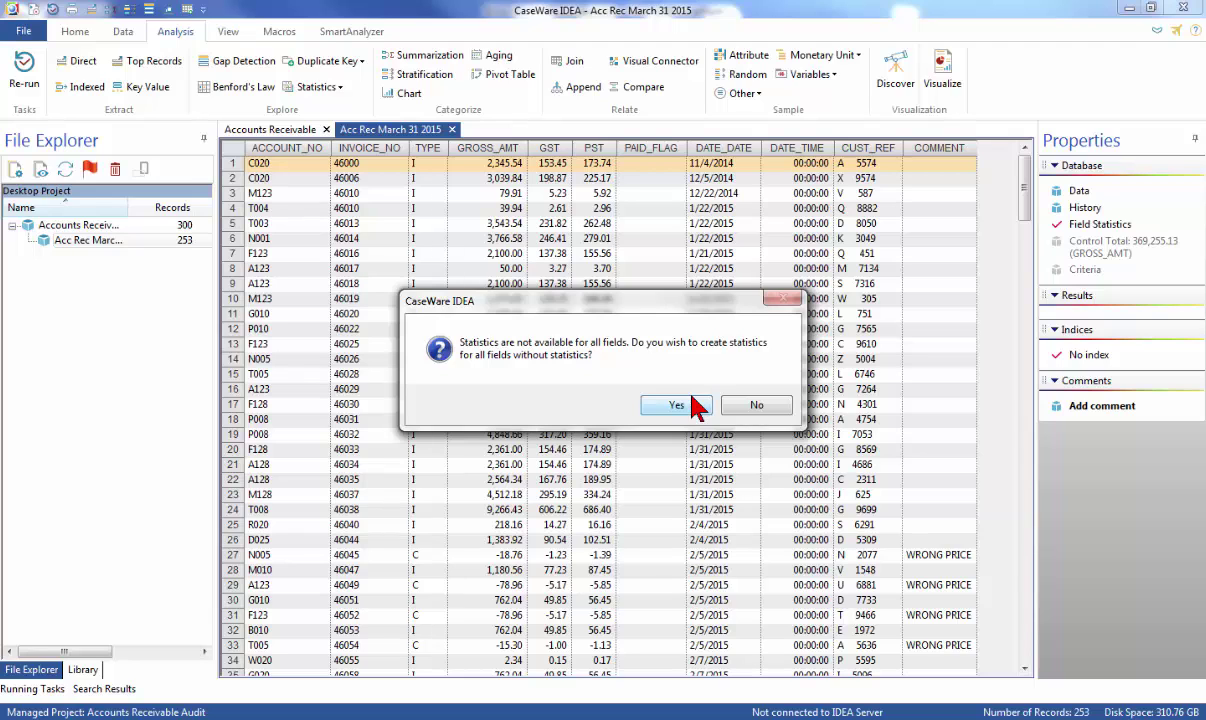
{"action": "left_click", "coordinate": [680, 405]}
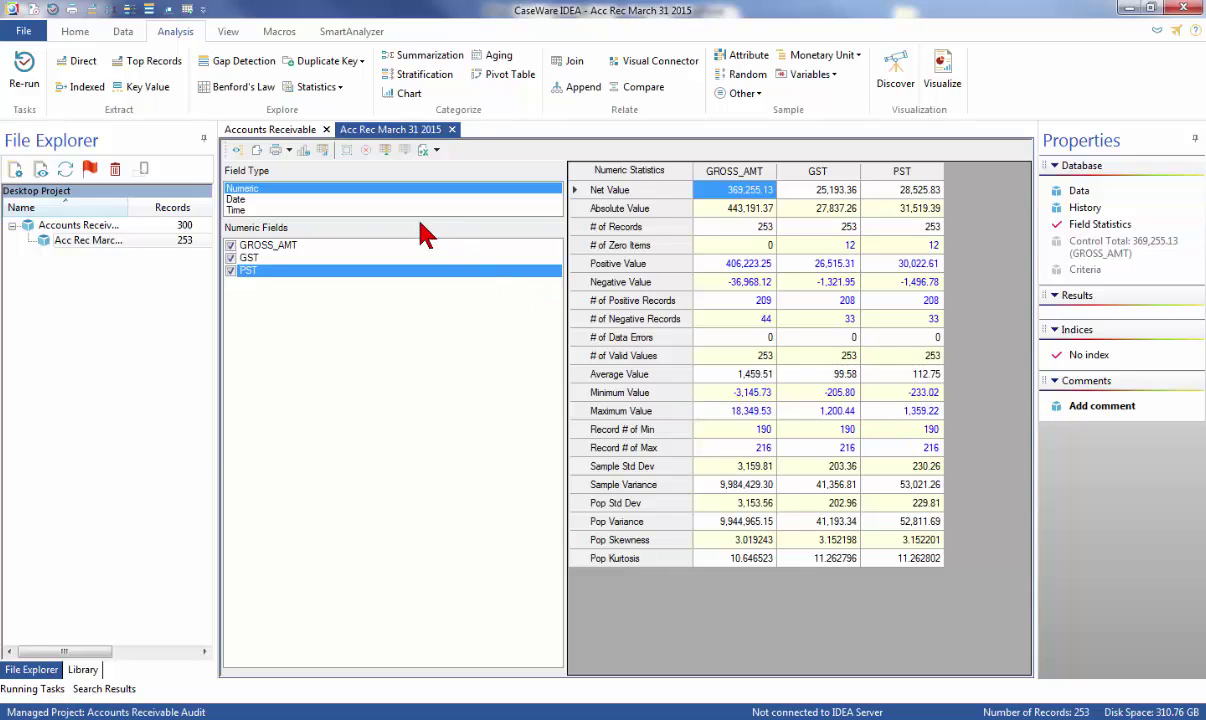
{"action": "left_click", "coordinate": [370, 198]}
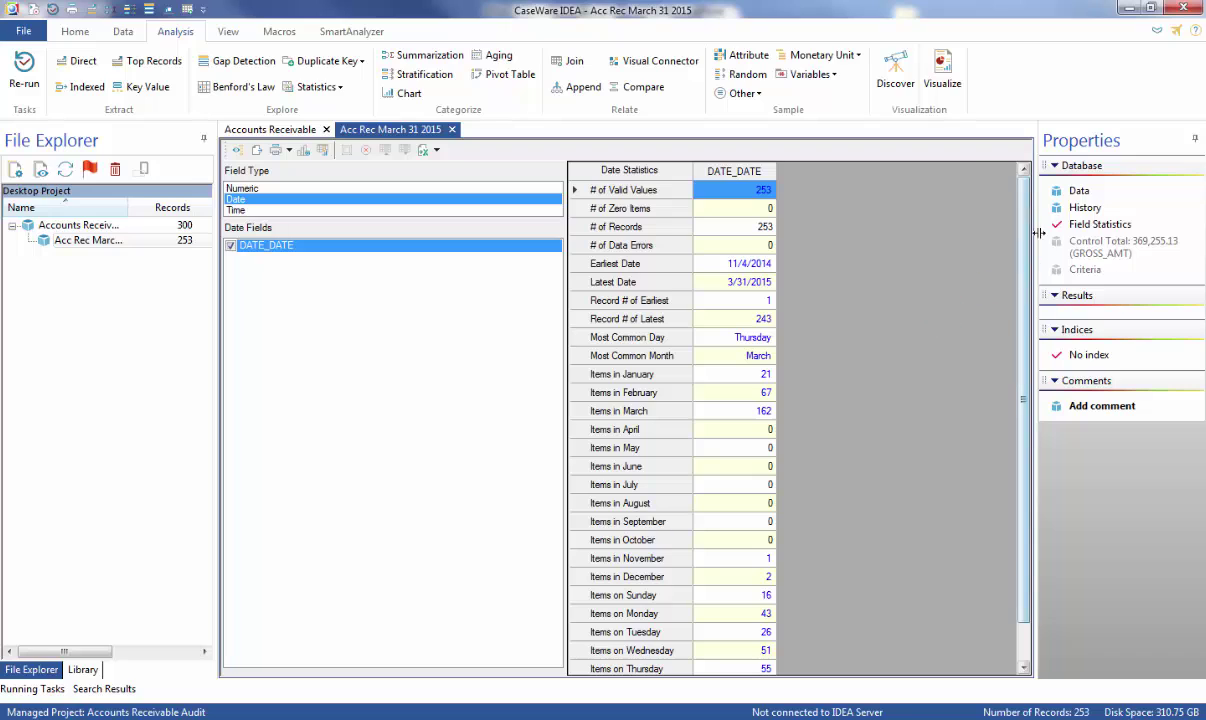
- Review the database history, expanding the Control Total Field Changed and Record Extraction entries
{"action": "left_click", "coordinate": [1078, 209]}
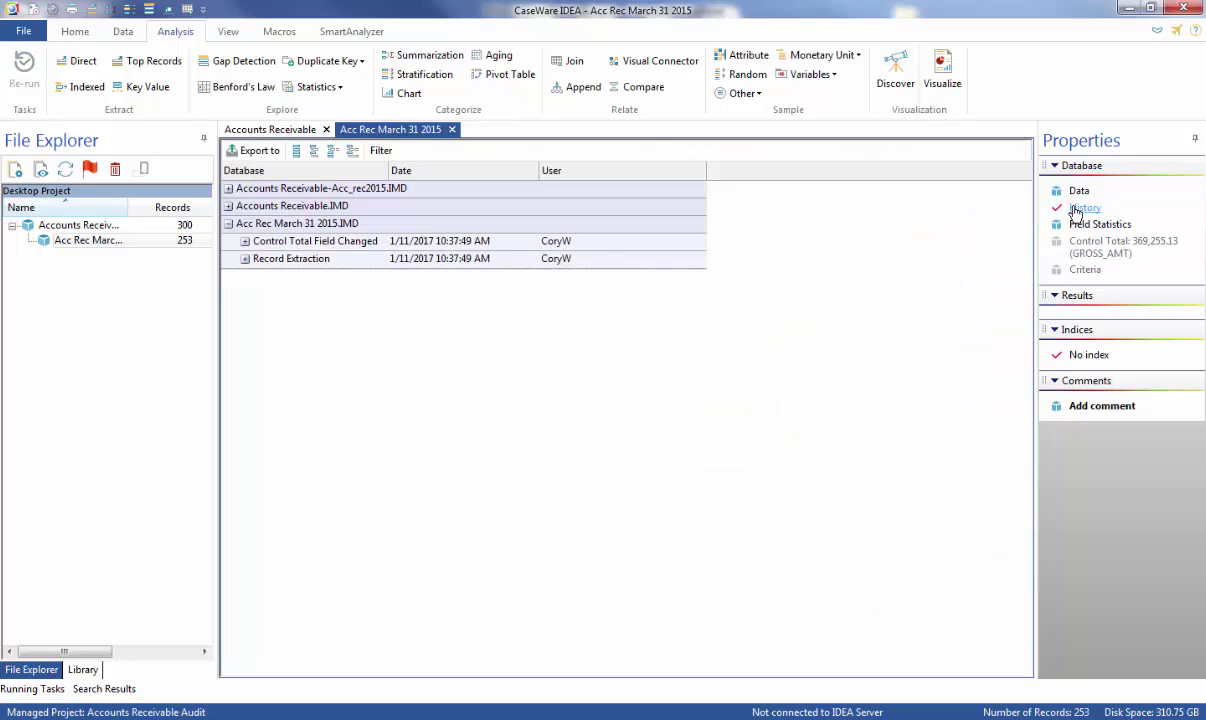
{"action": "left_click", "coordinate": [245, 242]}
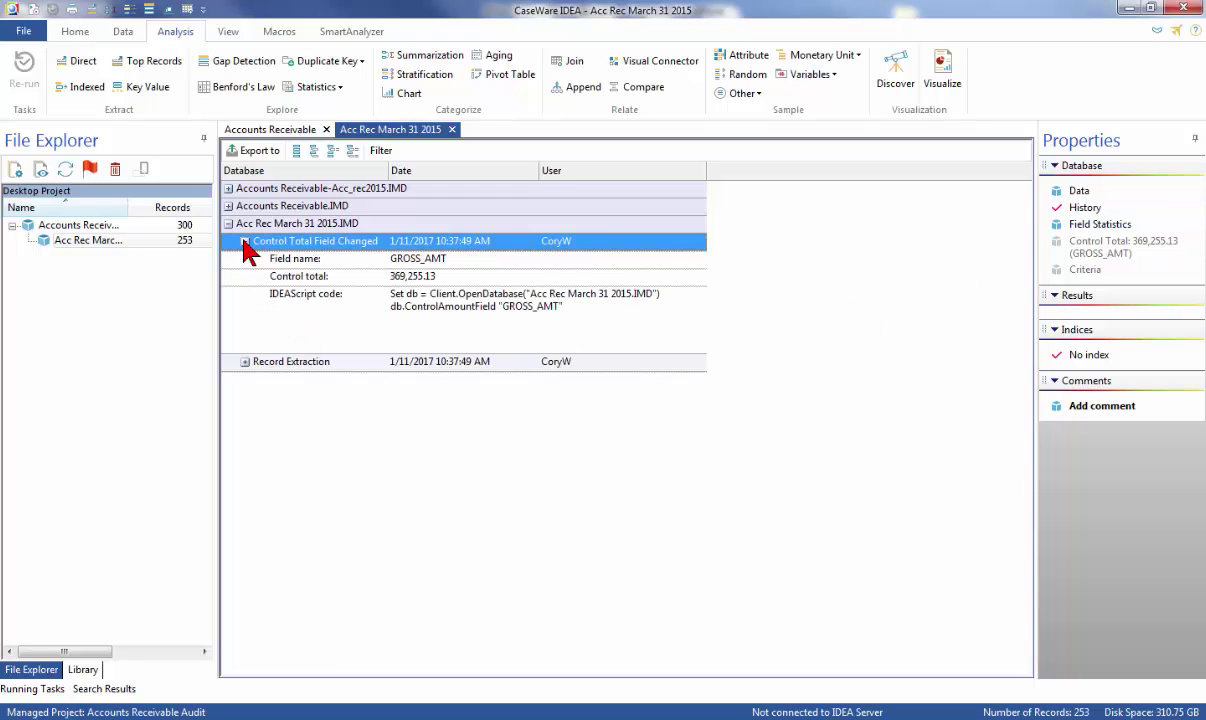
{"action": "left_click", "coordinate": [245, 362]}
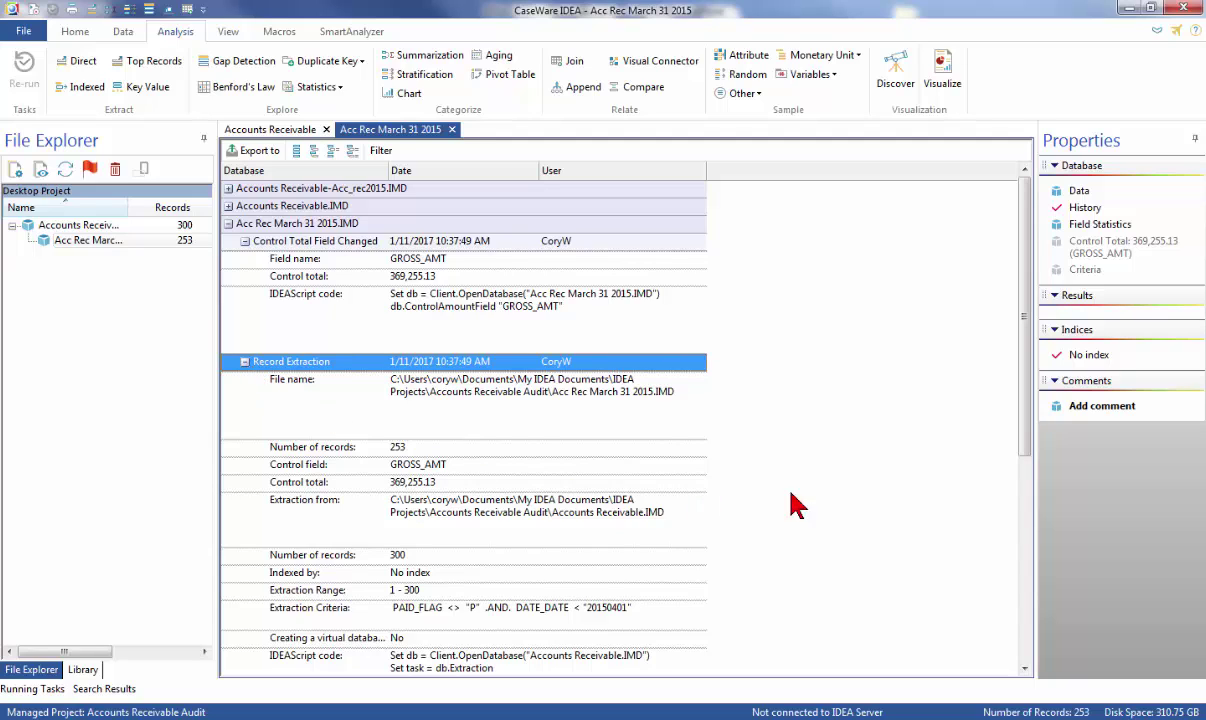
- Add a database comment reading "Database Reconciliation - Database reconciles to totals provided by client."
{"action": "left_click", "coordinate": [1080, 411]}
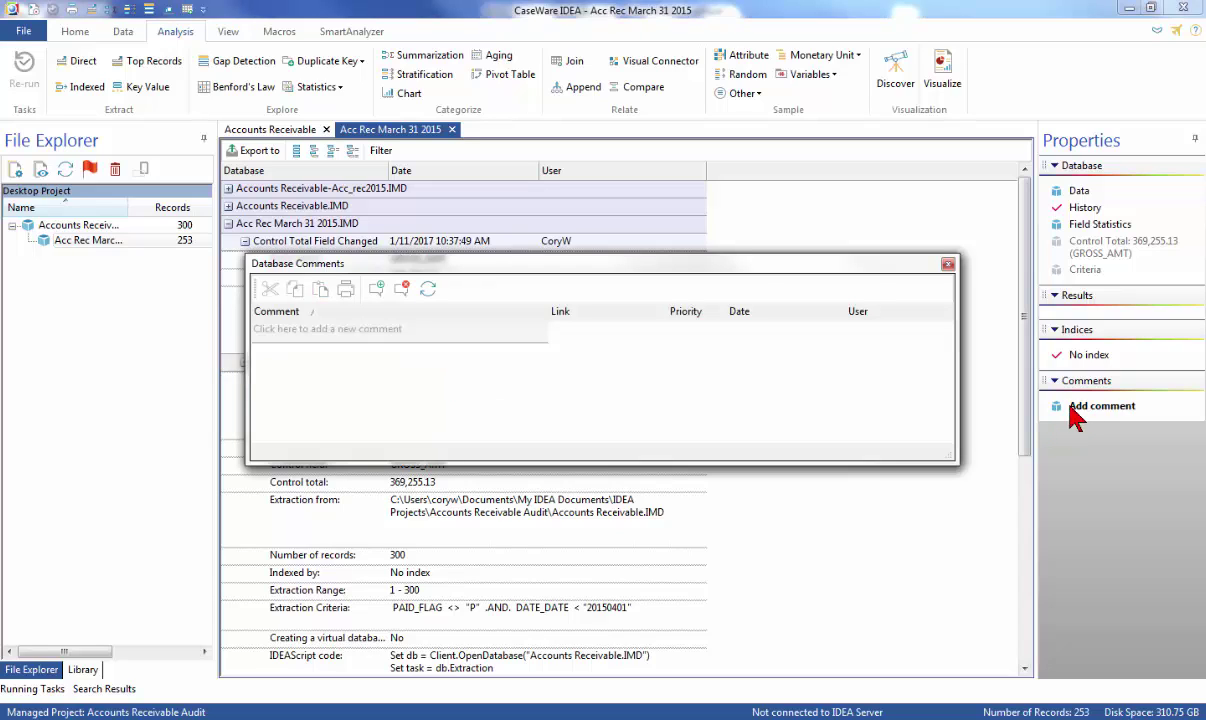
{"action": "left_click", "coordinate": [366, 333]}
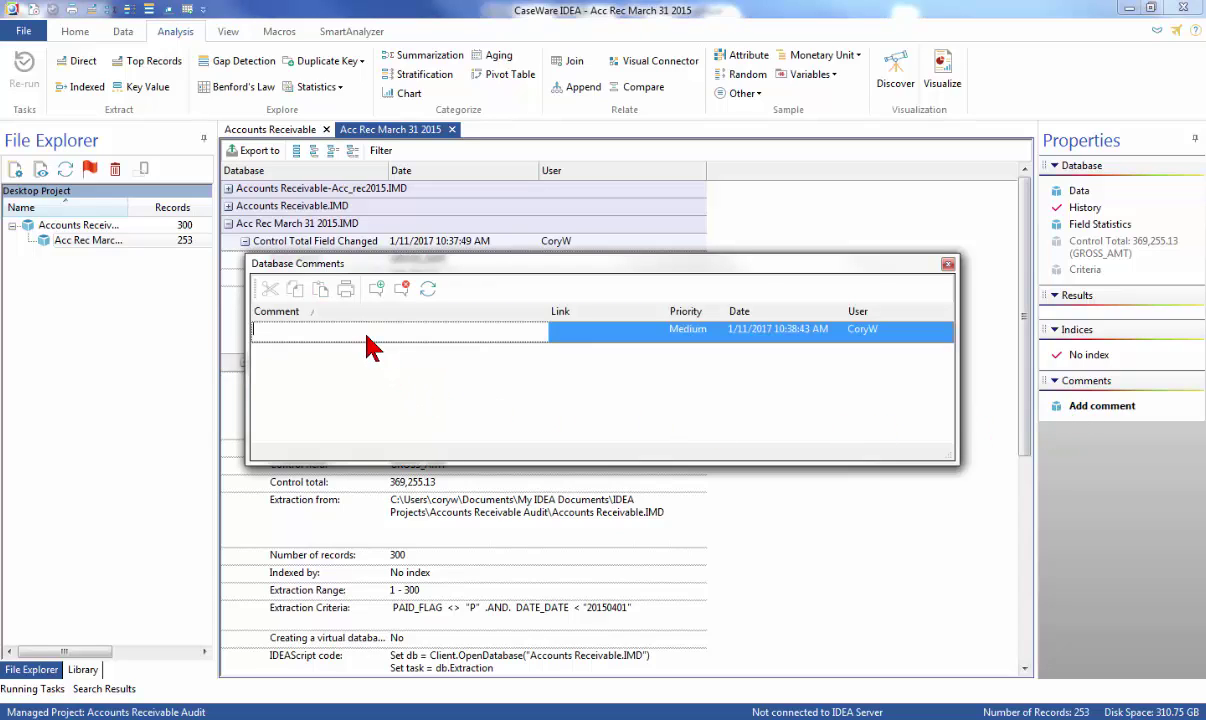
{"action": "type", "text": "Database Reconciliation"}
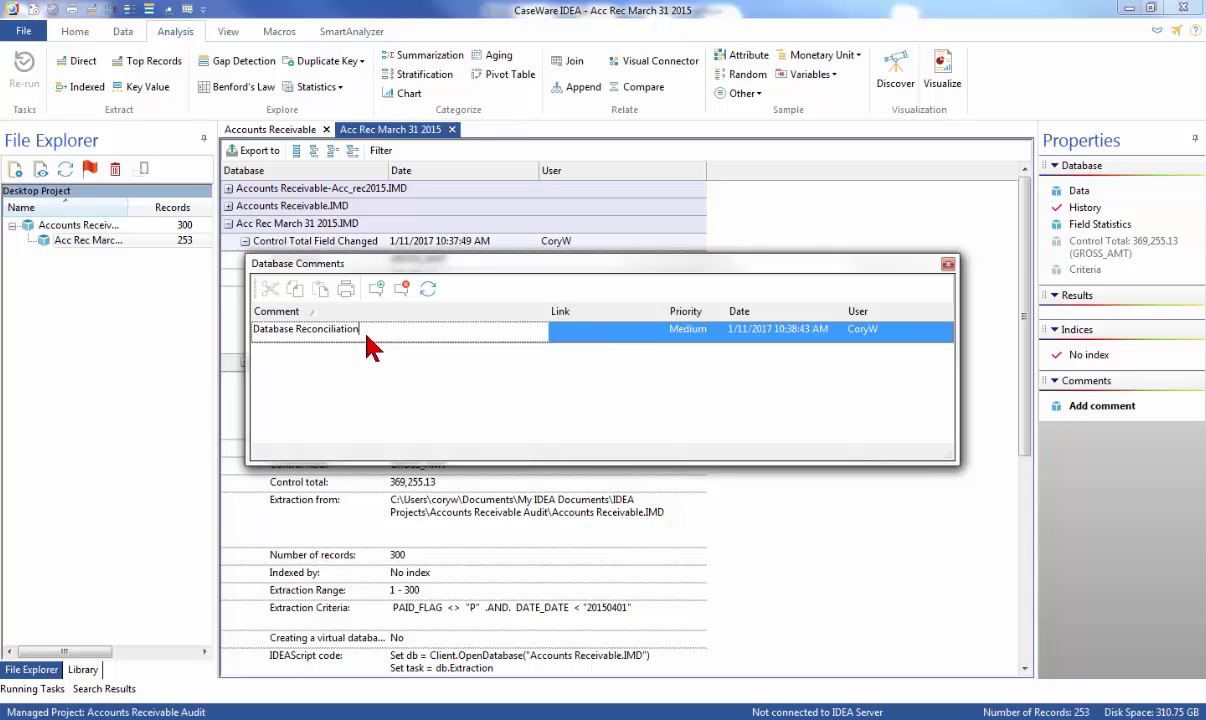
{"action": "type", "text": " - Dat"}
{"action": "type", "text": "abase re"}
{"action": "type", "text": "conciles"}
{"action": "type", "text": " to totals "}
{"action": "type", "text": "provide"}
{"action": "type", "text": "d by client"}
{"action": "type", "text": "."}
- Link the reconciliation comment to the Acc Rec March 31 2015 database and close the database comments
{"action": "left_click", "coordinate": [617, 347]}
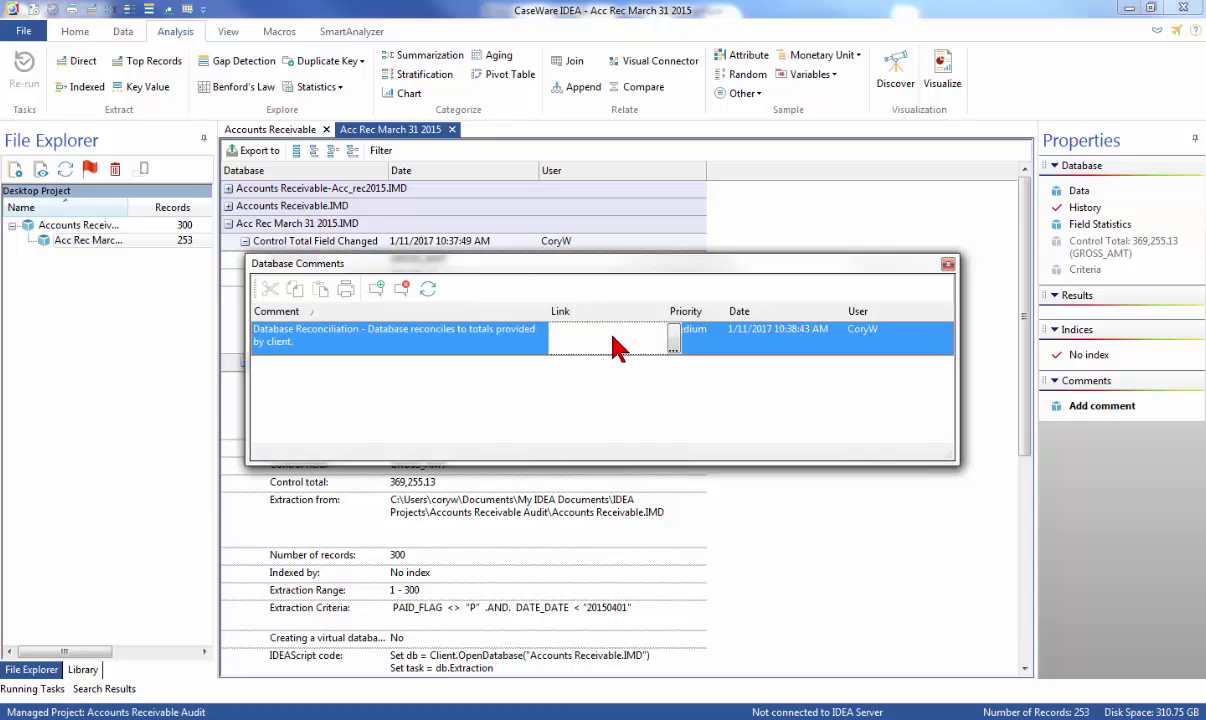
{"action": "left_click", "coordinate": [674, 341]}
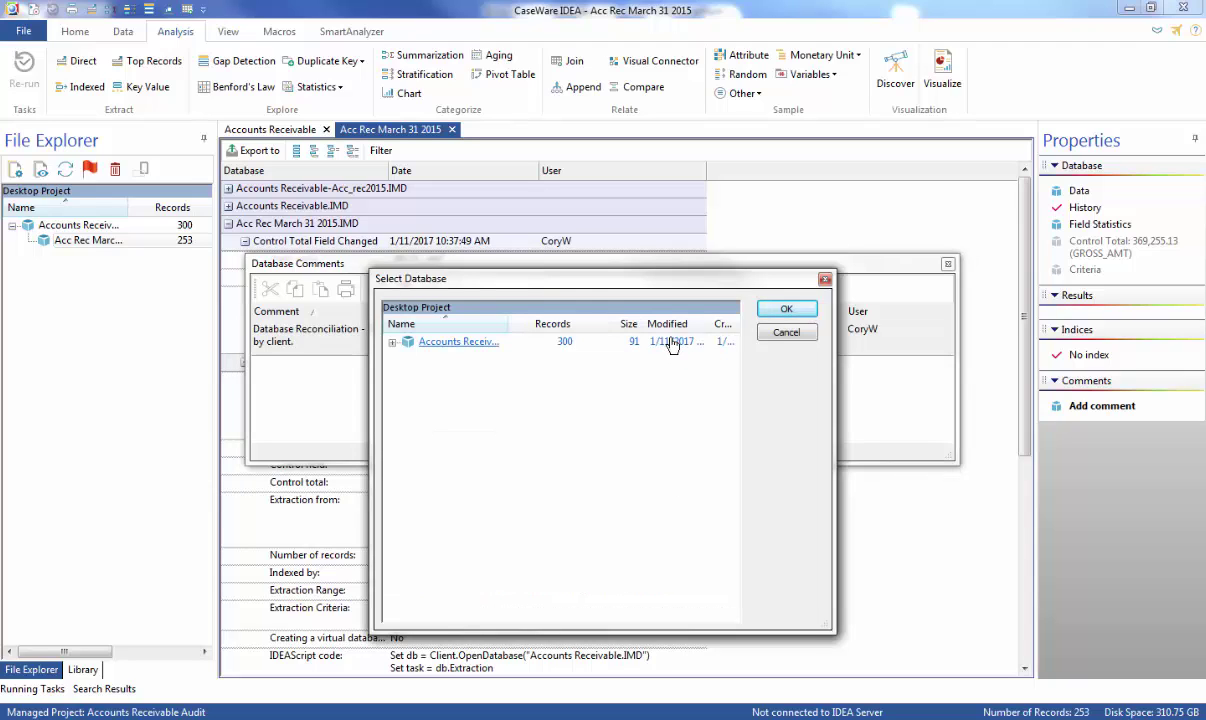
{"action": "left_click", "coordinate": [391, 342]}
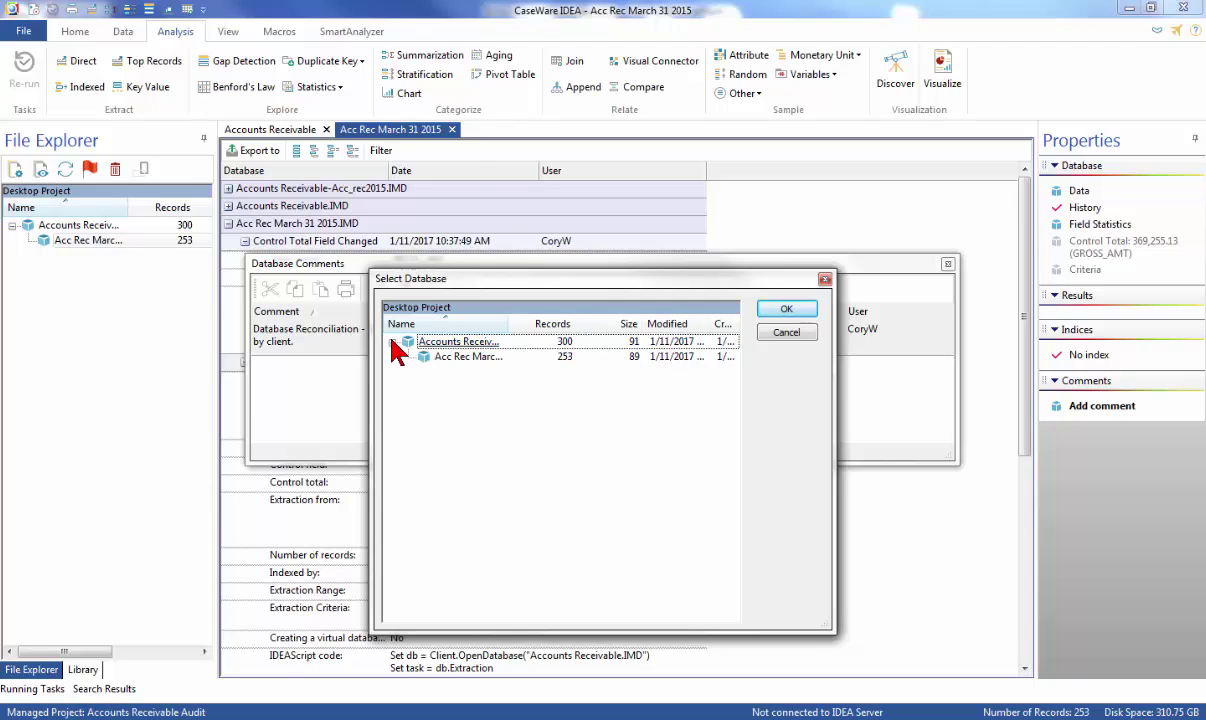
{"action": "left_click", "coordinate": [455, 362]}
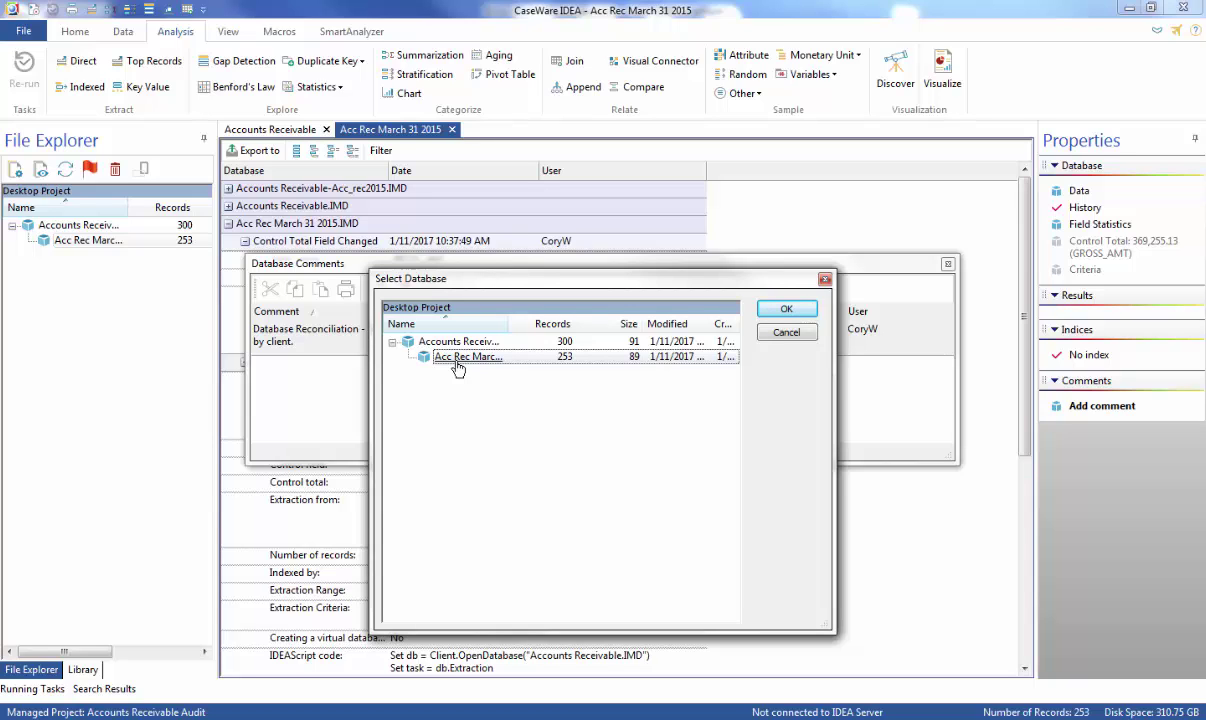
{"action": "left_click", "coordinate": [783, 311]}
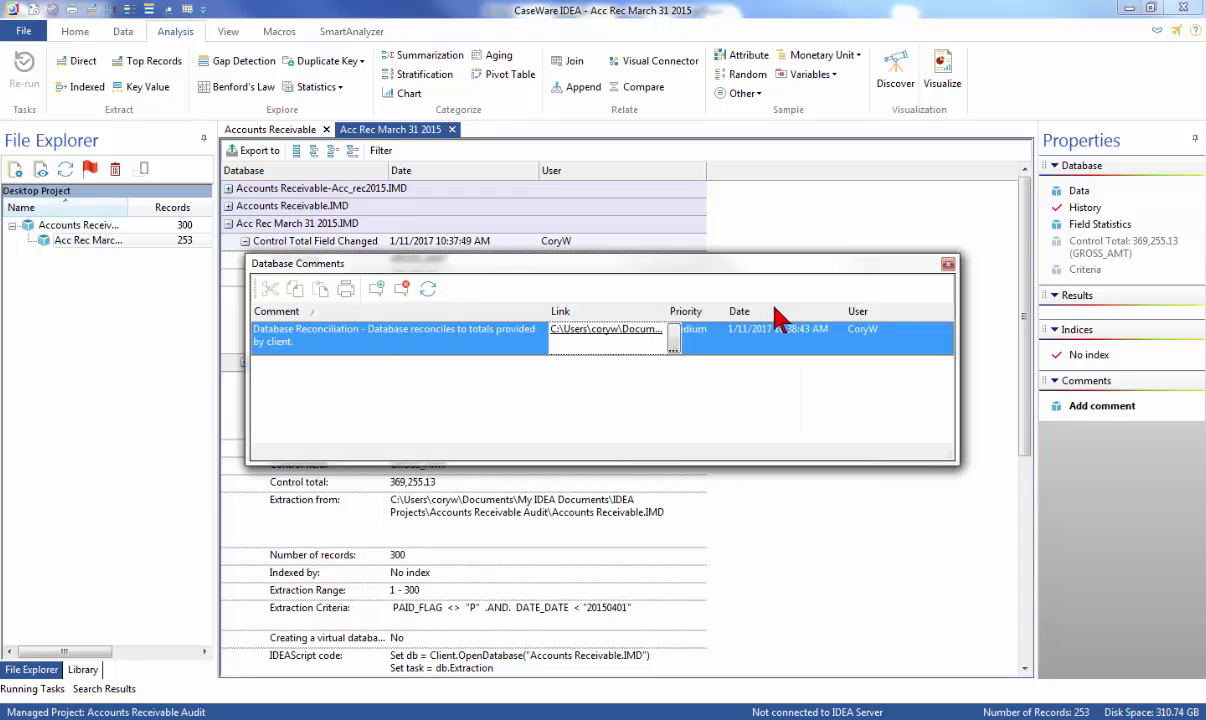
{"action": "left_click", "coordinate": [947, 266]}
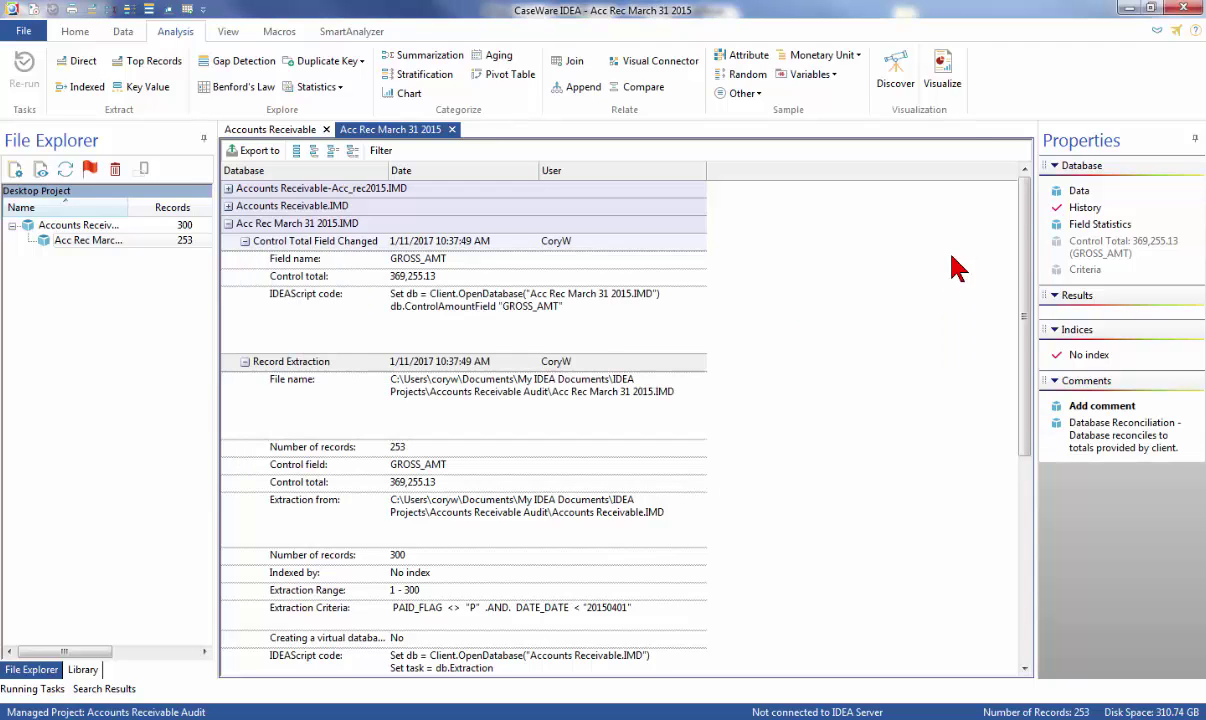
- Return to the data and set up a random record sample of 20 records with random number seed 13629
{"action": "left_click", "coordinate": [1075, 191]}
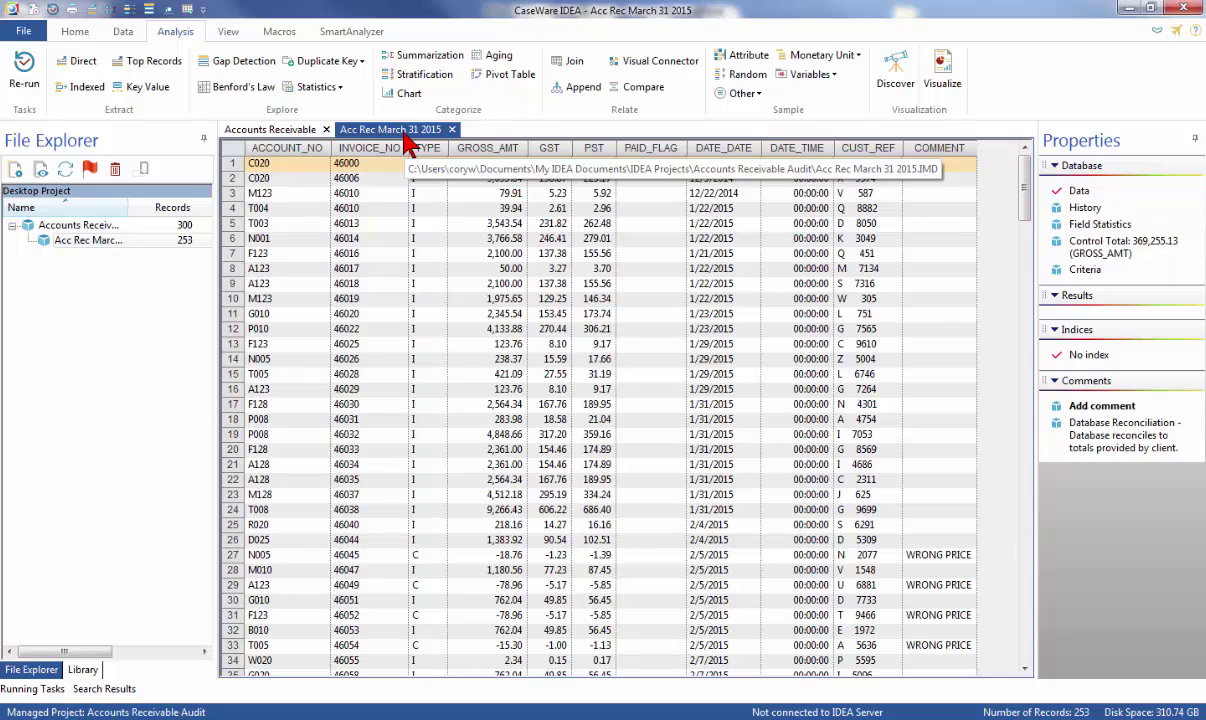
{"action": "left_click", "coordinate": [747, 80]}
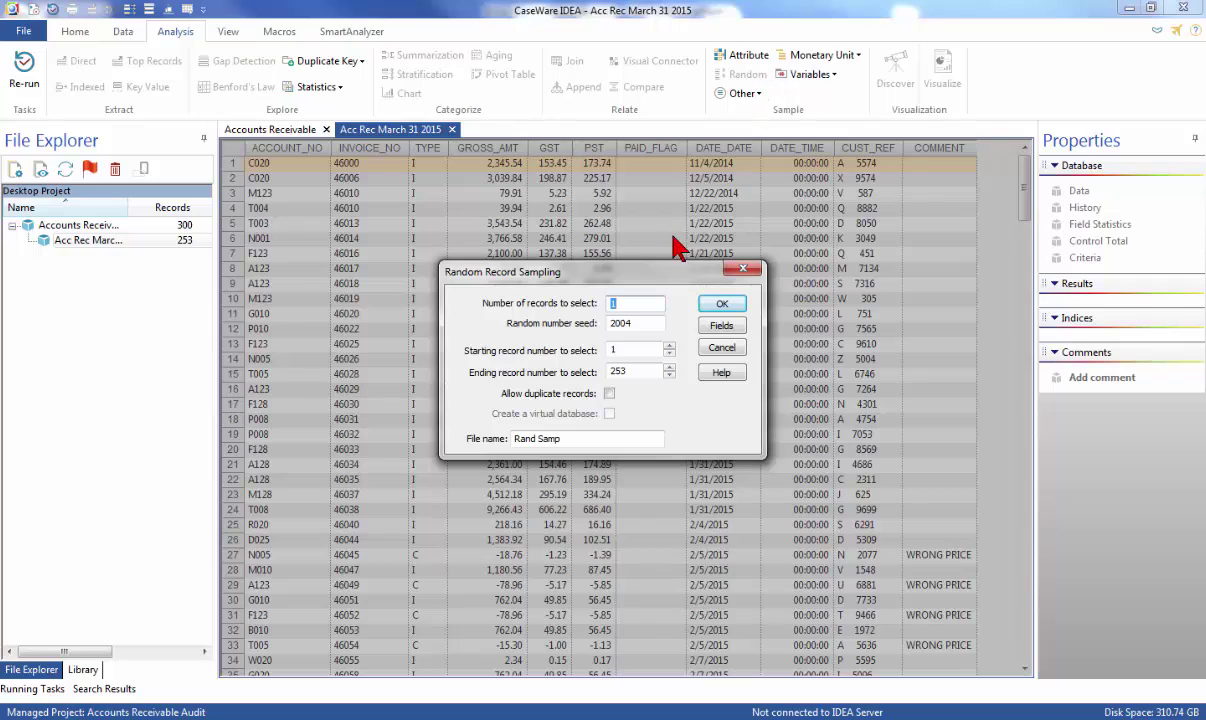
{"action": "type", "text": "1"}
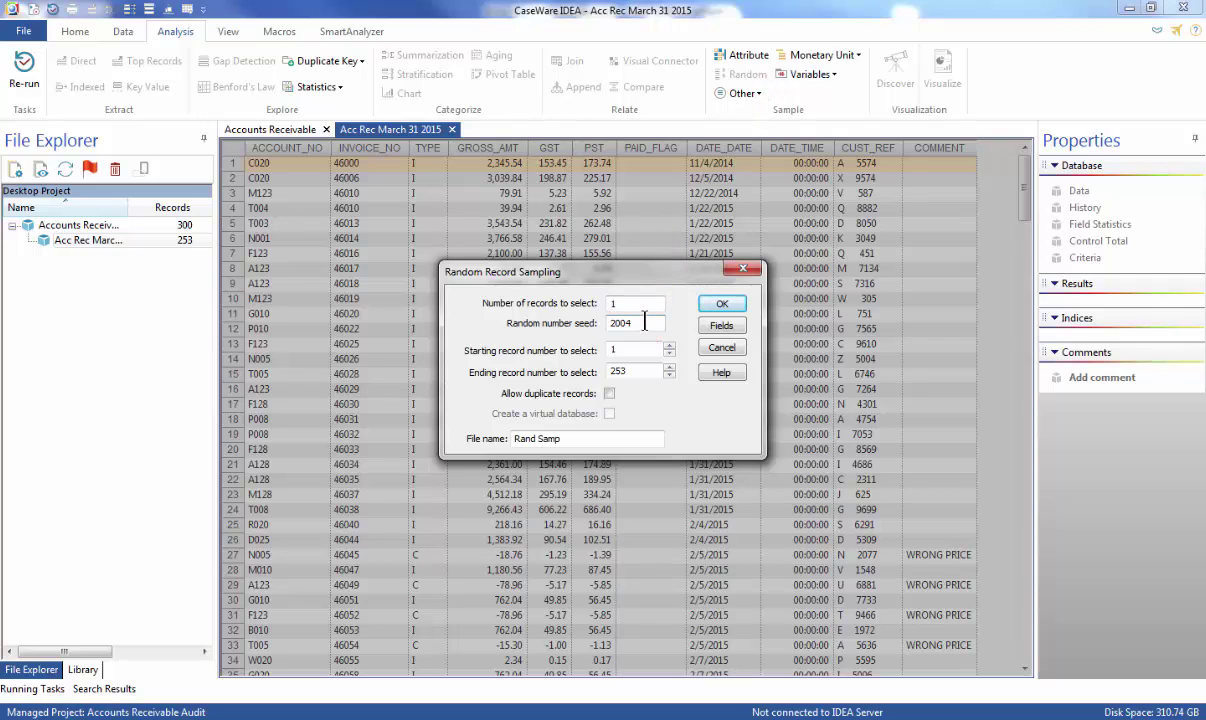
{"action": "key", "text": "BackSpace"}
{"action": "key", "text": "BackSpace"}
{"action": "key", "text": "BackSpace"}
{"action": "key", "text": "BackSpace"}
{"action": "type", "text": "13629"}
{"action": "left_click", "coordinate": [625, 304]}
{"action": "key", "text": "BackSpace"}
{"action": "type", "text": "20"}
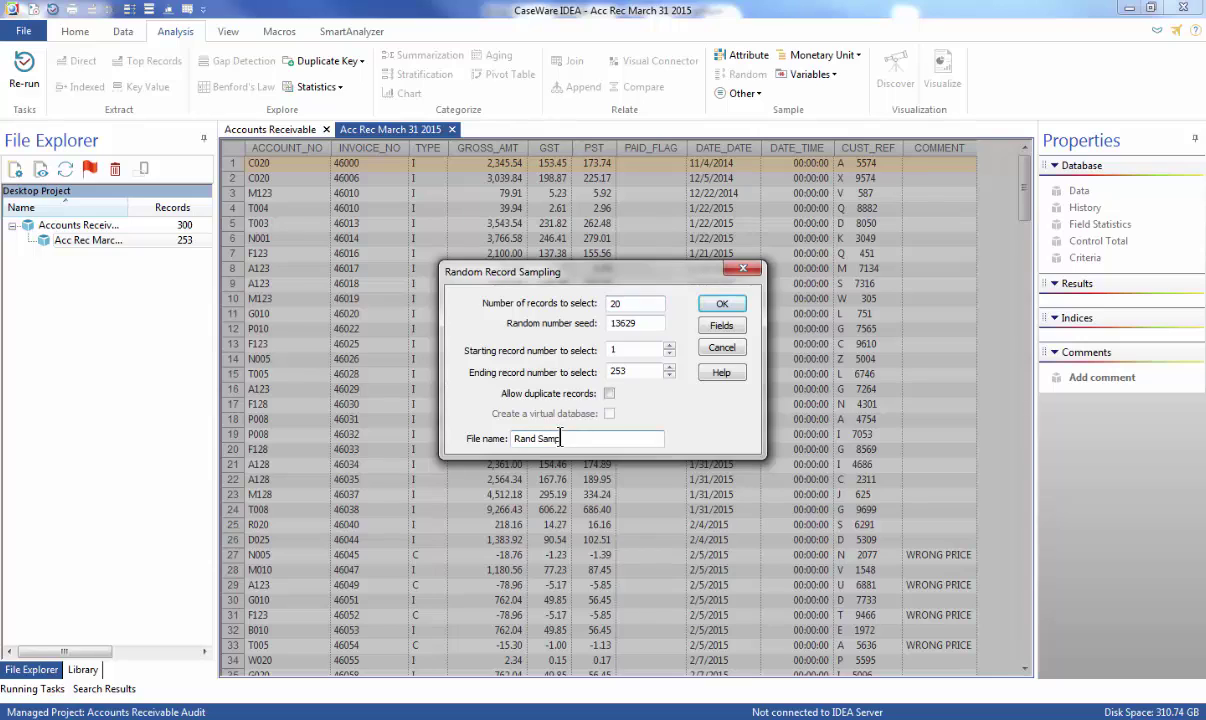
- Name the sample file Sample of Acc Rec Transactions and run the random sampling
{"action": "key", "text": "BackSpace"}
{"action": "key", "text": "BackSpace"}
{"action": "key", "text": "BackSpace"}
{"action": "key", "text": "BackSpace"}
{"action": "key", "text": "BackSpace"}
{"action": "key", "text": "BackSpace"}
{"action": "key", "text": "BackSpace"}
{"action": "key", "text": "BackSpace"}
{"action": "key", "text": "BackSpace"}
{"action": "type", "text": "Sample of Acc Rec Transactions"}
{"action": "left_click", "coordinate": [723, 303]}
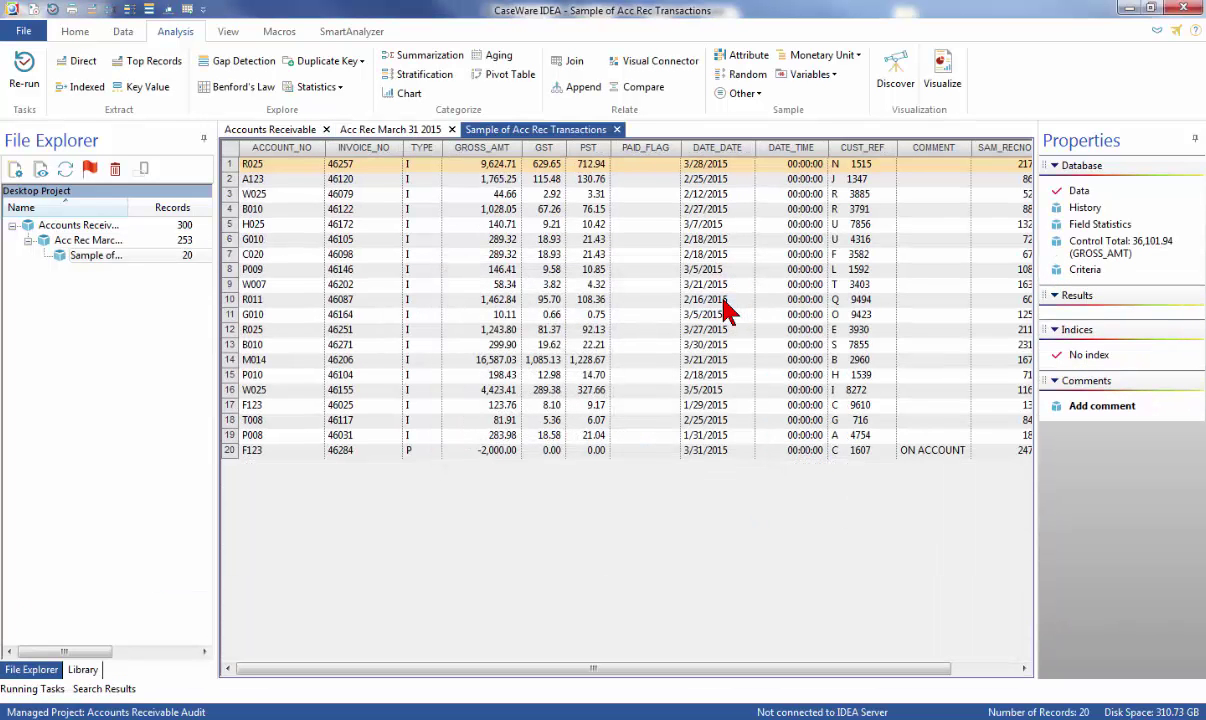
- View the description of the sample's SAM_RECNO field and close the sample database
{"action": "left_click", "coordinate": [1023, 669]}
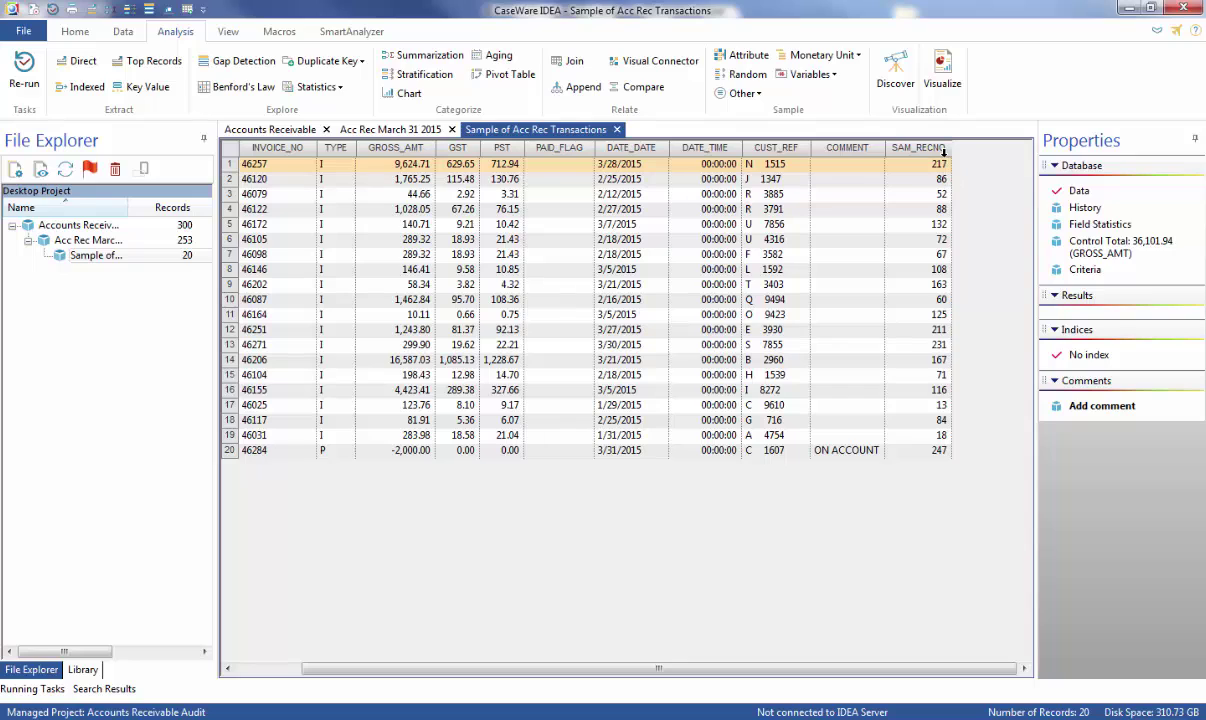
{"action": "mouse_move", "coordinate": [942, 150]}
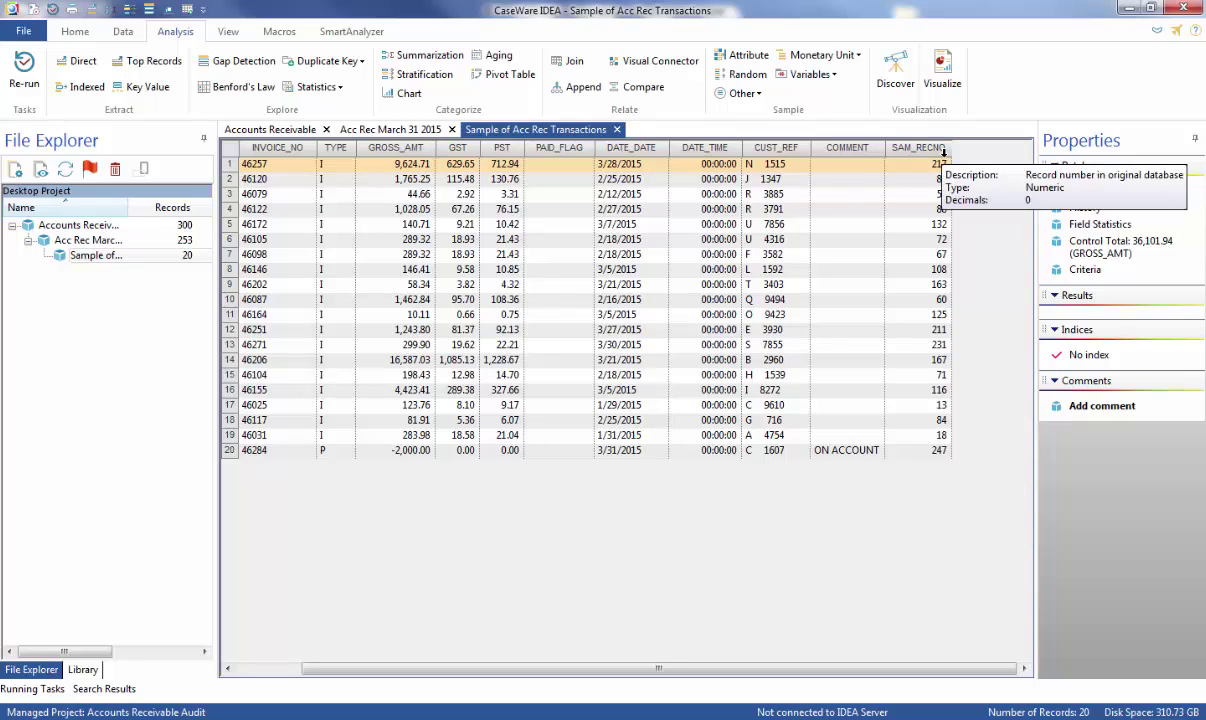
{"action": "left_click", "coordinate": [14, 32]}
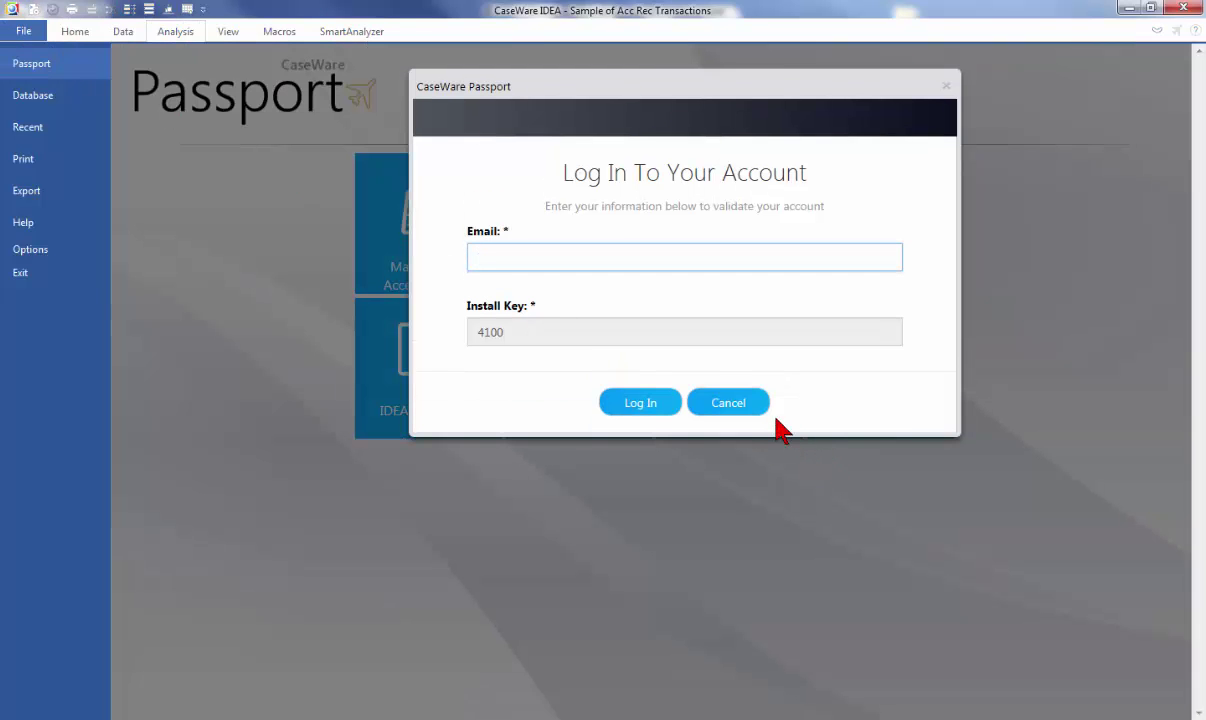
{"action": "left_click", "coordinate": [745, 404]}
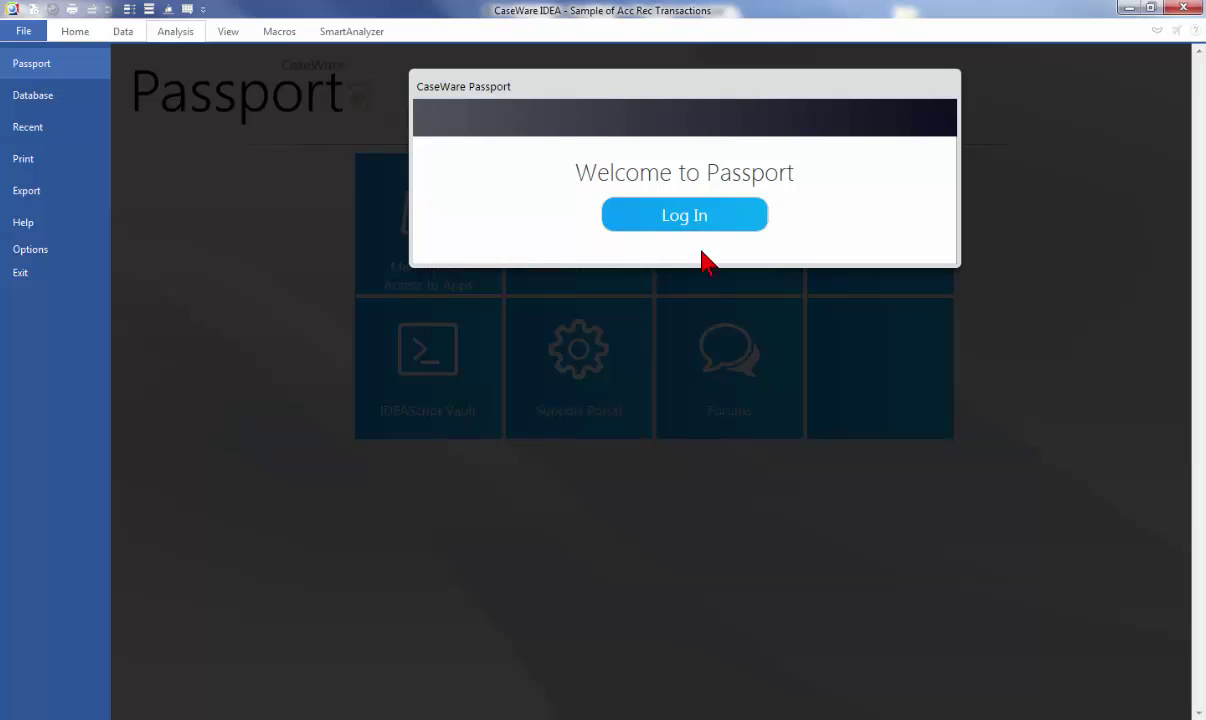
{"action": "left_click", "coordinate": [55, 101]}
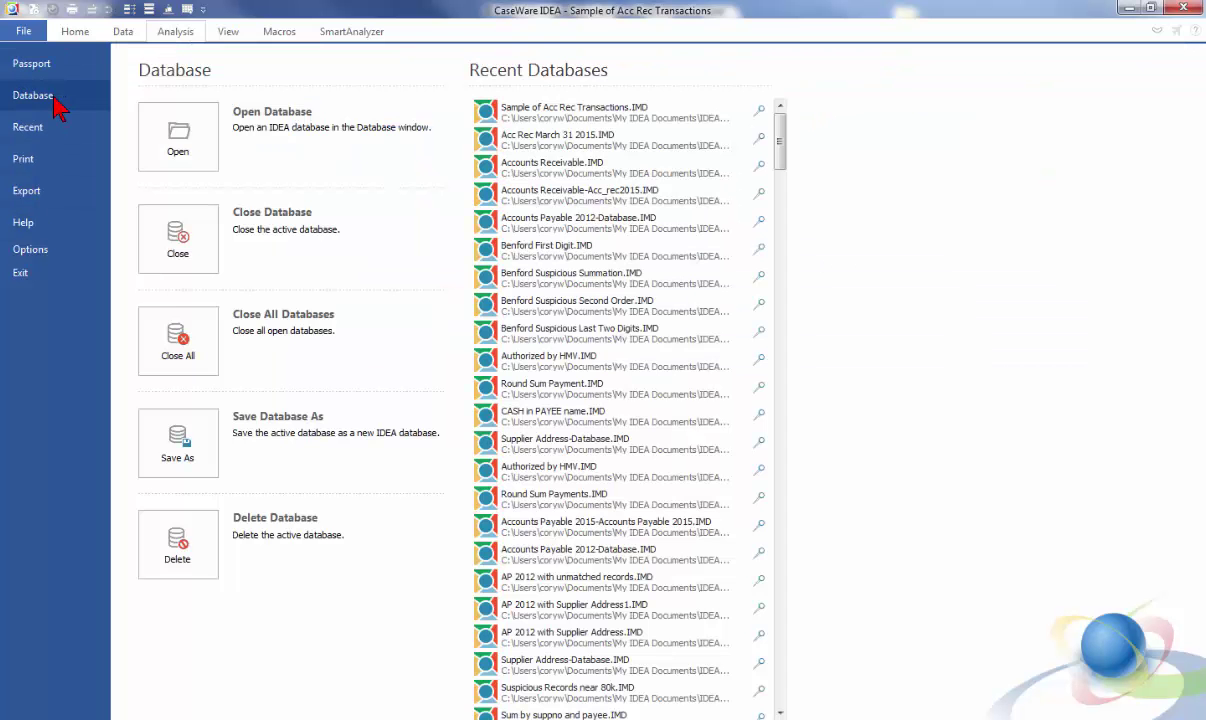
{"action": "left_click", "coordinate": [178, 237]}
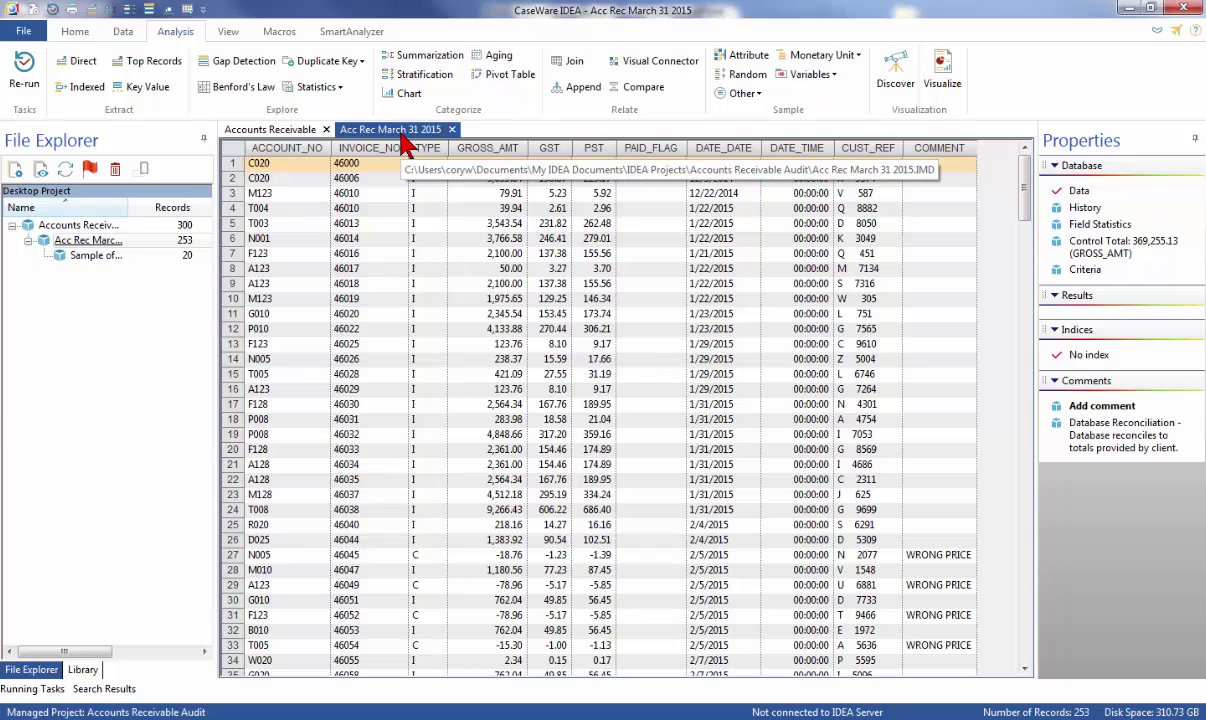
- Start an aging analysis of the Acc Rec March 31 2015 database with the aging date set to 2015/04/01
{"action": "left_click", "coordinate": [500, 58]}
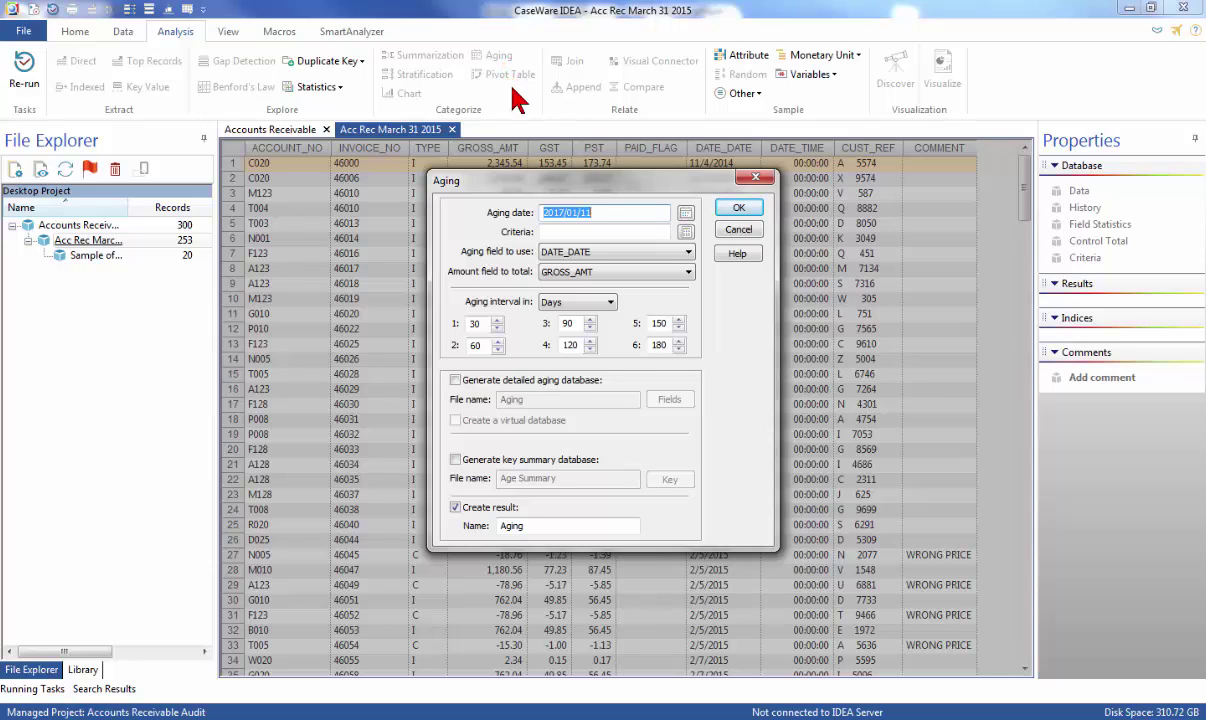
{"action": "left_click", "coordinate": [682, 213]}
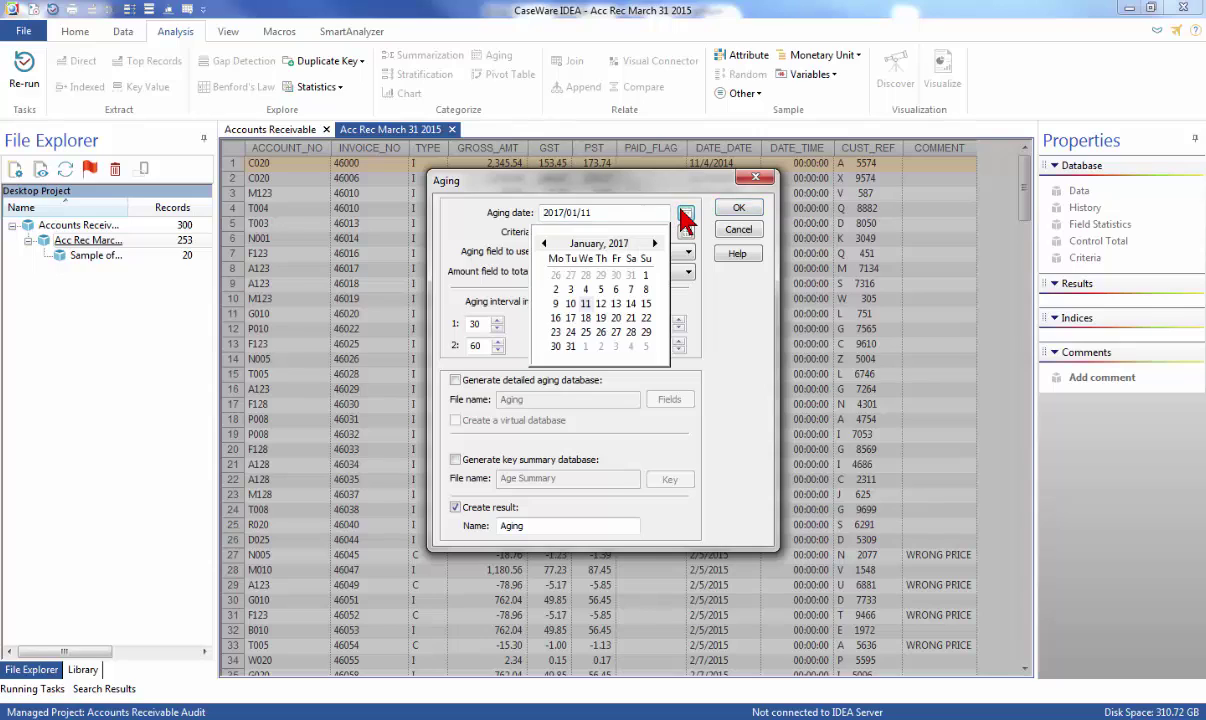
{"action": "left_click", "coordinate": [545, 244]}
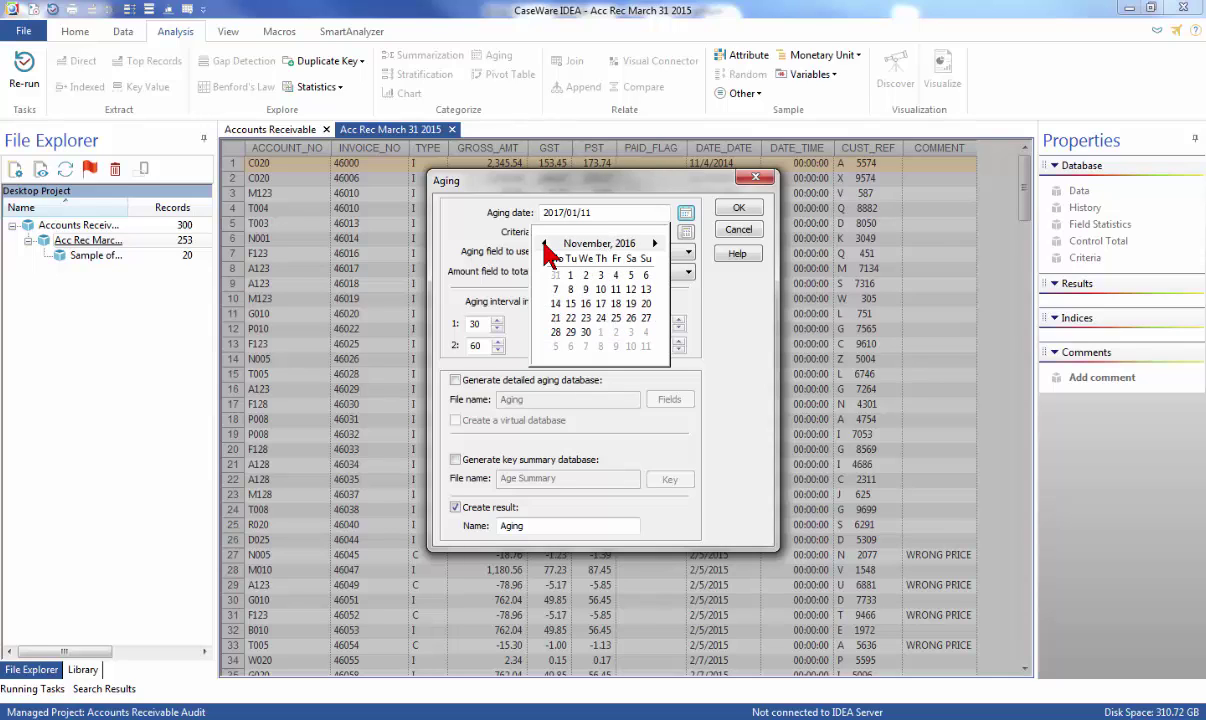
{"action": "left_click", "coordinate": [545, 244]}
{"action": "left_click", "coordinate": [545, 244]}
{"action": "left_click", "coordinate": [545, 244]}
{"action": "double_click", "coordinate": [545, 244]}
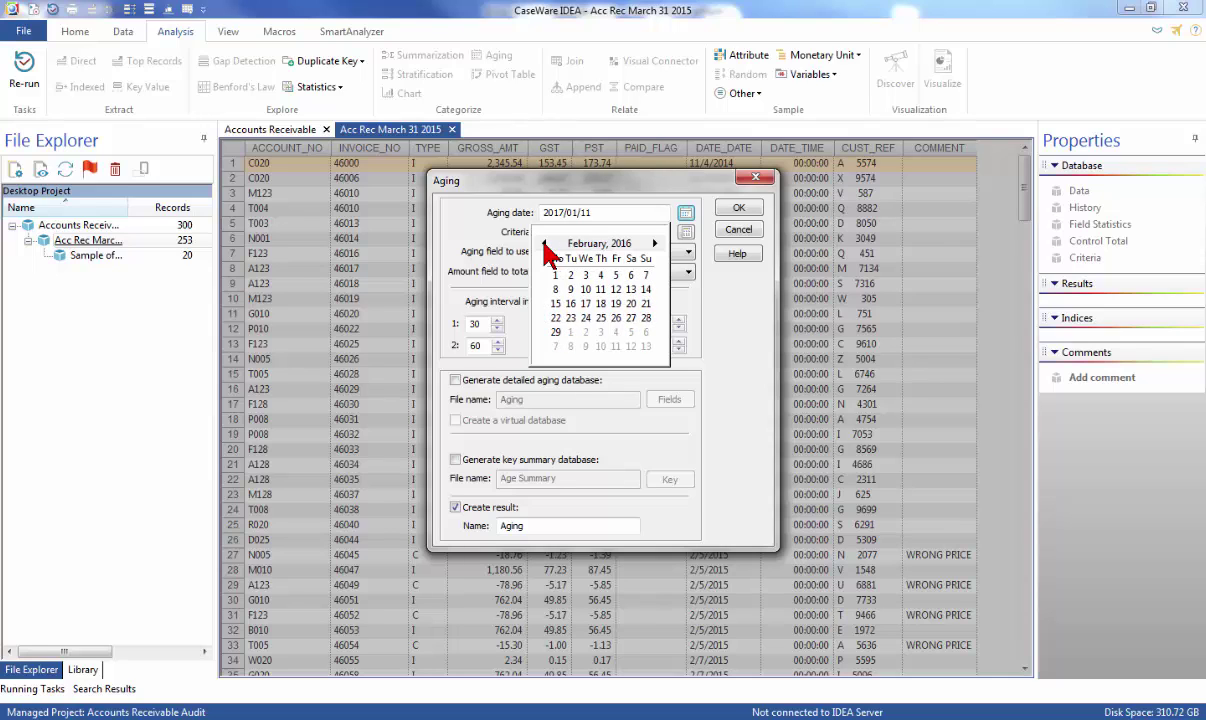
{"action": "double_click", "coordinate": [545, 244]}
{"action": "triple_click", "coordinate": [545, 244]}
{"action": "double_click", "coordinate": [545, 244]}
{"action": "double_click", "coordinate": [545, 244]}
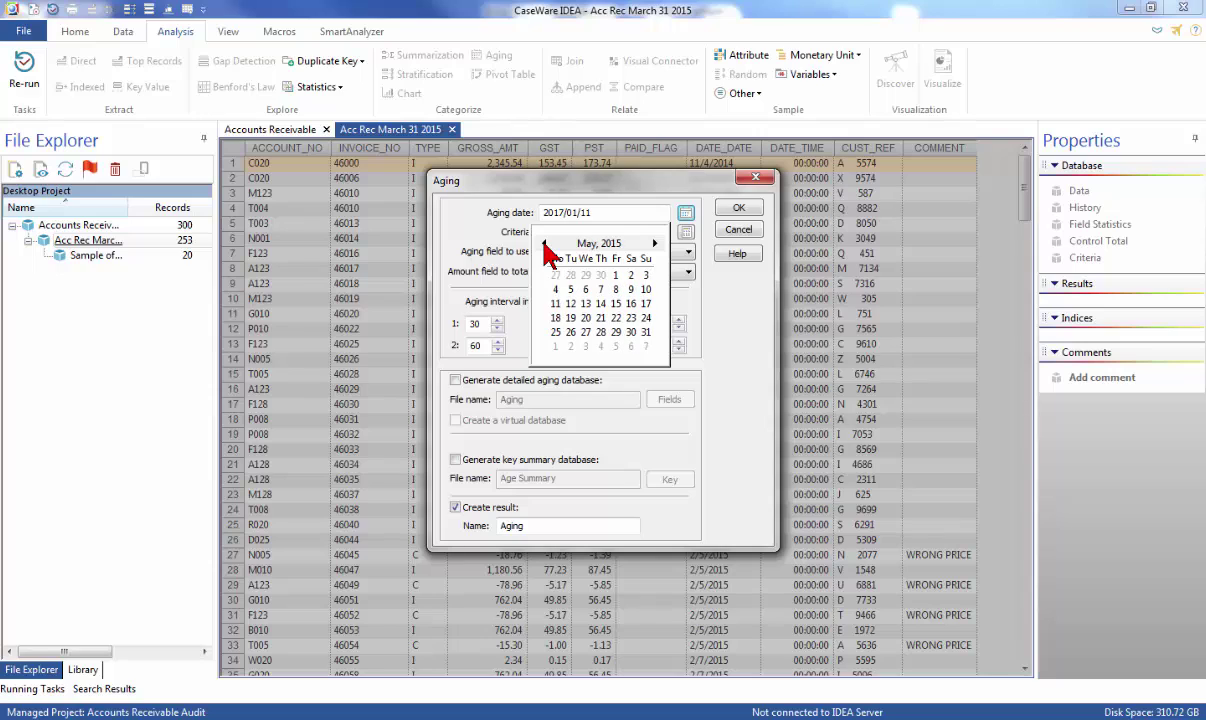
{"action": "left_click", "coordinate": [545, 244]}
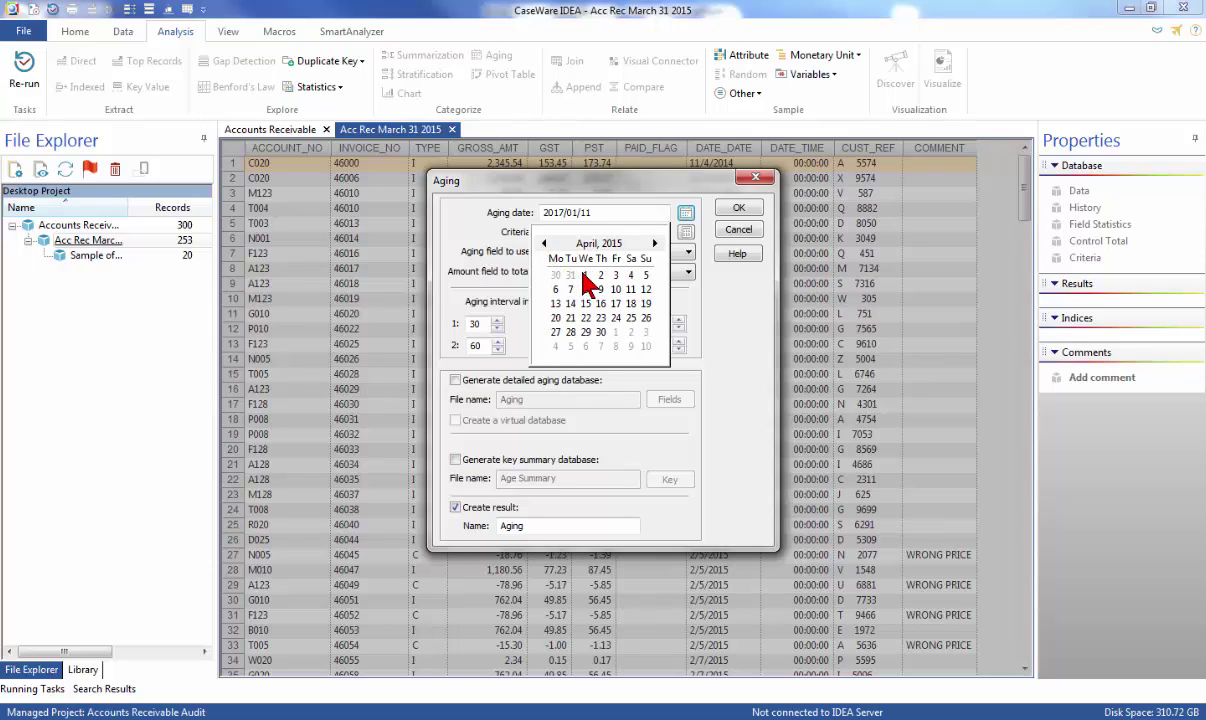
{"action": "left_click", "coordinate": [584, 276]}
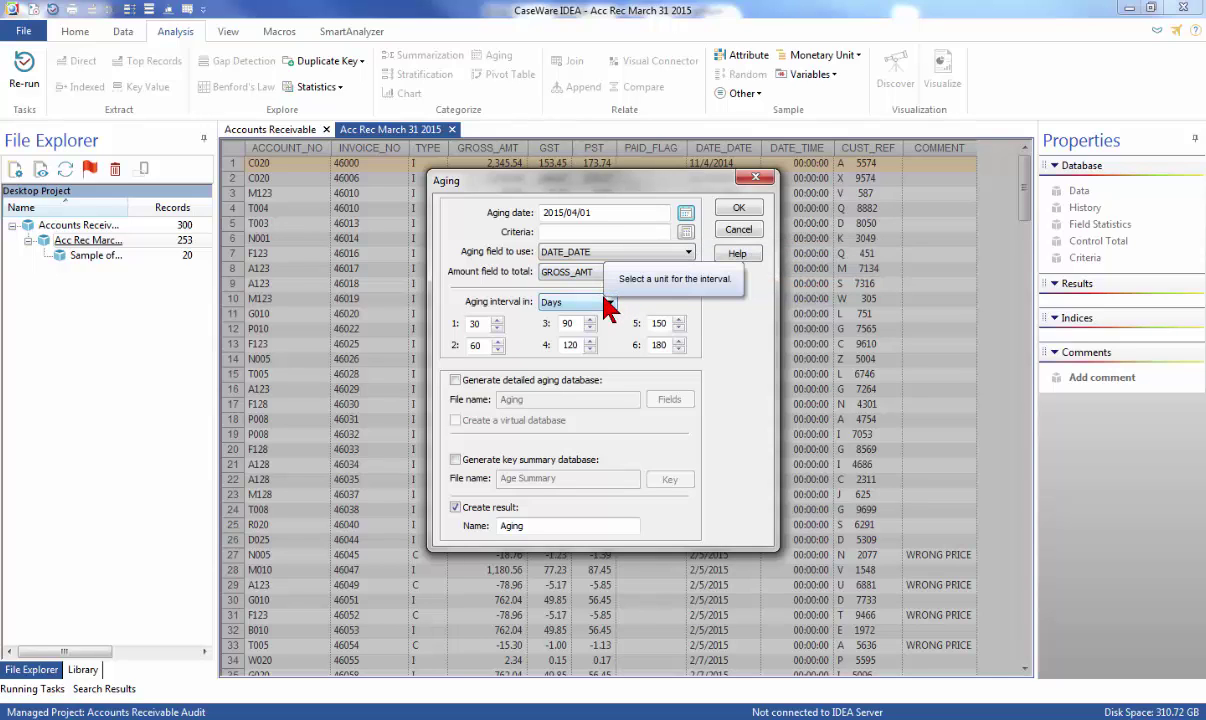
- Set the six aging intervals to 31, 59, 91, 121, 0 and 0 days
{"action": "left_click", "coordinate": [498, 323]}
{"action": "left_click", "coordinate": [497, 348]}
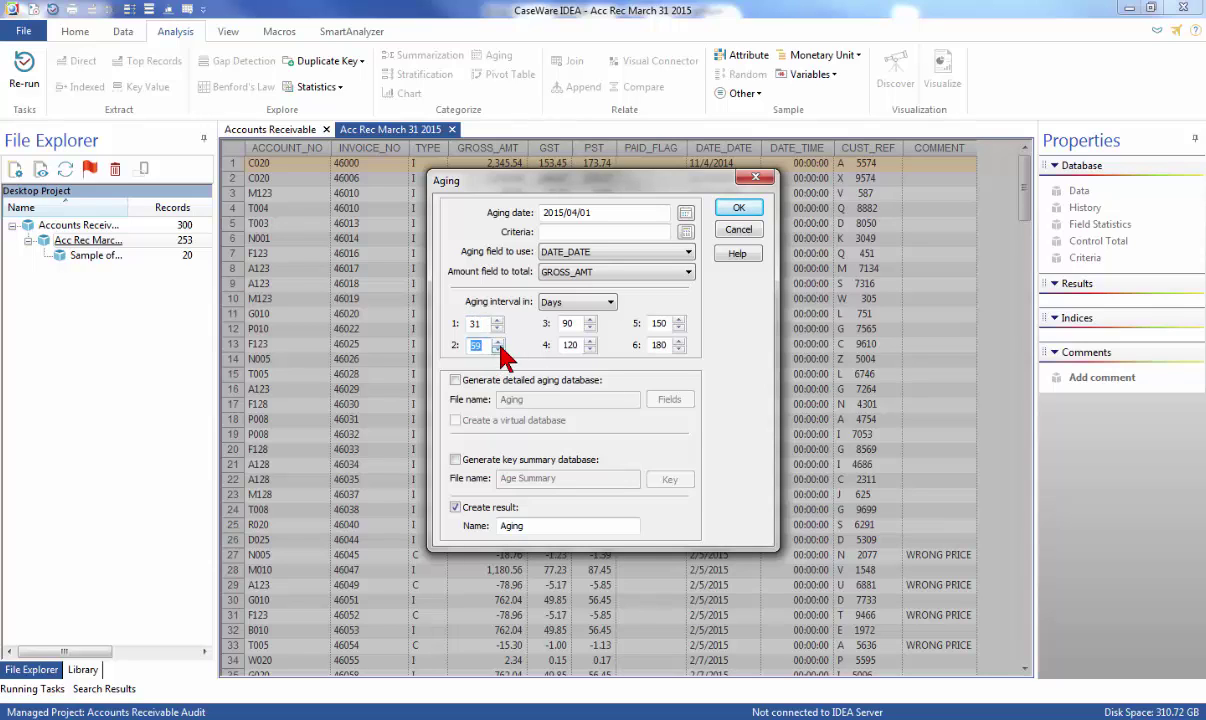
{"action": "left_click", "coordinate": [590, 320]}
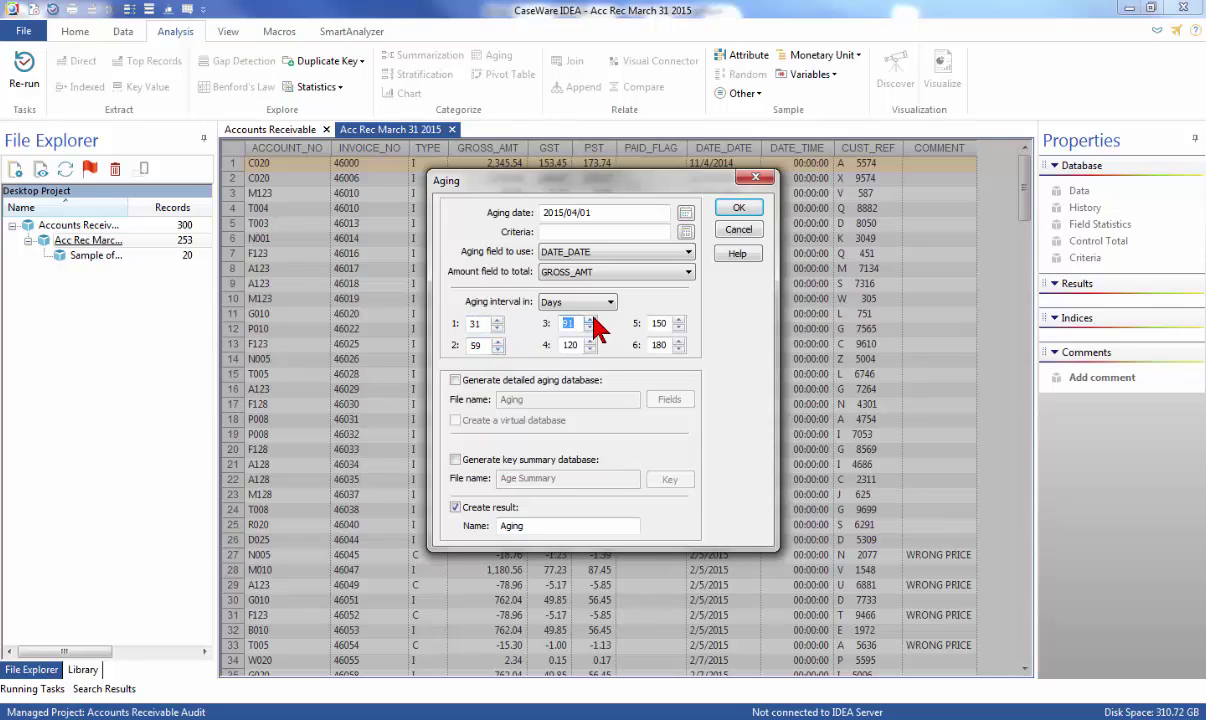
{"action": "left_click", "coordinate": [589, 340]}
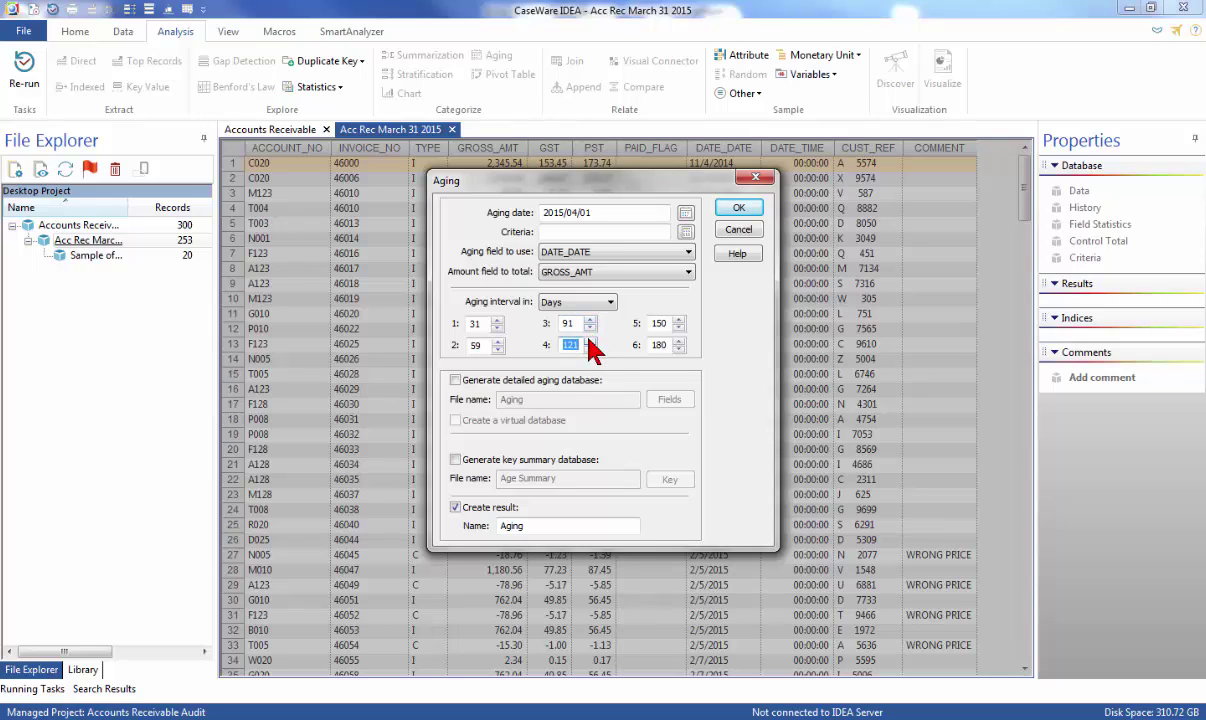
{"action": "double_click", "coordinate": [659, 324]}
{"action": "key", "text": "BackSpace"}
{"action": "type", "text": "0"}
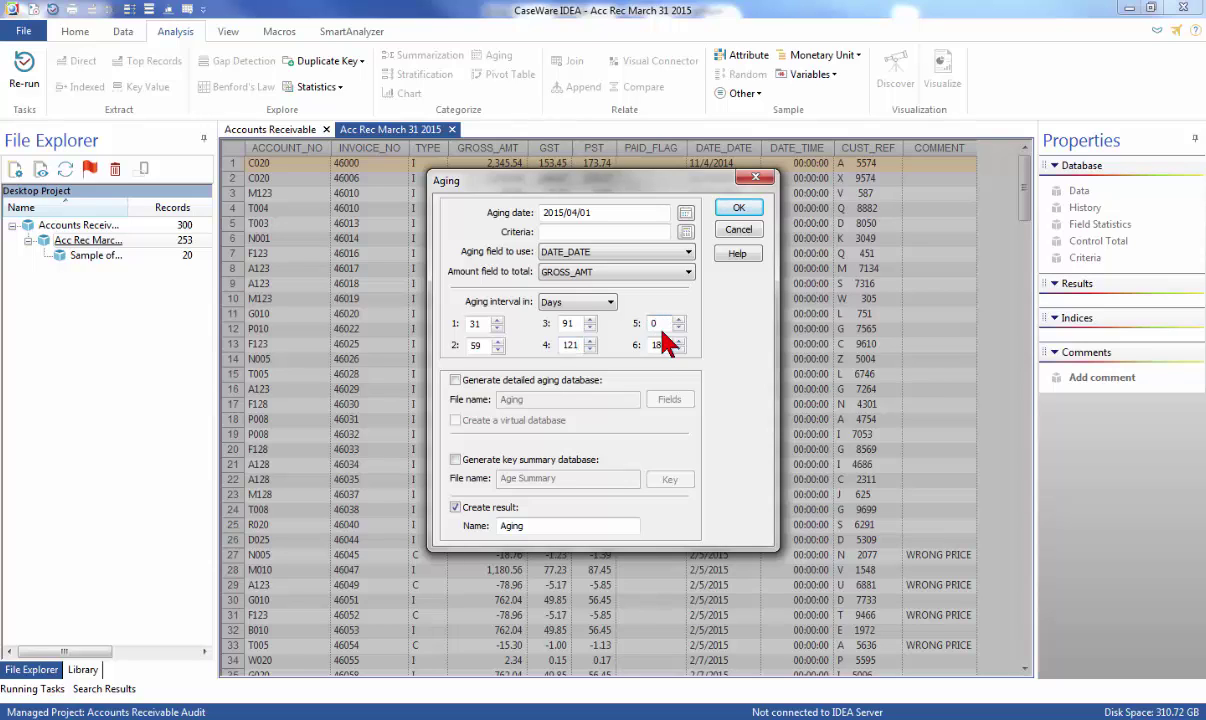
{"action": "double_click", "coordinate": [655, 345]}
{"action": "type", "text": "0"}
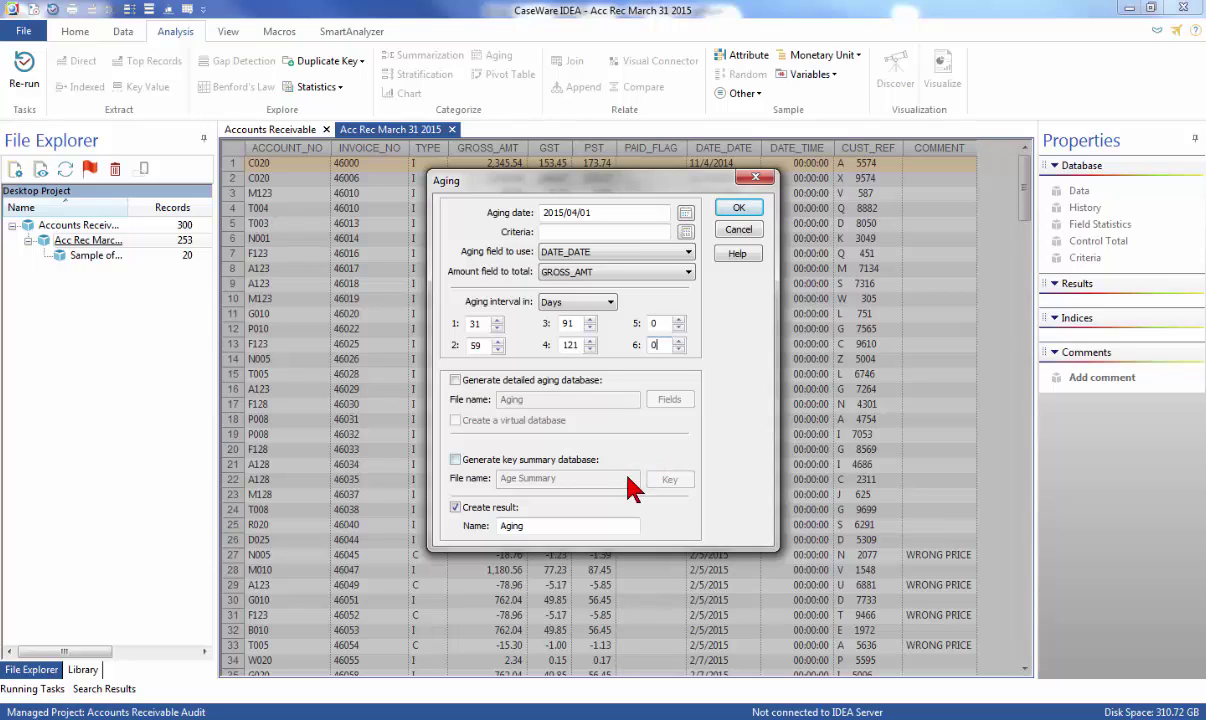
- Name the aging result Age Analysis Report and run the aging
{"action": "left_click", "coordinate": [545, 525]}
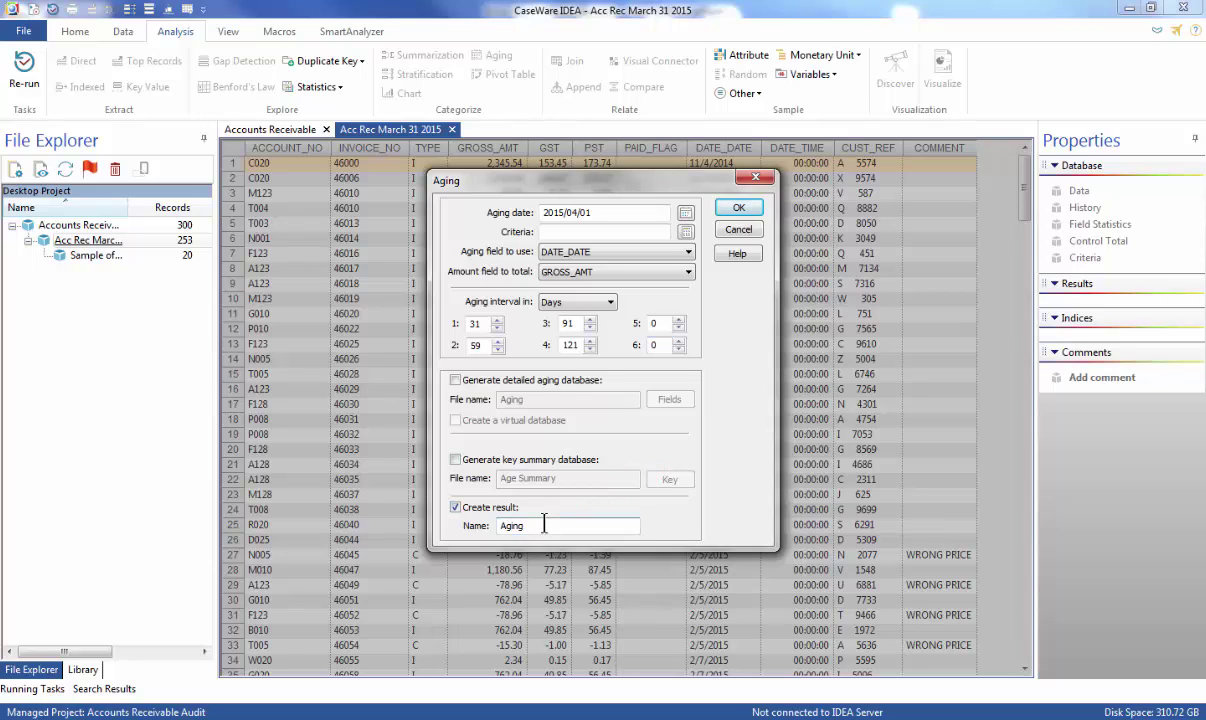
{"action": "key", "text": "BackSpace"}
{"action": "key", "text": "BackSpace"}
{"action": "key", "text": "BackSpace"}
{"action": "type", "text": "e Analysis Report"}
{"action": "left_click", "coordinate": [740, 205]}
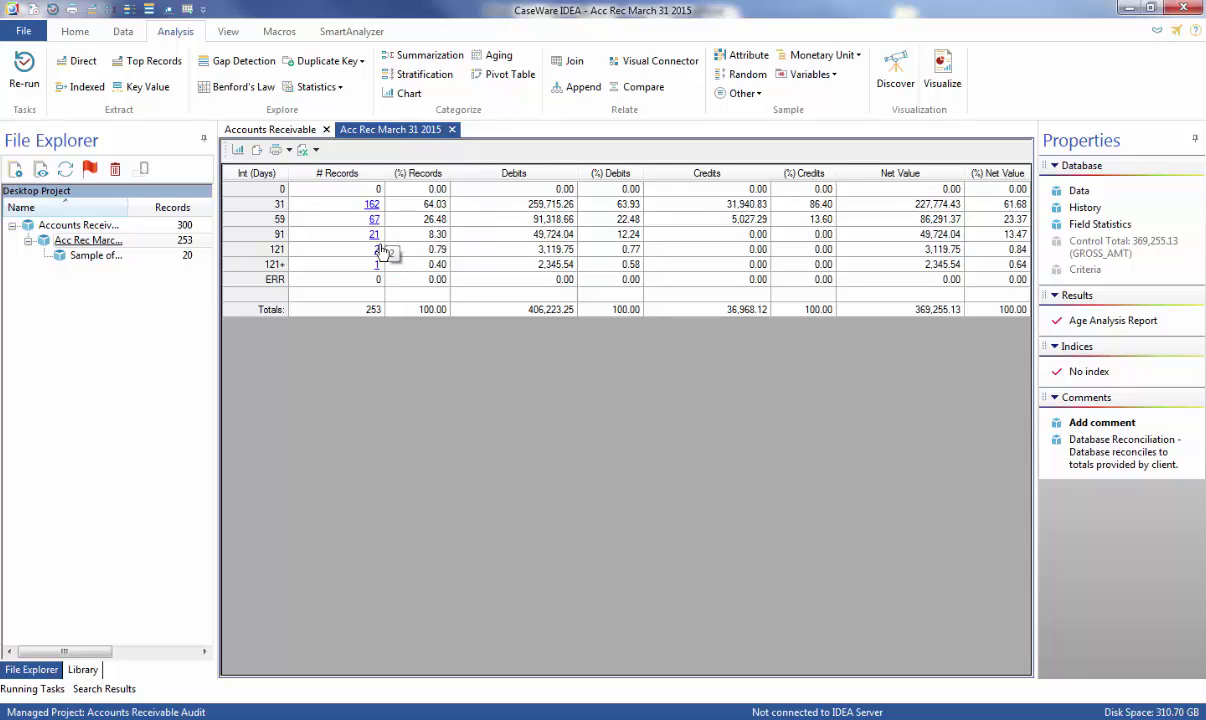
- Display the aging results as a bar chart and make the chart 3D
{"action": "left_click", "coordinate": [240, 151]}
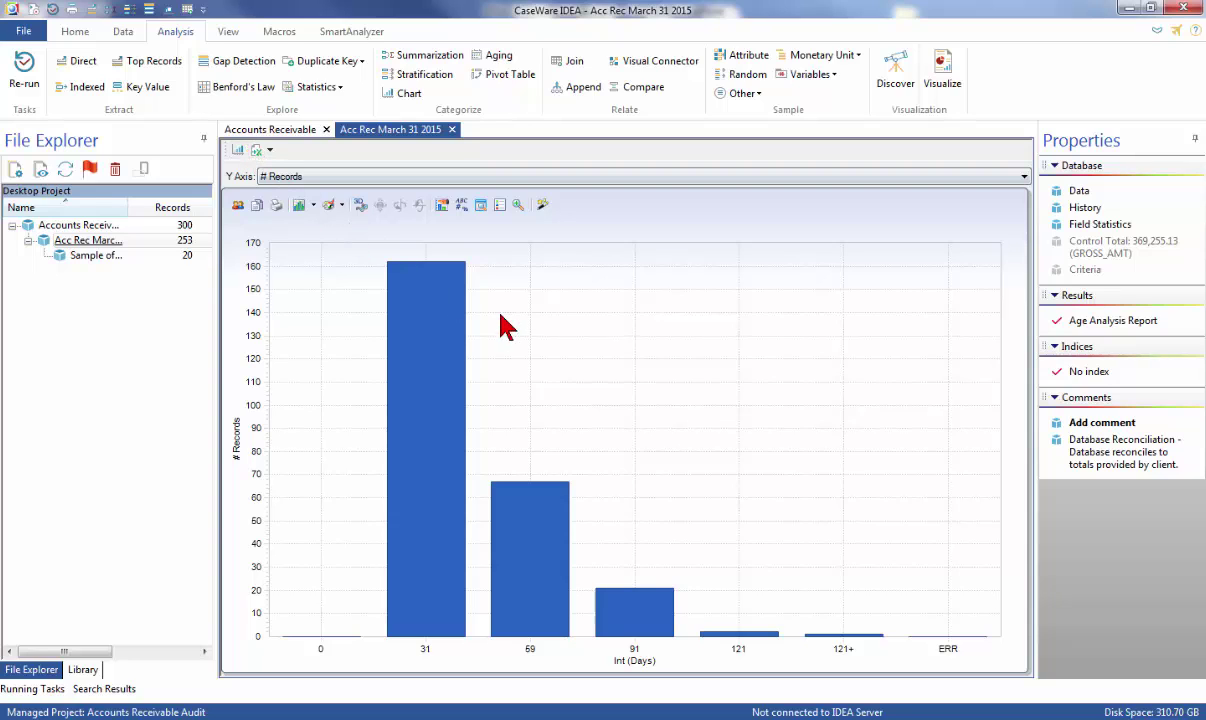
{"action": "right_click", "coordinate": [529, 329]}
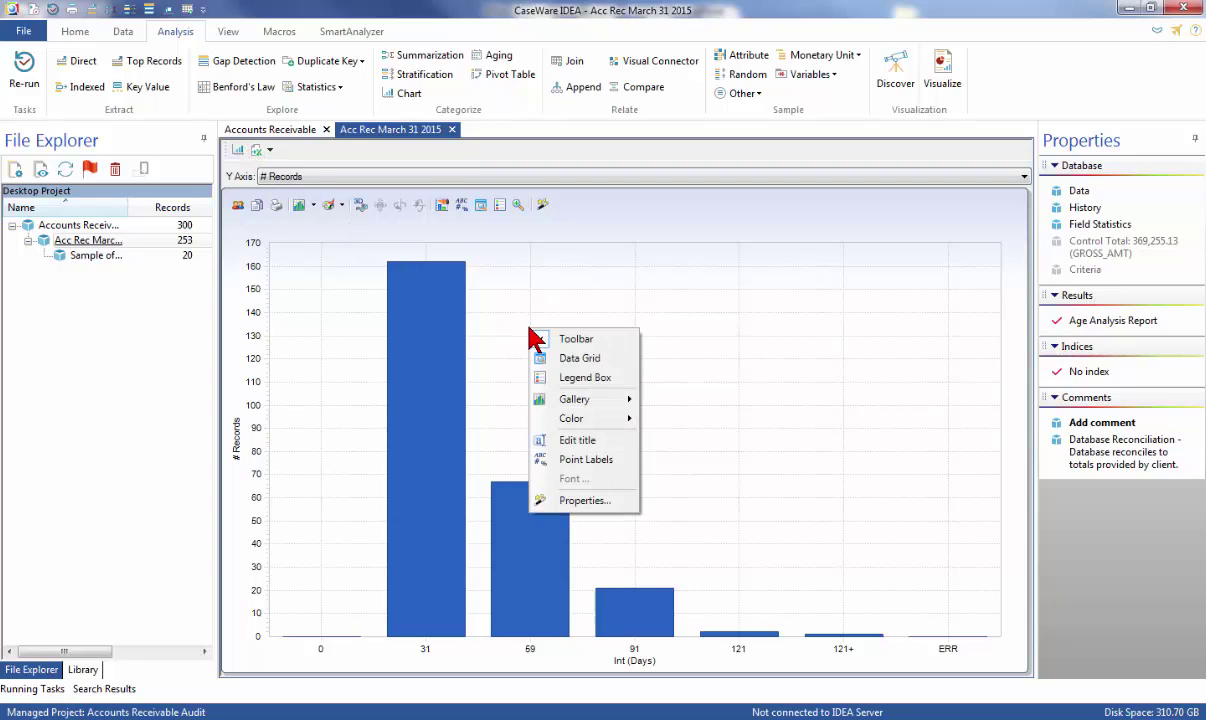
{"action": "left_click", "coordinate": [589, 501]}
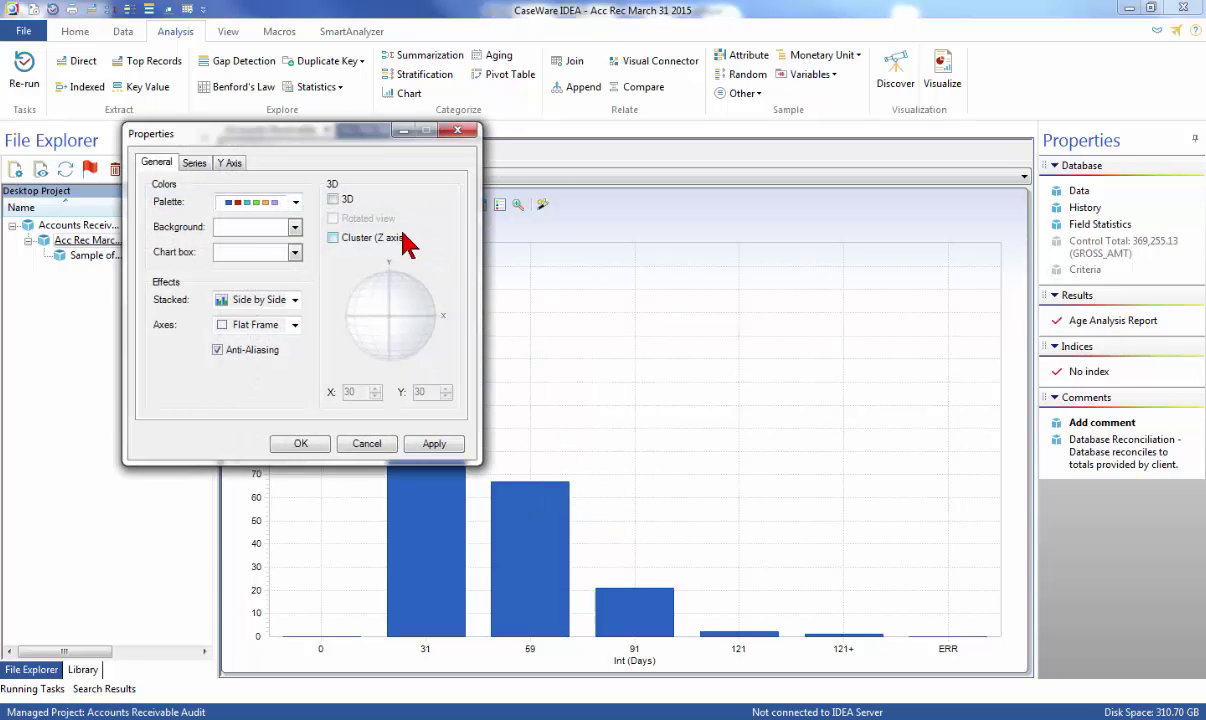
{"action": "left_click", "coordinate": [333, 199]}
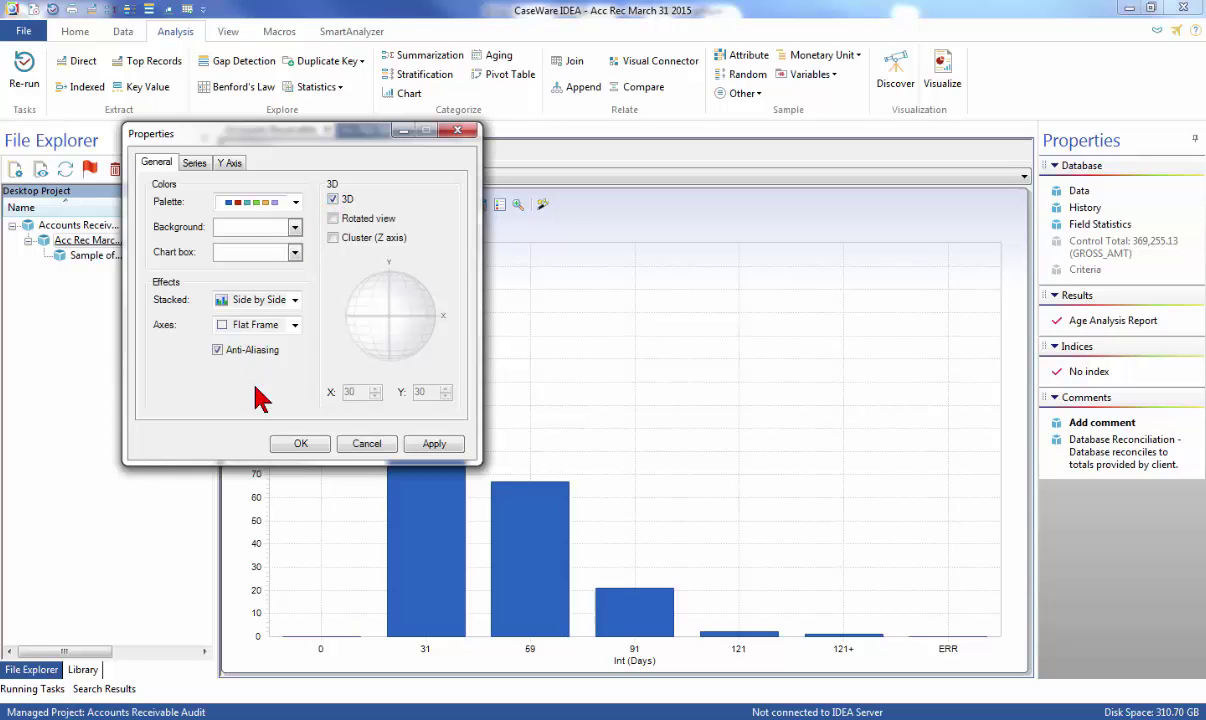
{"action": "left_click", "coordinate": [292, 445]}
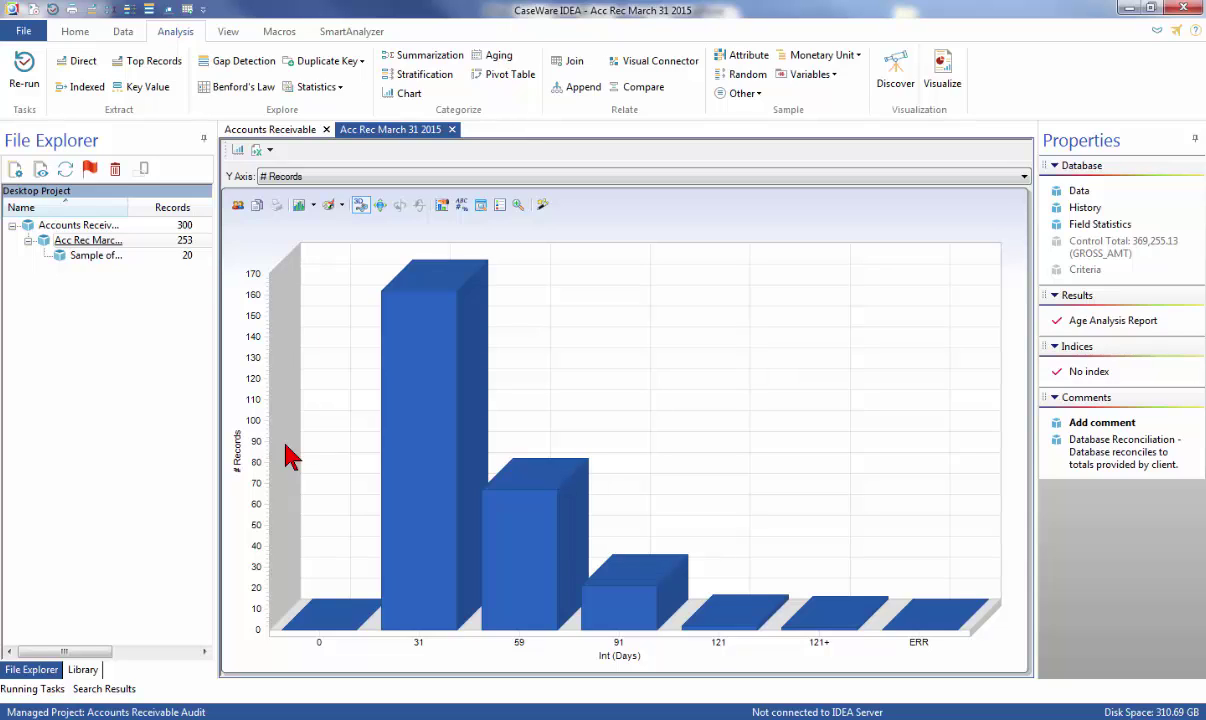
- Add the title Aging at April 1, 2015 to the aging chart
{"action": "right_click", "coordinate": [583, 412]}
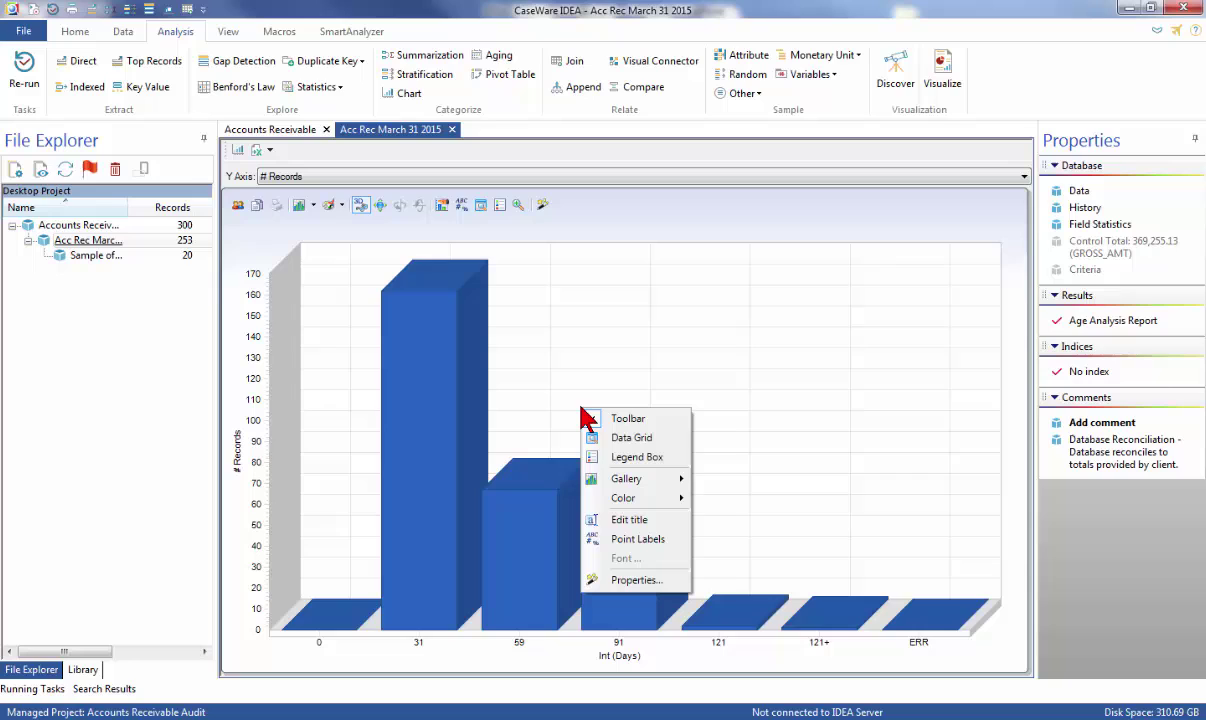
{"action": "left_click", "coordinate": [629, 520]}
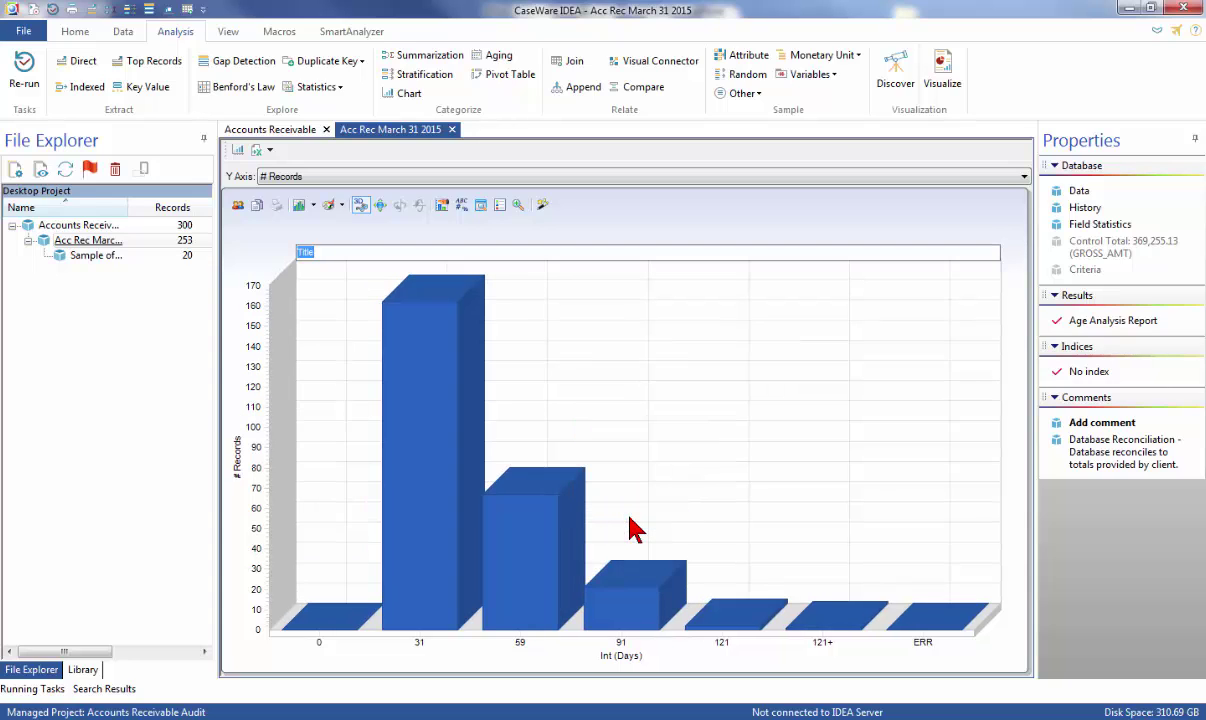
{"action": "type", "text": "Aging at April"}
{"action": "type", "text": ","}
{"action": "key", "text": "BackSpace"}
{"action": "key", "text": "BackSpace"}
{"action": "type", "text": "1, 2015"}
{"action": "left_click", "coordinate": [677, 220]}
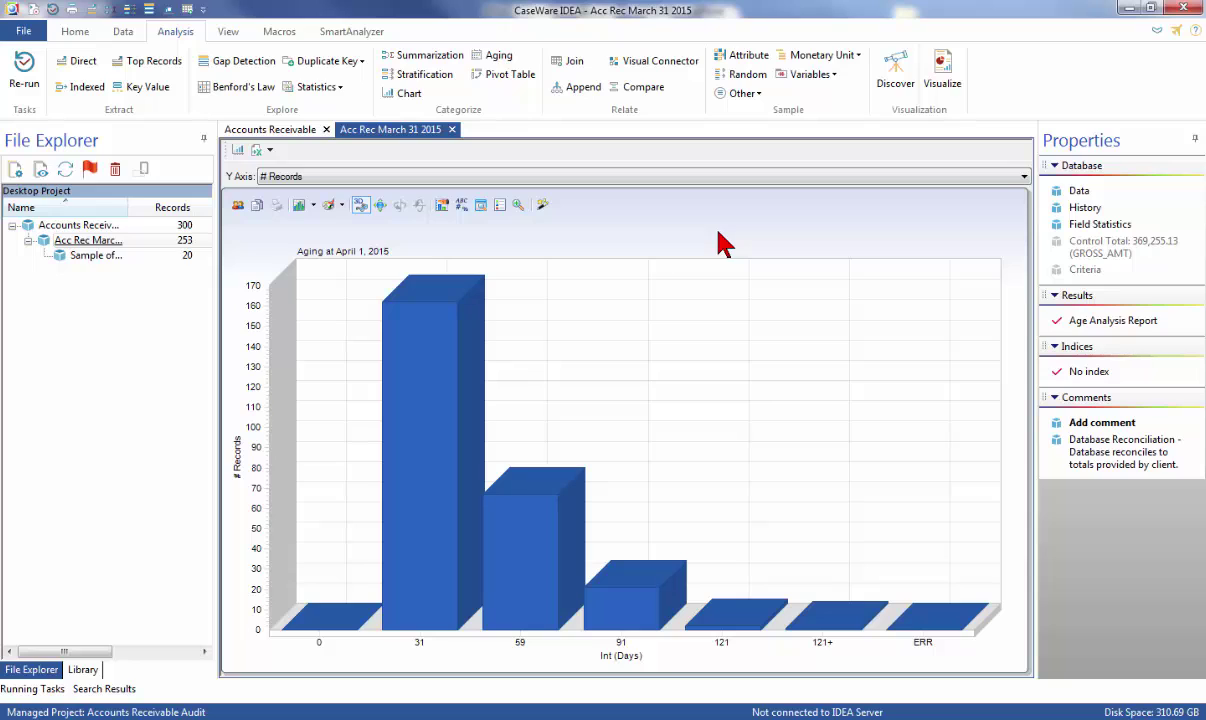
- Plot Net Value on the chart's Y axis and return to the database's data view
{"action": "left_click", "coordinate": [580, 176]}
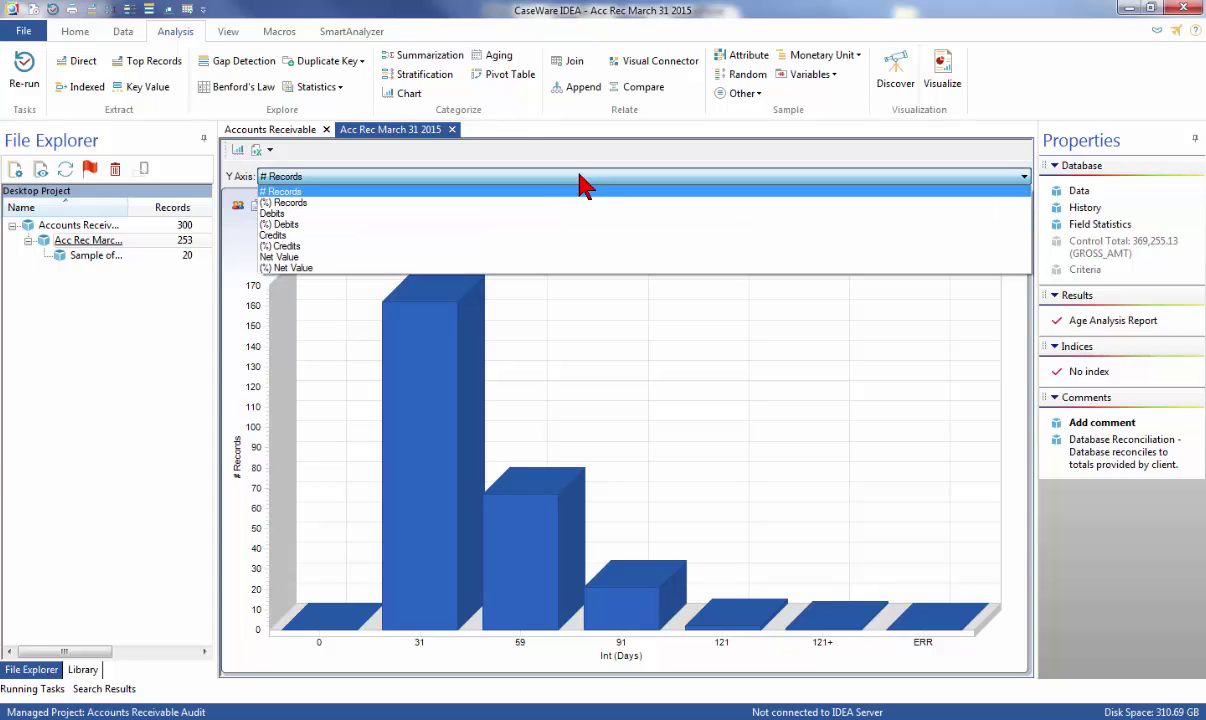
{"action": "left_click", "coordinate": [482, 258]}
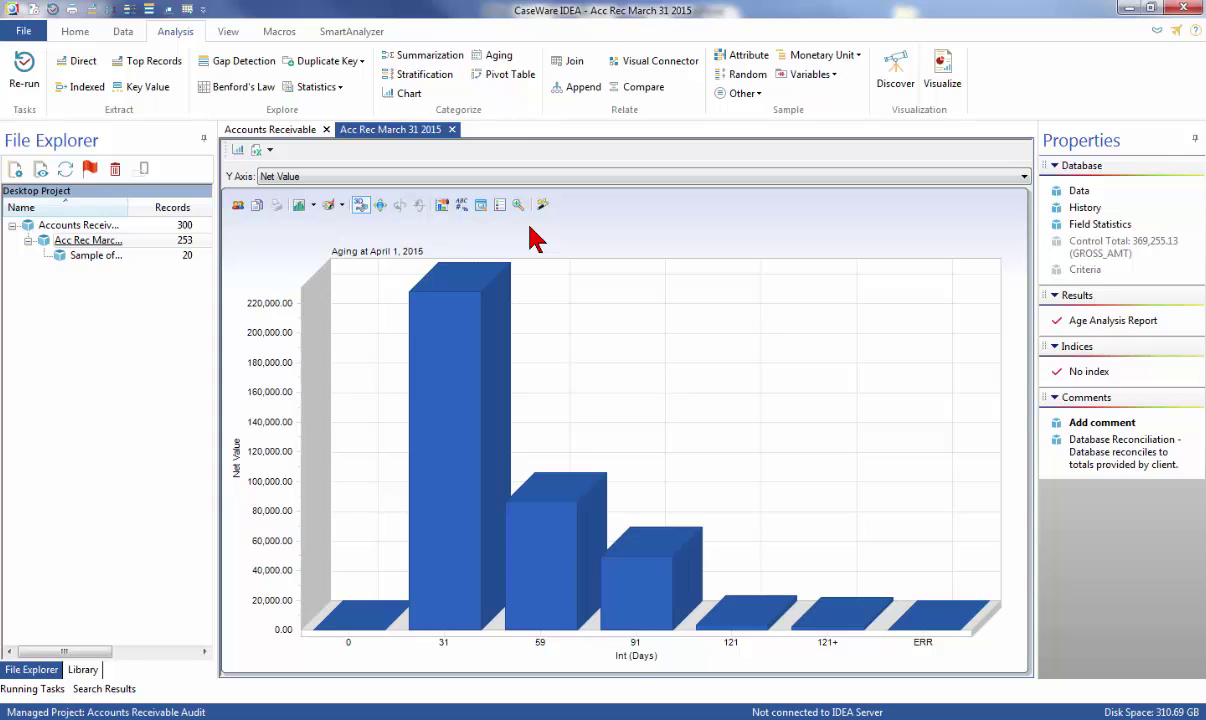
{"action": "left_click", "coordinate": [1080, 192]}
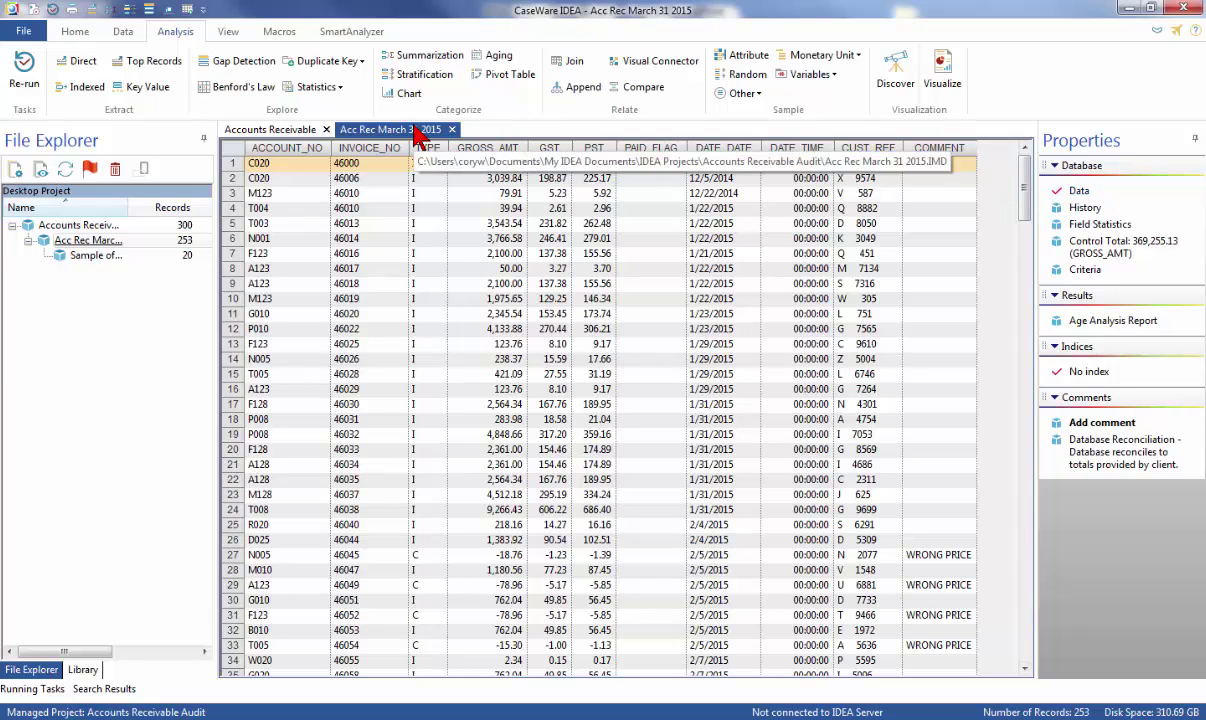
- Start a direct extraction from the Acc Rec March 31 2015 database with the output file named High Value Amounts
{"action": "left_click", "coordinate": [81, 60]}
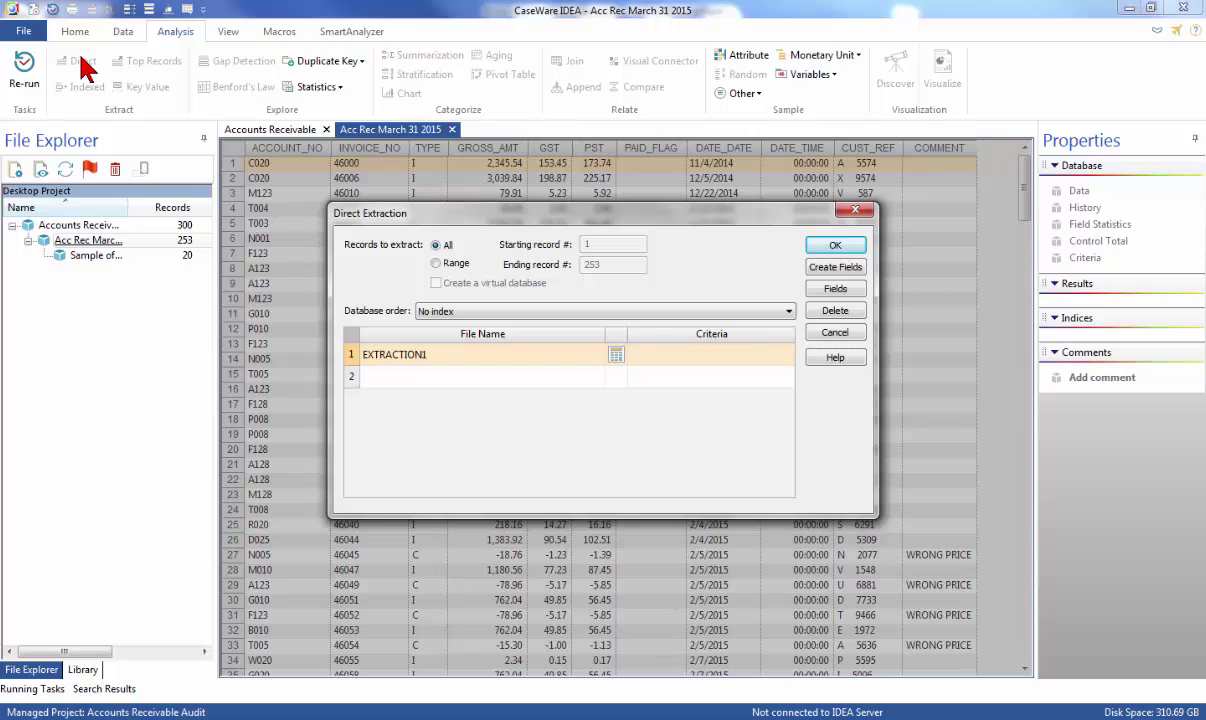
{"action": "left_click", "coordinate": [432, 354]}
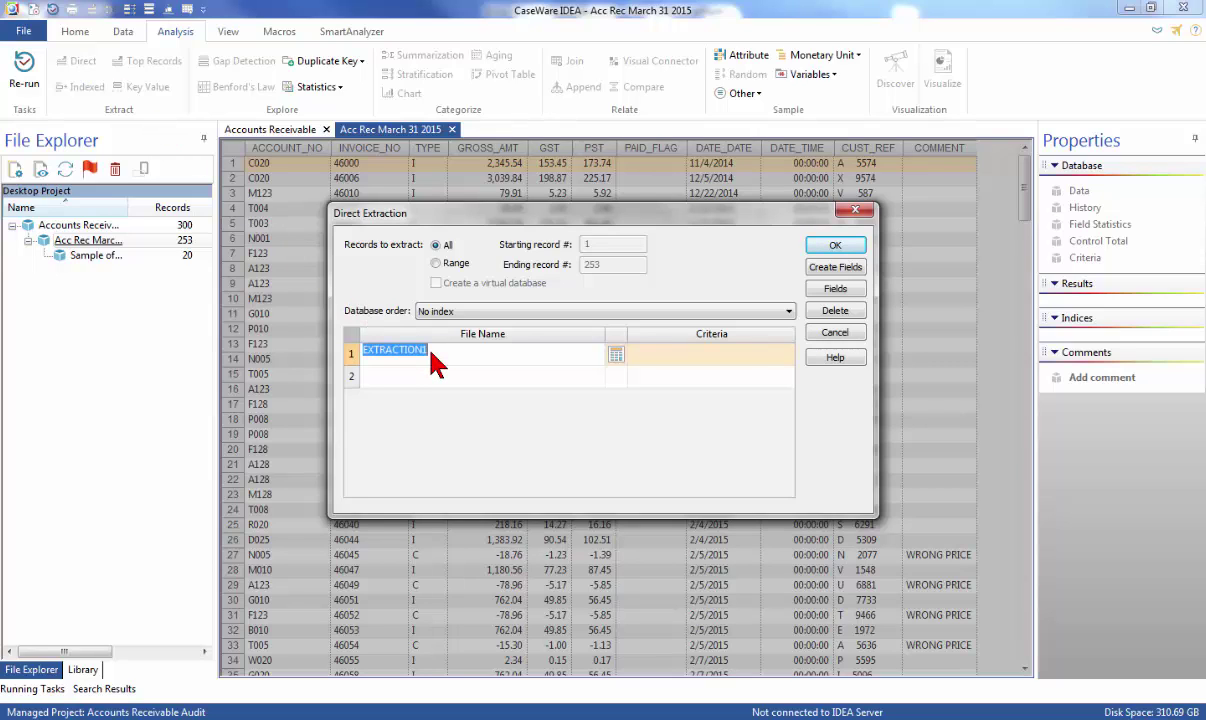
{"action": "type", "text": "High "}
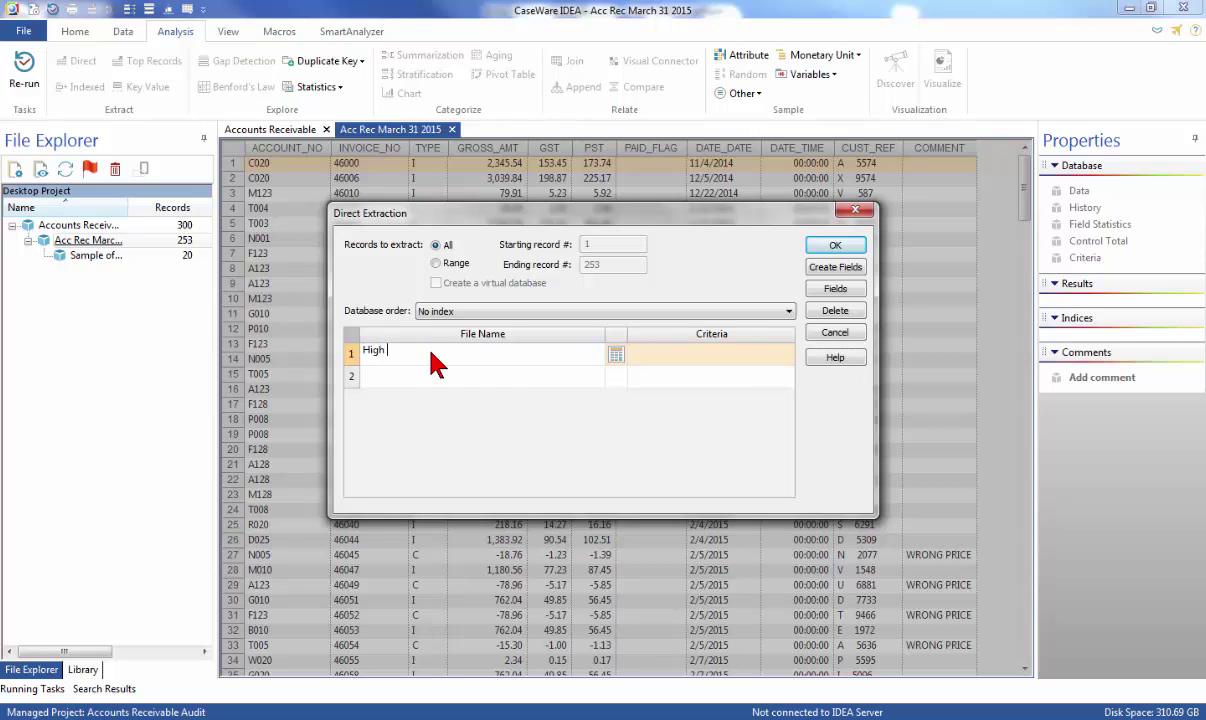
{"action": "type", "text": "Value Amounts"}
- Set the High Value Amounts criterion to GROSS_AMT > 10000, checking the equation's validity before accepting it
{"action": "left_click", "coordinate": [616, 355]}
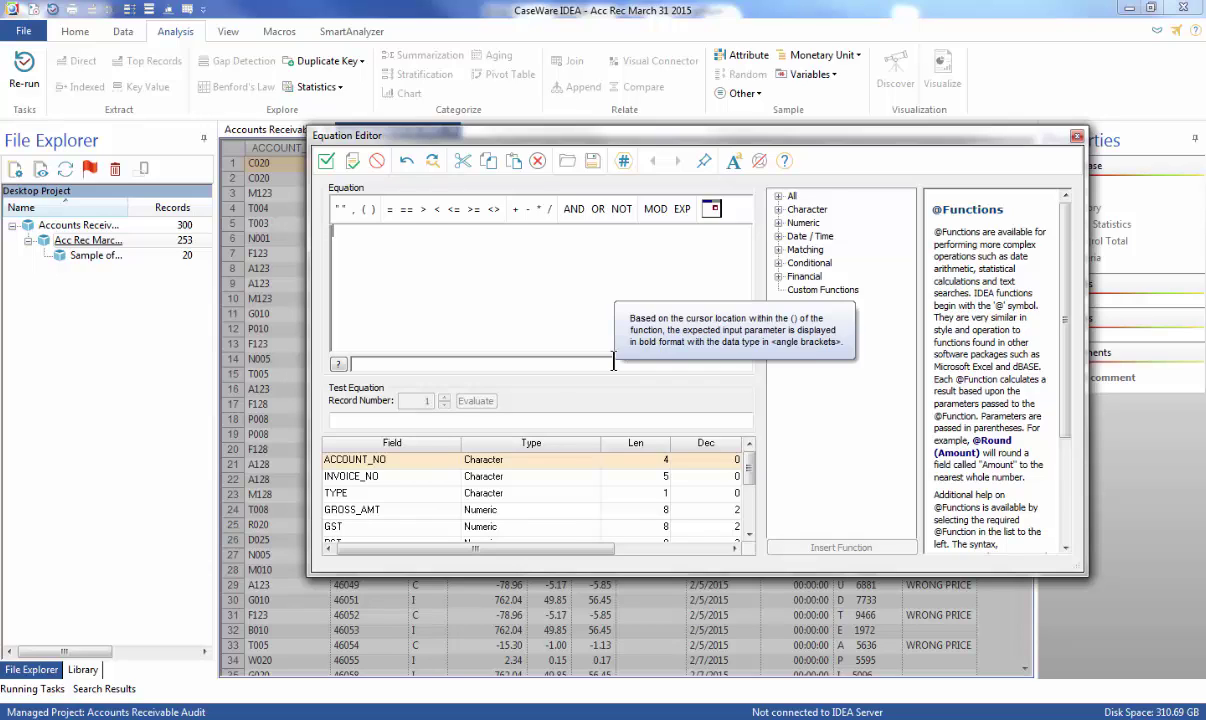
{"action": "double_click", "coordinate": [377, 510]}
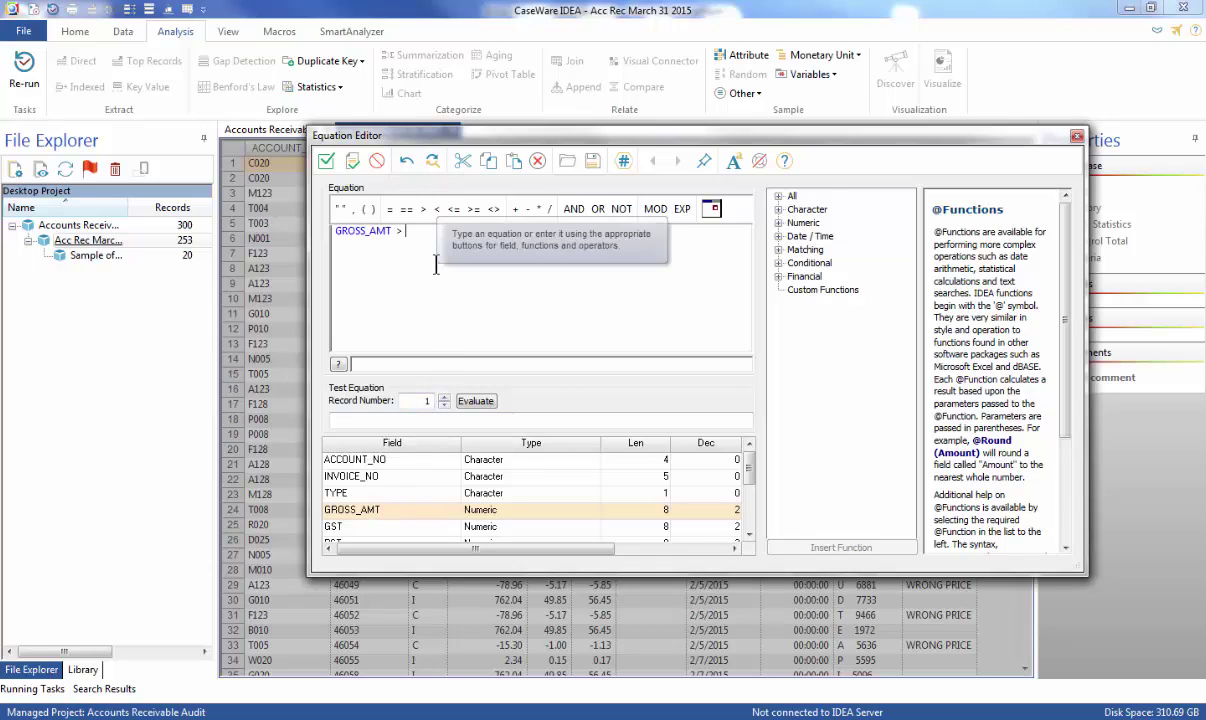
{"action": "type", "text": "10000"}
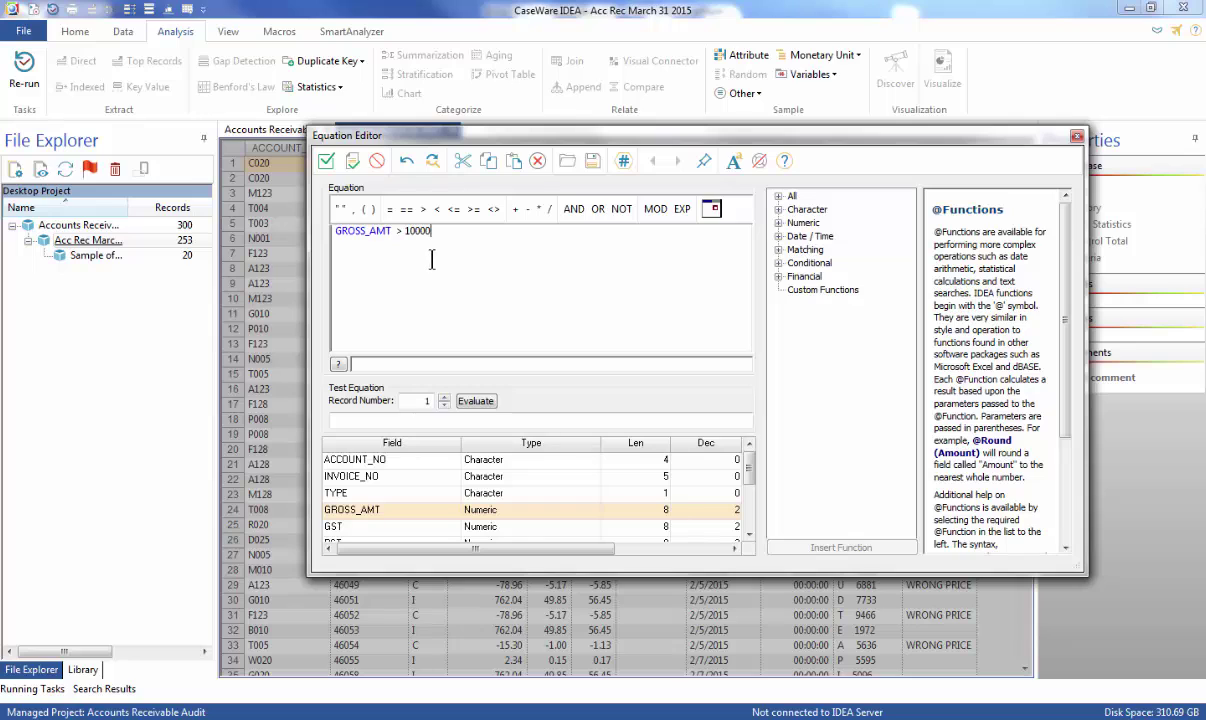
{"action": "left_click", "coordinate": [353, 162]}
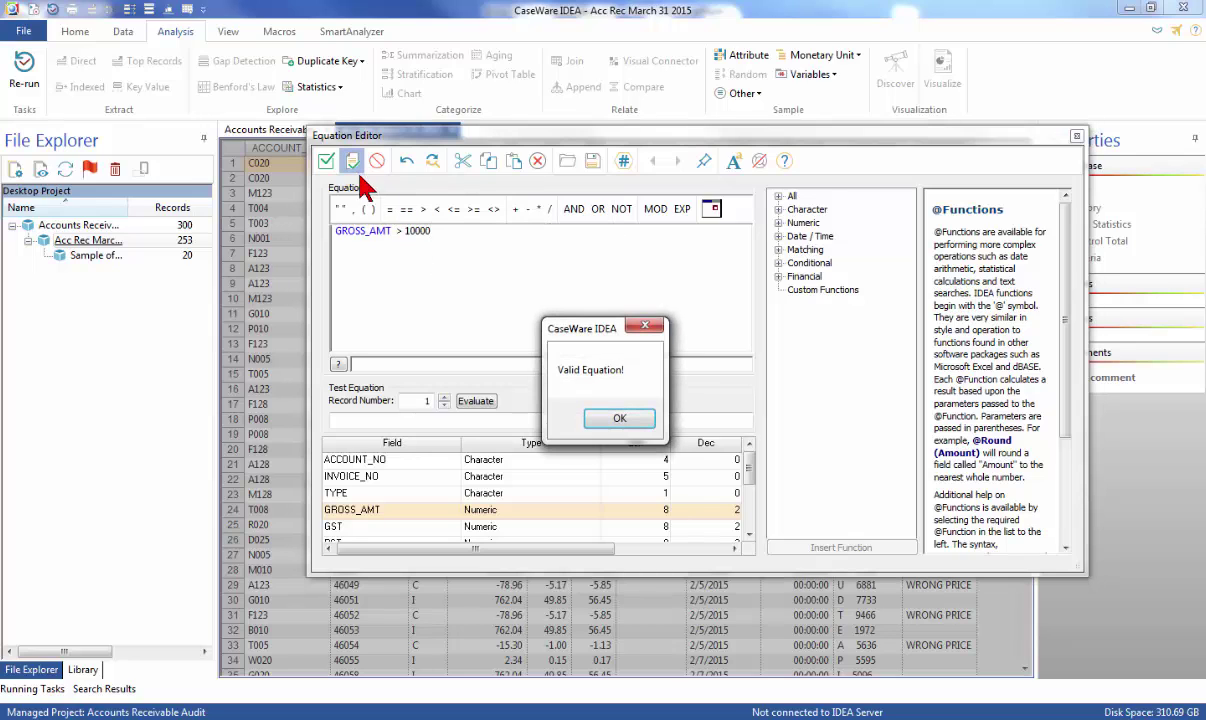
{"action": "left_click", "coordinate": [612, 420]}
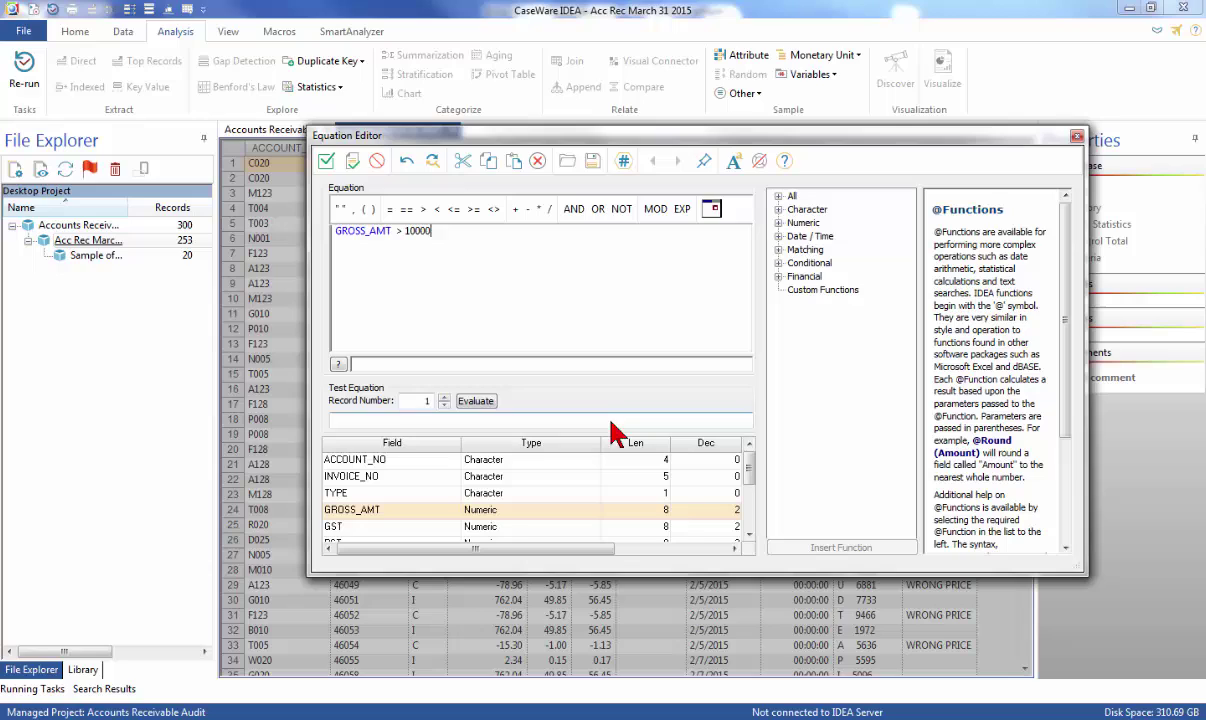
{"action": "left_click", "coordinate": [326, 162]}
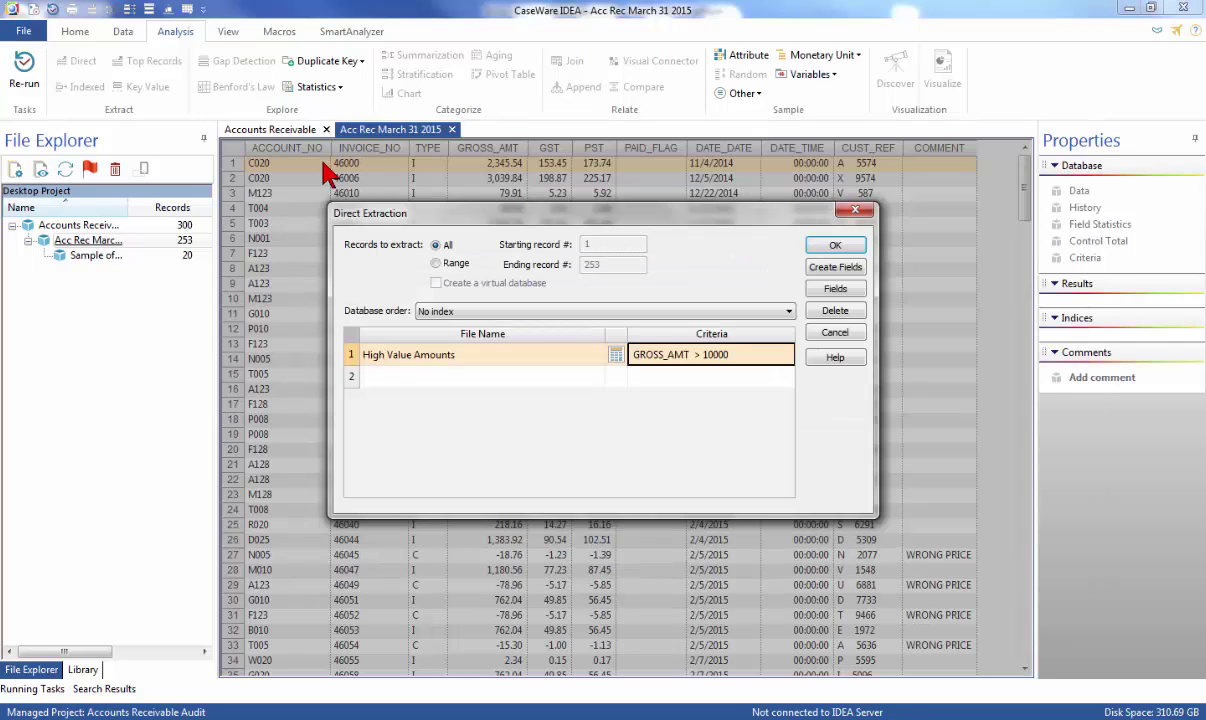
- Add a second extraction file named Old Invoices to the direct extraction
{"action": "left_click", "coordinate": [405, 378]}
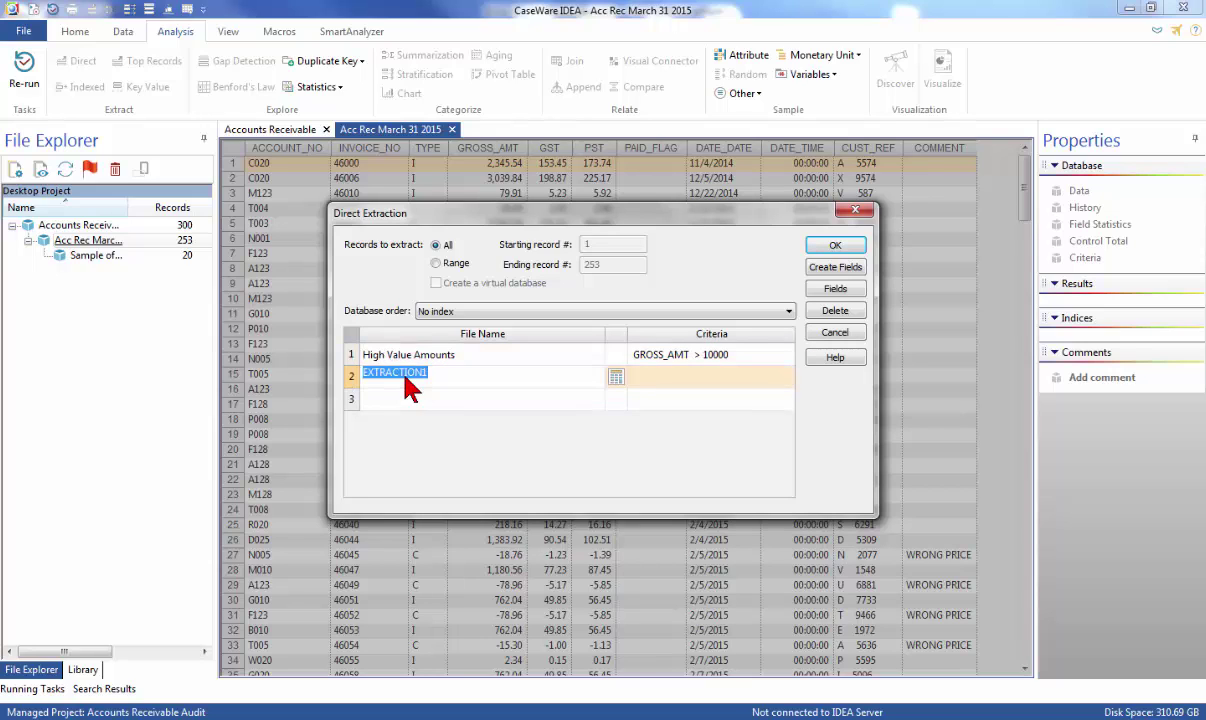
{"action": "type", "text": "O"}
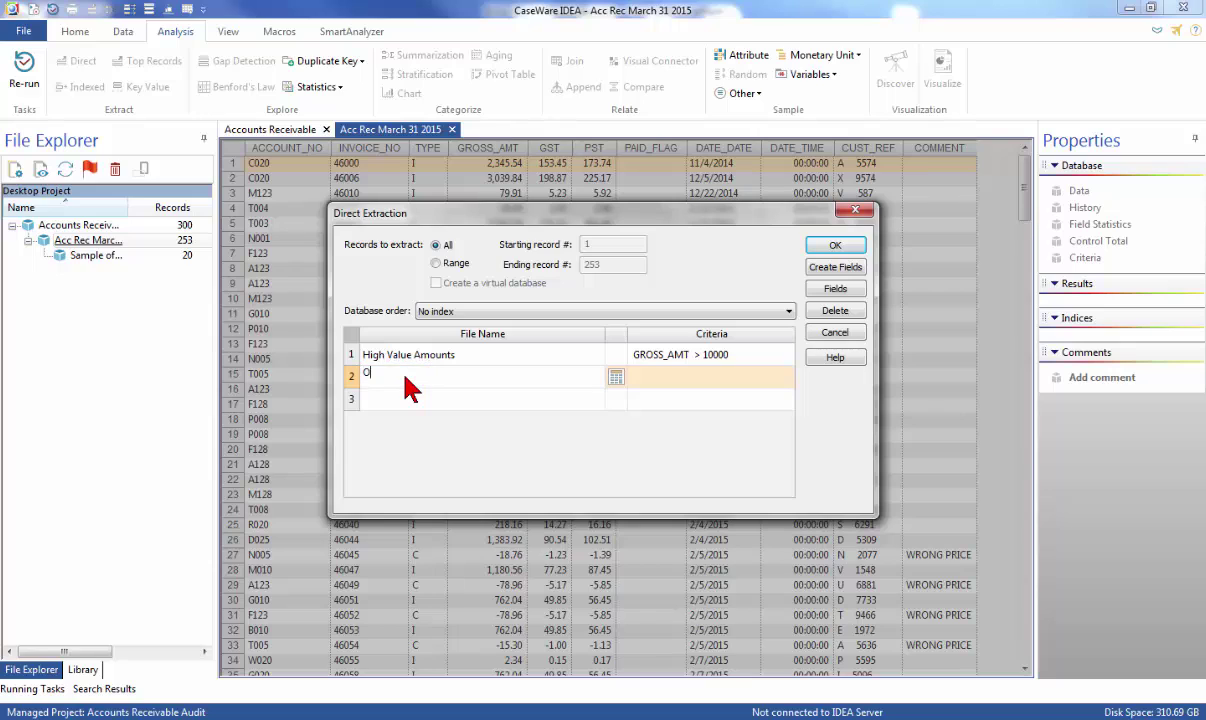
{"action": "type", "text": "ld Invoices"}
- Begin the Old Invoices criterion with the DATE_DATE field and the less-than-or-equal operator
{"action": "left_click", "coordinate": [616, 380]}
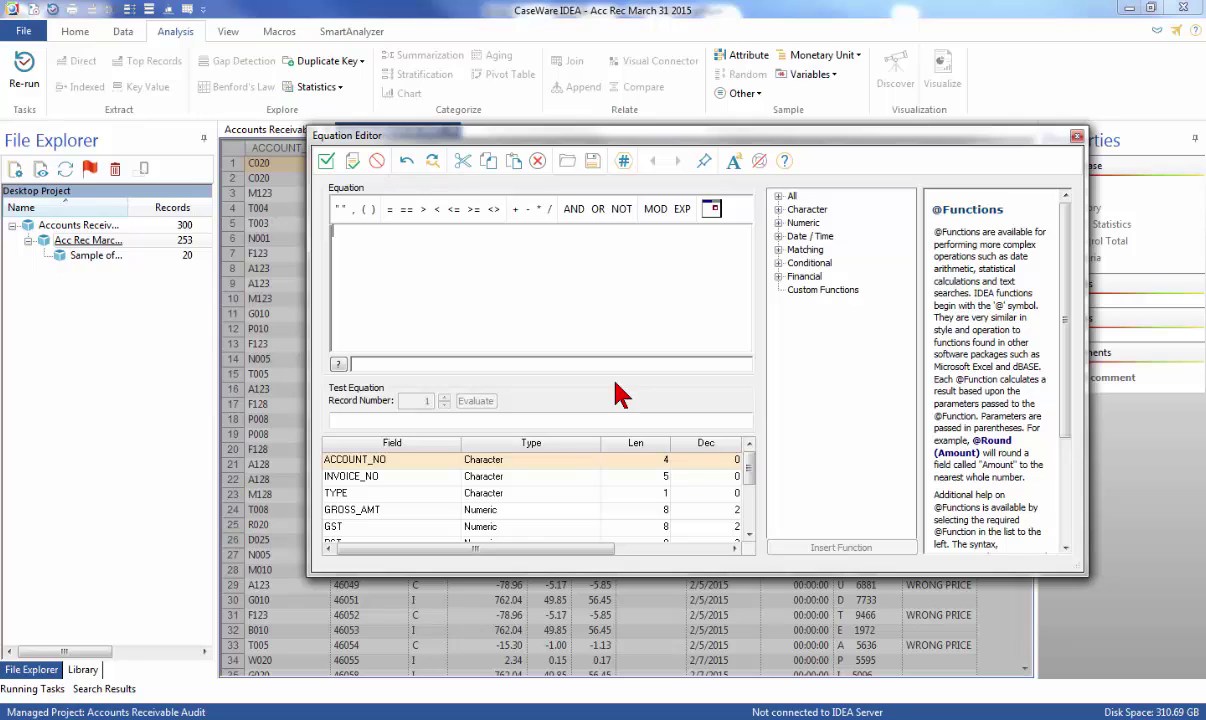
{"action": "left_click", "coordinate": [747, 532]}
{"action": "left_click", "coordinate": [747, 532]}
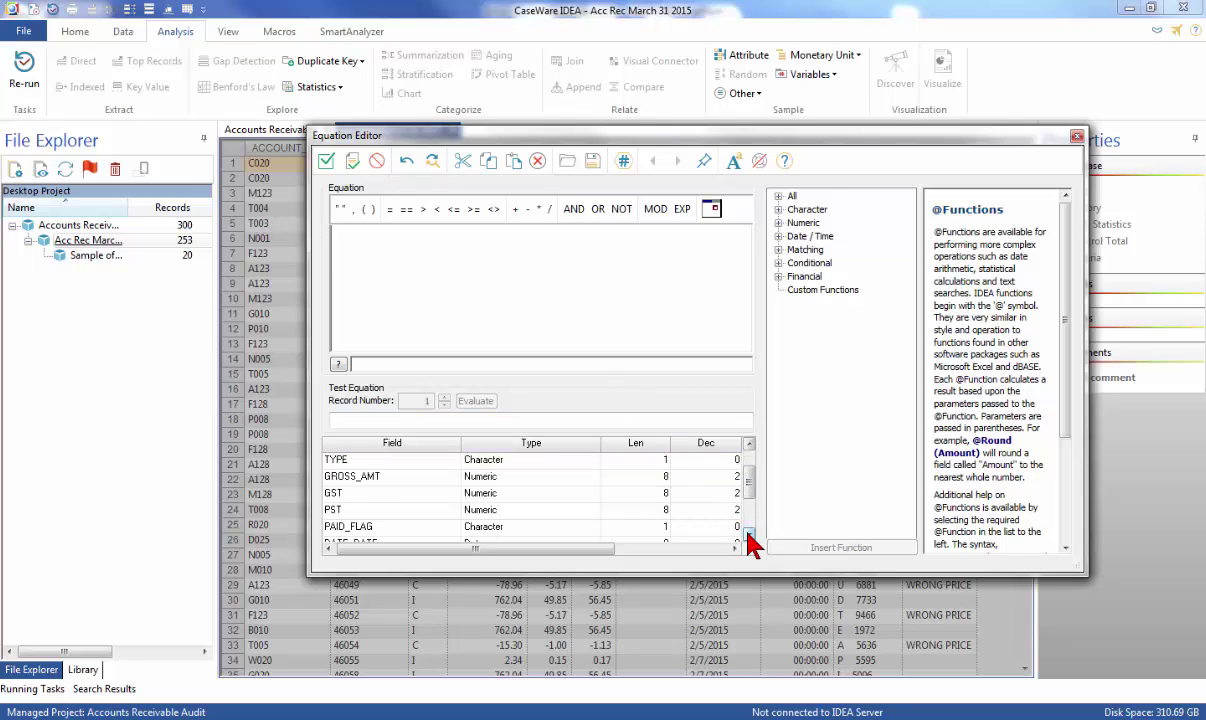
{"action": "left_click", "coordinate": [749, 533]}
{"action": "double_click", "coordinate": [397, 527]}
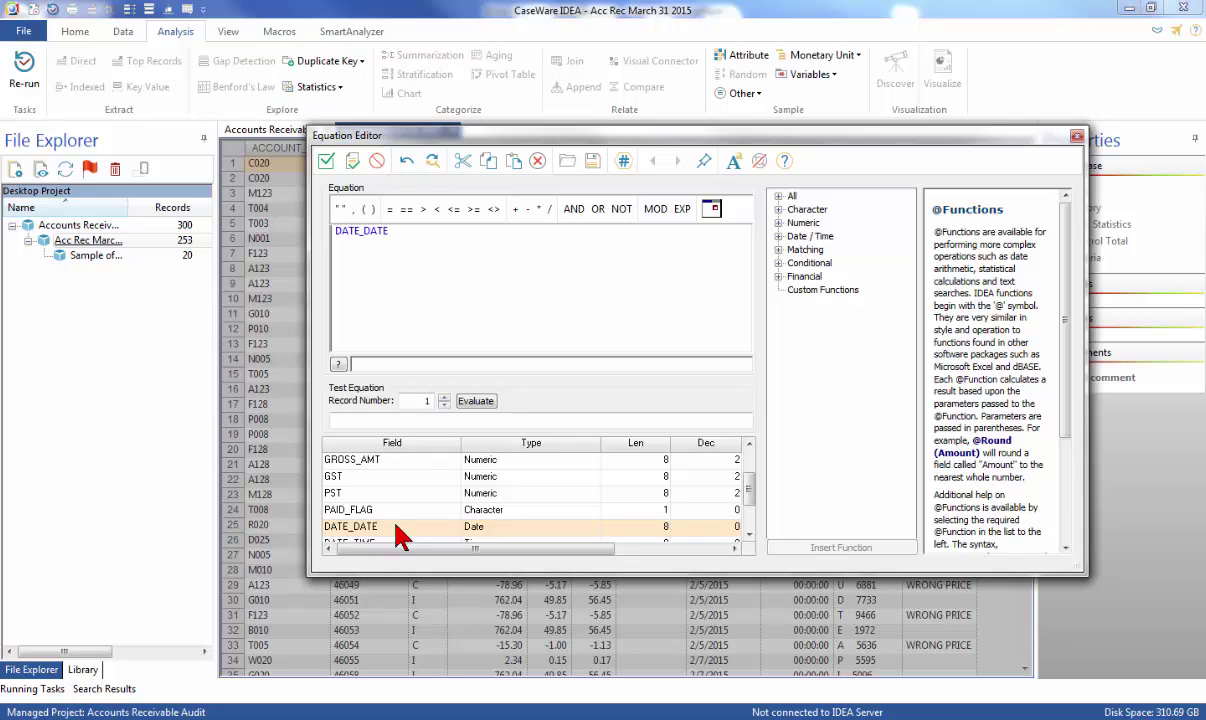
{"action": "left_click", "coordinate": [453, 212]}
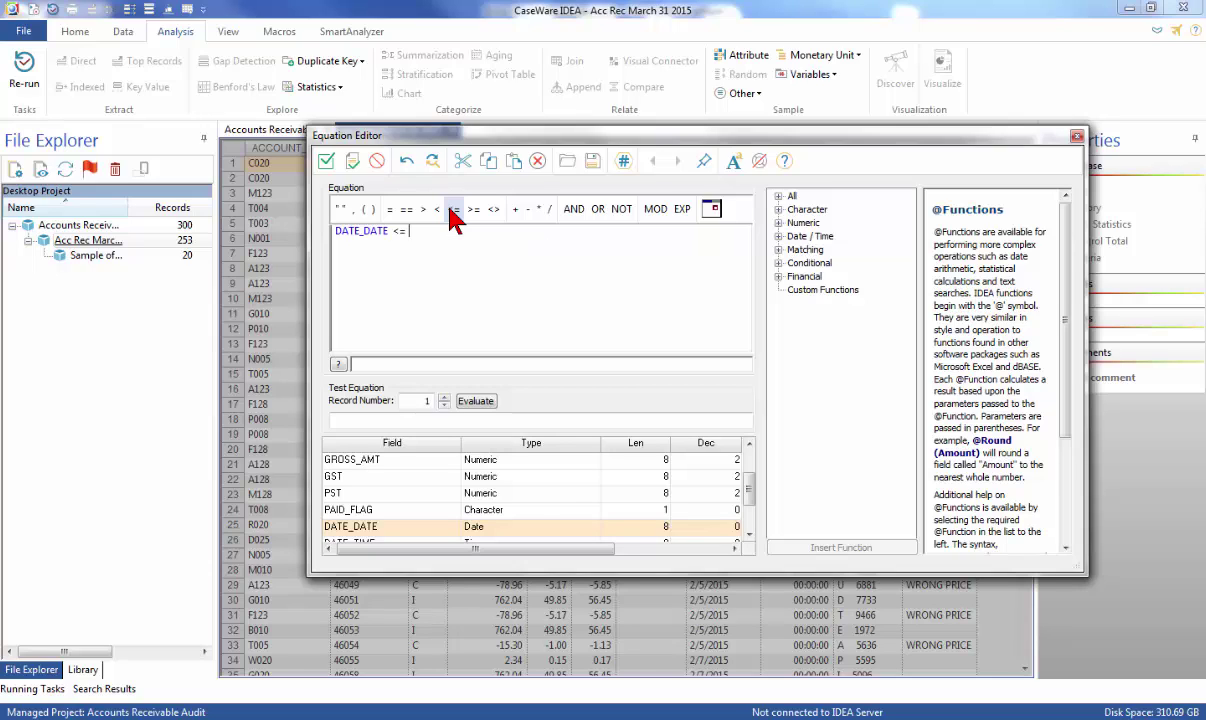
- Complete the Old Invoices criterion with the calendar date December 31, 2014, giving DATE_DATE <= "20141231"
{"action": "left_click", "coordinate": [716, 214]}
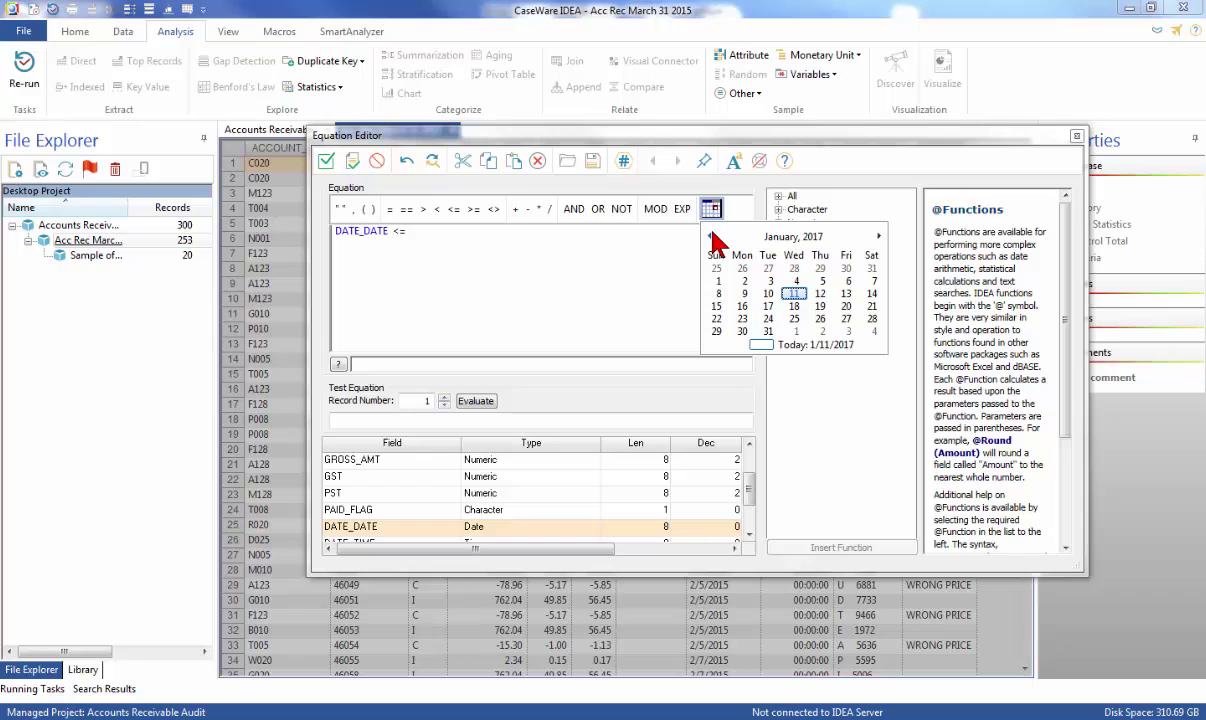
{"action": "left_click", "coordinate": [711, 236]}
{"action": "left_click", "coordinate": [711, 236]}
{"action": "left_click", "coordinate": [711, 236]}
{"action": "left_click", "coordinate": [711, 236]}
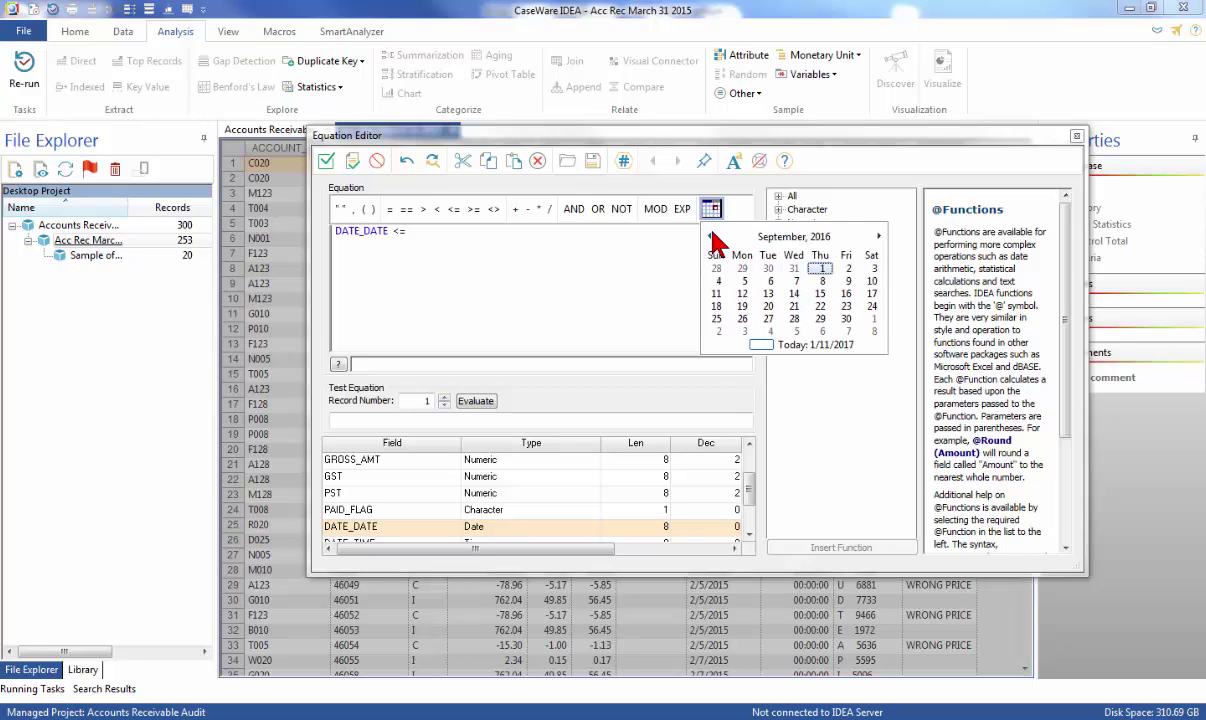
{"action": "left_click", "coordinate": [711, 236]}
{"action": "left_click", "coordinate": [711, 236]}
{"action": "left_click", "coordinate": [711, 236]}
{"action": "left_click", "coordinate": [711, 236]}
{"action": "left_click", "coordinate": [711, 236]}
{"action": "left_click", "coordinate": [711, 236]}
{"action": "left_click", "coordinate": [711, 236]}
{"action": "left_click", "coordinate": [711, 236]}
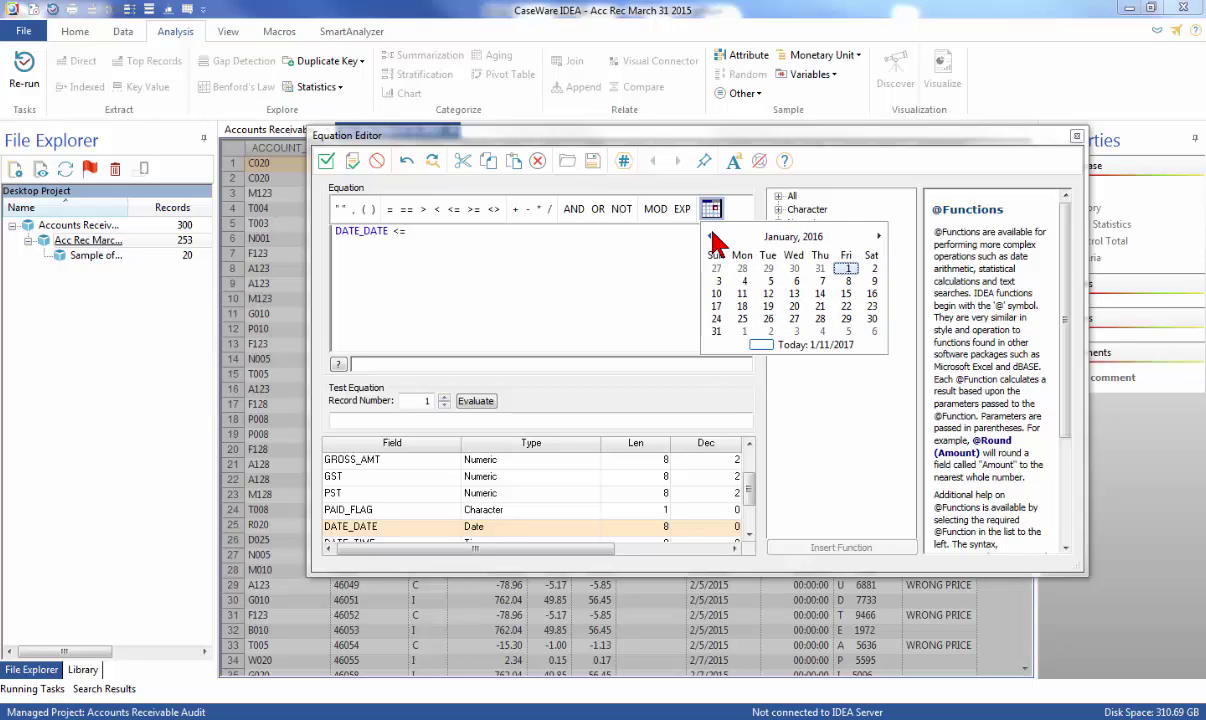
{"action": "left_click", "coordinate": [711, 236]}
{"action": "left_click", "coordinate": [711, 236]}
{"action": "left_click", "coordinate": [711, 236]}
{"action": "left_click", "coordinate": [711, 236]}
{"action": "left_click", "coordinate": [711, 236]}
{"action": "left_click", "coordinate": [711, 236]}
{"action": "left_click", "coordinate": [711, 236]}
{"action": "left_click", "coordinate": [711, 236]}
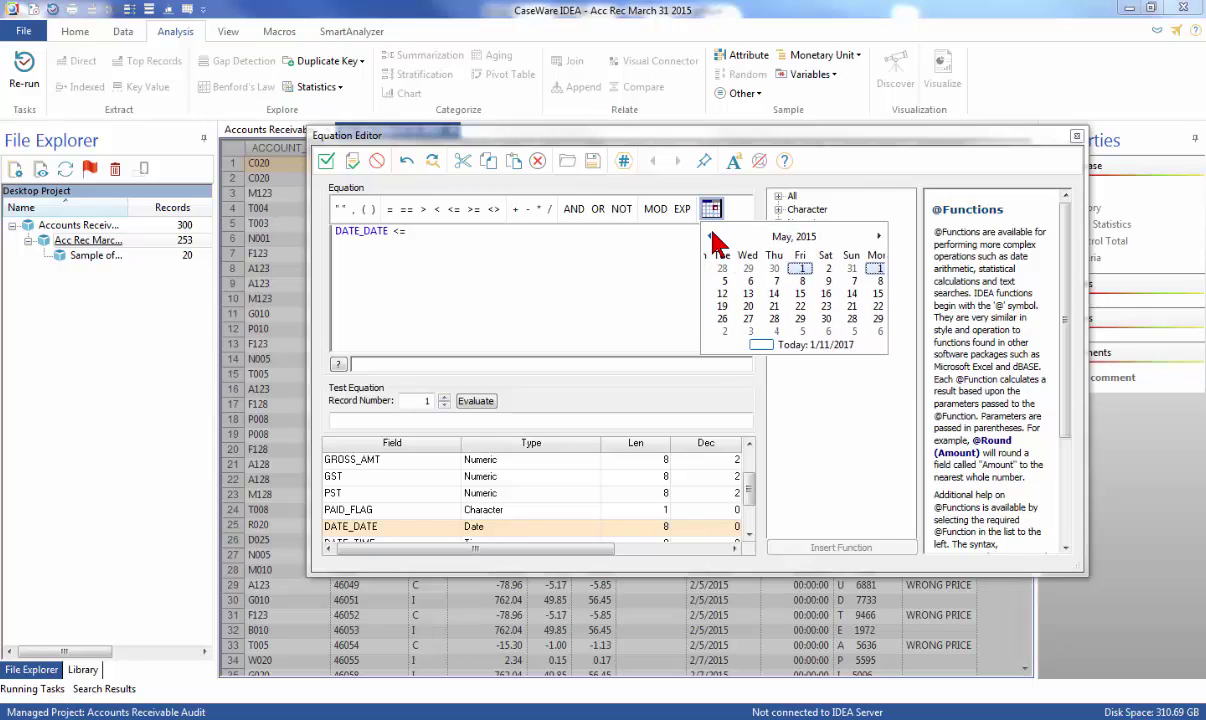
{"action": "left_click", "coordinate": [711, 236]}
{"action": "left_click", "coordinate": [711, 236]}
{"action": "left_click", "coordinate": [711, 236]}
{"action": "left_click", "coordinate": [711, 236]}
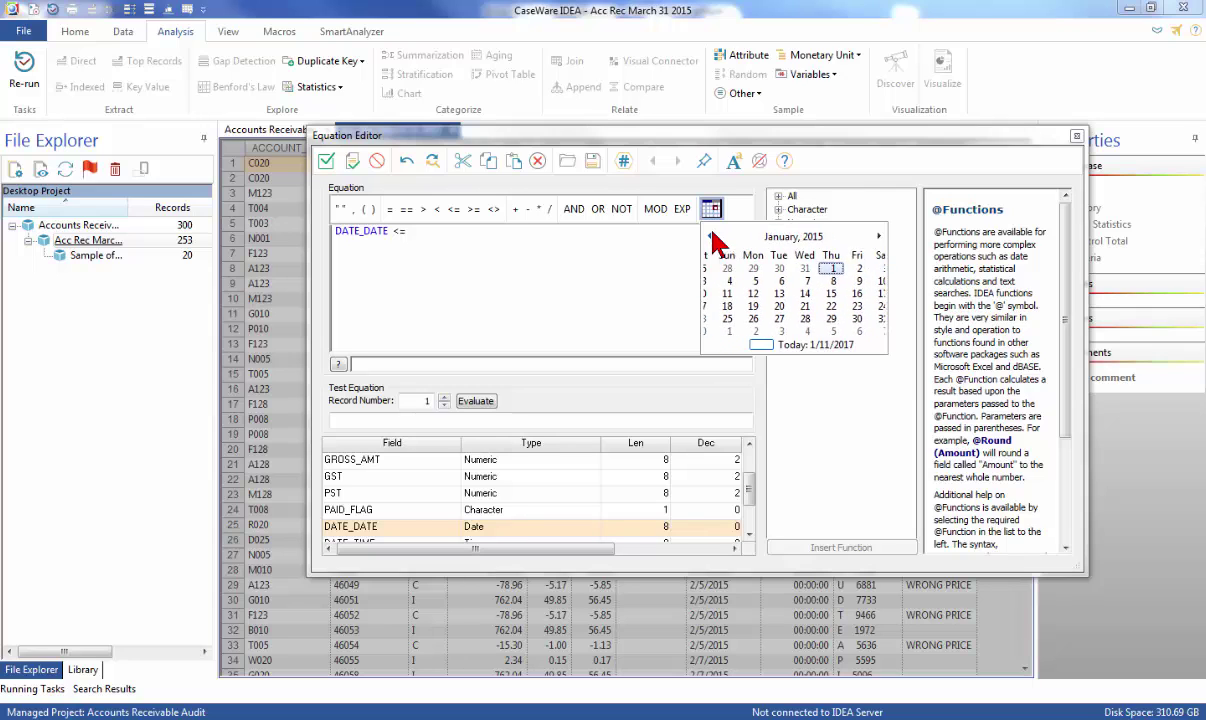
{"action": "left_click", "coordinate": [711, 236]}
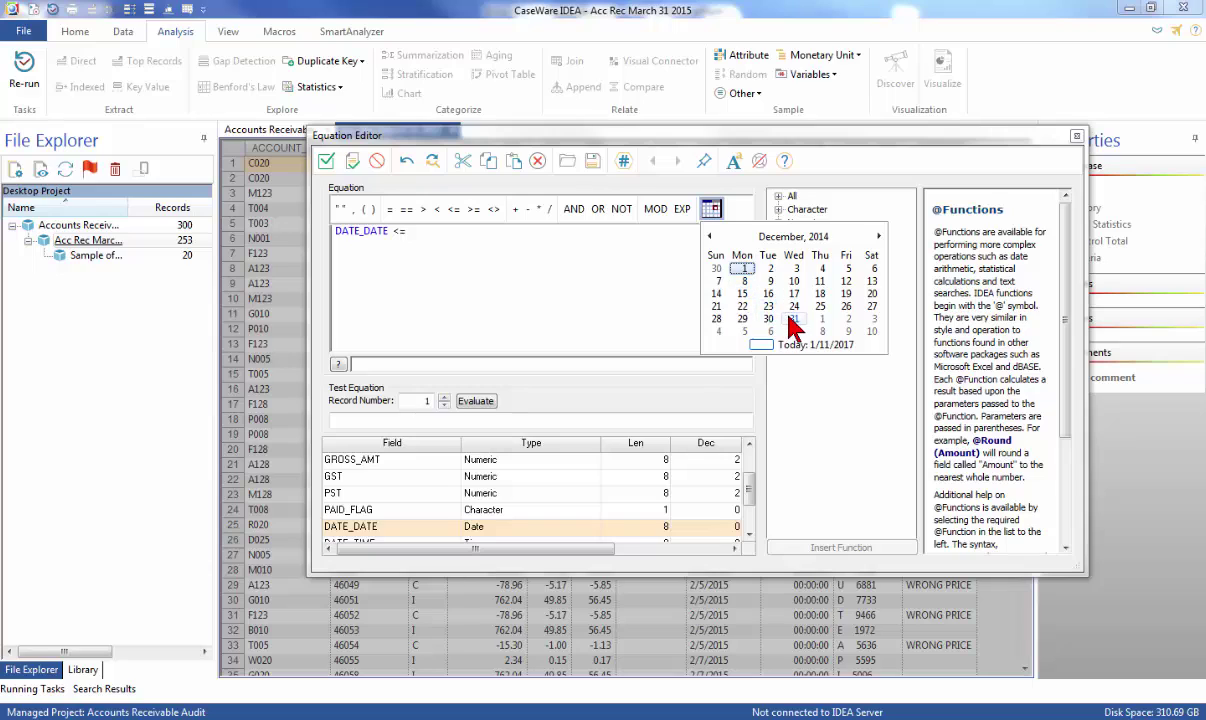
{"action": "left_click", "coordinate": [757, 322]}
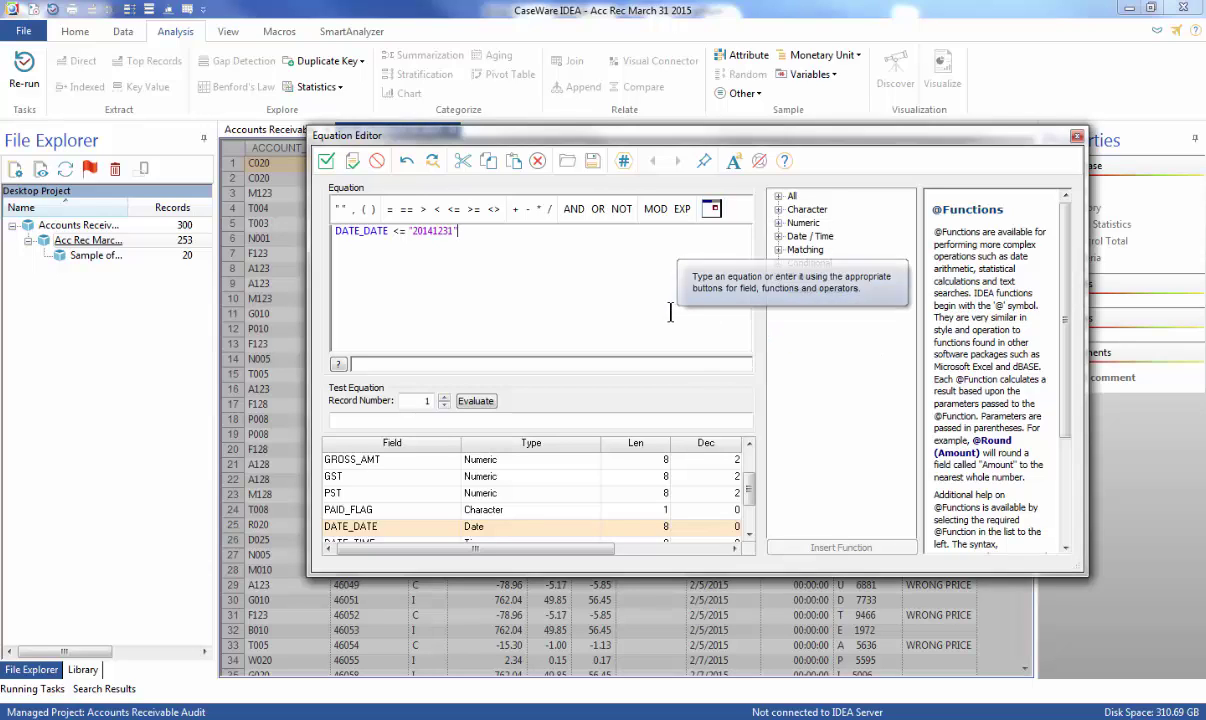
- Check the Old Invoices equation's validity, accept it, and run the direct extraction for both output files
{"action": "left_click", "coordinate": [352, 162]}
{"action": "left_click", "coordinate": [620, 418]}
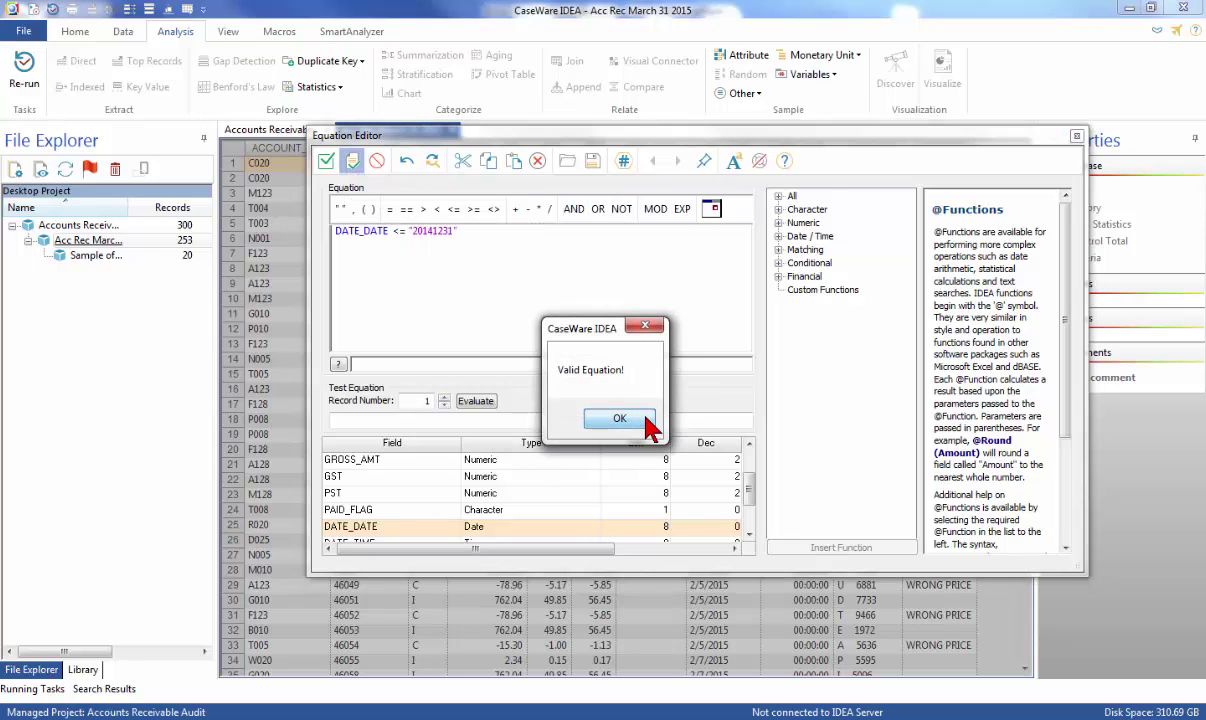
{"action": "left_click", "coordinate": [326, 161]}
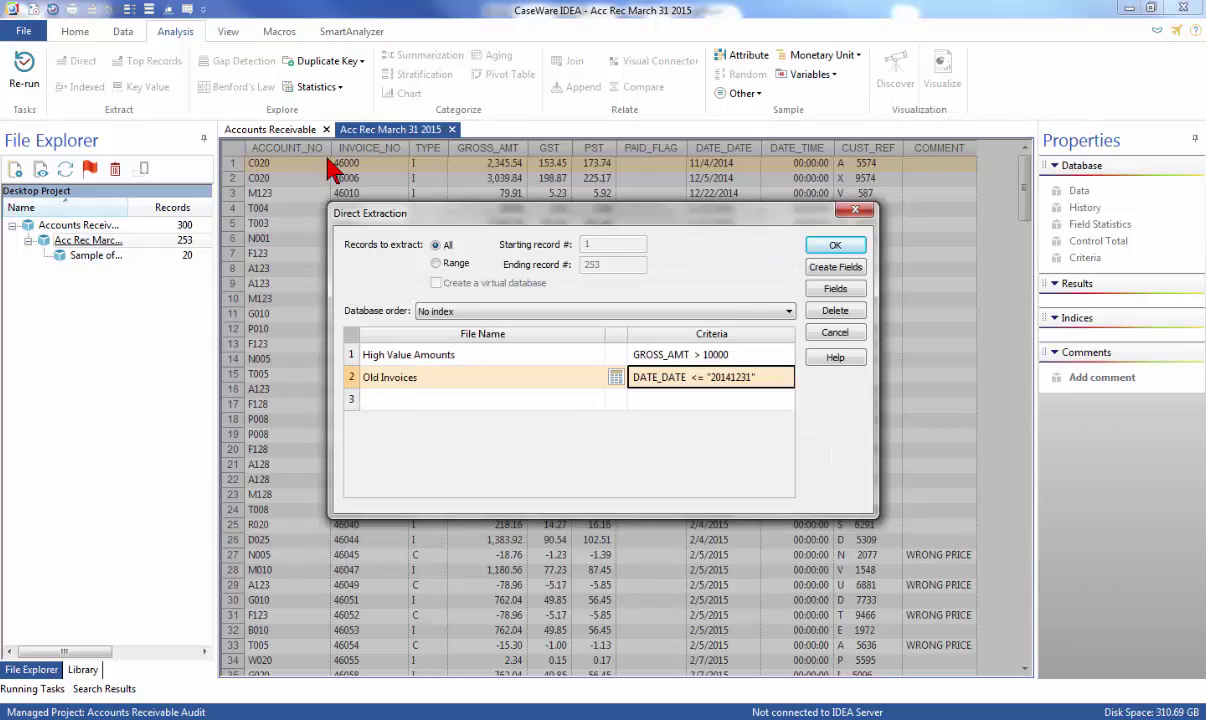
{"action": "left_click", "coordinate": [818, 249]}
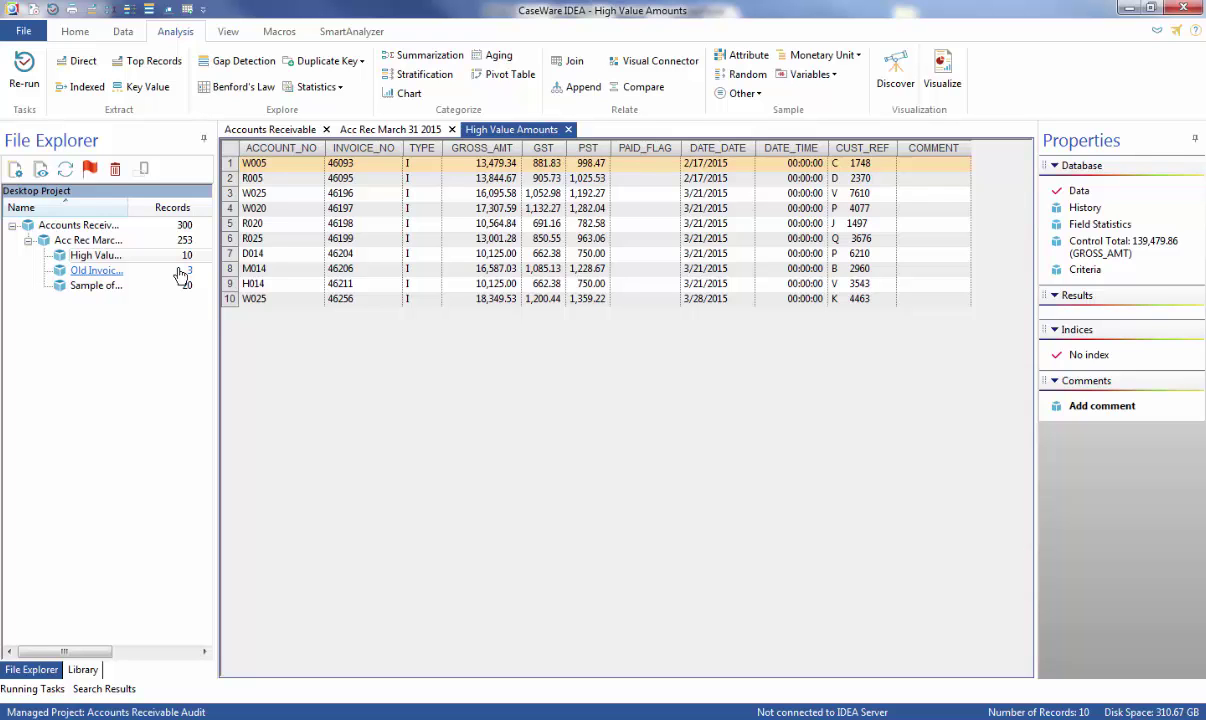
- Close all open databases and reopen the Acc Rec March 31 2015 database
{"action": "left_click", "coordinate": [23, 32]}
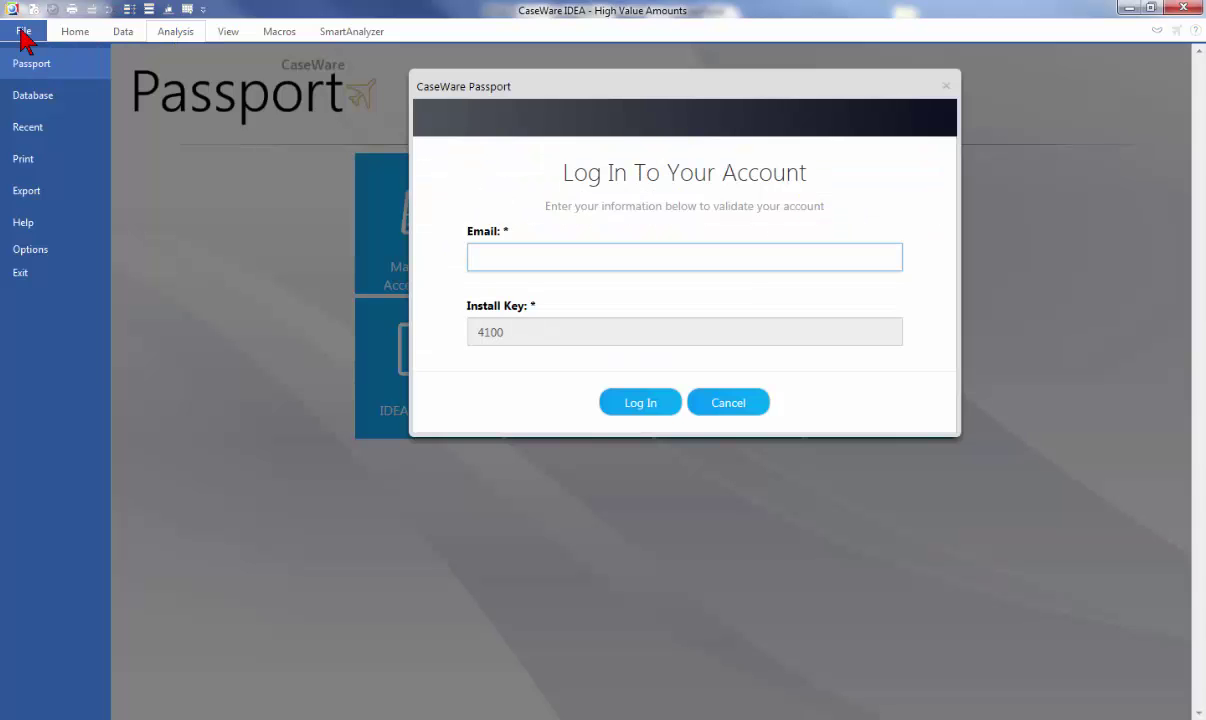
{"action": "left_click", "coordinate": [30, 96]}
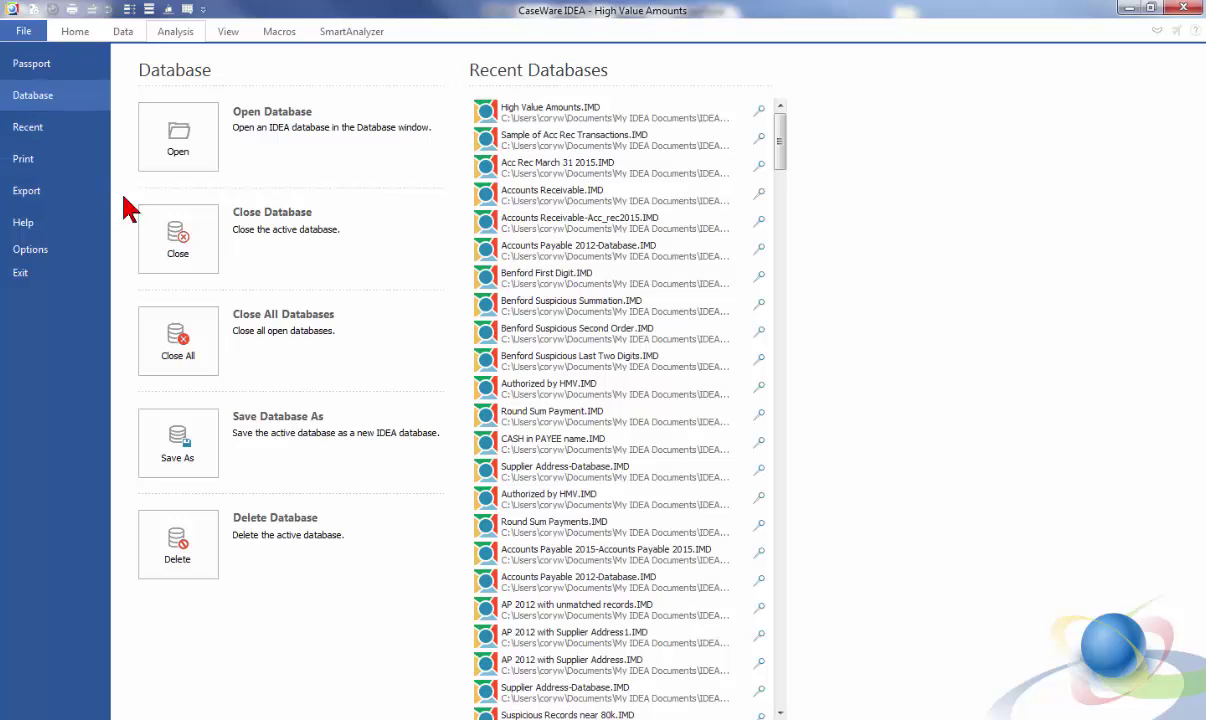
{"action": "left_click", "coordinate": [178, 340]}
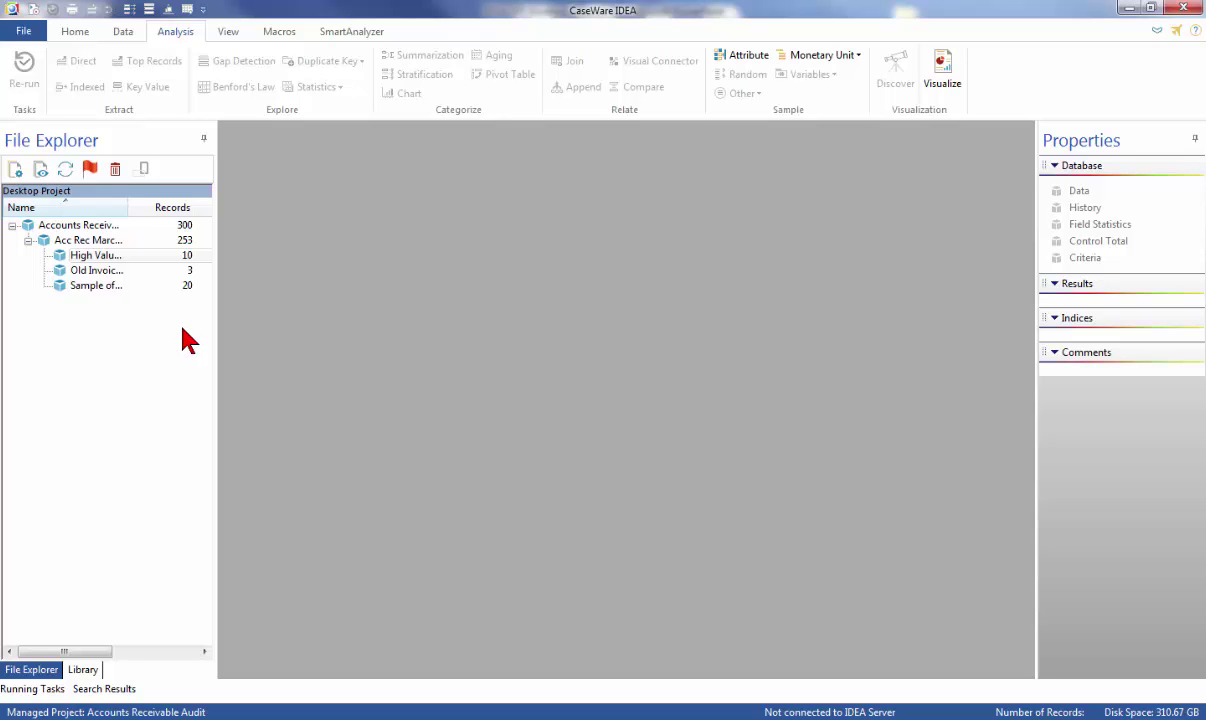
{"action": "double_click", "coordinate": [102, 242]}
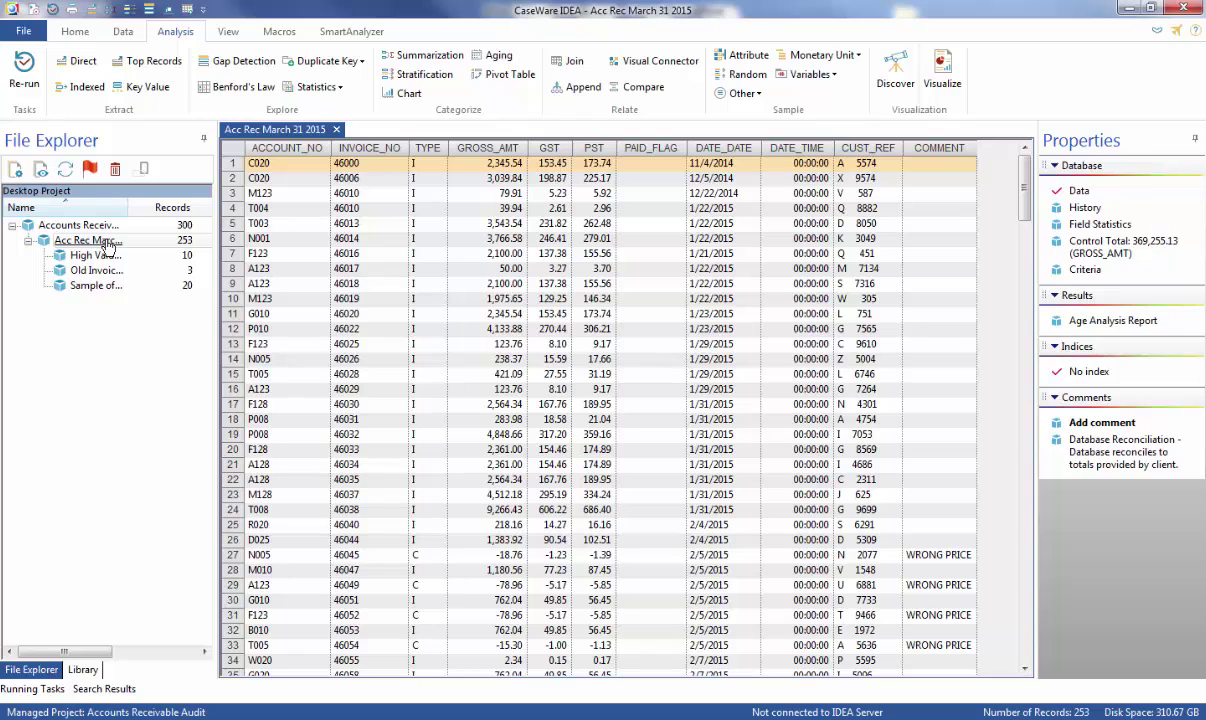
- Filter the Acc Rec March 31 2015 records with the criterion TYPE = "C", checking the equation's validity, and clear the criterion after viewing them
{"action": "left_click", "coordinate": [1081, 272]}
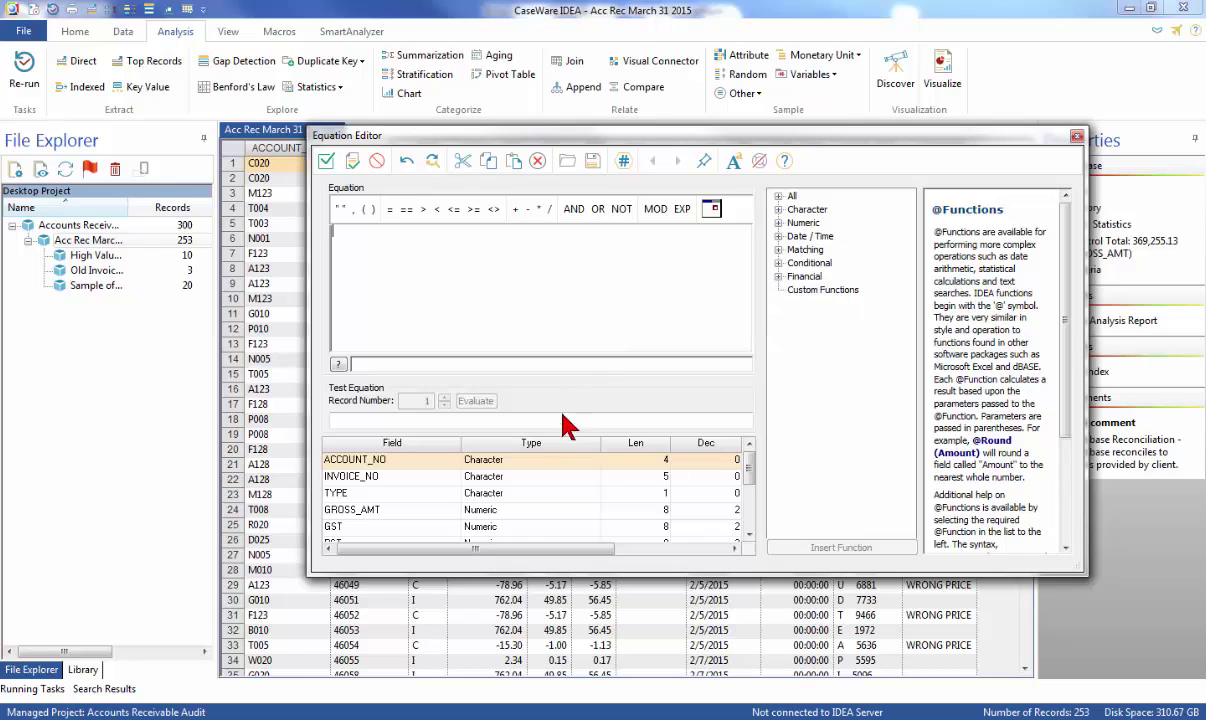
{"action": "double_click", "coordinate": [360, 494]}
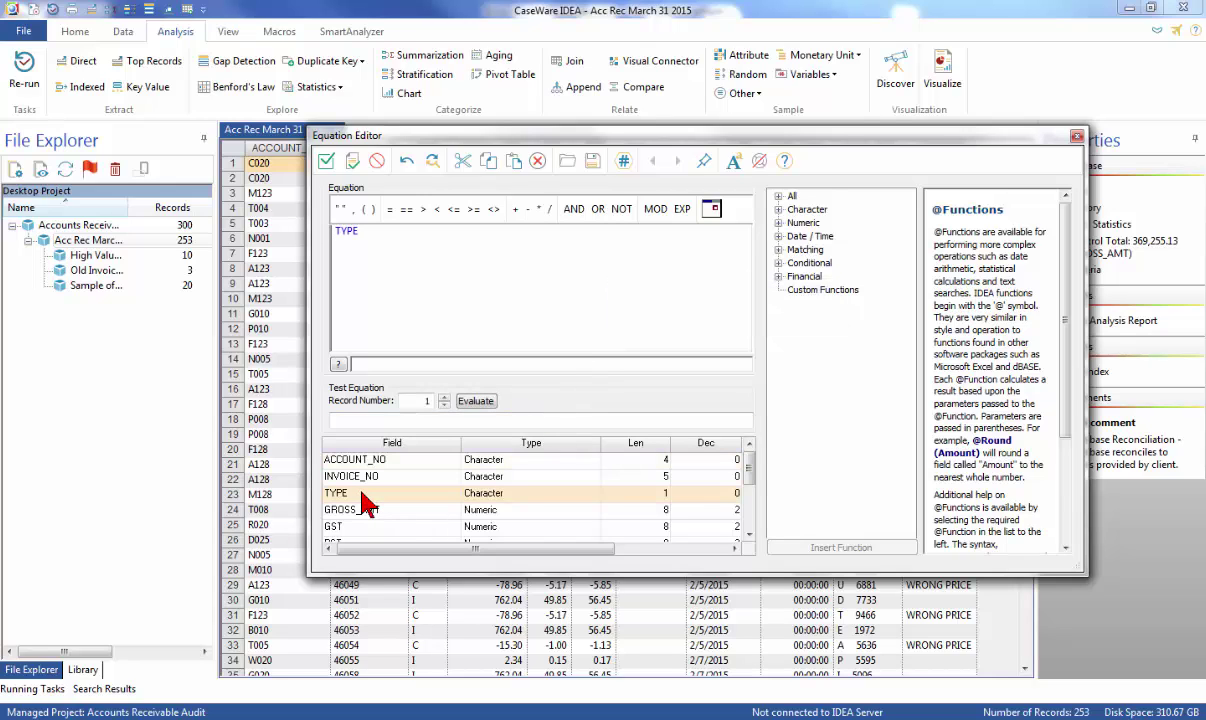
{"action": "left_click", "coordinate": [391, 212]}
{"action": "left_click", "coordinate": [340, 212]}
{"action": "type", "text": "C"}
{"action": "left_click", "coordinate": [351, 166]}
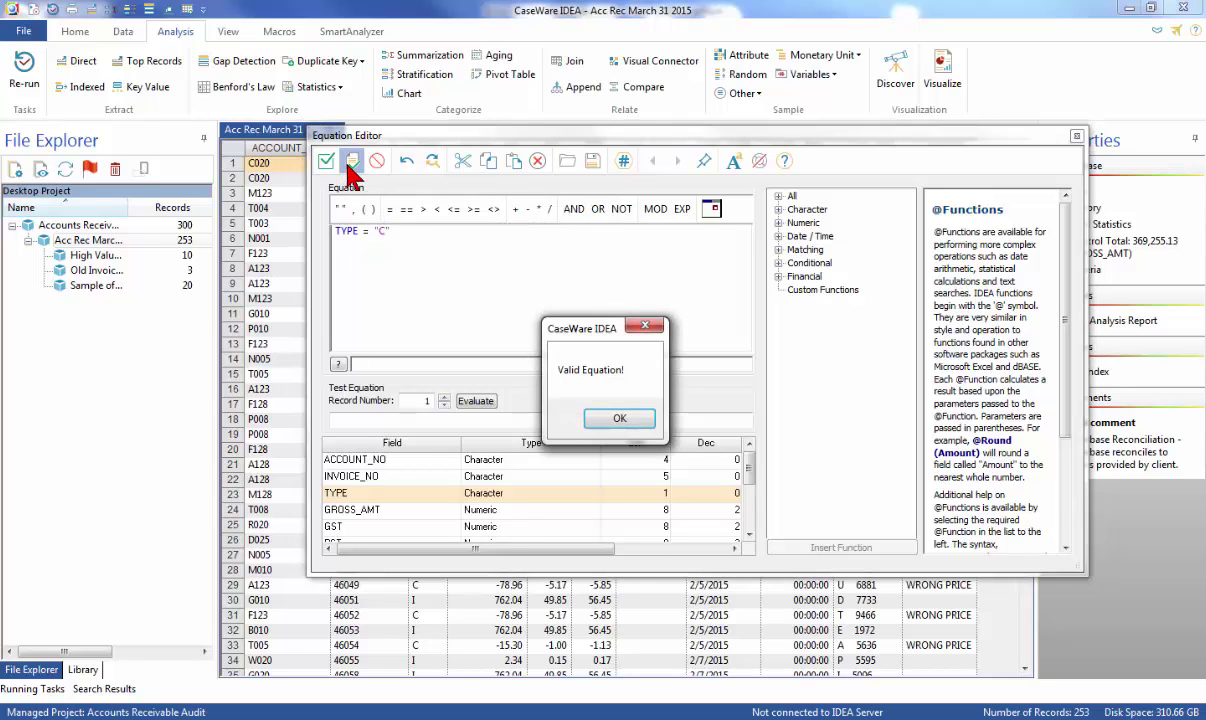
{"action": "key", "text": "Return"}
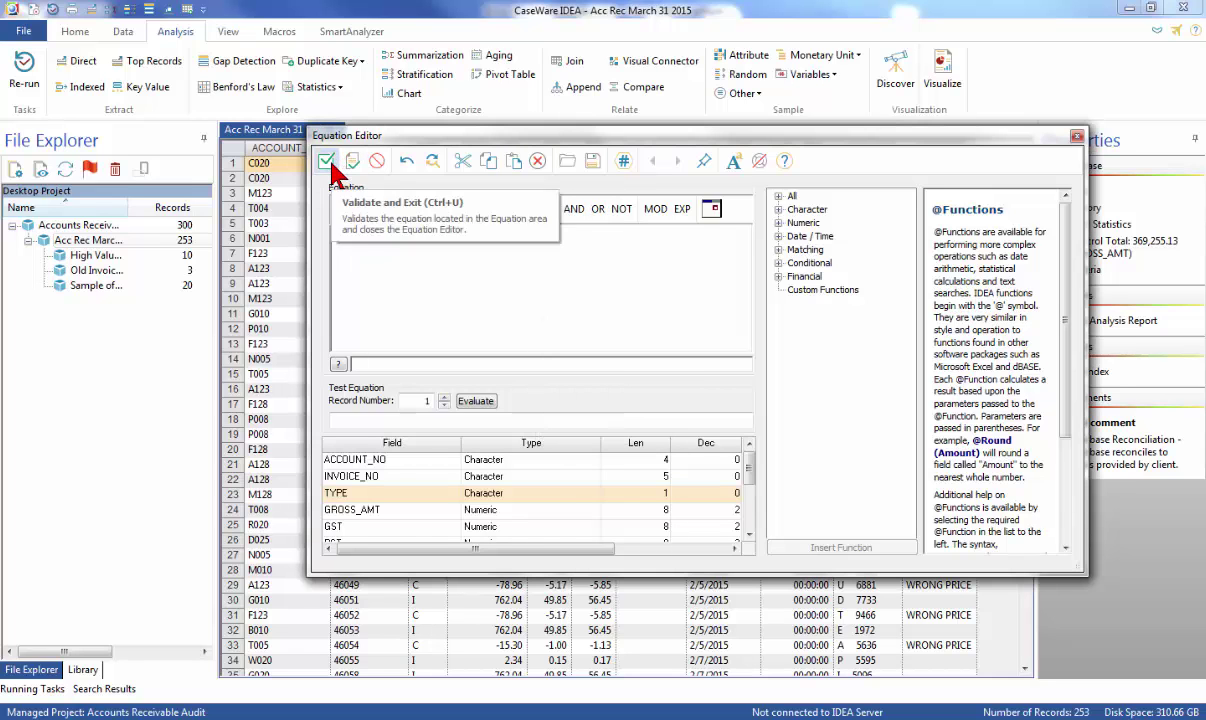
{"action": "left_click", "coordinate": [326, 161]}
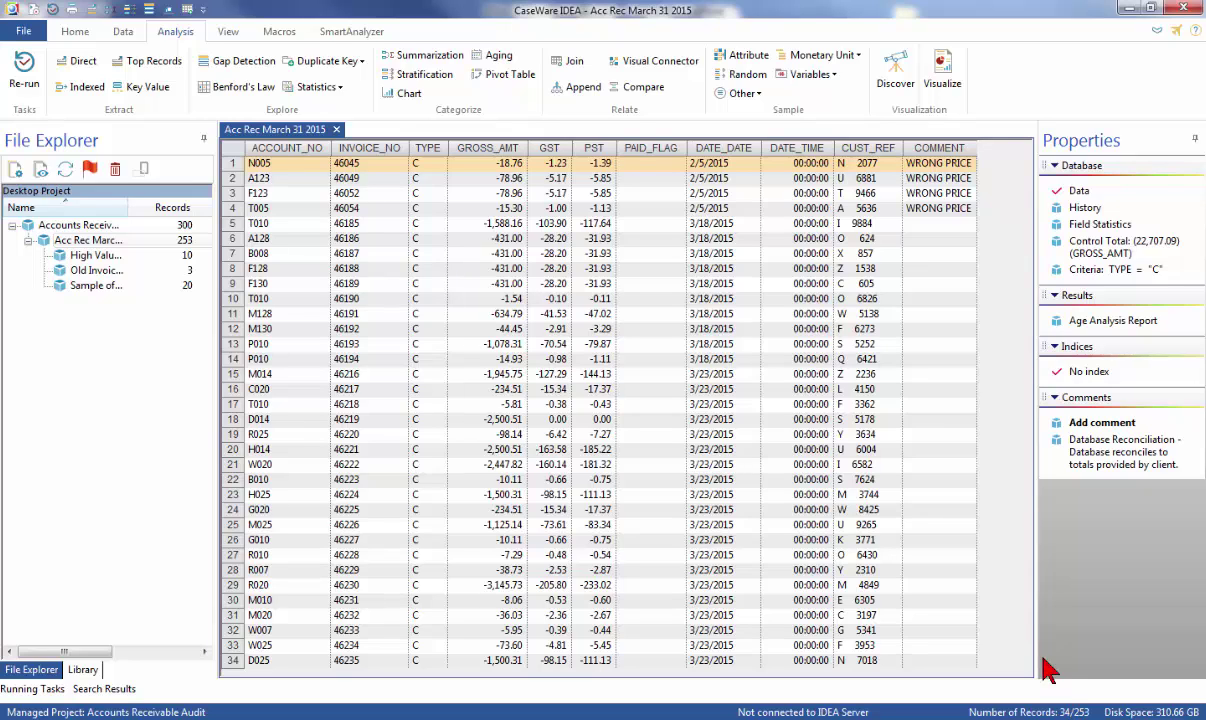
{"action": "right_click", "coordinate": [1083, 271]}
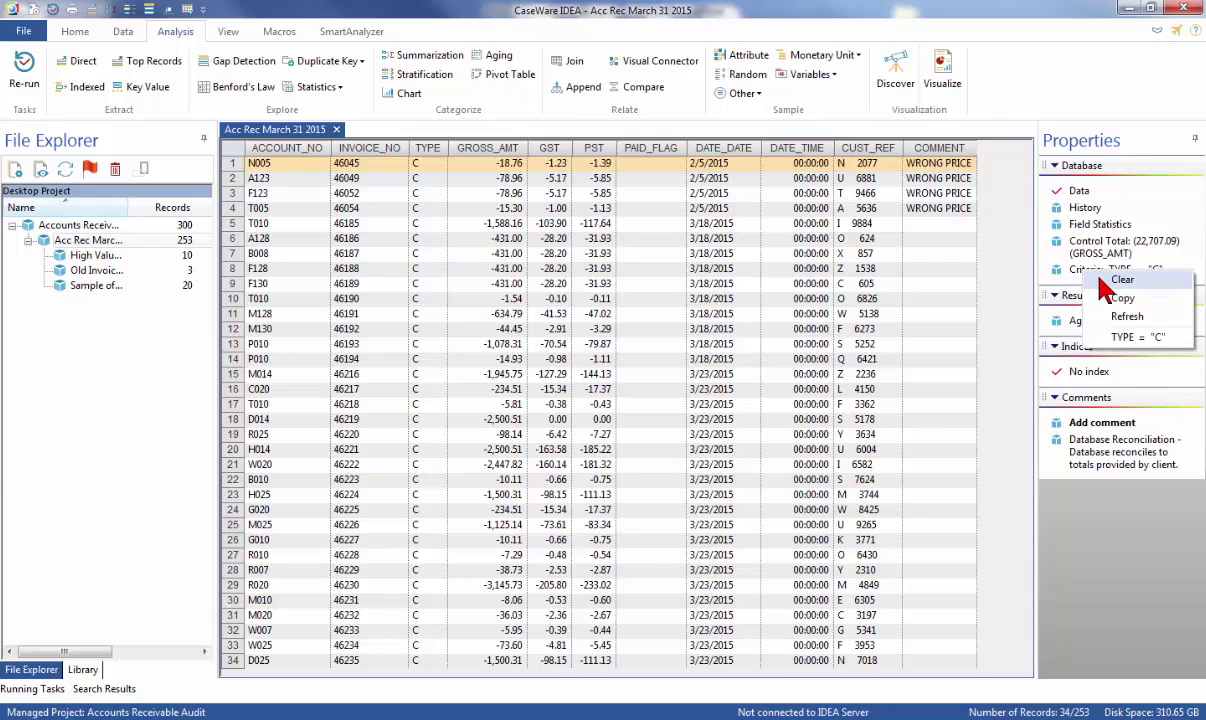
{"action": "left_click", "coordinate": [1120, 280]}
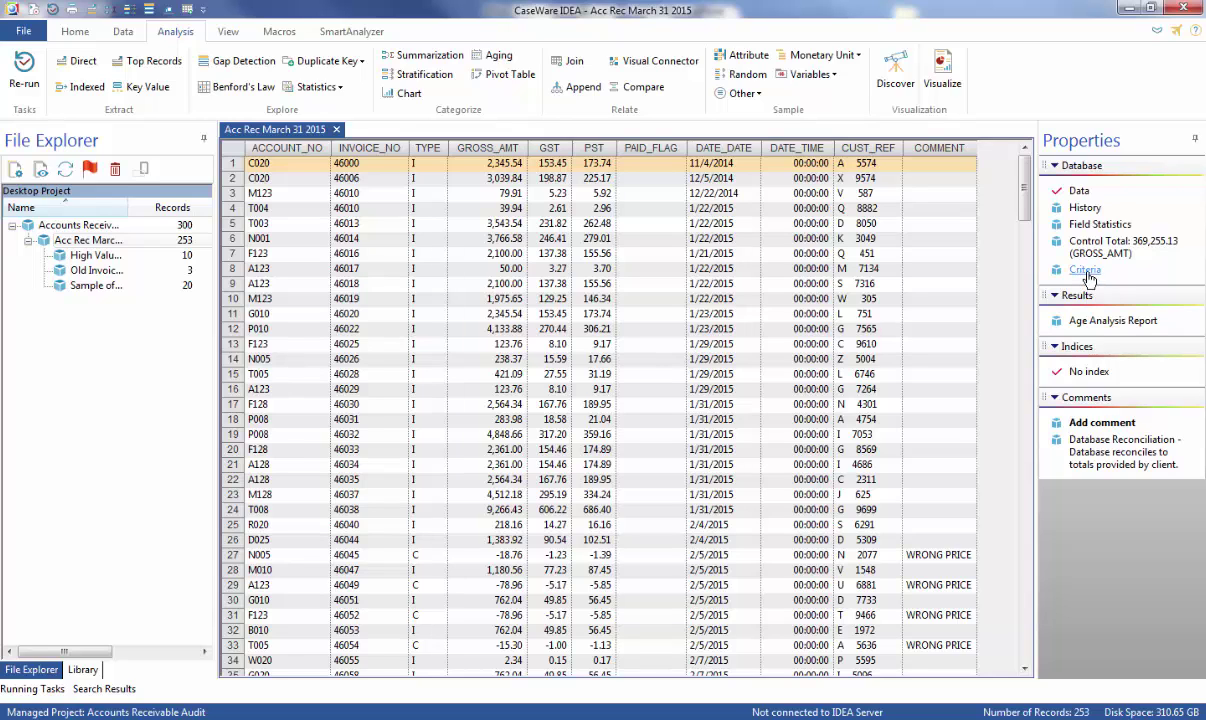
- View the Acc Rec March 31 2015 records matching the criterion GROSS_AMT < 0 and clear that criterion
{"action": "double_click", "coordinate": [1085, 270]}
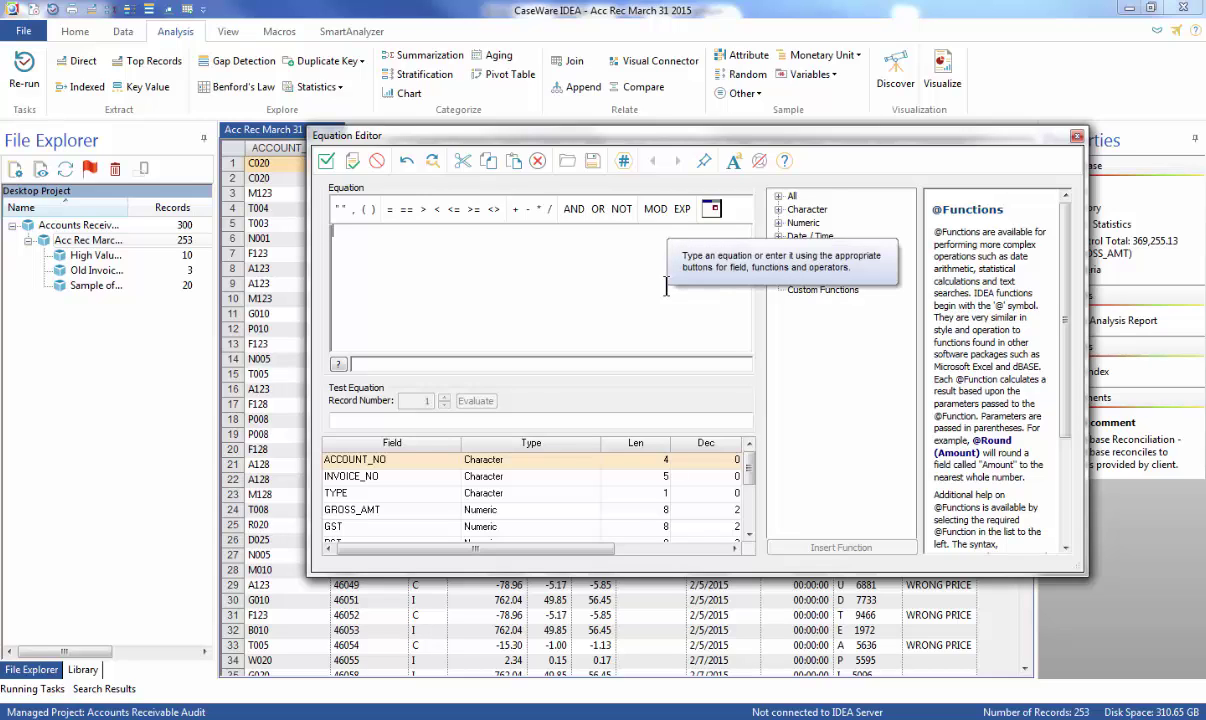
{"action": "double_click", "coordinate": [364, 510]}
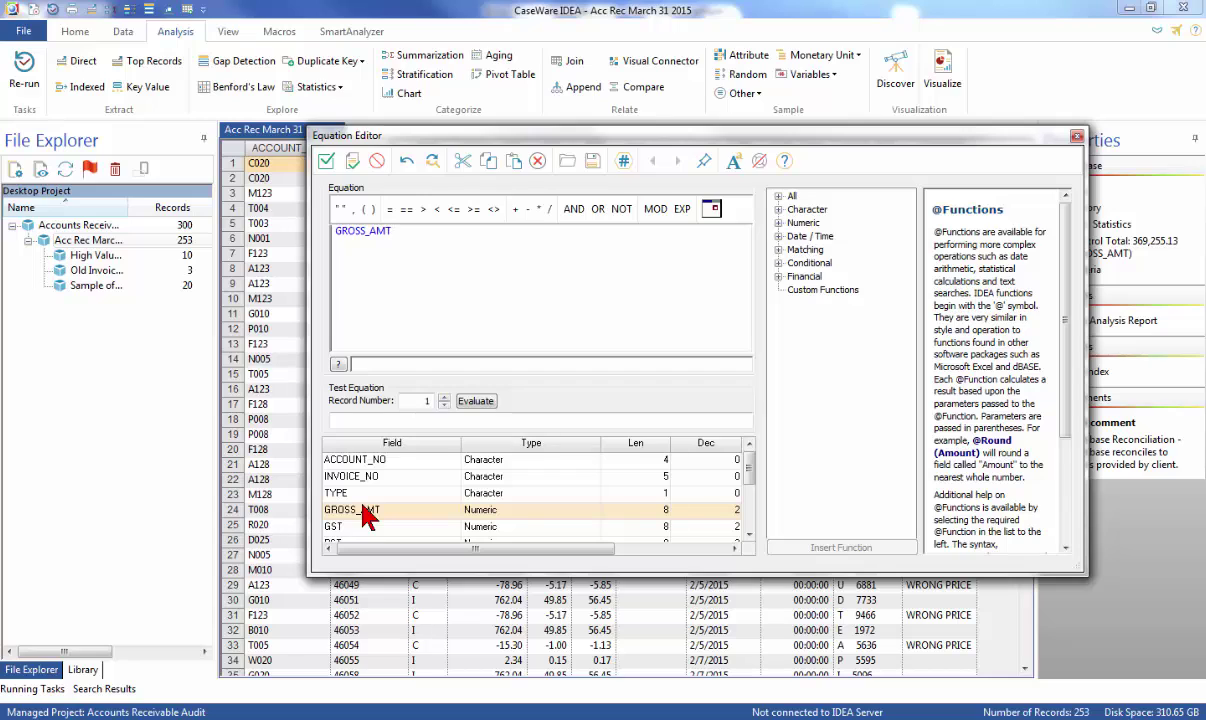
{"action": "left_click", "coordinate": [437, 210]}
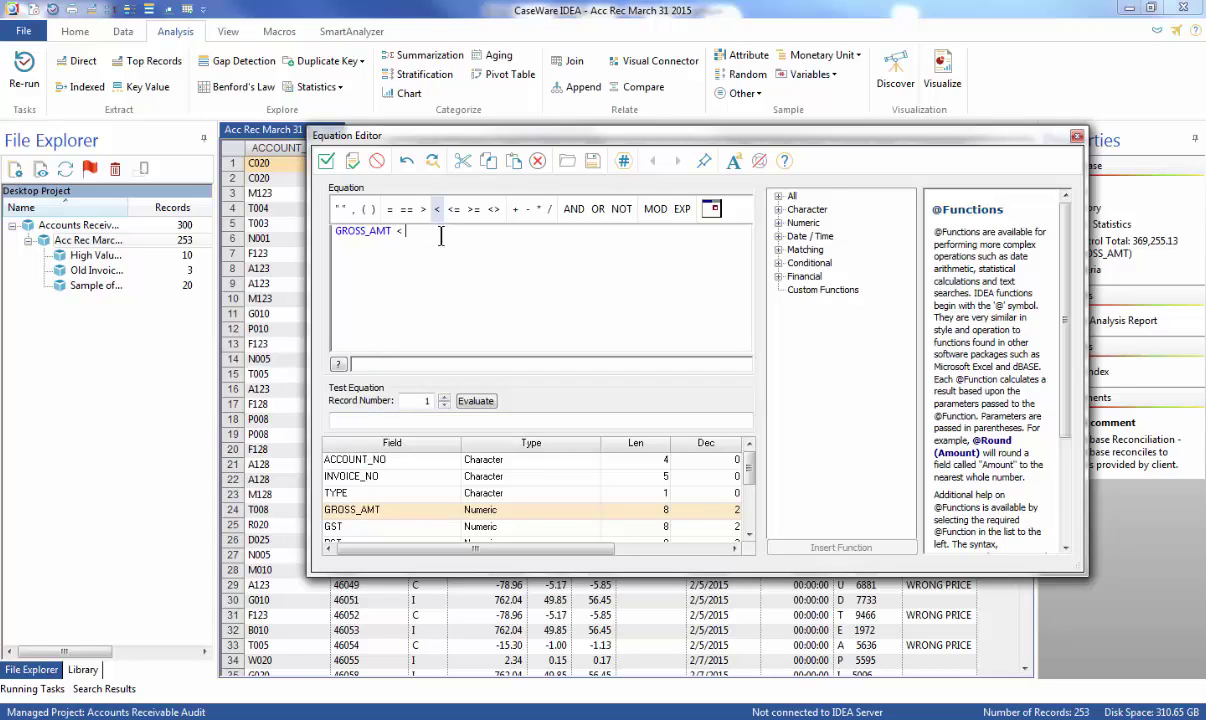
{"action": "type", "text": "0"}
{"action": "key", "text": "Return"}
{"action": "left_click", "coordinate": [327, 163]}
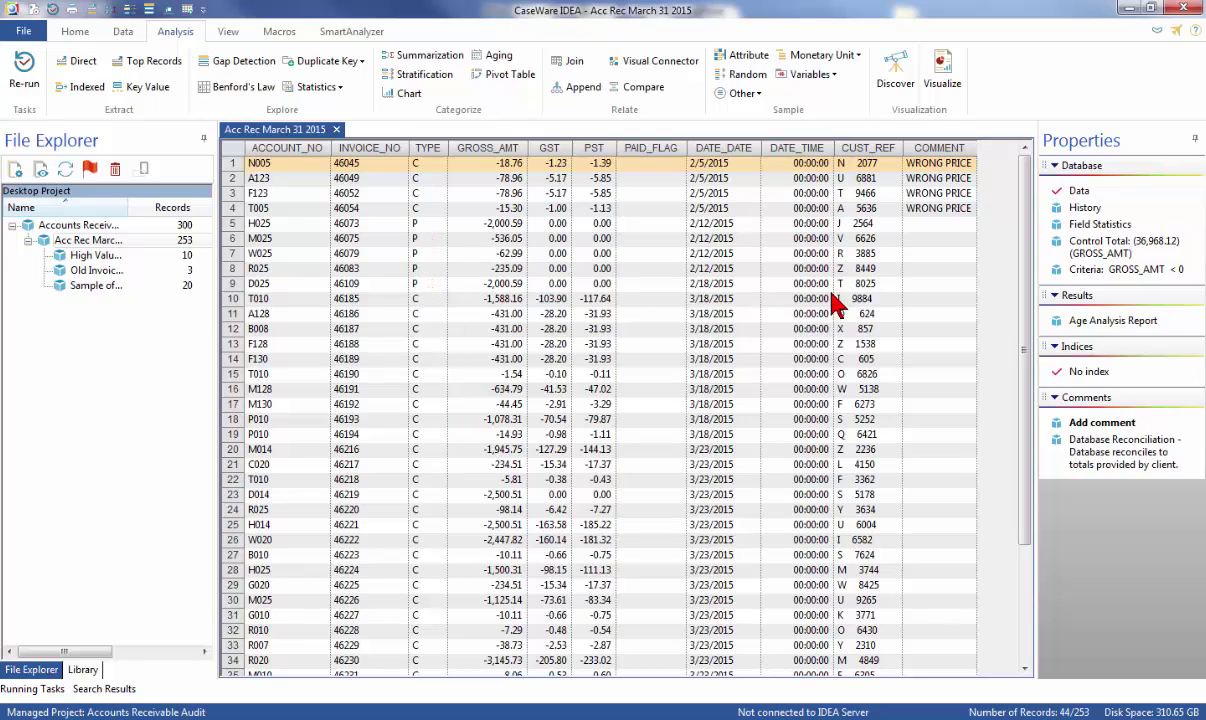
{"action": "left_click", "coordinate": [1098, 272]}
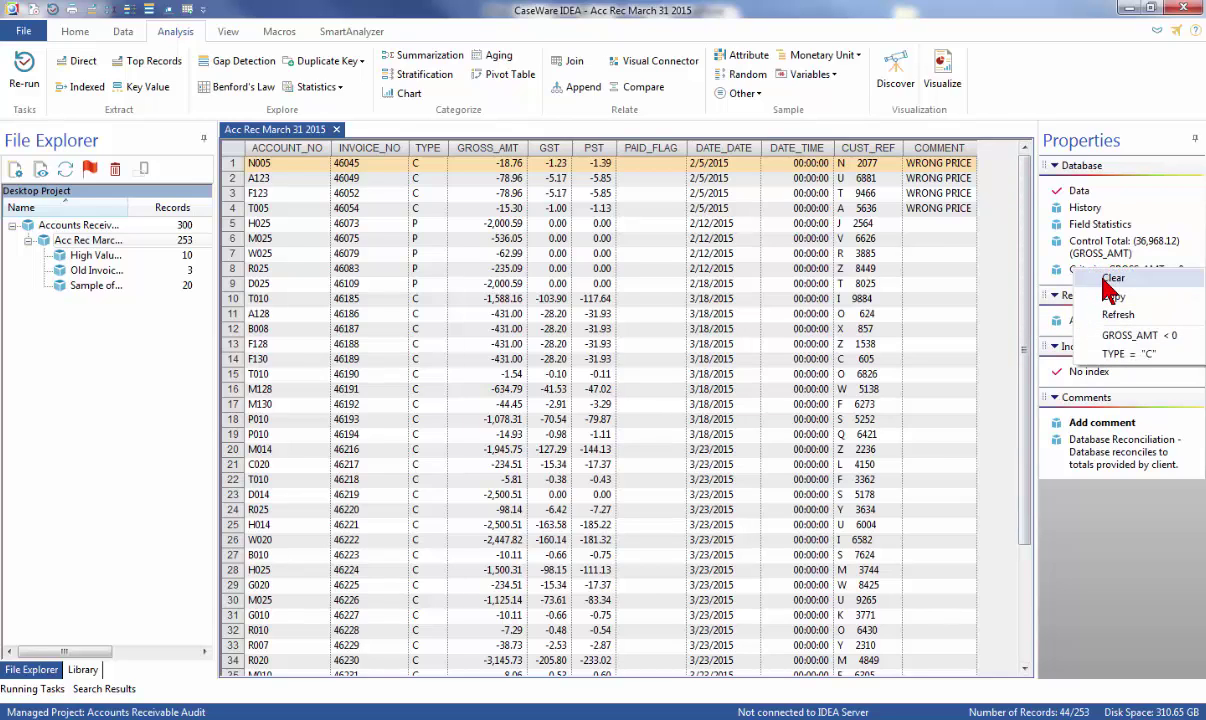
{"action": "left_click", "coordinate": [1108, 290]}
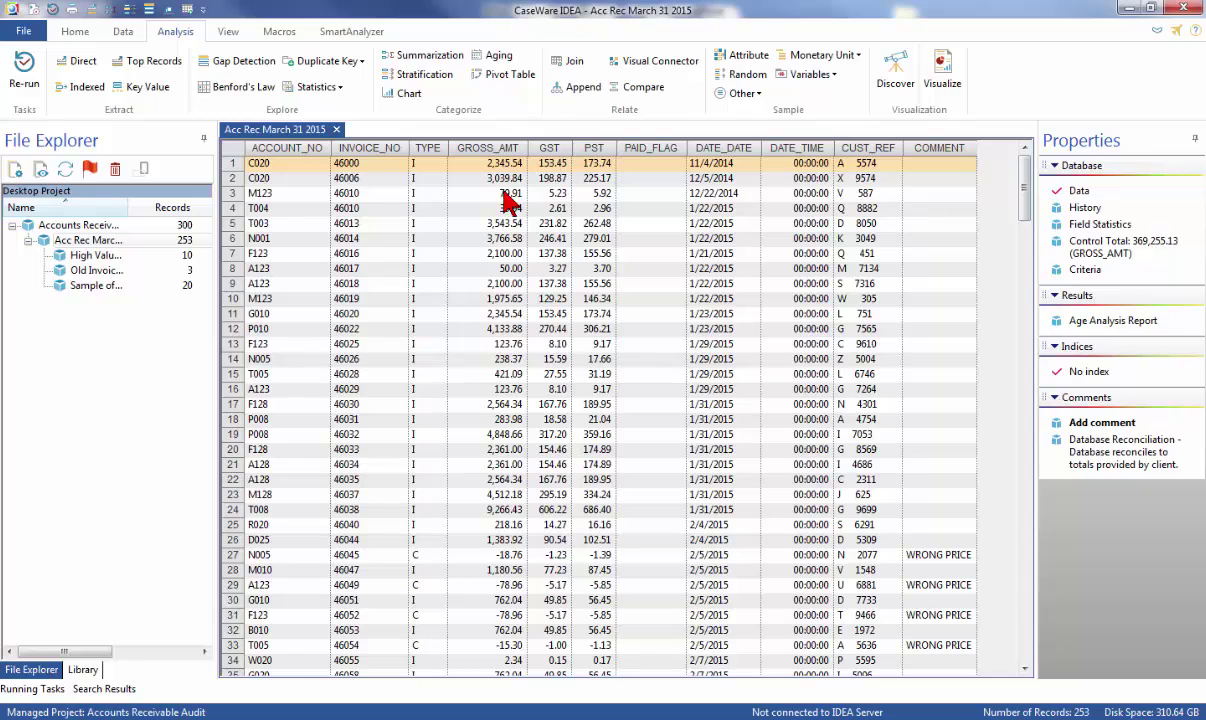
- Append a new field named NET in Field Manipulation for the Acc Rec March 31 2015 database
{"action": "left_click", "coordinate": [122, 31]}
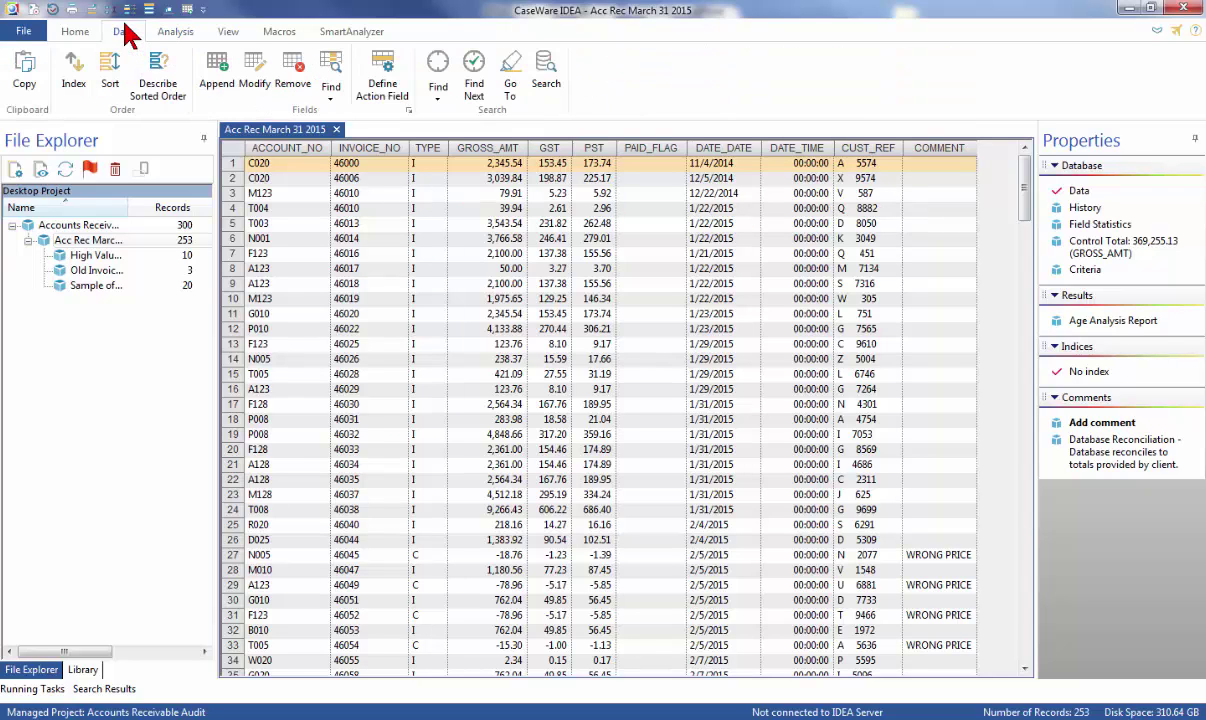
{"action": "left_click", "coordinate": [408, 111]}
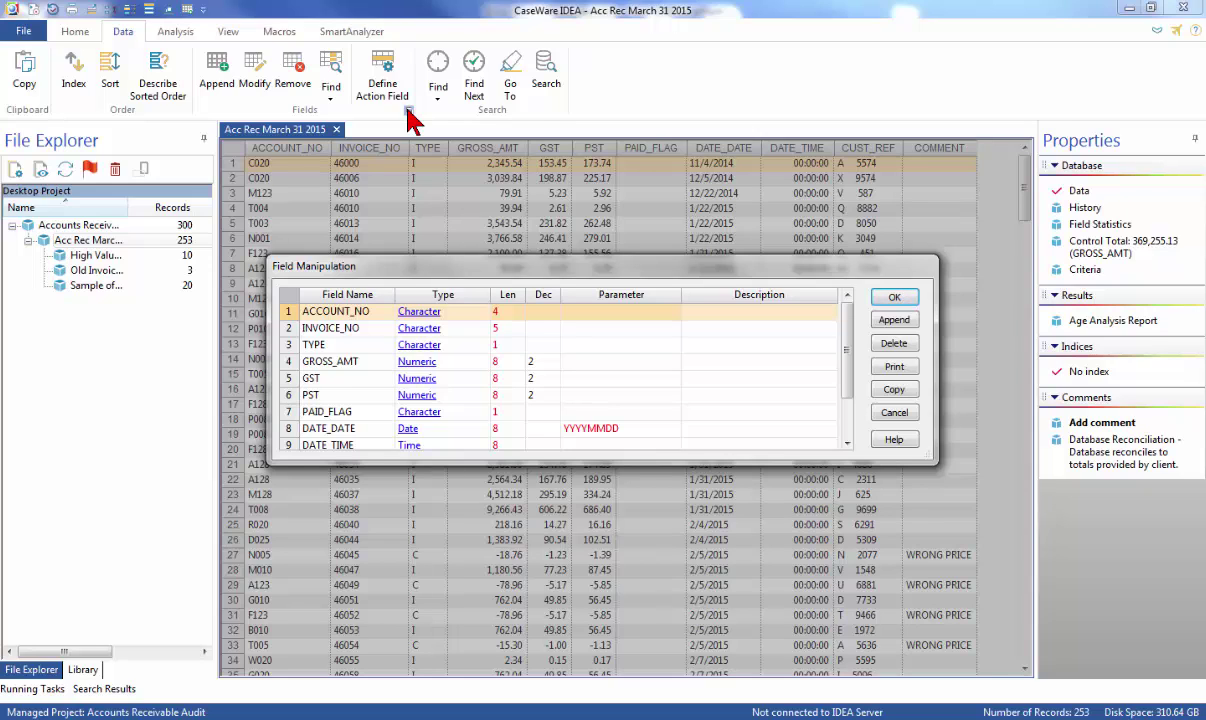
{"action": "left_click", "coordinate": [893, 322]}
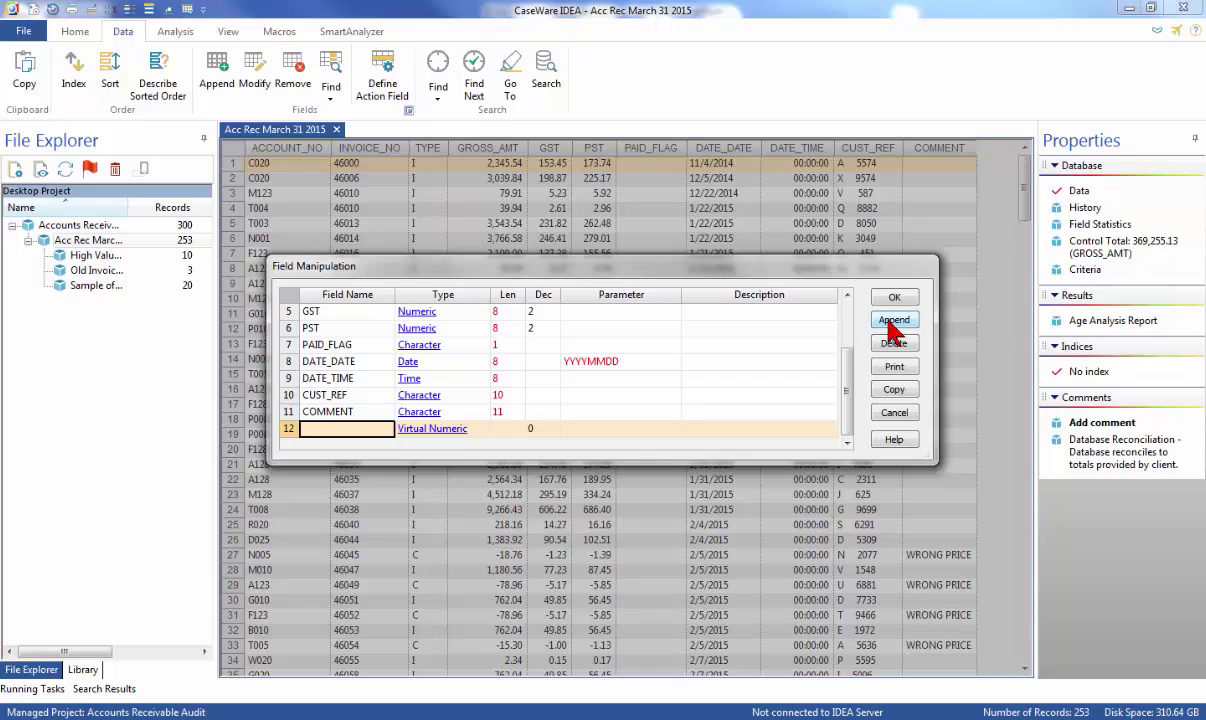
{"action": "type", "text": "NET"}
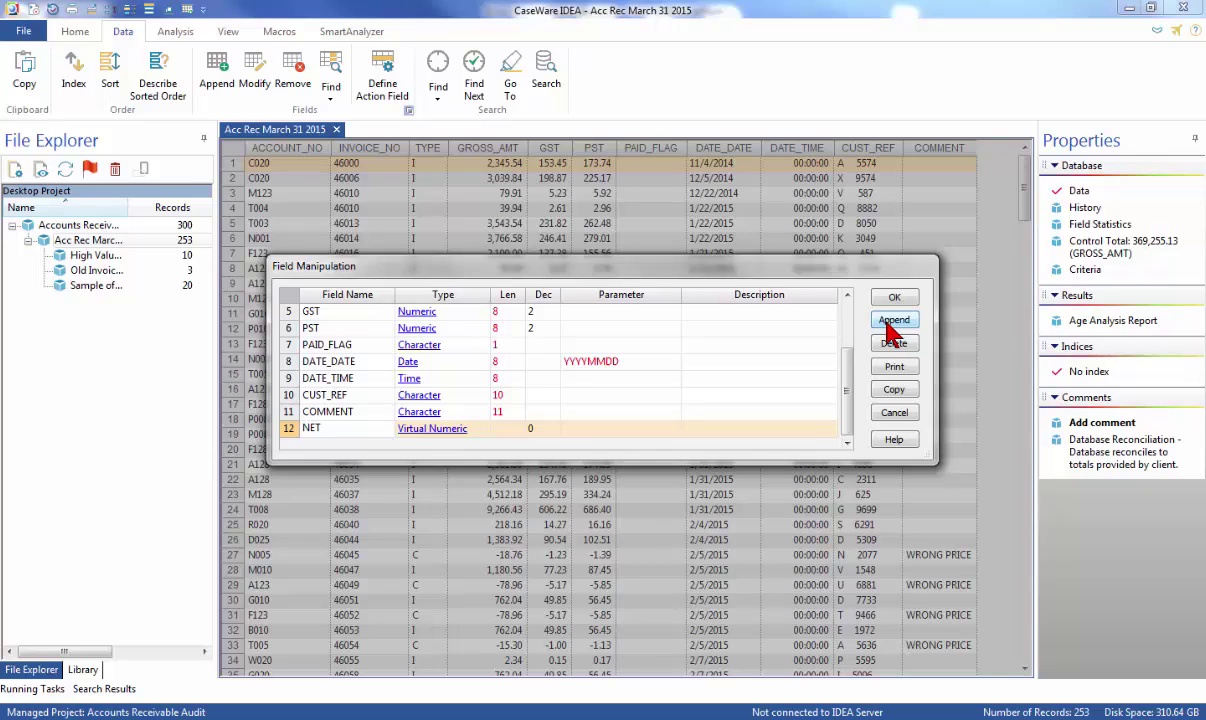
- Set the number of decimals for the new NET field to 2
{"action": "left_click", "coordinate": [545, 437]}
{"action": "type", "text": "2"}
{"action": "key", "text": "Return"}
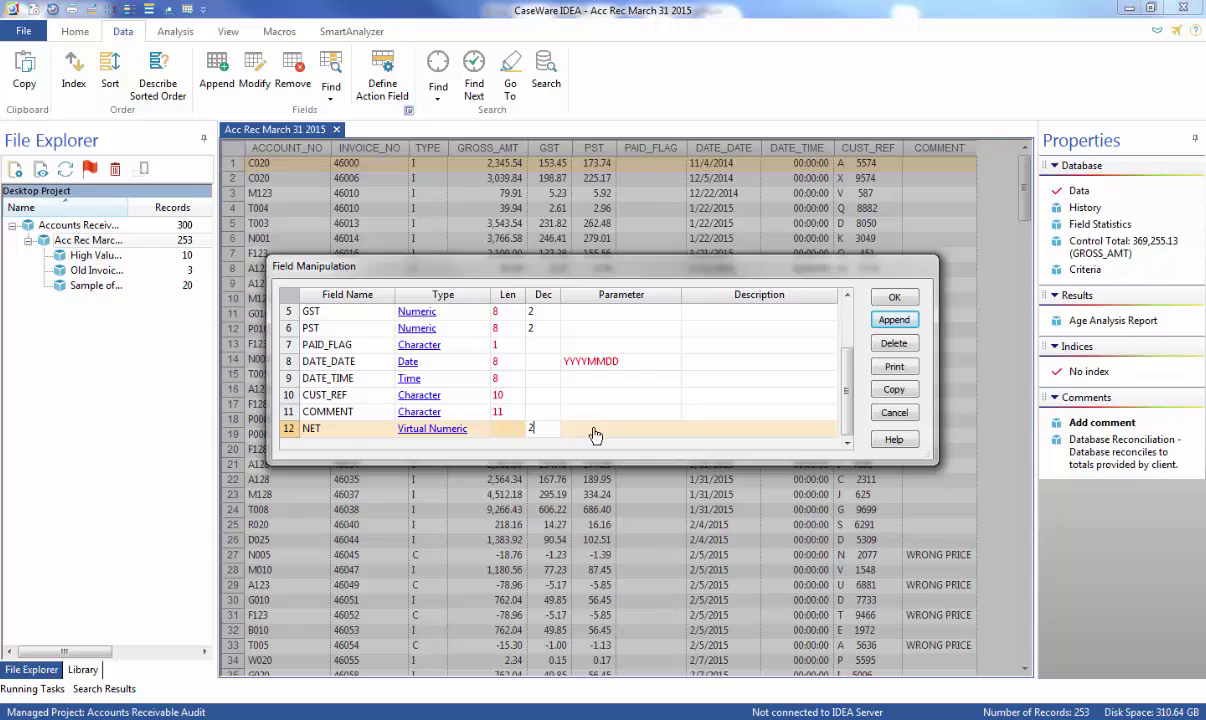
- Build the equation GROSS_AMT - ( GST + PST ) as the NET field's parameter in the Equation Editor
{"action": "left_click", "coordinate": [592, 433]}
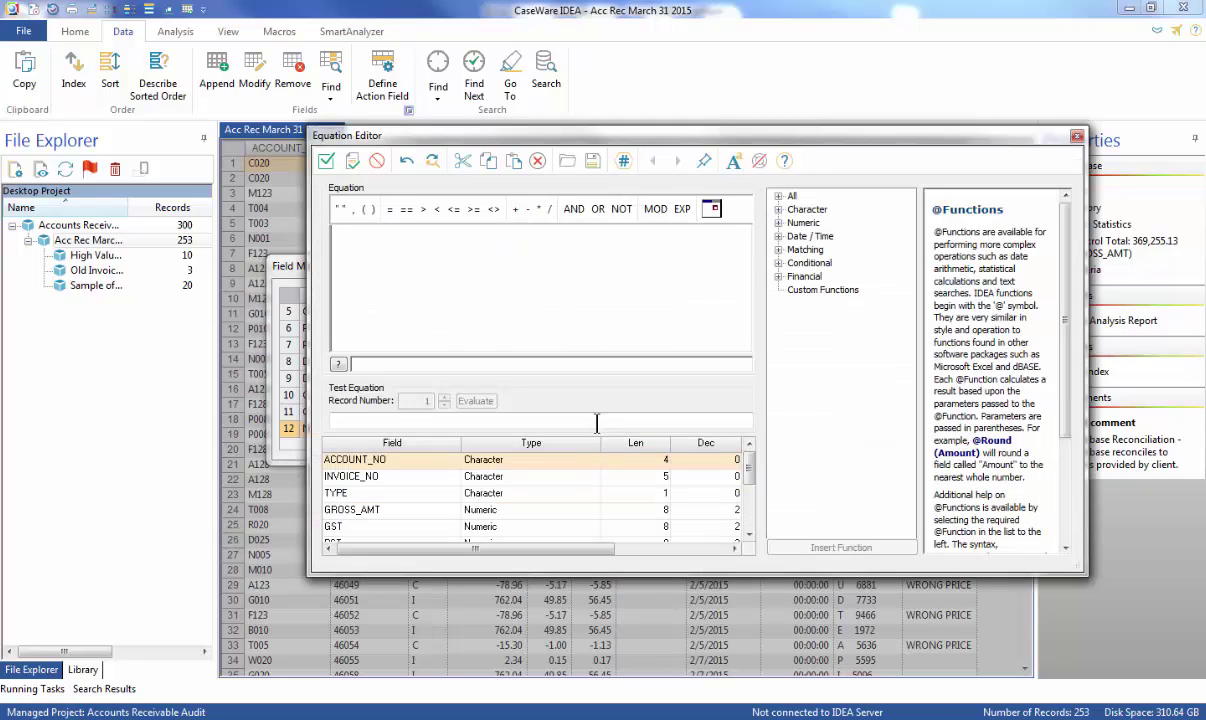
{"action": "double_click", "coordinate": [380, 511]}
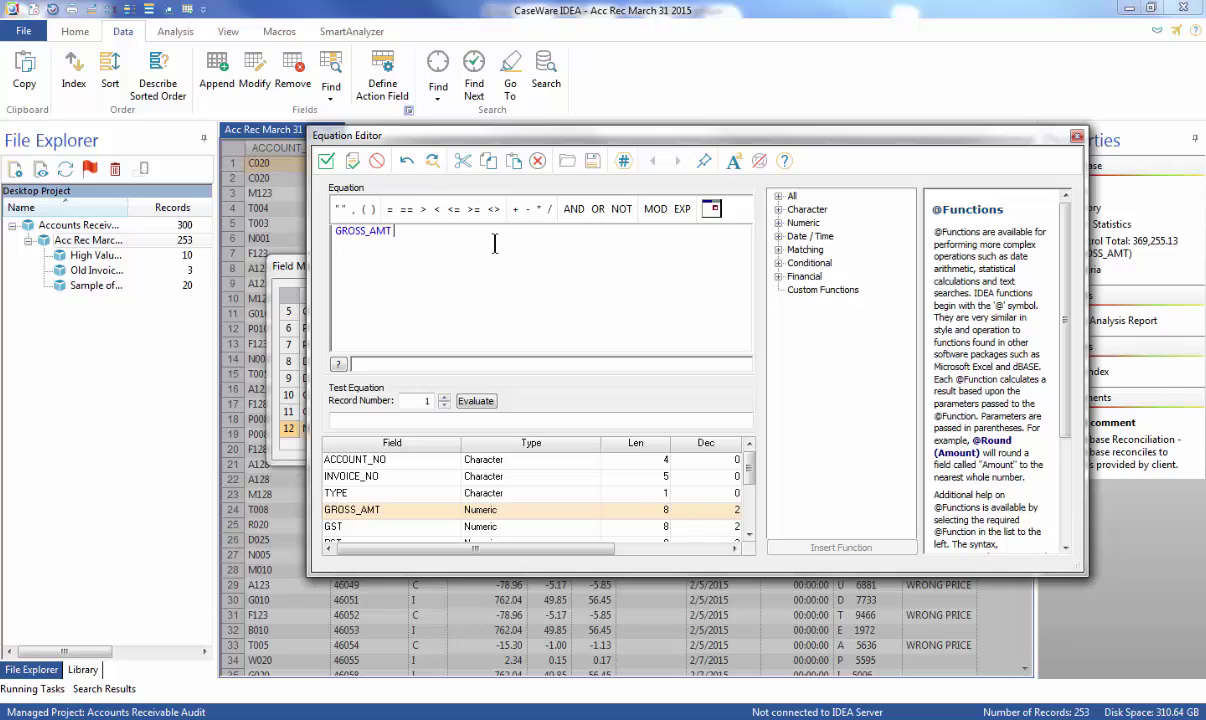
{"action": "left_click", "coordinate": [530, 212]}
{"action": "left_click", "coordinate": [368, 212]}
{"action": "double_click", "coordinate": [345, 526]}
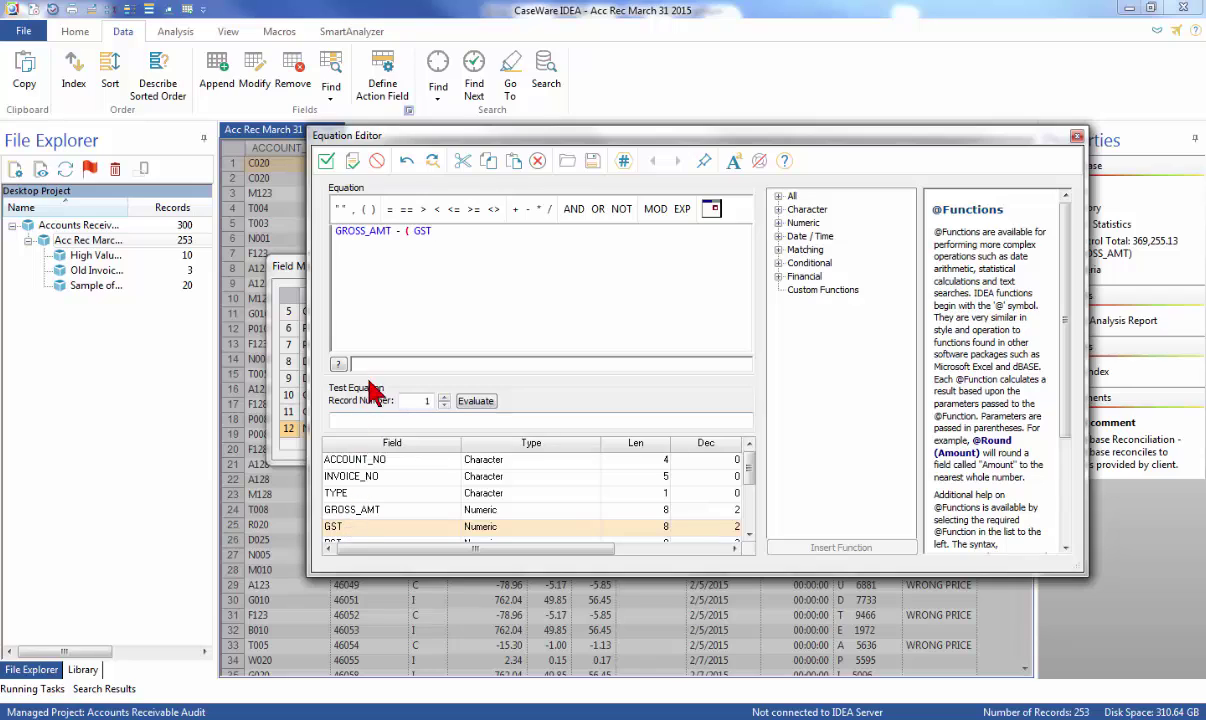
{"action": "left_click", "coordinate": [517, 211]}
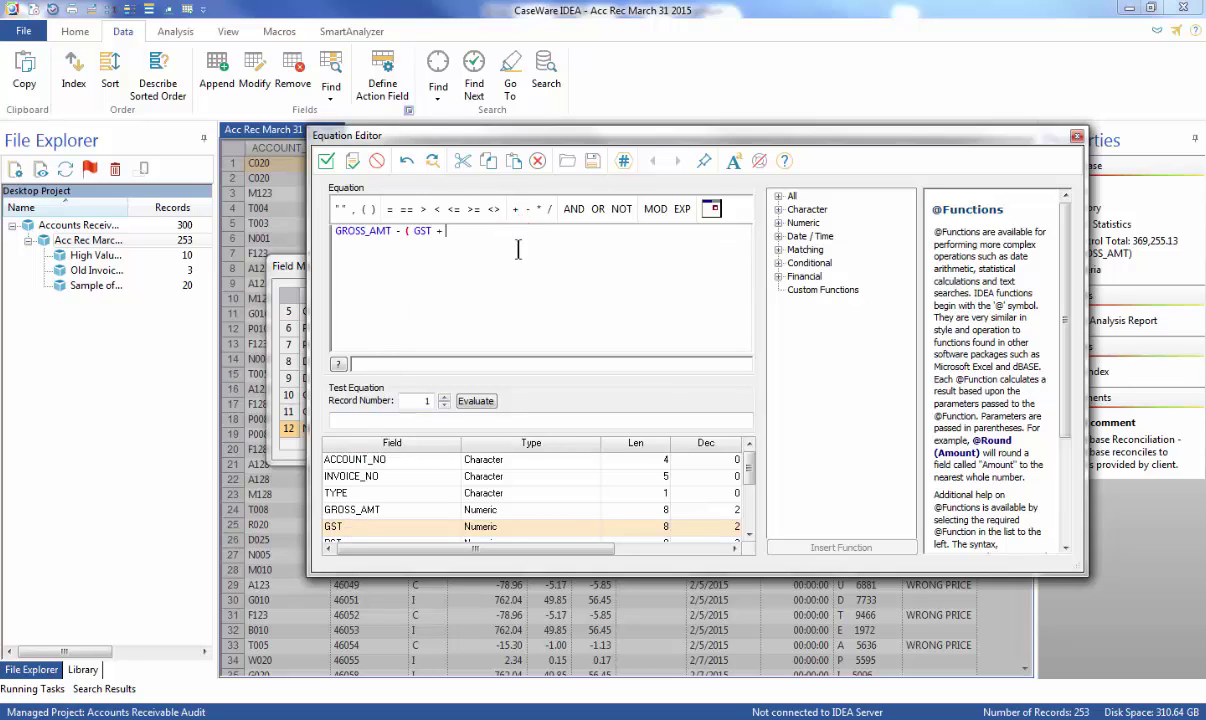
{"action": "left_click", "coordinate": [749, 535]}
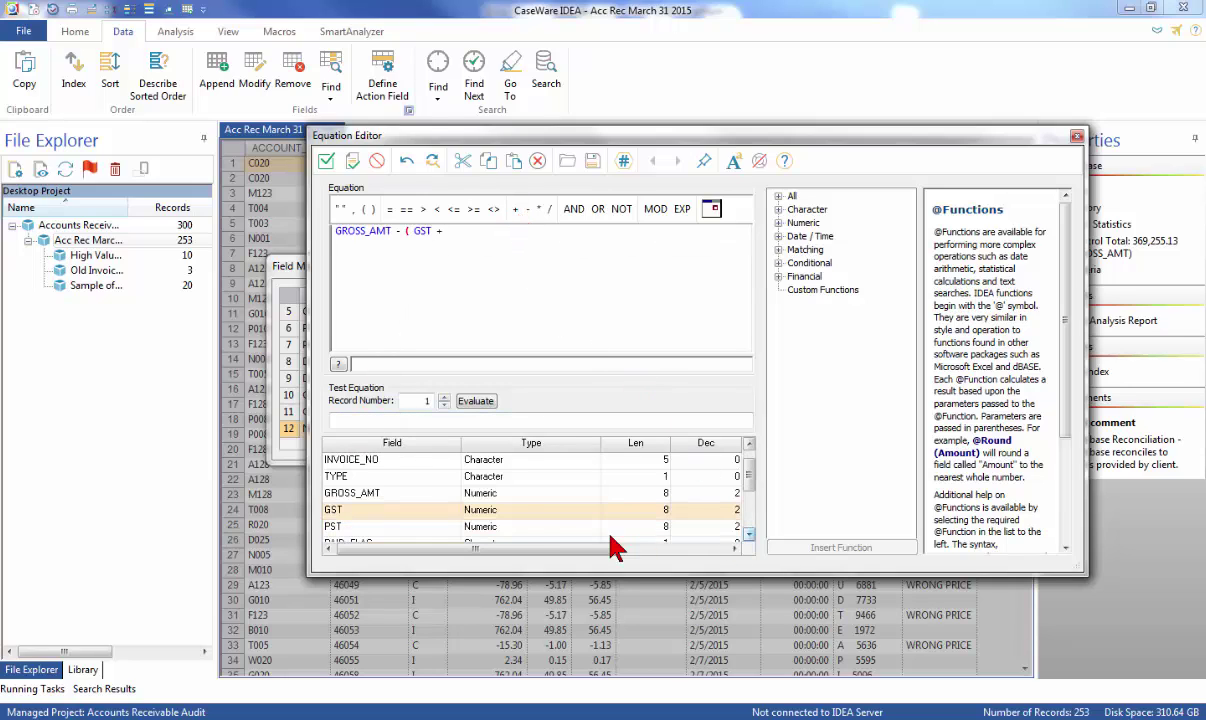
{"action": "left_click", "coordinate": [335, 530]}
{"action": "double_click", "coordinate": [335, 530]}
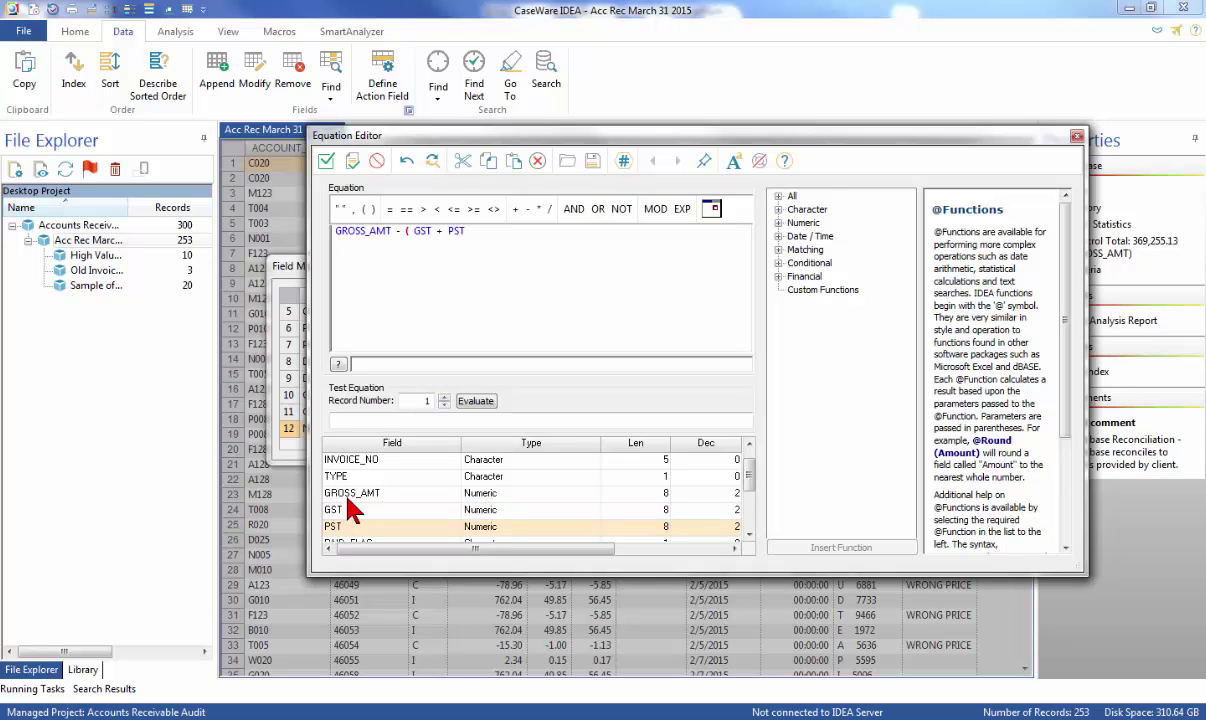
{"action": "left_click", "coordinate": [405, 232]}
{"action": "left_click", "coordinate": [365, 209]}
{"action": "key", "text": "End"}
{"action": "left_click", "coordinate": [372, 209]}
- Check the NET equation's validity, accept it, and apply the field changes to the Acc Rec March 31 2015 database
{"action": "left_click", "coordinate": [352, 161]}
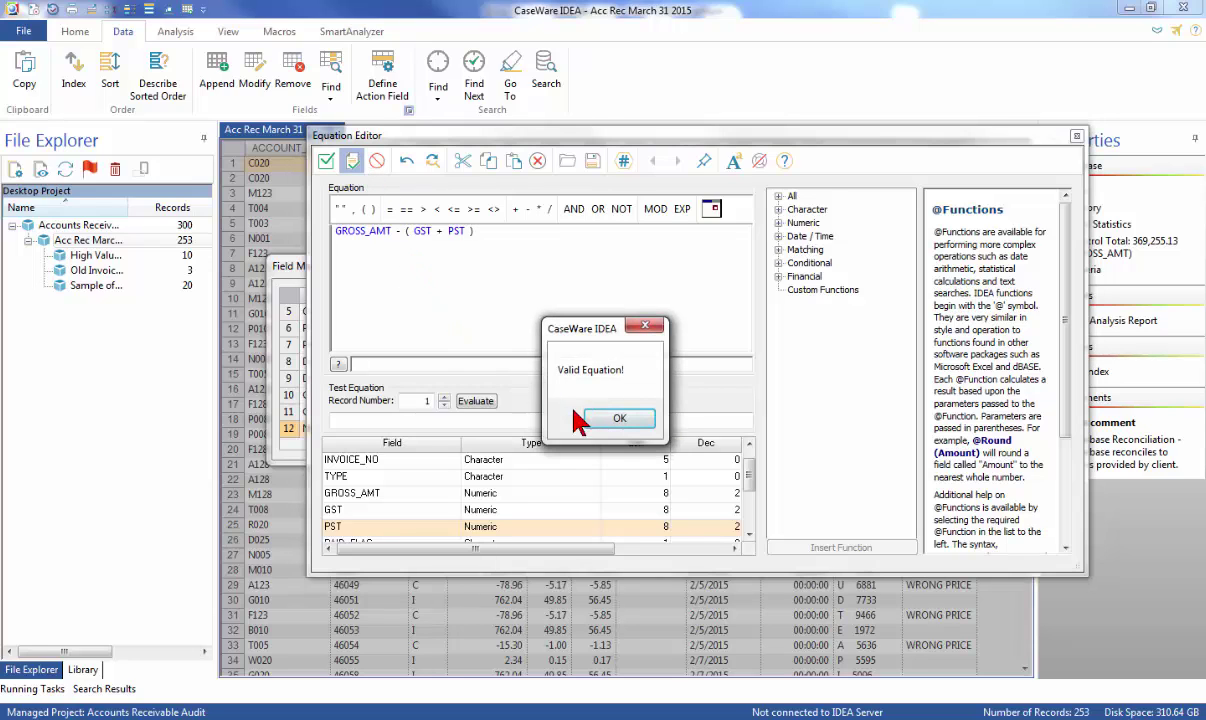
{"action": "left_click", "coordinate": [605, 418]}
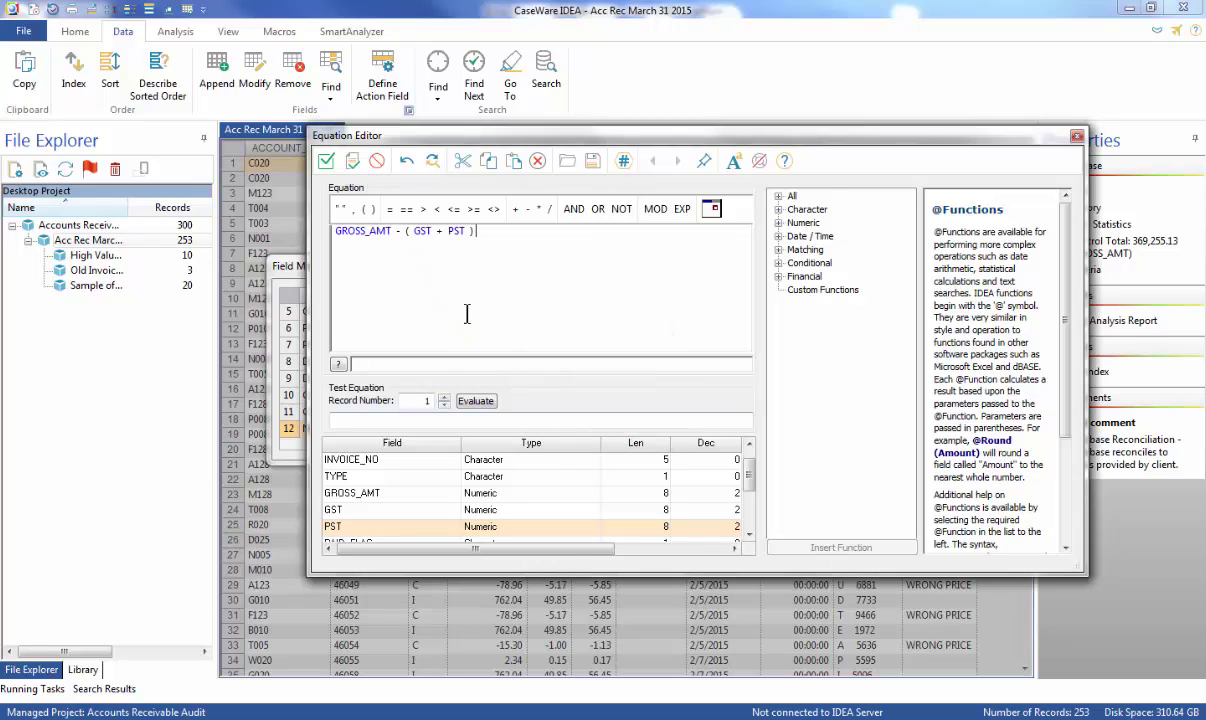
{"action": "left_click", "coordinate": [326, 162]}
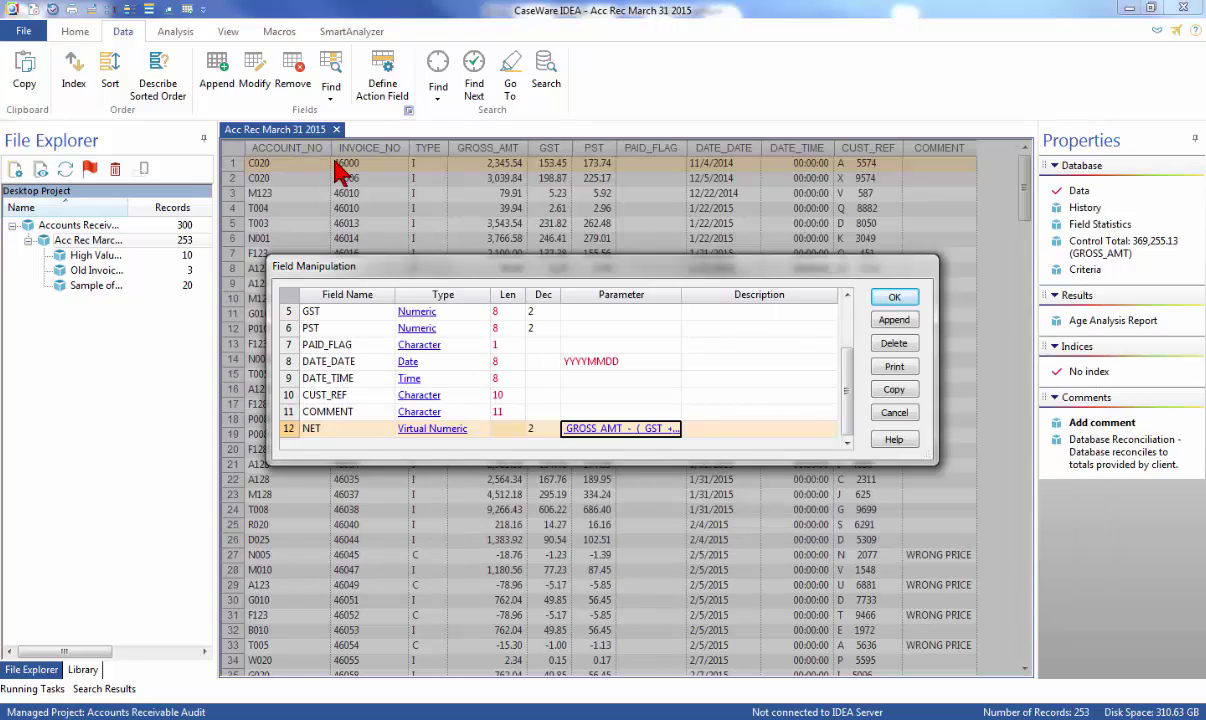
{"action": "left_click", "coordinate": [894, 300]}
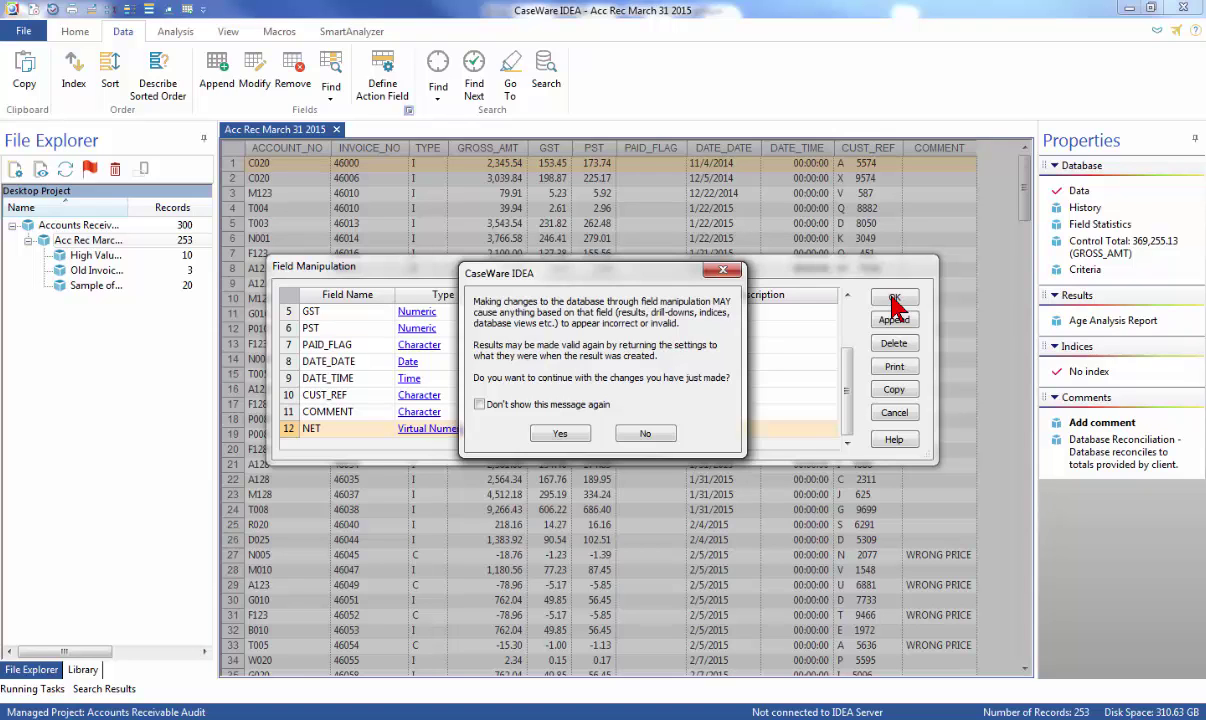
{"action": "left_click", "coordinate": [571, 434]}
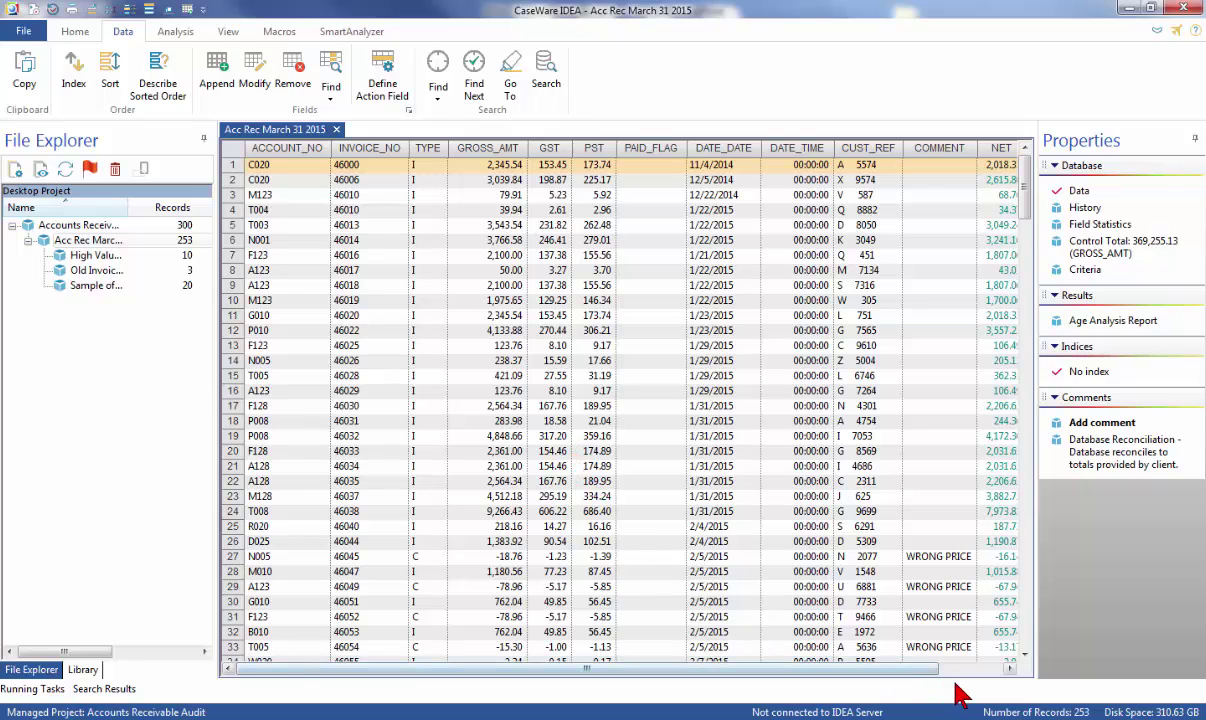
- Inspect the NET column and its equation, look up the Append Field entry in the database history, and return to the data
{"action": "left_click", "coordinate": [1007, 675]}
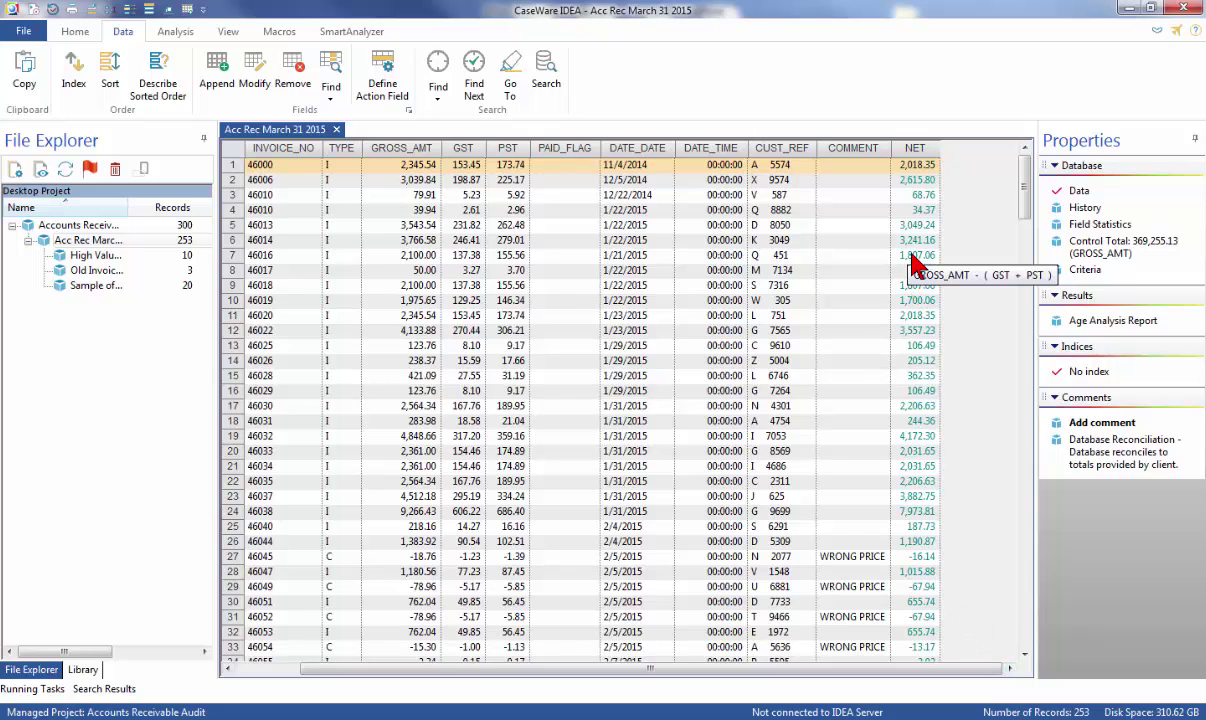
{"action": "mouse_move", "coordinate": [917, 148]}
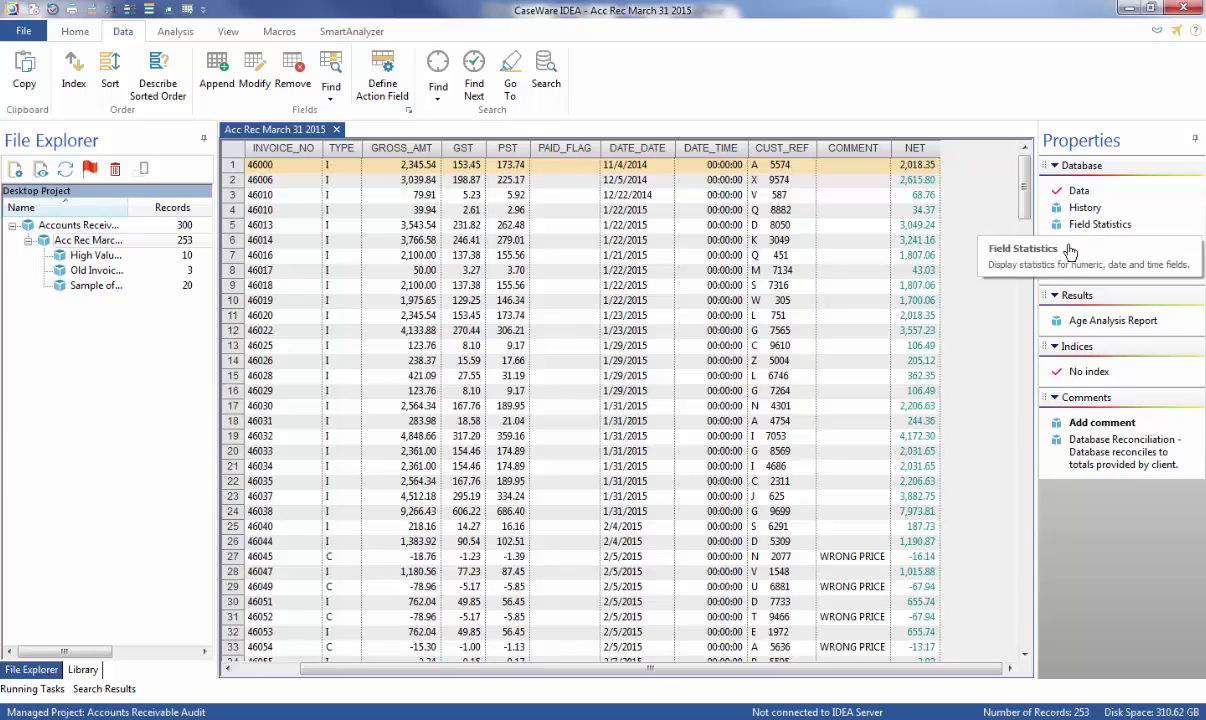
{"action": "left_click", "coordinate": [1084, 209]}
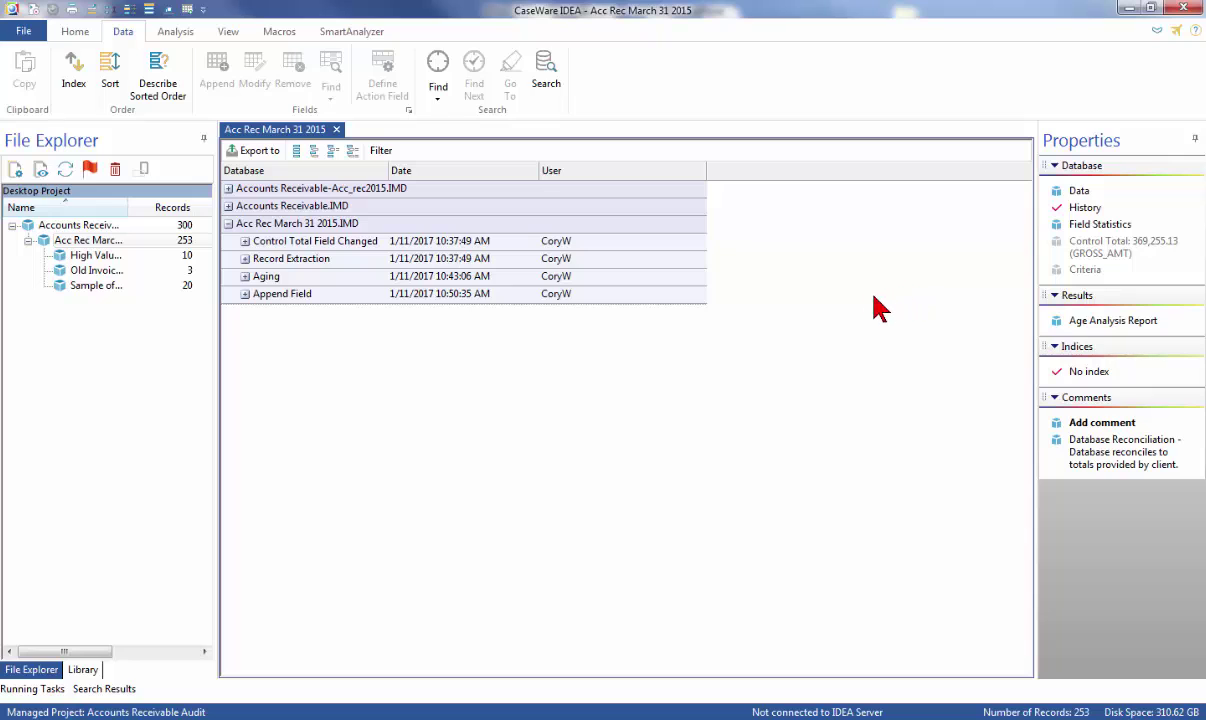
{"action": "left_click", "coordinate": [244, 295]}
{"action": "left_click", "coordinate": [244, 295]}
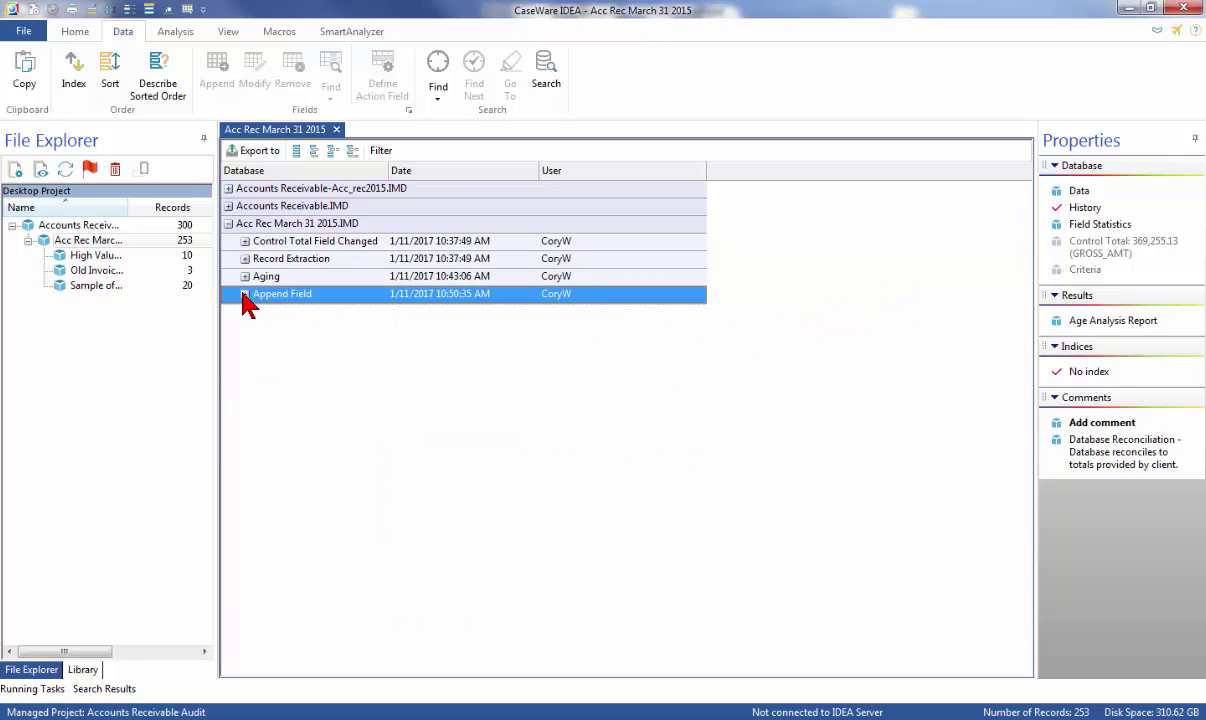
{"action": "left_click", "coordinate": [1080, 192]}
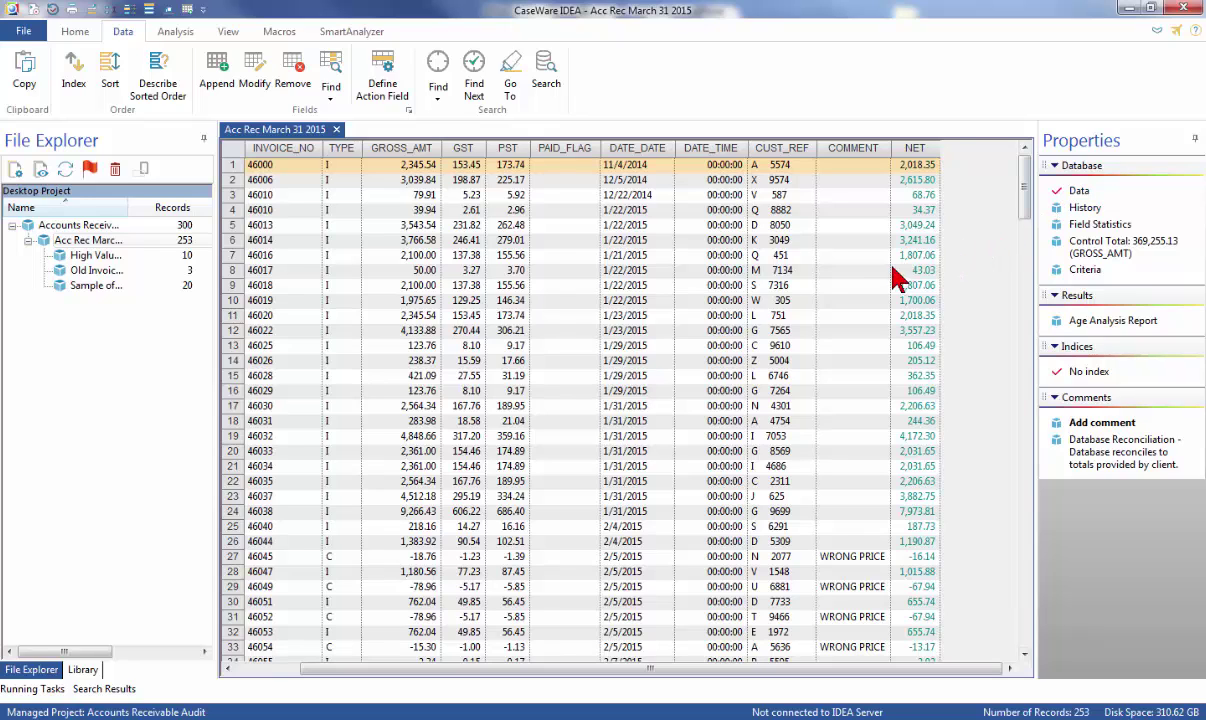
- Set up a Summarization by ACCOUNT_NO that totals GROSS_AMT, GST, PST and NET, with no additional fields included
{"action": "left_click", "coordinate": [188, 33]}
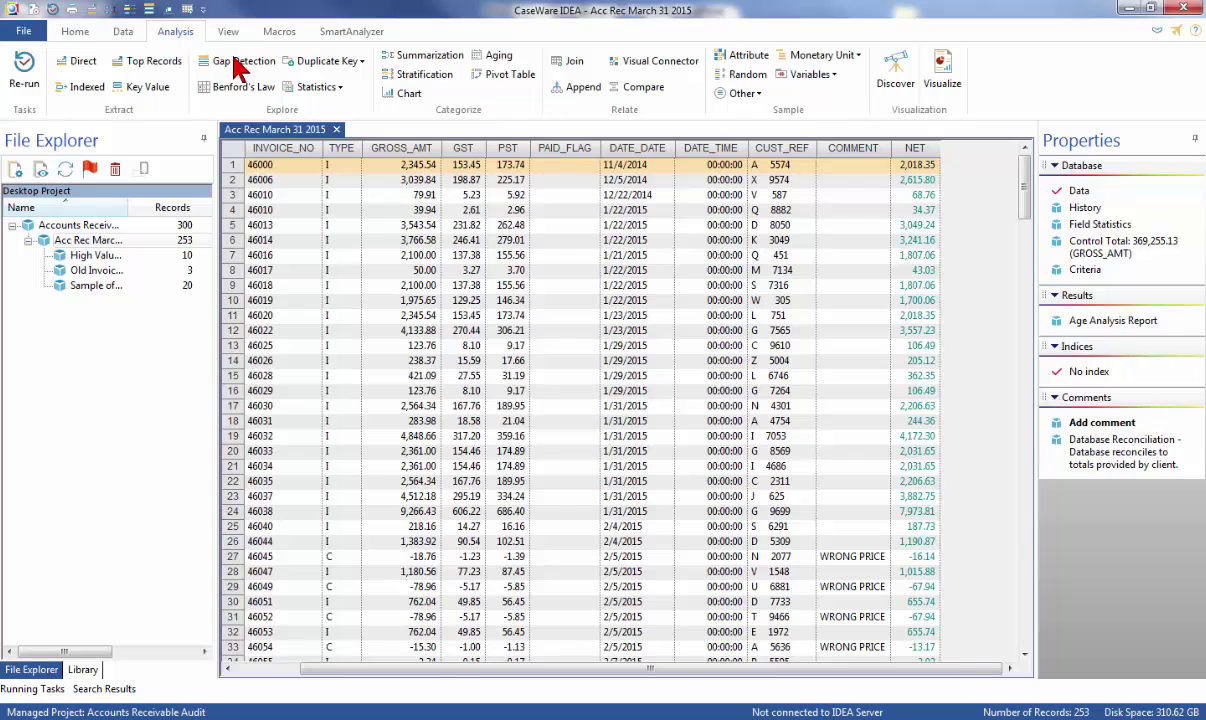
{"action": "left_click", "coordinate": [412, 58]}
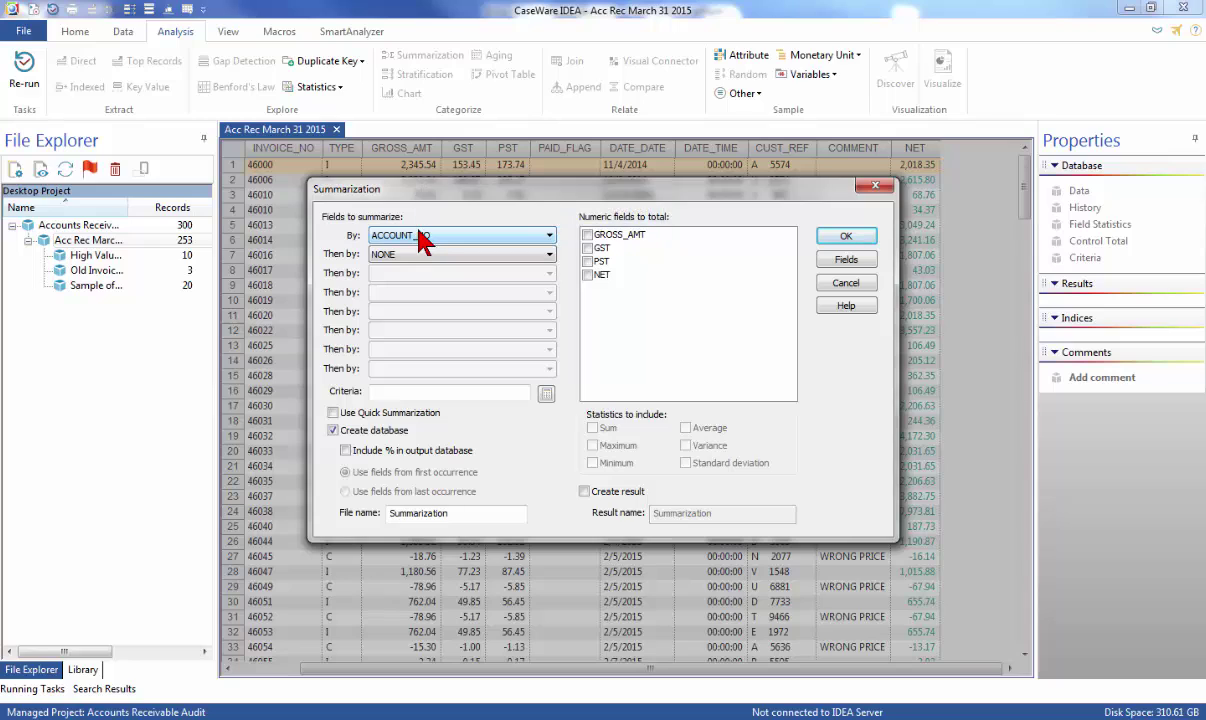
{"action": "left_click", "coordinate": [586, 235]}
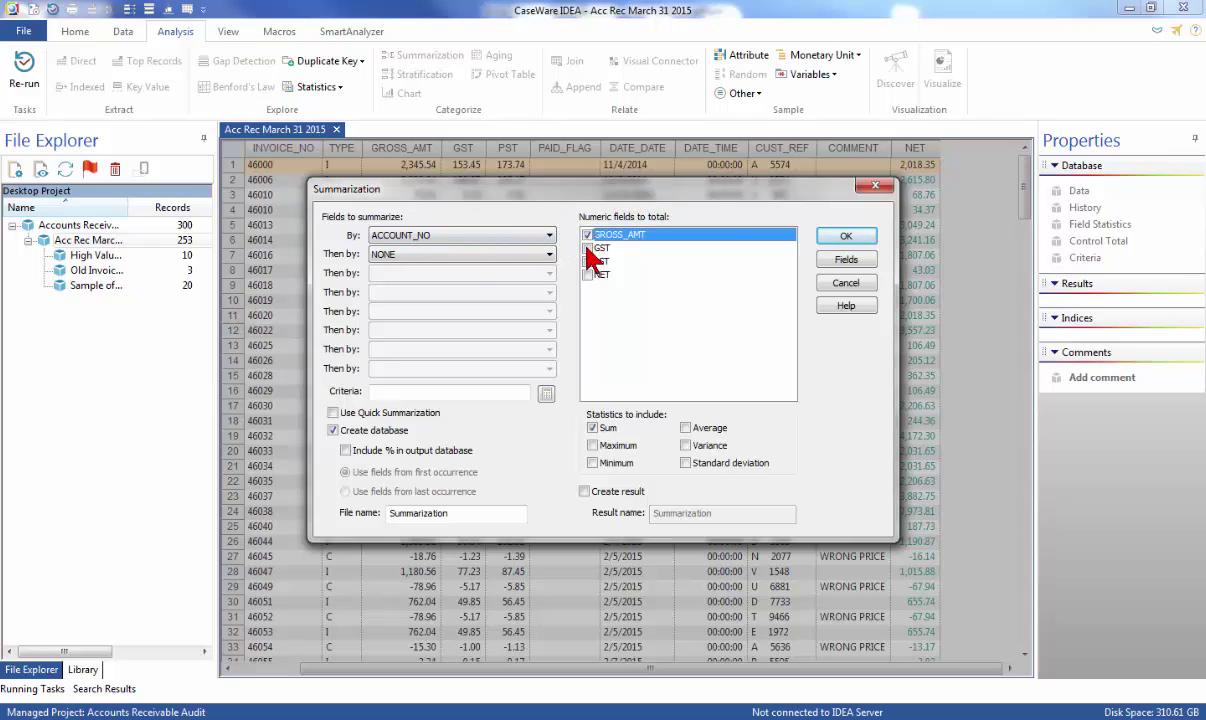
{"action": "left_click", "coordinate": [587, 248]}
{"action": "left_click", "coordinate": [587, 261]}
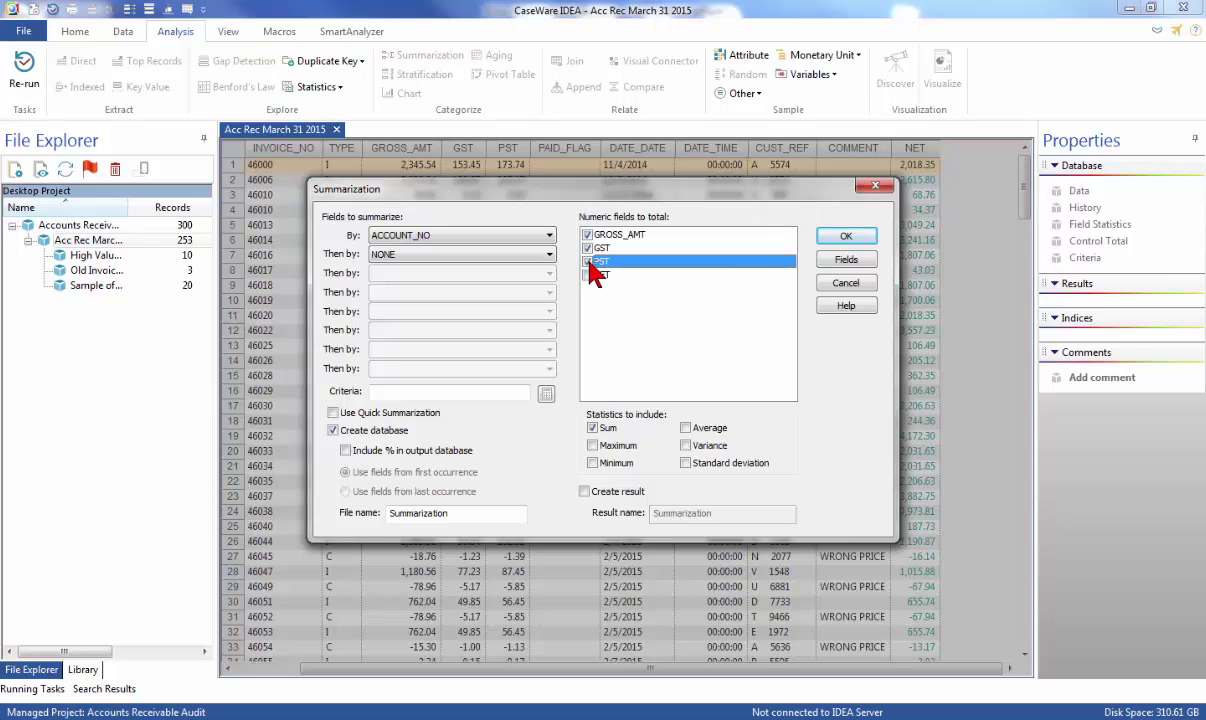
{"action": "left_click", "coordinate": [588, 274]}
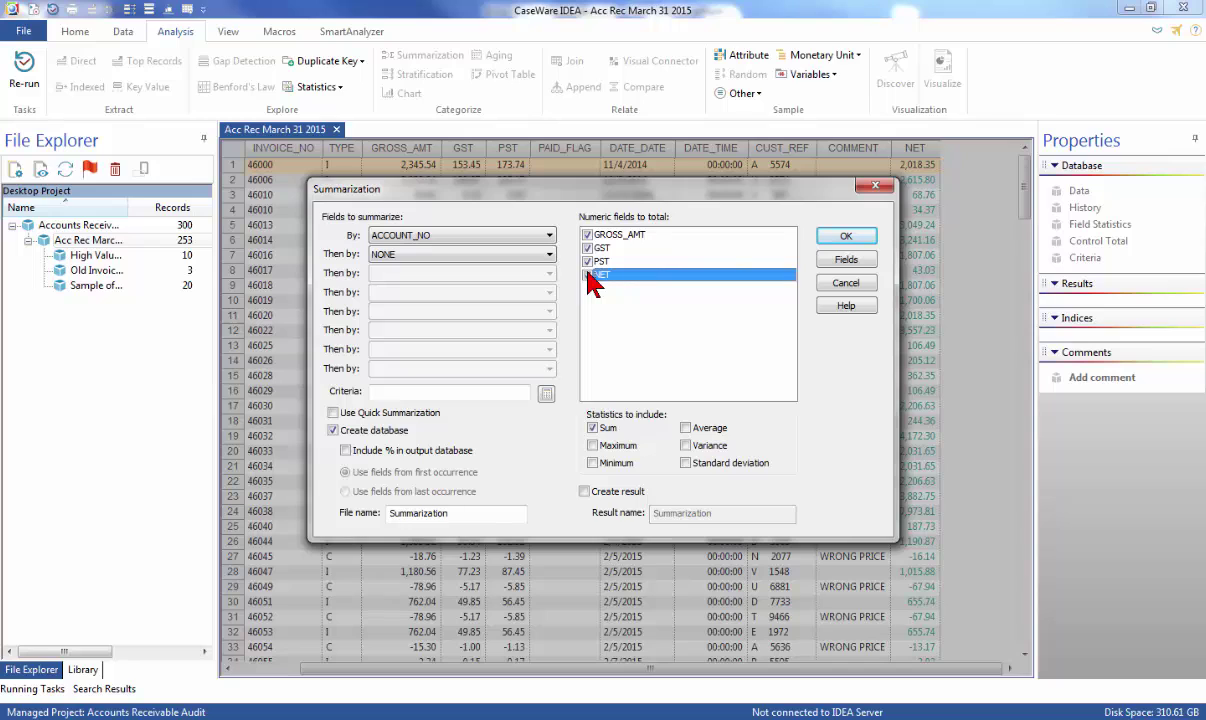
{"action": "left_click", "coordinate": [834, 262]}
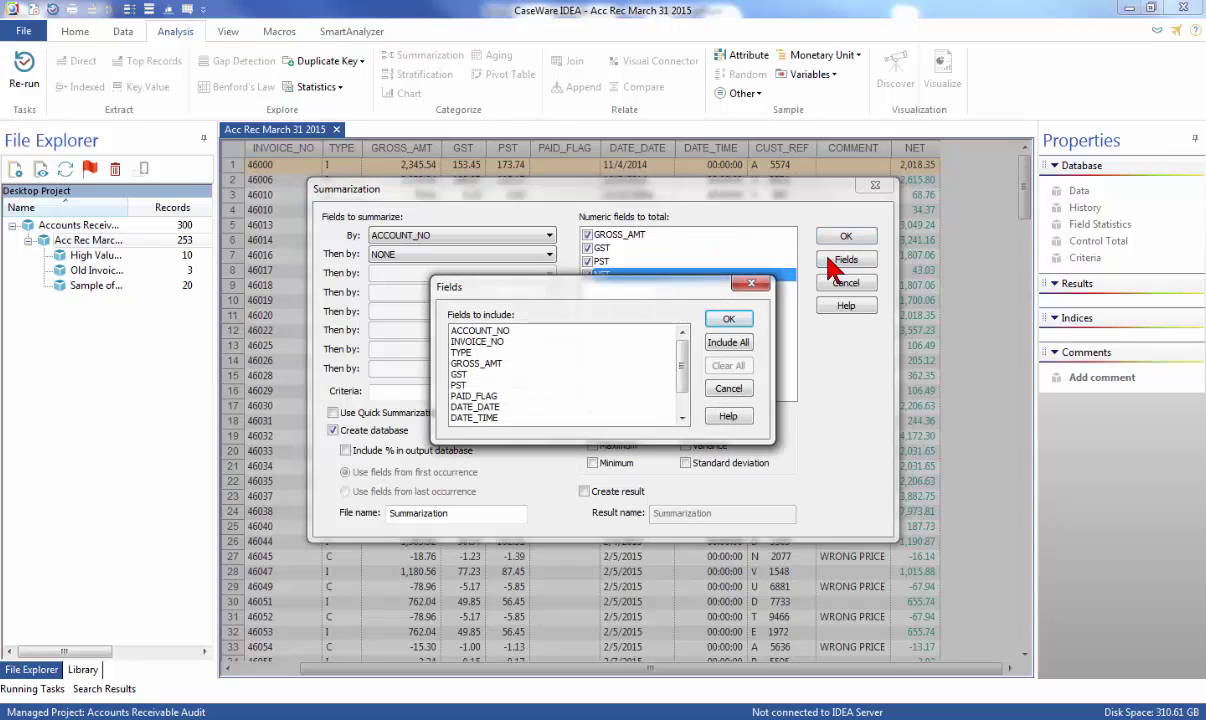
{"action": "left_click", "coordinate": [736, 318]}
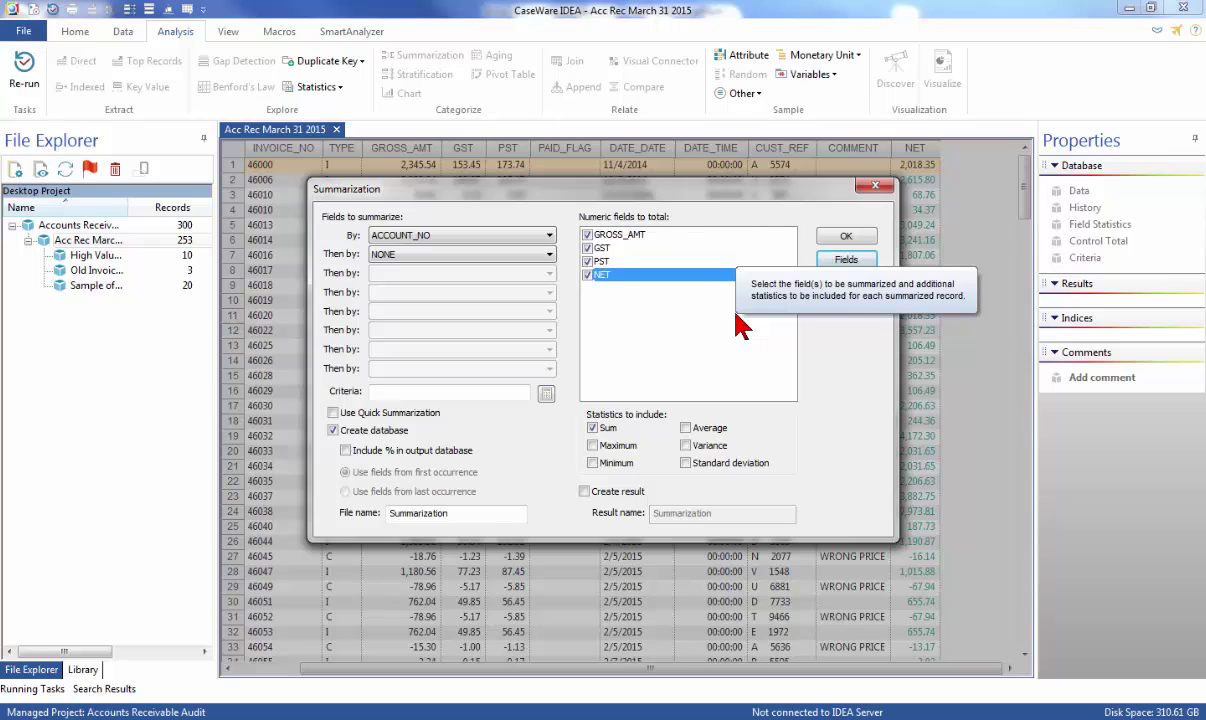
- Enable Quick Summarization, name the output database Balances by Customer, and run the summarization
{"action": "left_click", "coordinate": [408, 416]}
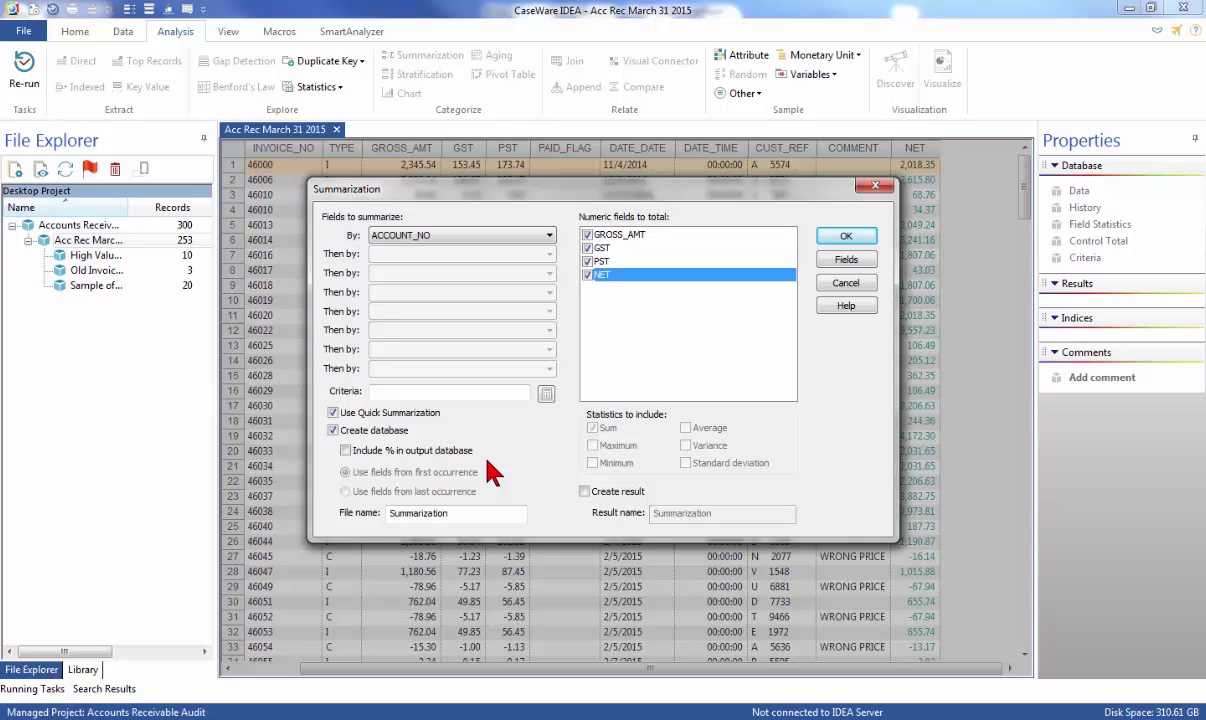
{"action": "double_click", "coordinate": [463, 512]}
{"action": "left_click", "coordinate": [463, 512]}
{"action": "double_click", "coordinate": [463, 512]}
{"action": "type", "text": "B"}
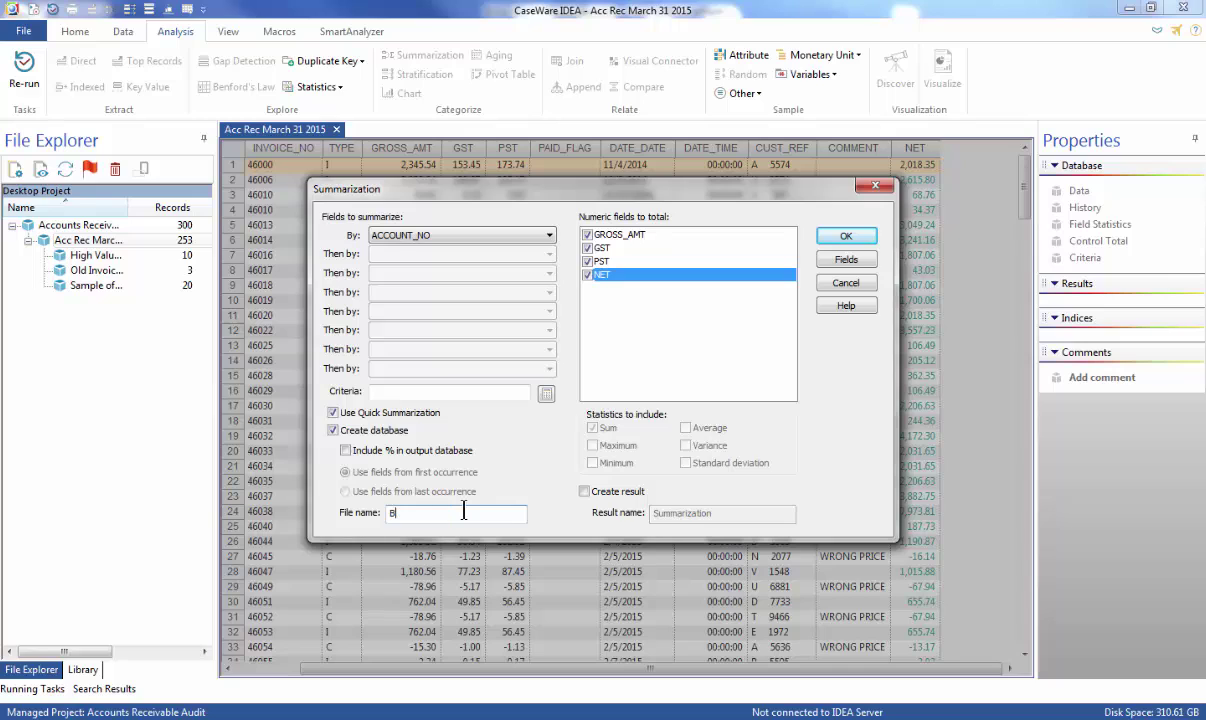
{"action": "type", "text": "alances by Customer"}
{"action": "left_click", "coordinate": [857, 238]}
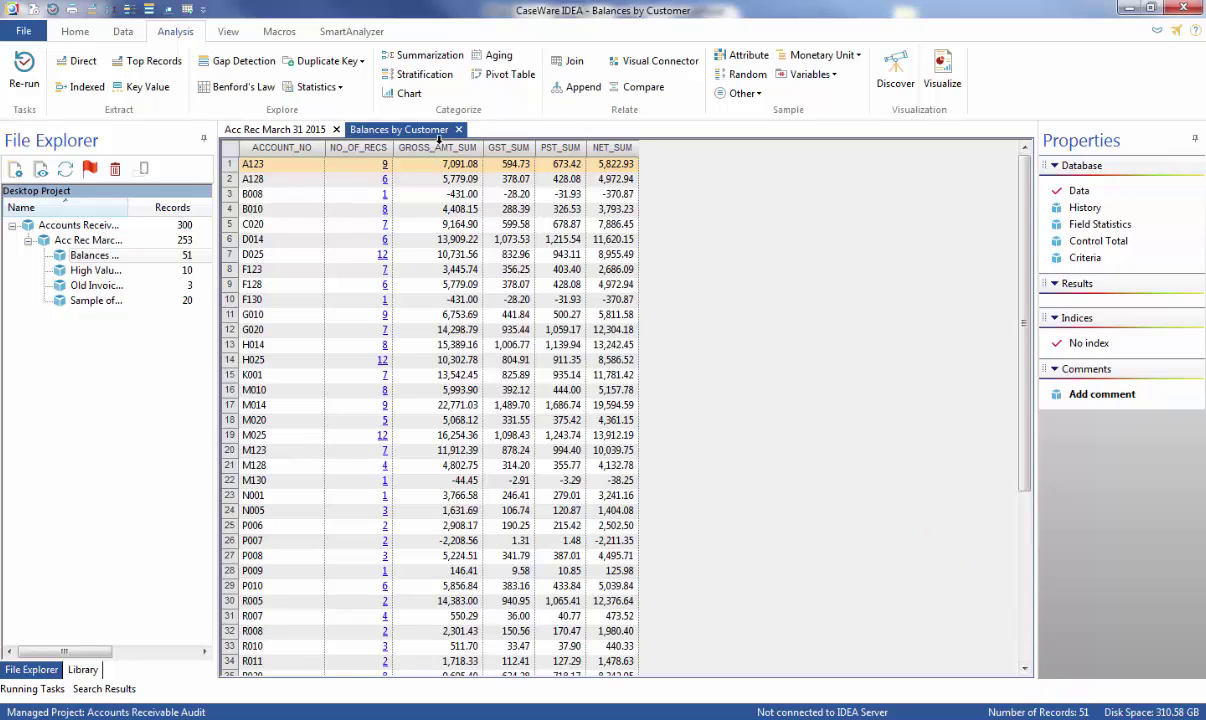
- Sort the Balances by Customer database by GROSS_AMT_SUM in ascending and then descending order
{"action": "double_click", "coordinate": [436, 147]}
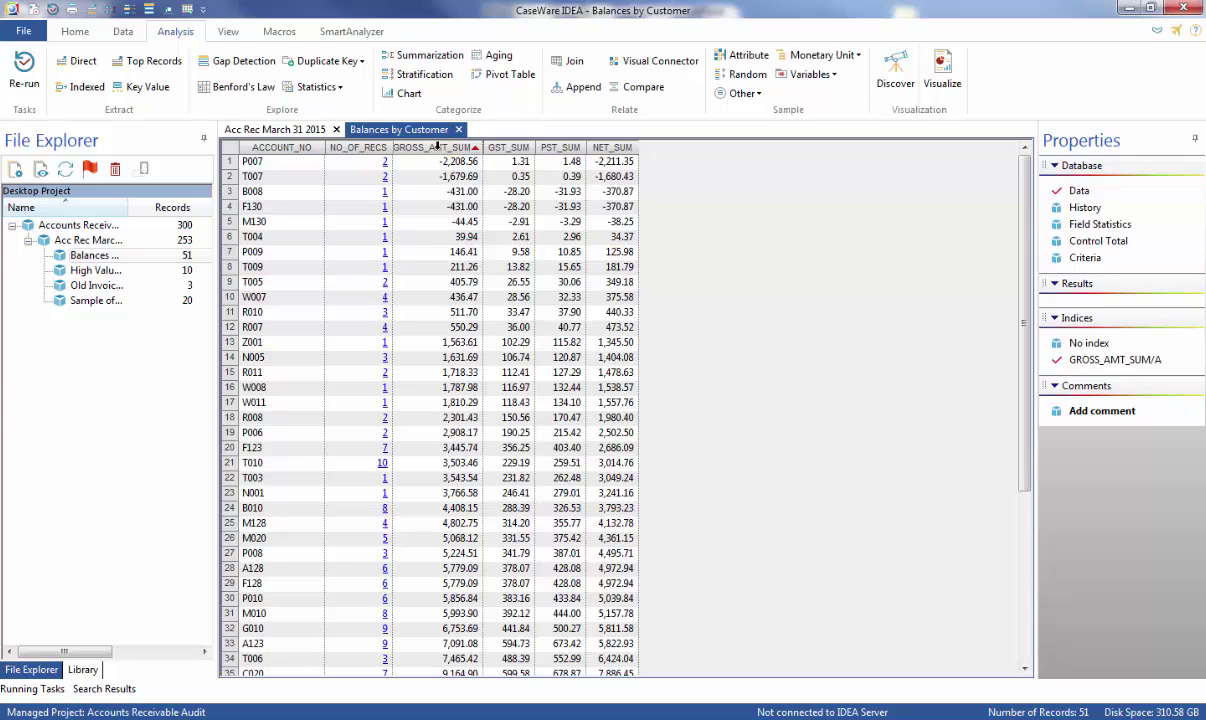
{"action": "double_click", "coordinate": [443, 153]}
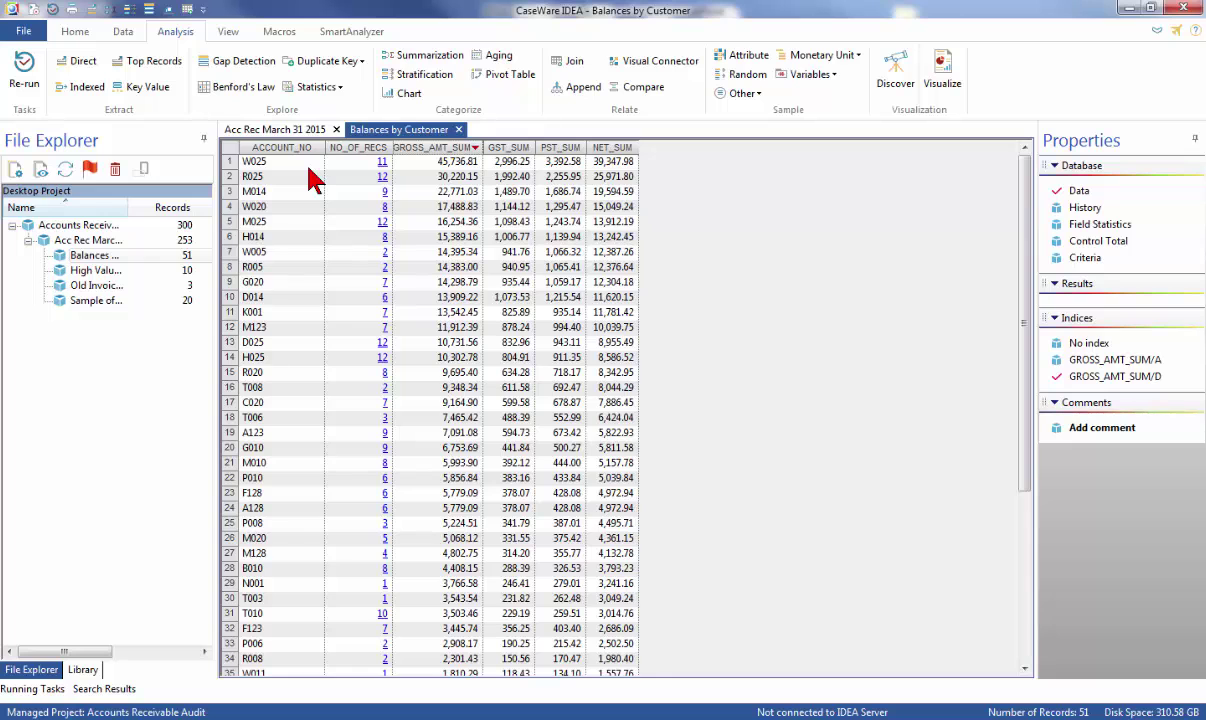
- Close all open databases
{"action": "left_click", "coordinate": [24, 31]}
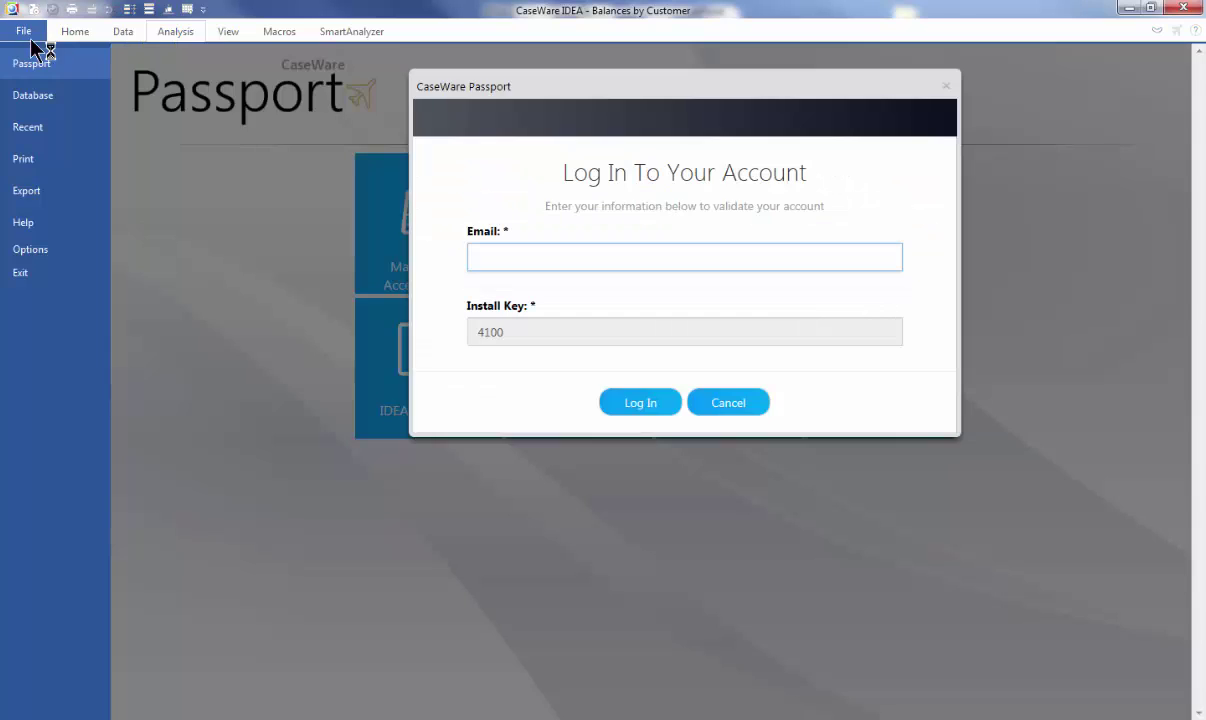
{"action": "left_click", "coordinate": [33, 96]}
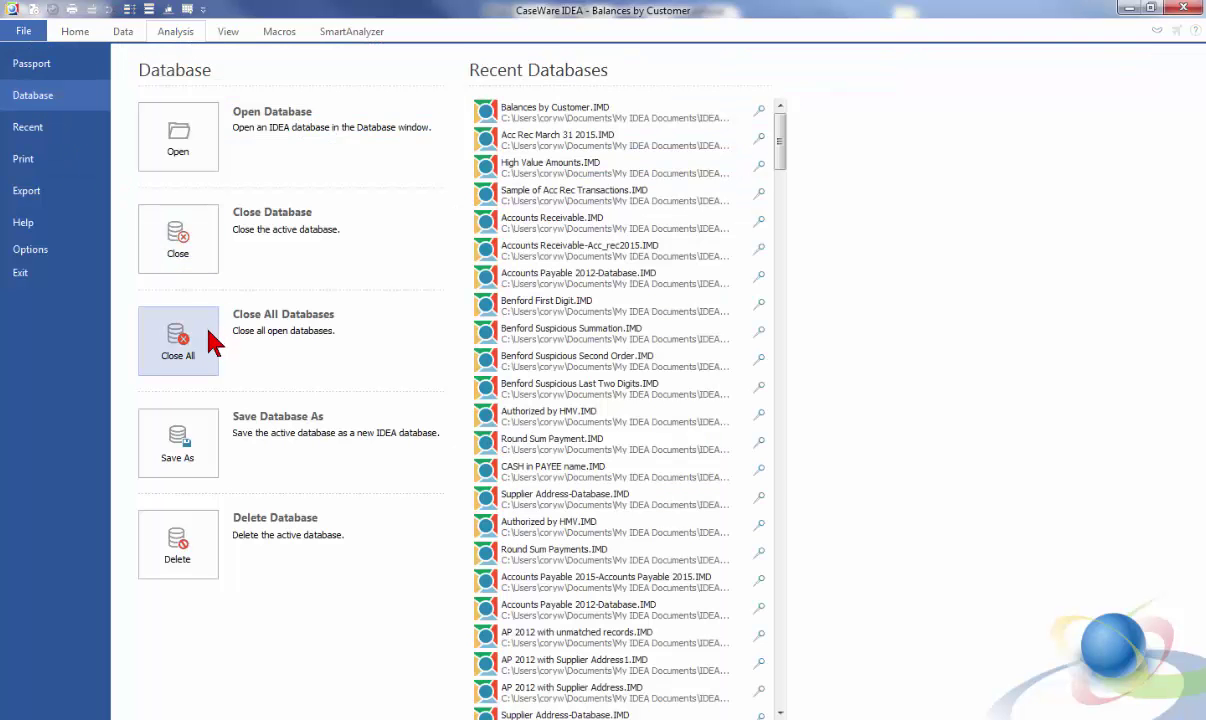
{"action": "left_click", "coordinate": [208, 337]}
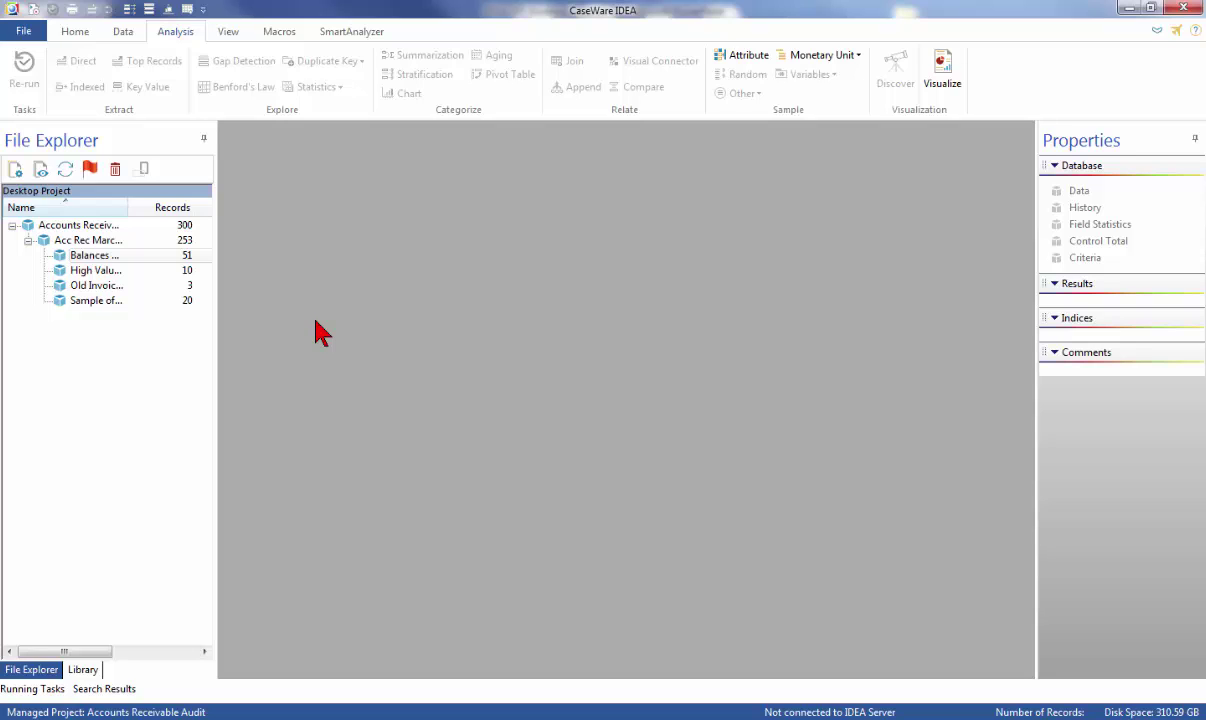
- Start a desktop import of Customer.txt in the Print Report and Adobe PDF format and maximize the report
{"action": "left_click", "coordinate": [73, 34]}
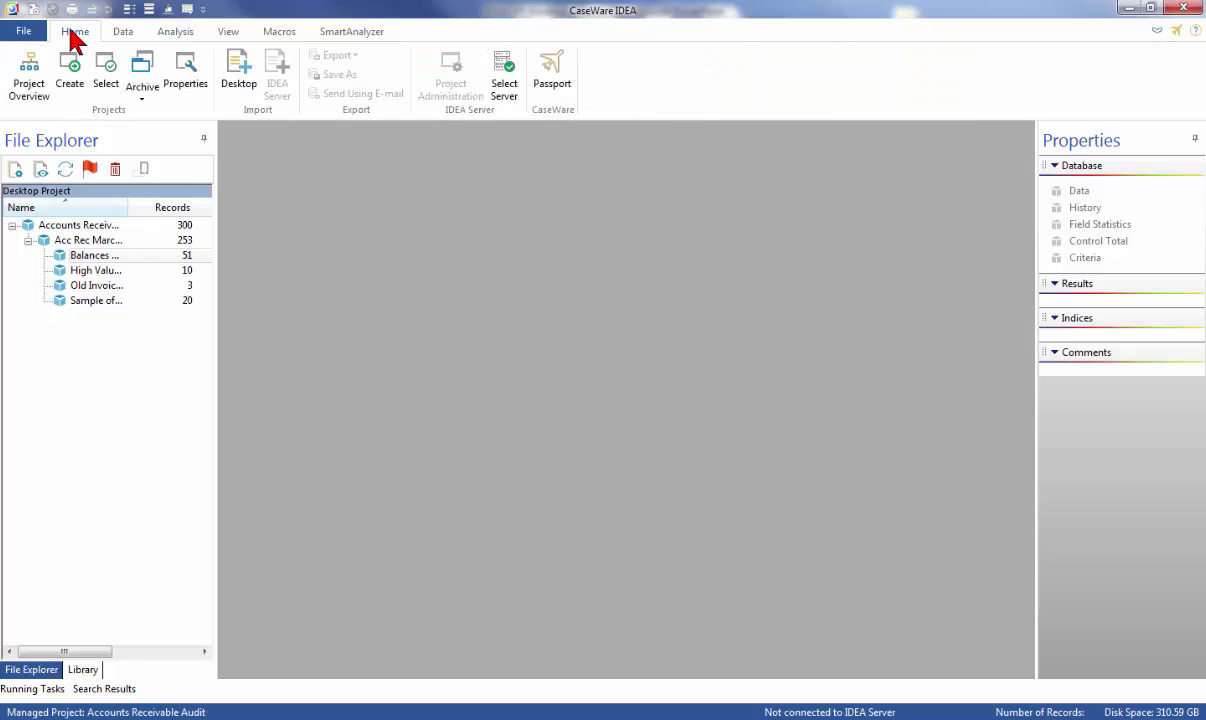
{"action": "left_click", "coordinate": [237, 85]}
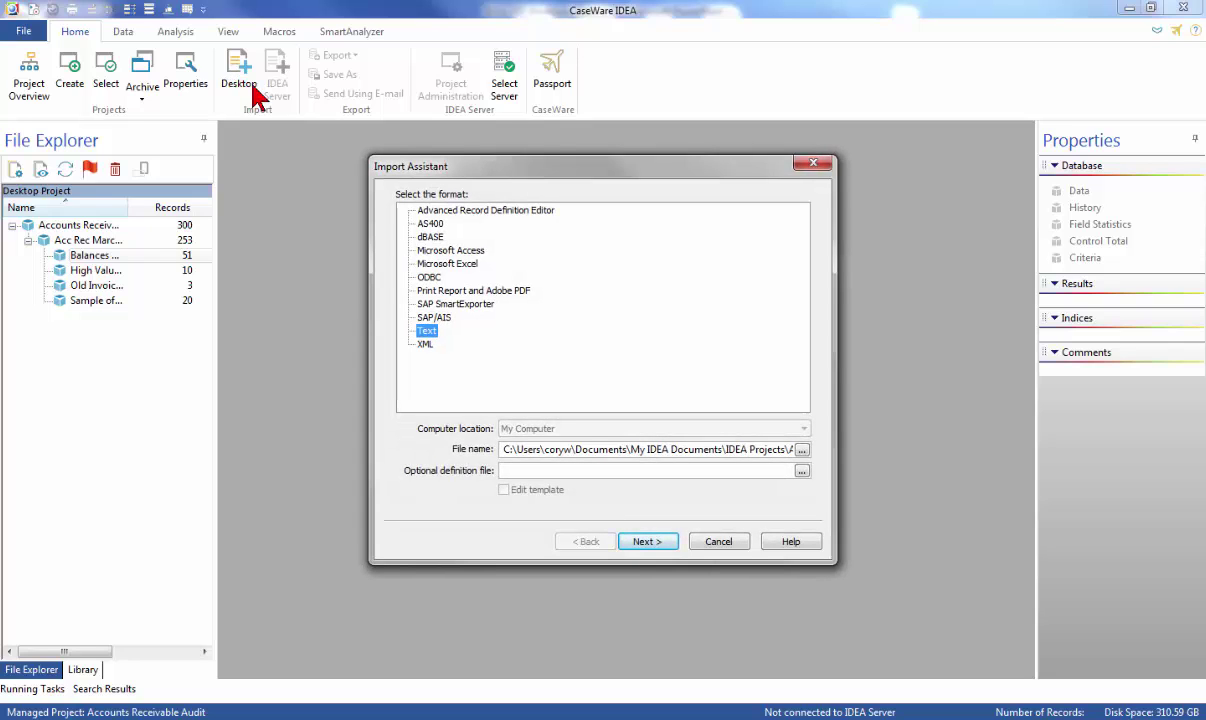
{"action": "left_click", "coordinate": [455, 292]}
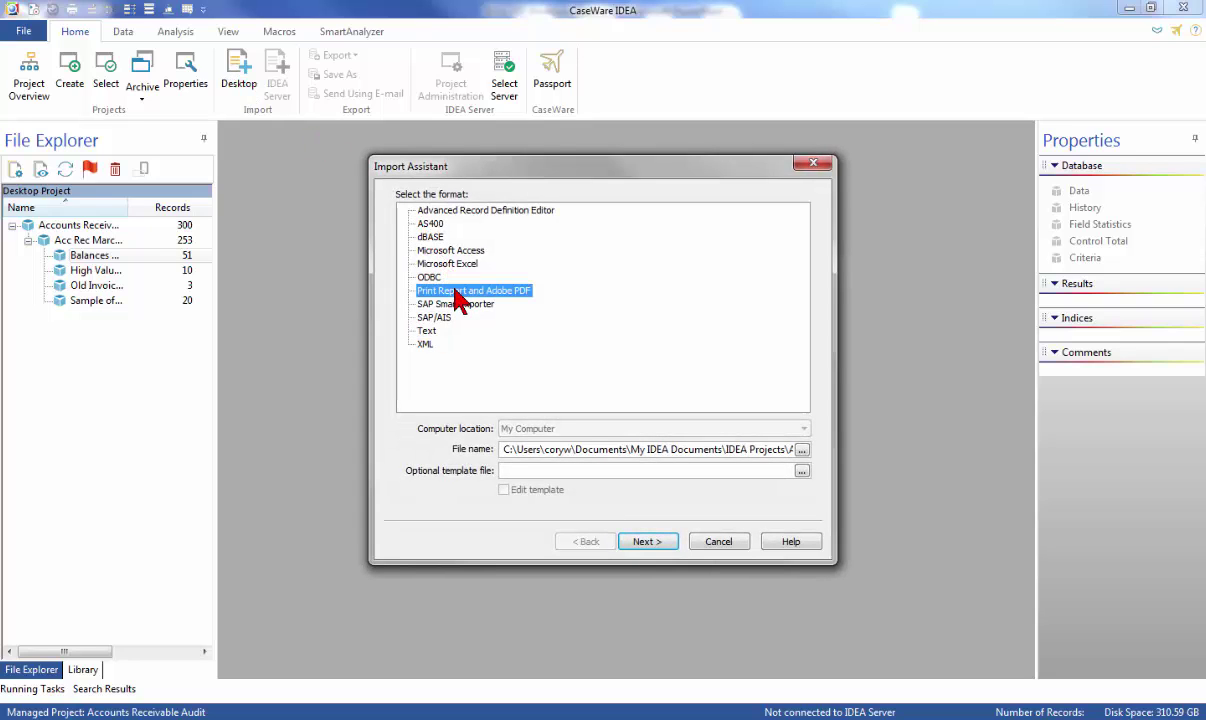
{"action": "left_click", "coordinate": [803, 450]}
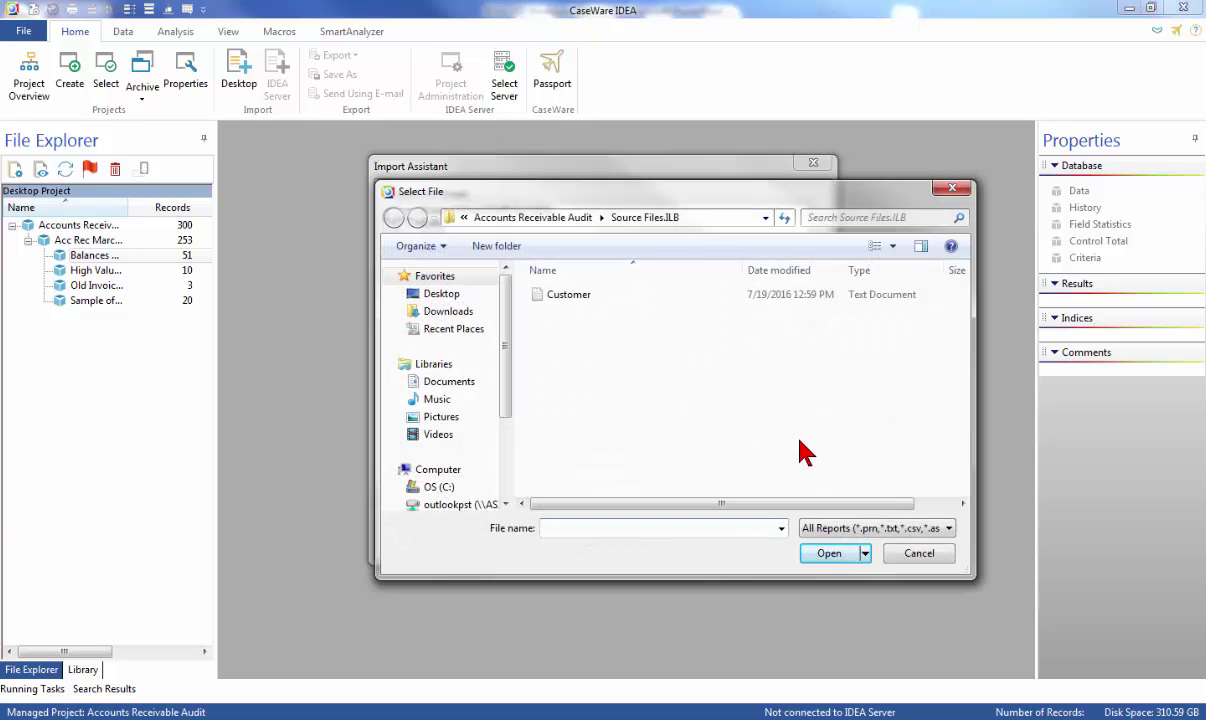
{"action": "left_click", "coordinate": [568, 296]}
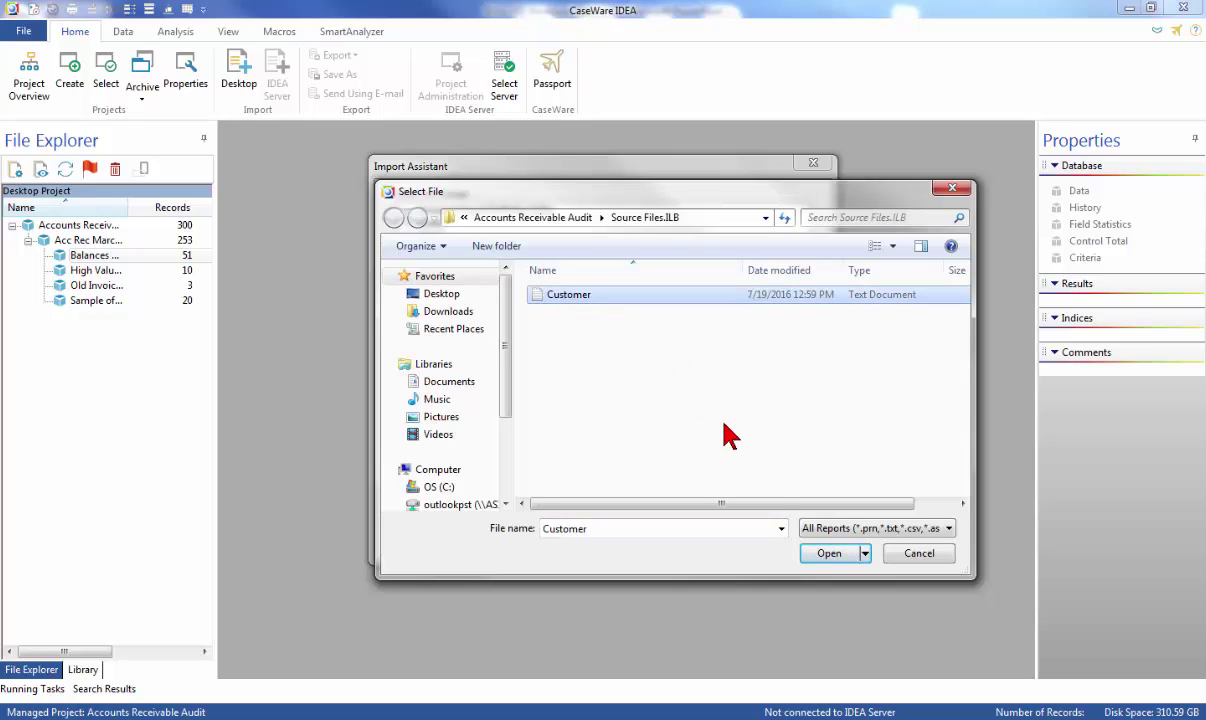
{"action": "left_click", "coordinate": [812, 552]}
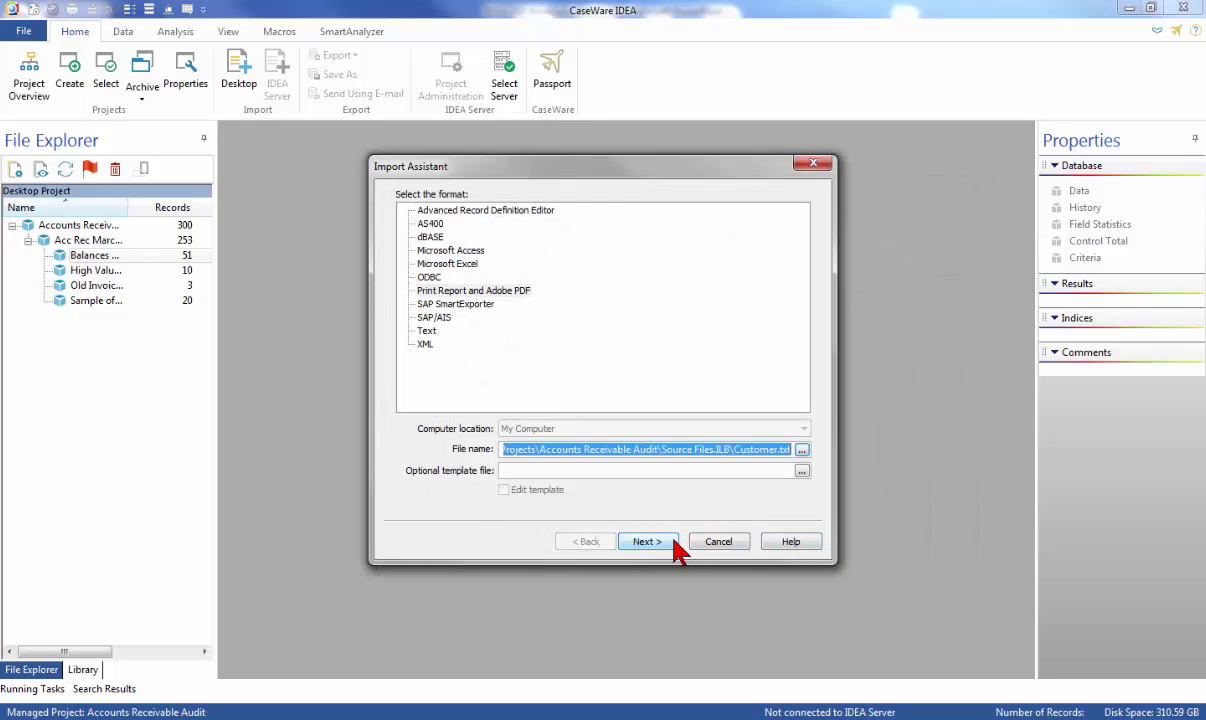
{"action": "left_click", "coordinate": [672, 541]}
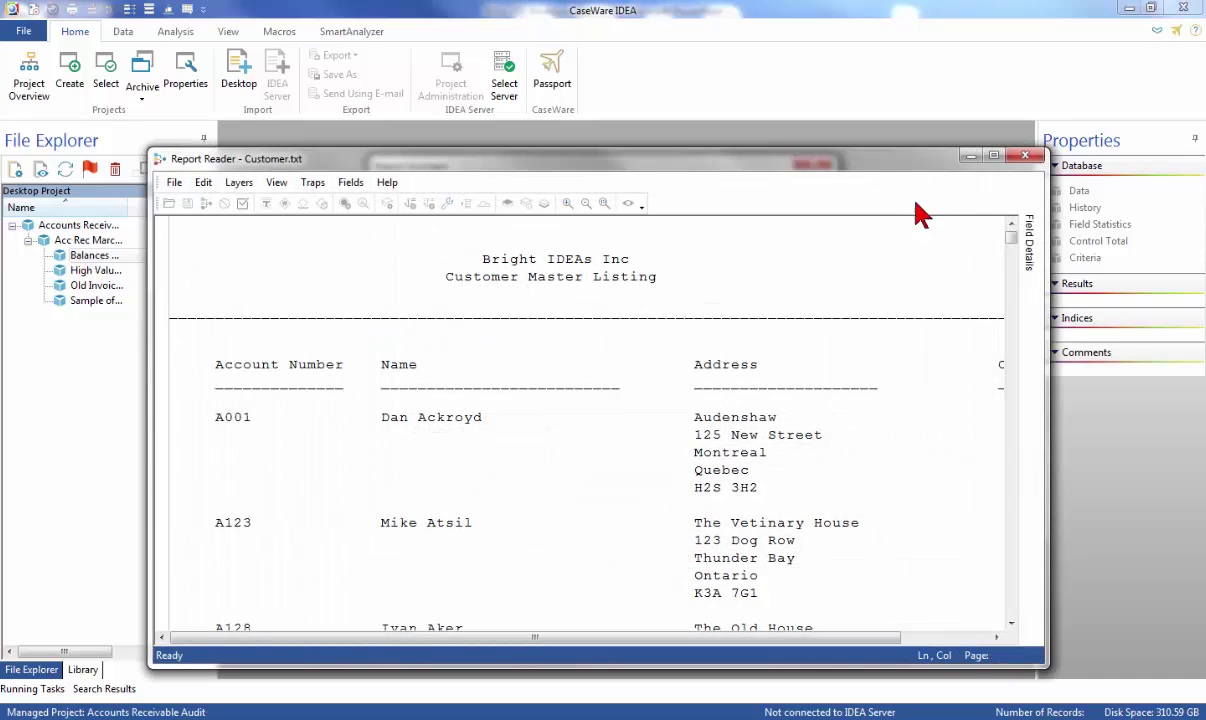
{"action": "left_click", "coordinate": [995, 157]}
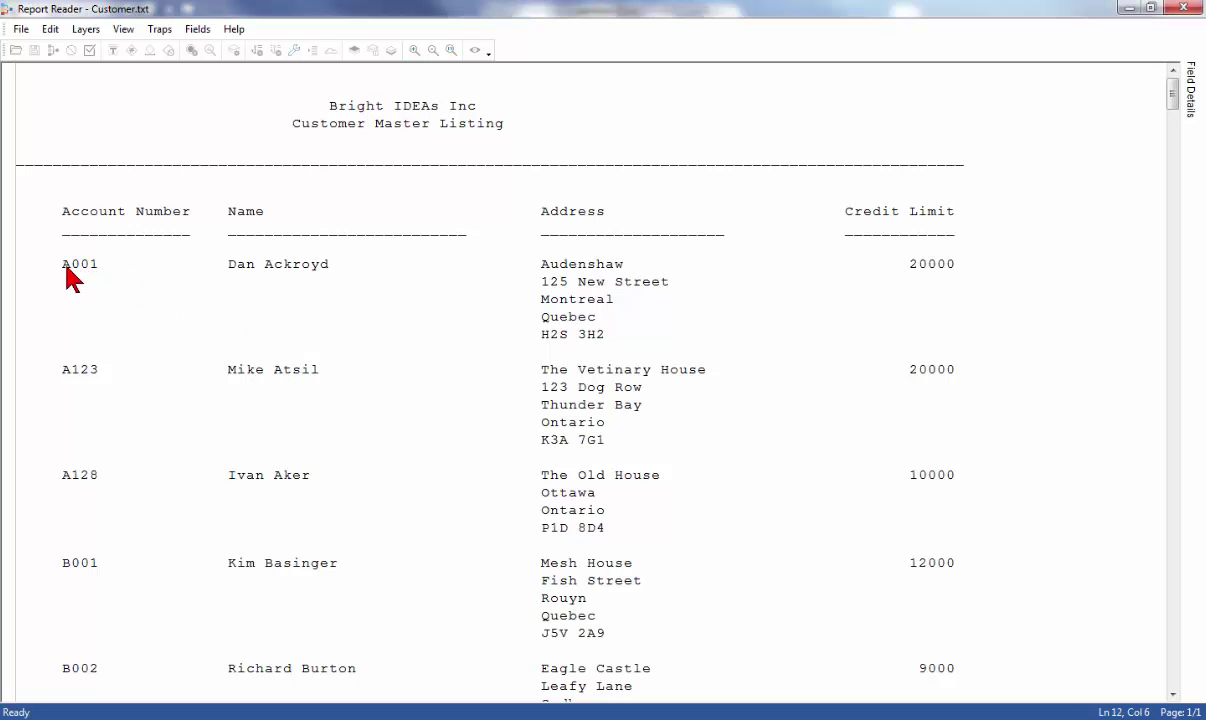
- Create a standard layer from the first customer's record lines and trap its account number as one text character followed by three numbers
{"action": "left_click_drag", "start_coordinate": [64, 266], "coordinate": [95, 334]}
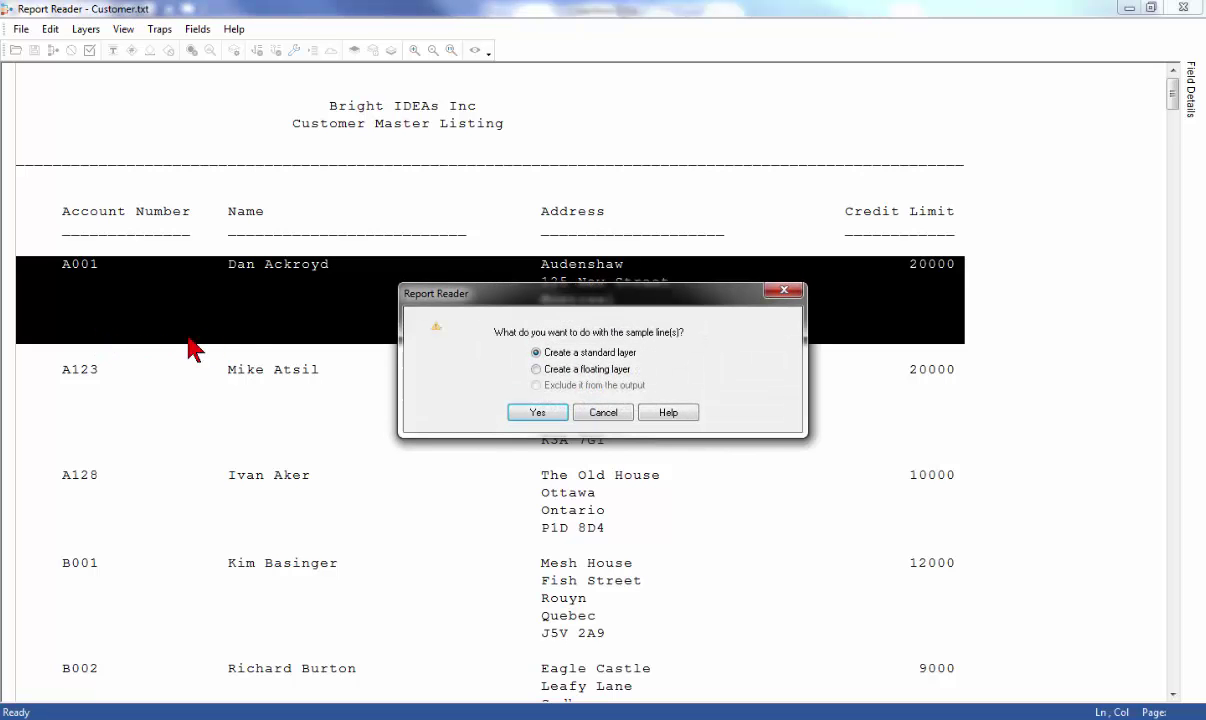
{"action": "left_click", "coordinate": [519, 408]}
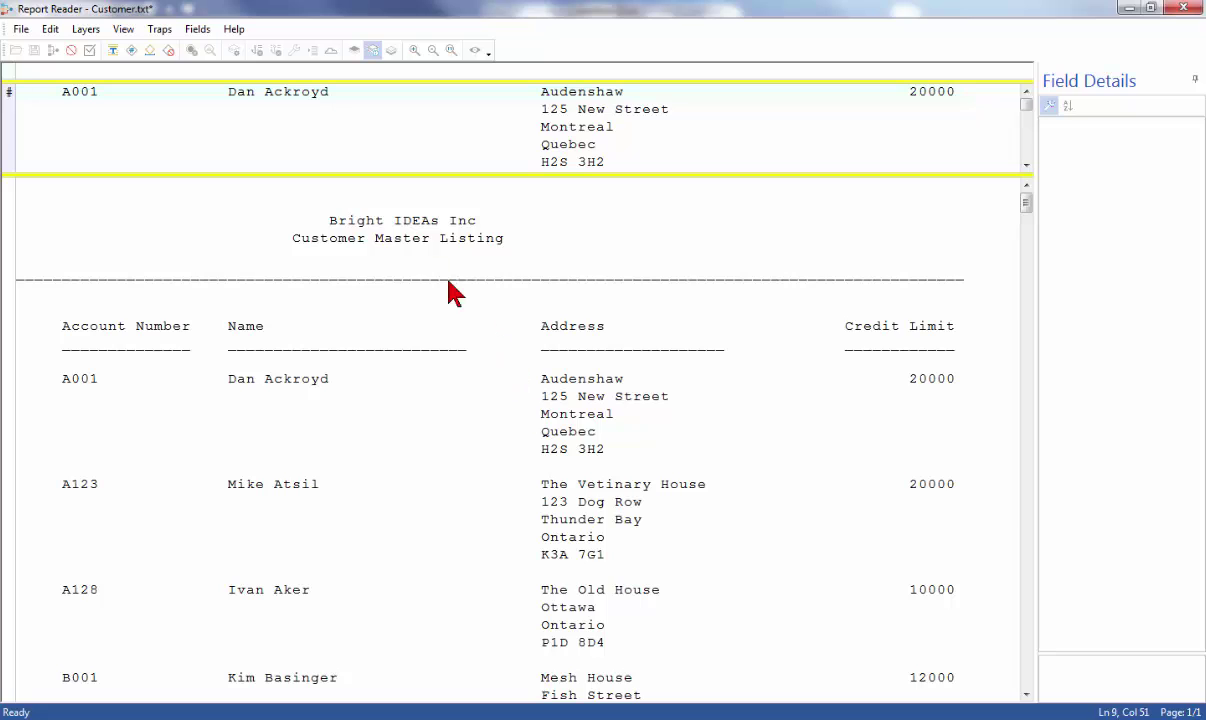
{"action": "left_click", "coordinate": [70, 77]}
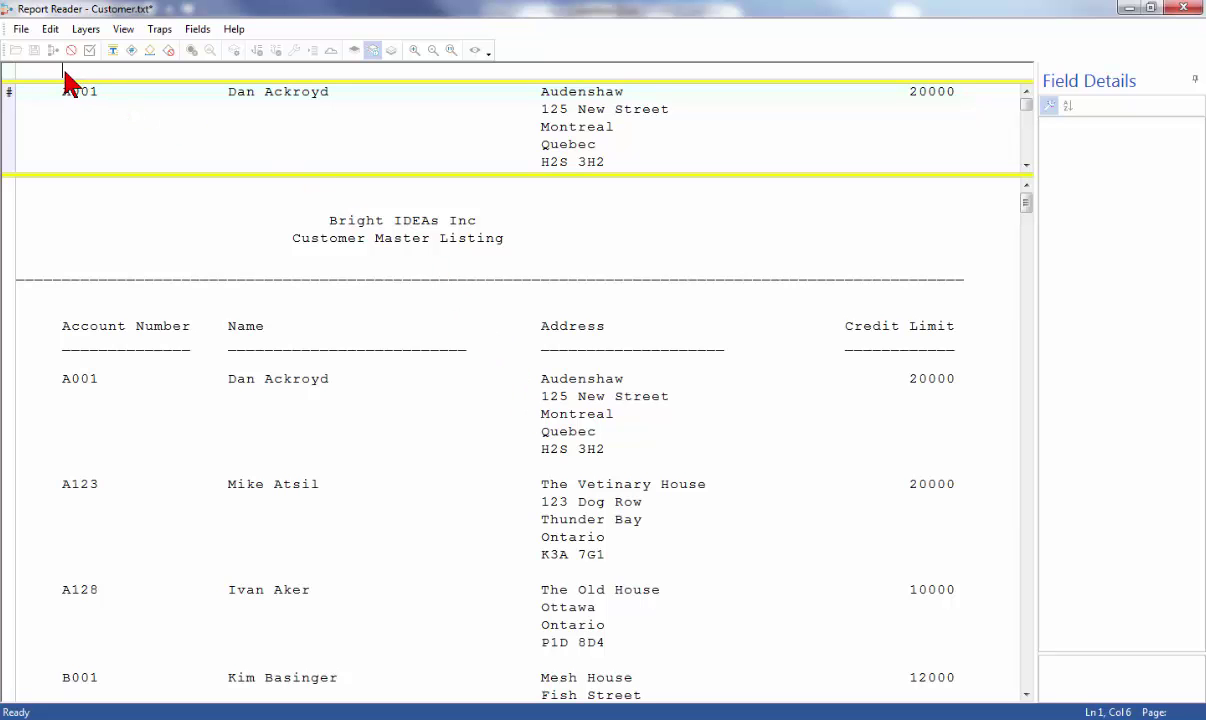
{"action": "left_click", "coordinate": [112, 52]}
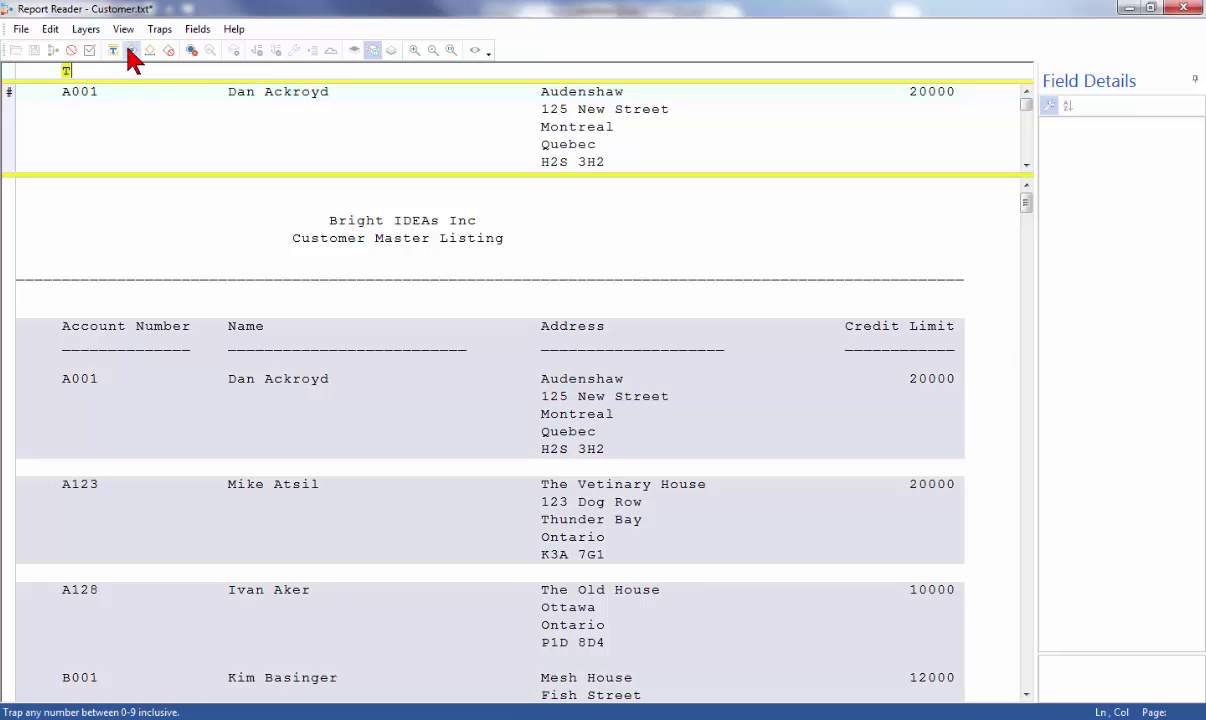
{"action": "left_click", "coordinate": [129, 49]}
{"action": "left_click", "coordinate": [129, 50]}
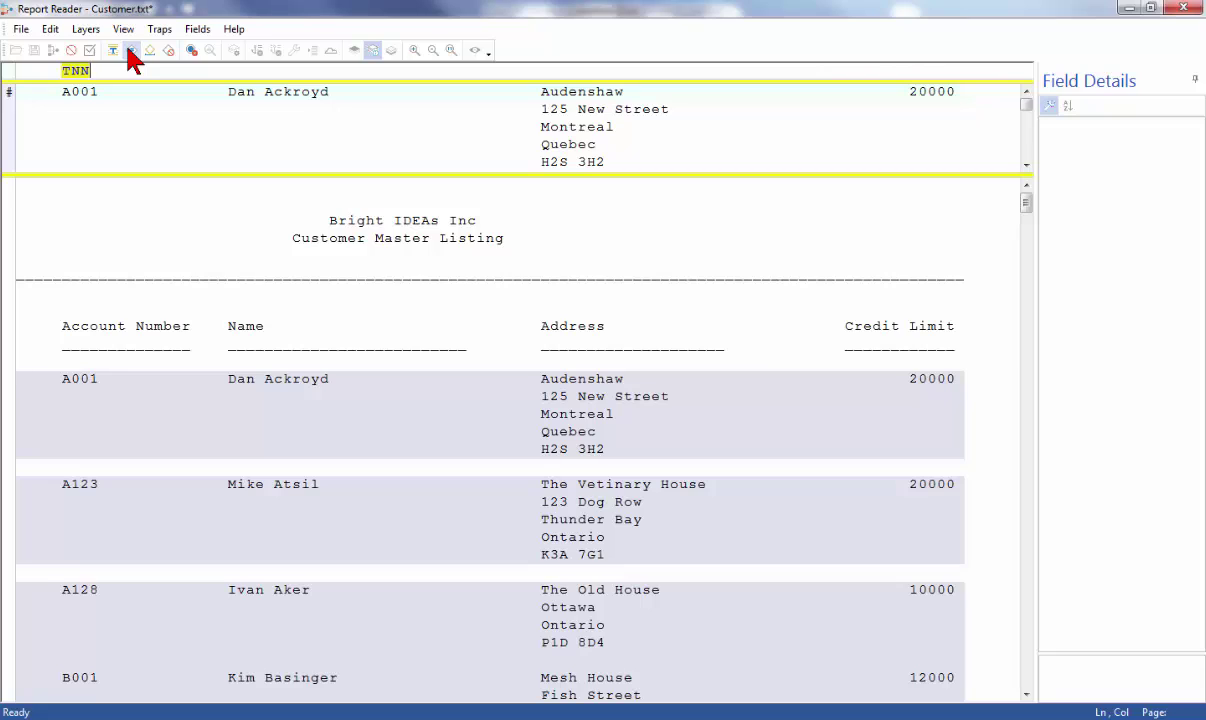
{"action": "left_click", "coordinate": [129, 50]}
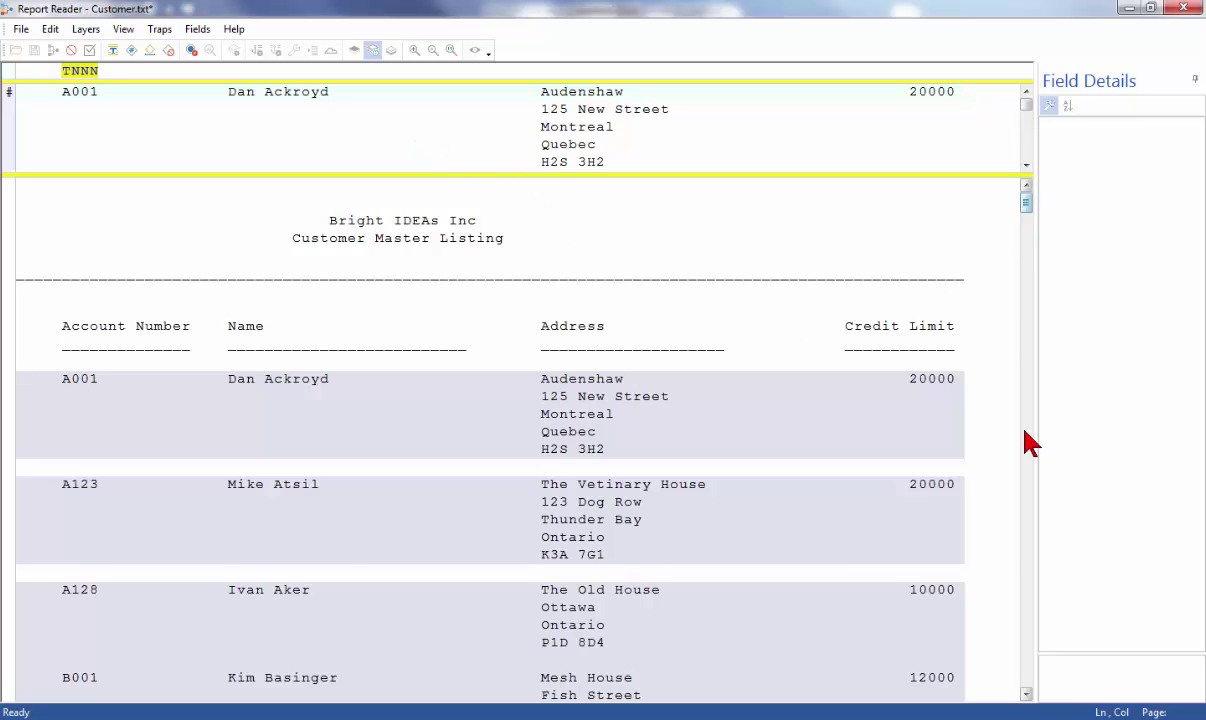
{"action": "left_click", "coordinate": [1026, 694]}
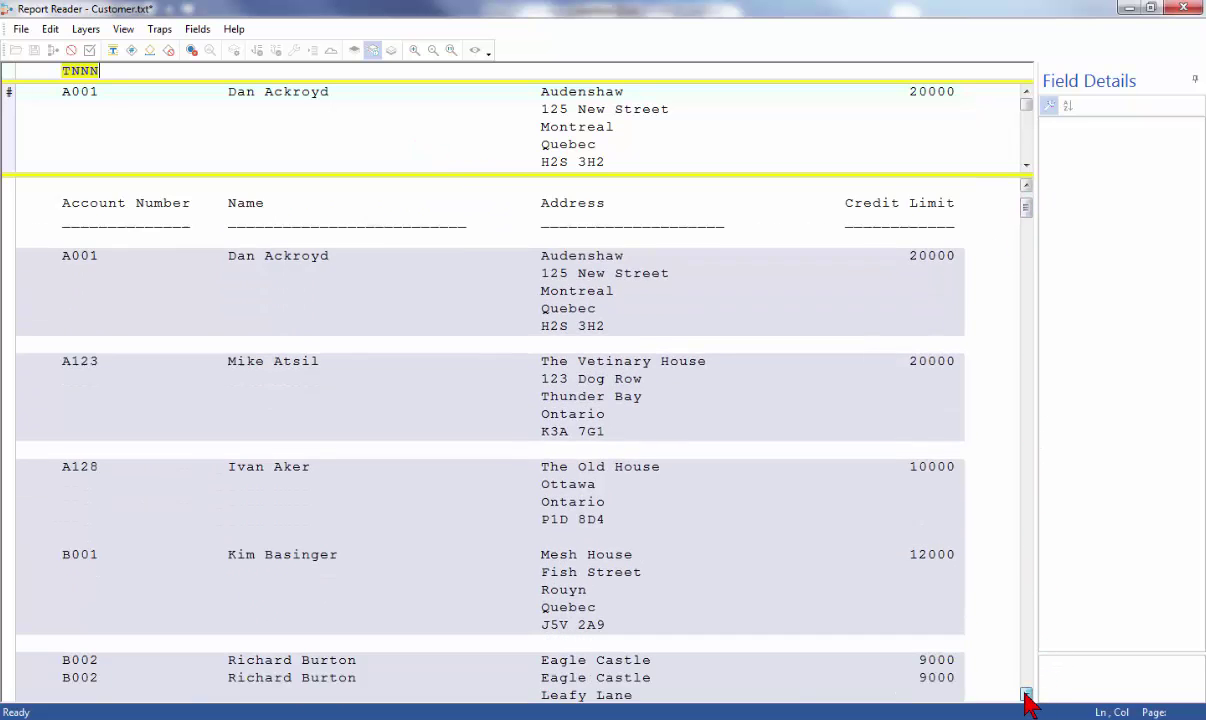
{"action": "left_click_drag", "start_coordinate": [1026, 694], "coordinate": [1026, 694]}
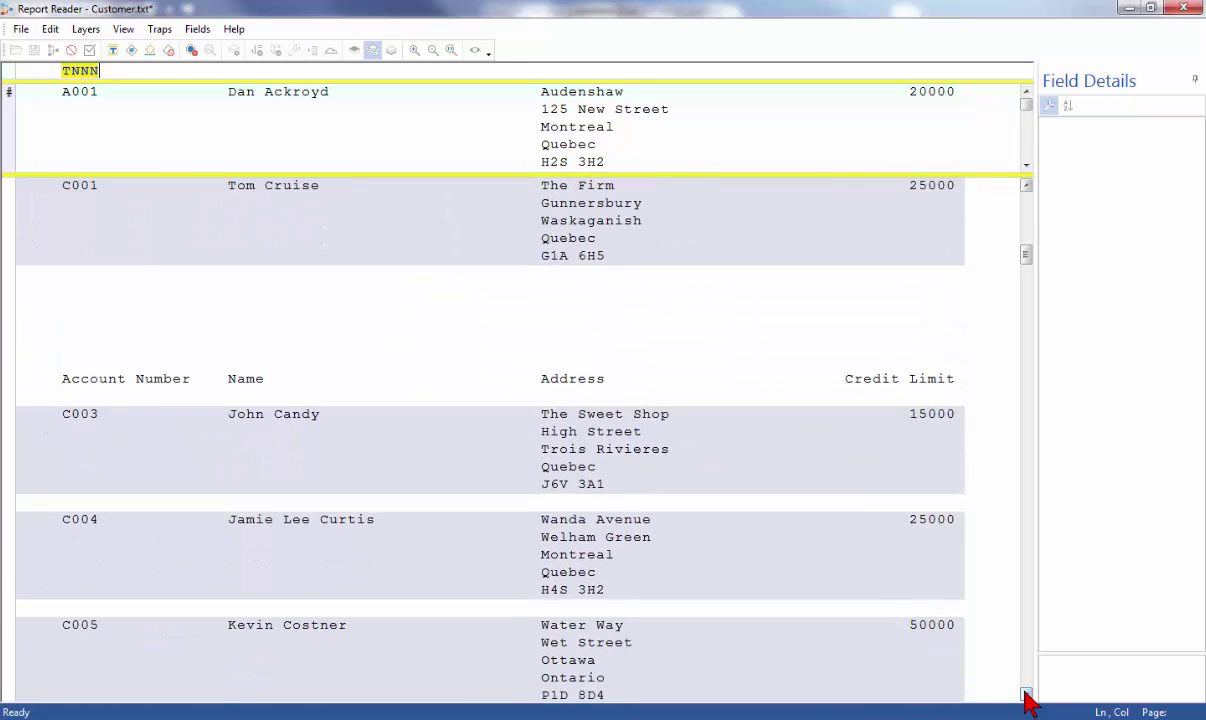
{"action": "left_click_drag", "start_coordinate": [1026, 257], "coordinate": [1034, 205]}
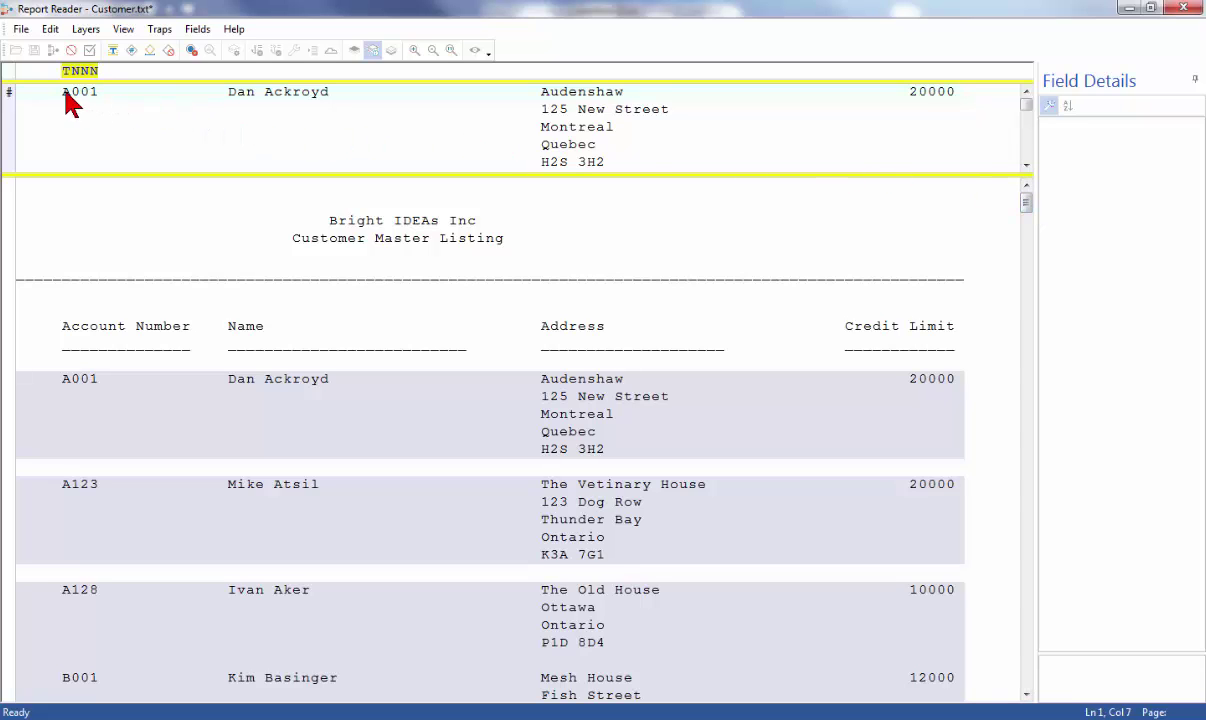
- Define a field over the account number in the sample record and name it Account_no
{"action": "left_click_drag", "start_coordinate": [63, 91], "coordinate": [92, 98]}
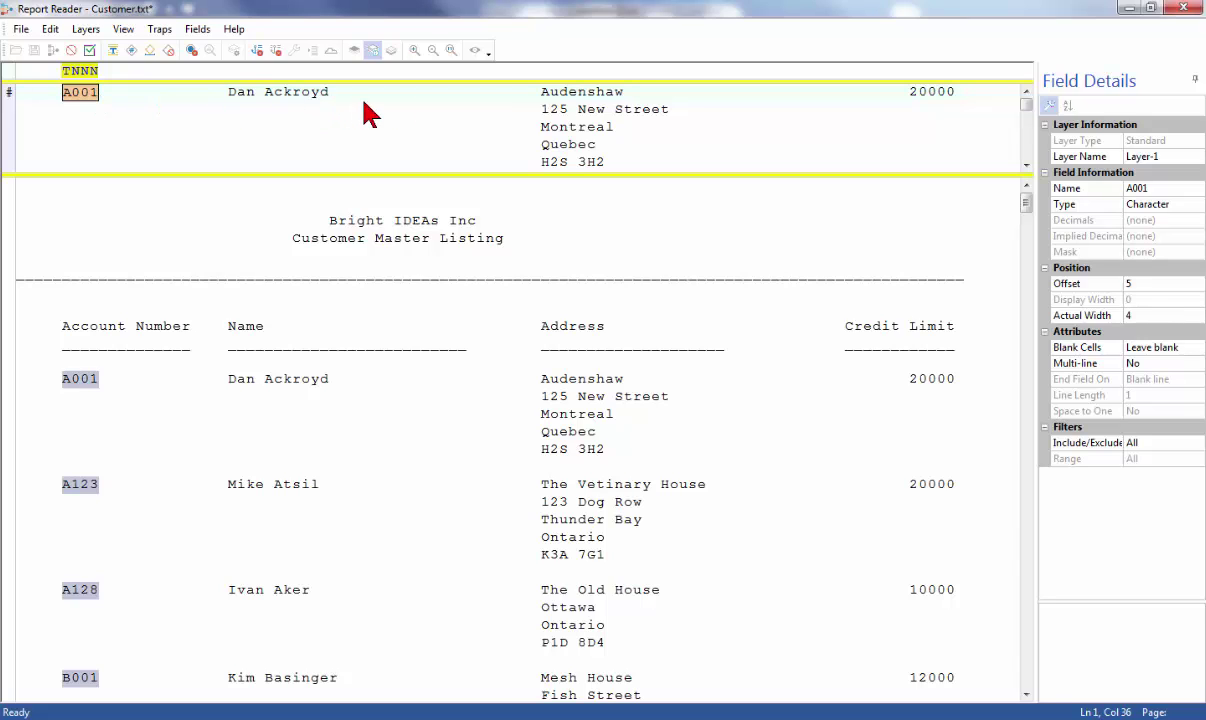
{"action": "left_click", "coordinate": [1141, 188]}
{"action": "double_click", "coordinate": [1142, 188]}
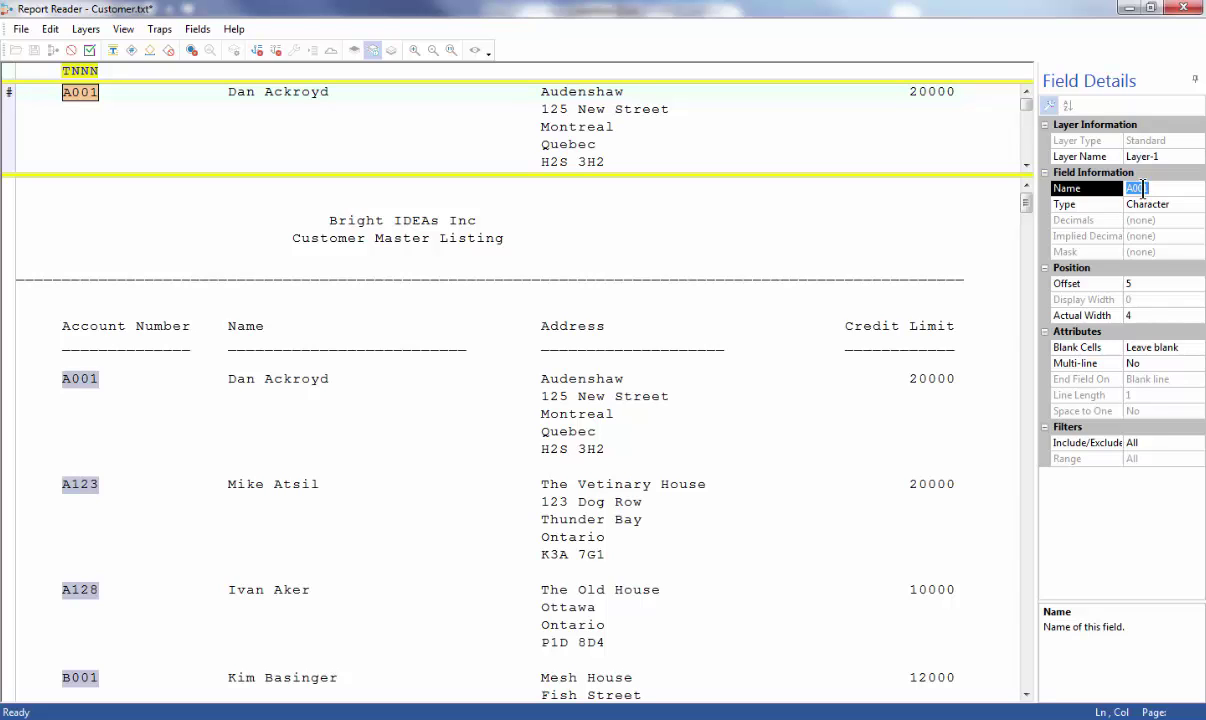
{"action": "type", "text": "Account_no"}
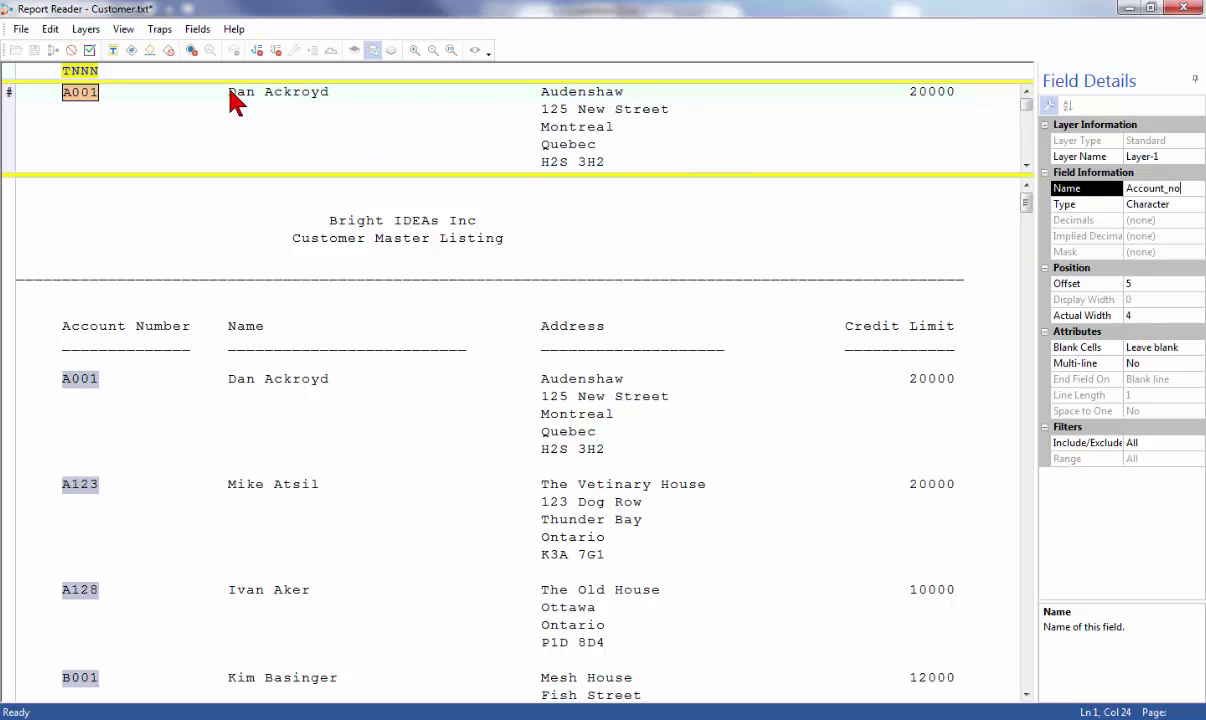
- Define a field over the customer name in the sample record and name it cust_name
{"action": "left_click_drag", "start_coordinate": [229, 100], "coordinate": [446, 102]}
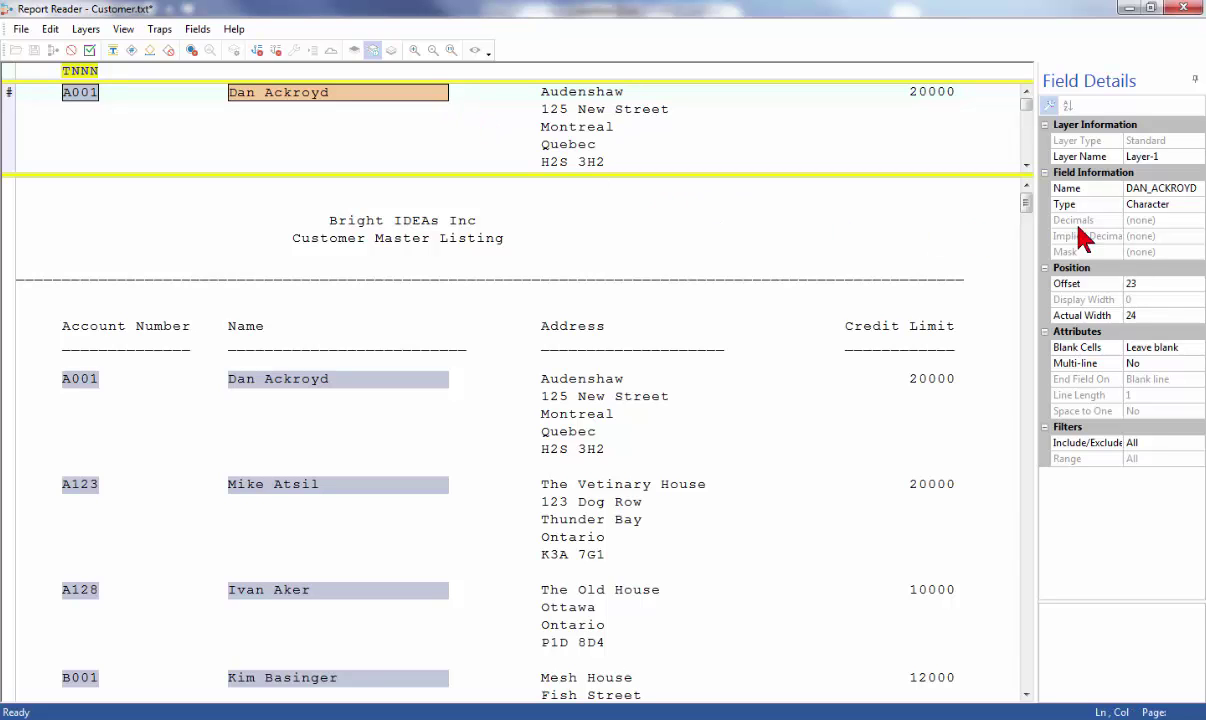
{"action": "left_click", "coordinate": [1147, 189]}
{"action": "double_click", "coordinate": [1146, 188]}
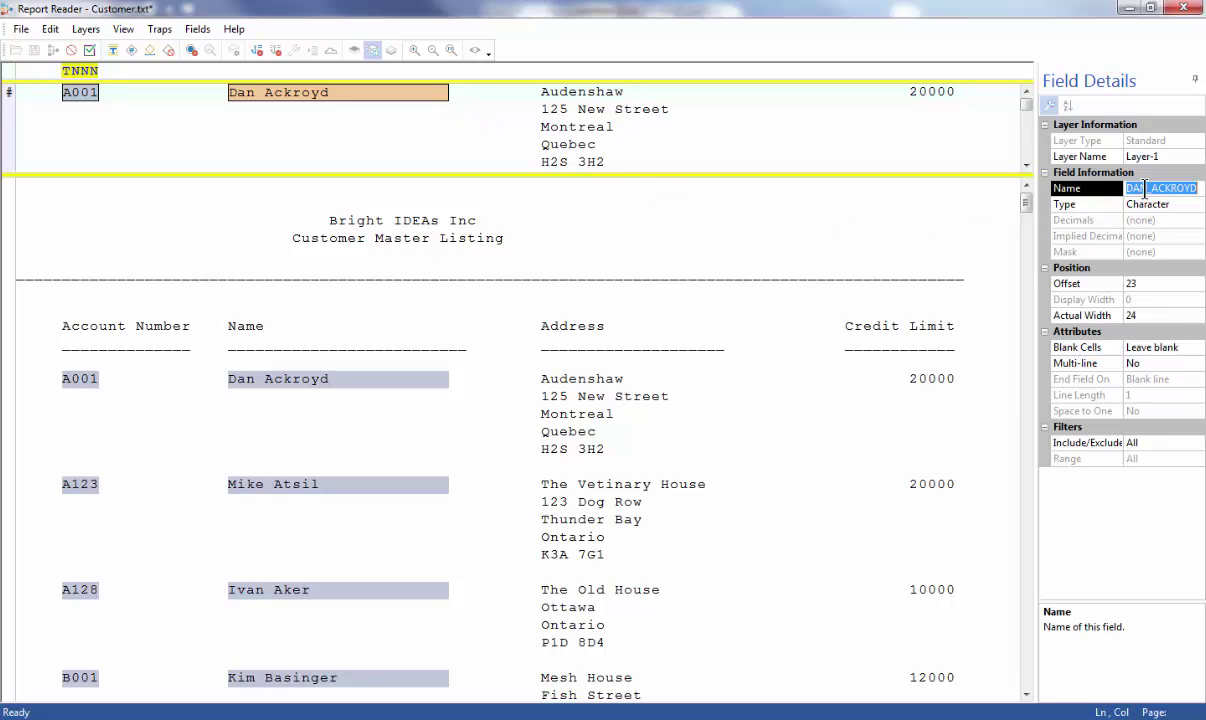
{"action": "type", "text": "cust"}
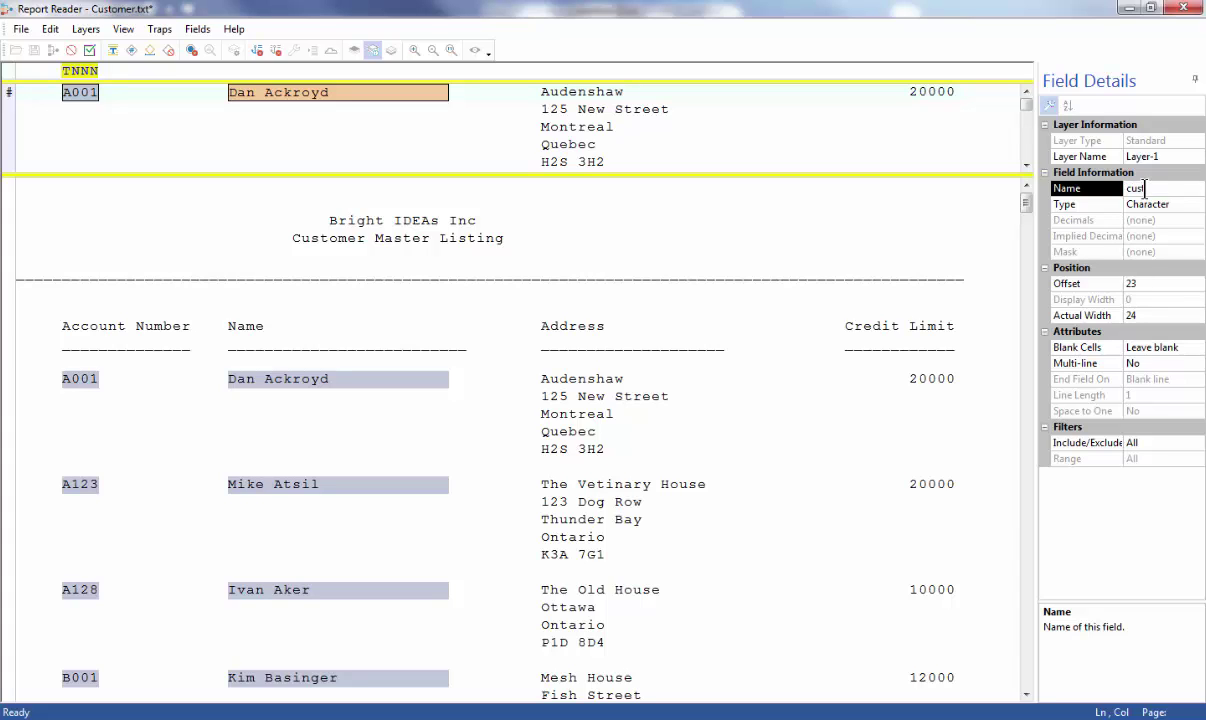
{"action": "type", "text": "_name"}
{"action": "key", "text": "Return"}
- Set the actual width of the customer name field to 28
{"action": "left_click", "coordinate": [1140, 318]}
{"action": "type", "text": "25"}
{"action": "key", "text": "Return"}
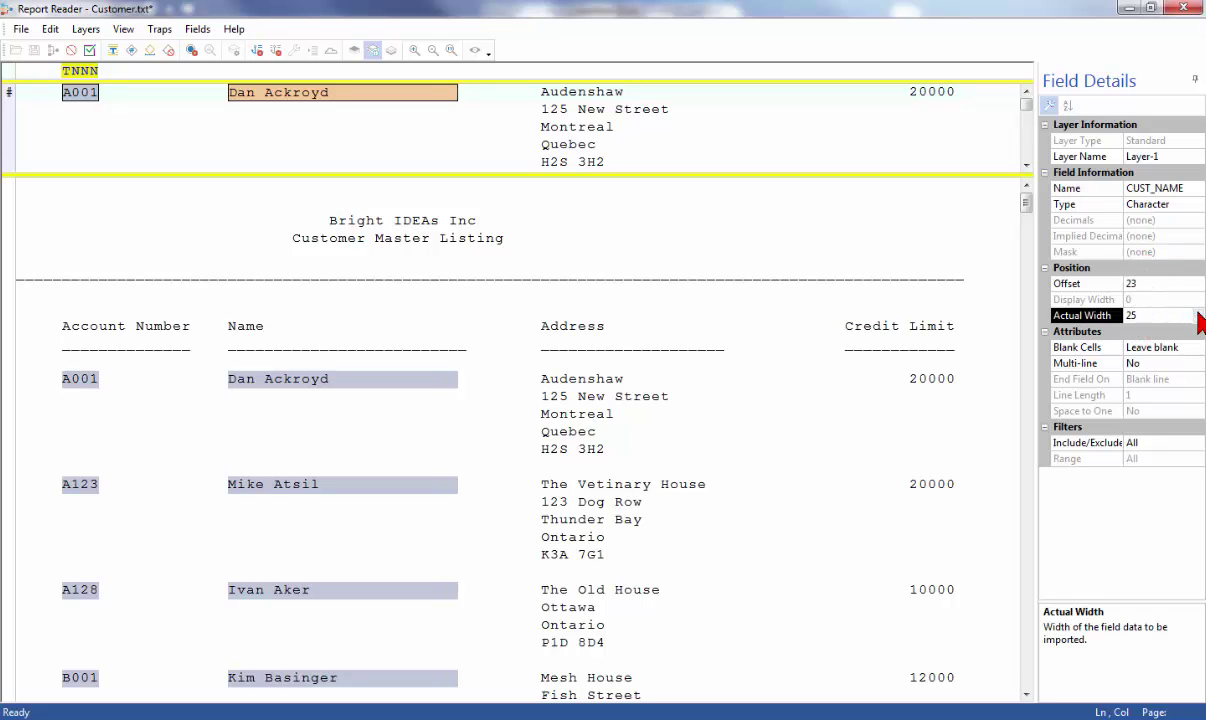
{"action": "left_click", "coordinate": [1197, 315]}
{"action": "left_click", "coordinate": [1197, 315]}
{"action": "left_click", "coordinate": [1197, 315]}
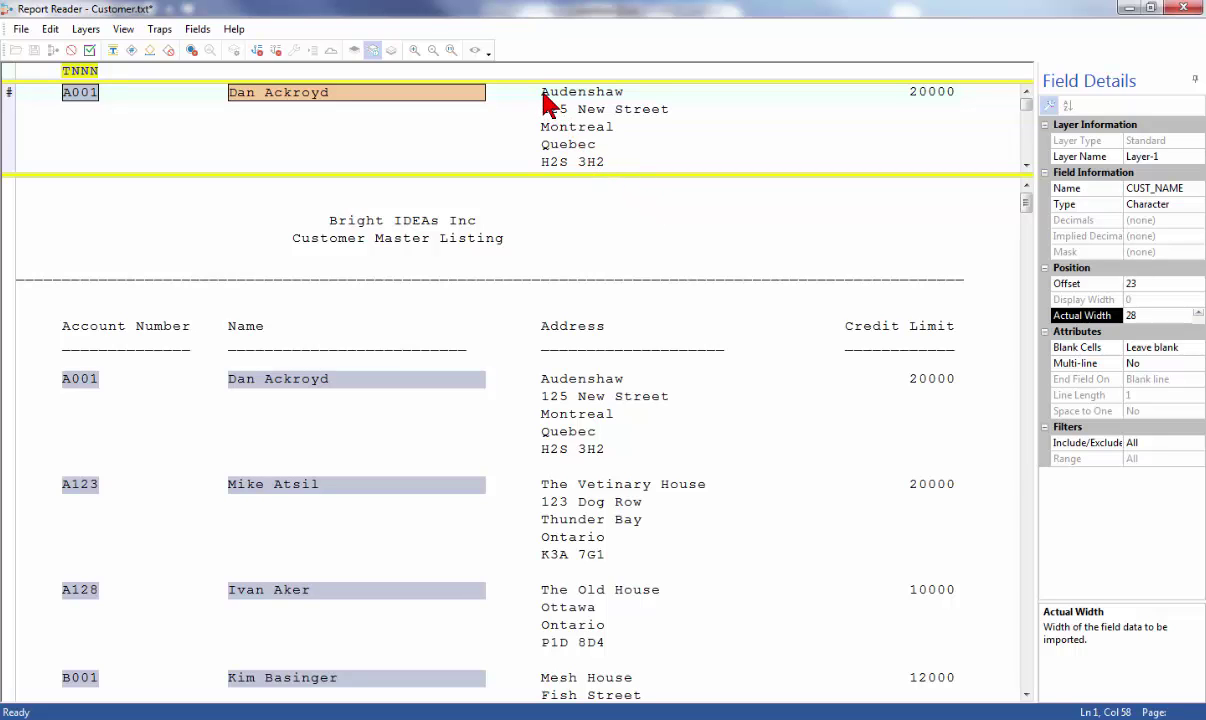
- Define a field over the first address line in the sample record and name it address
{"action": "left_click_drag", "start_coordinate": [543, 92], "coordinate": [734, 112]}
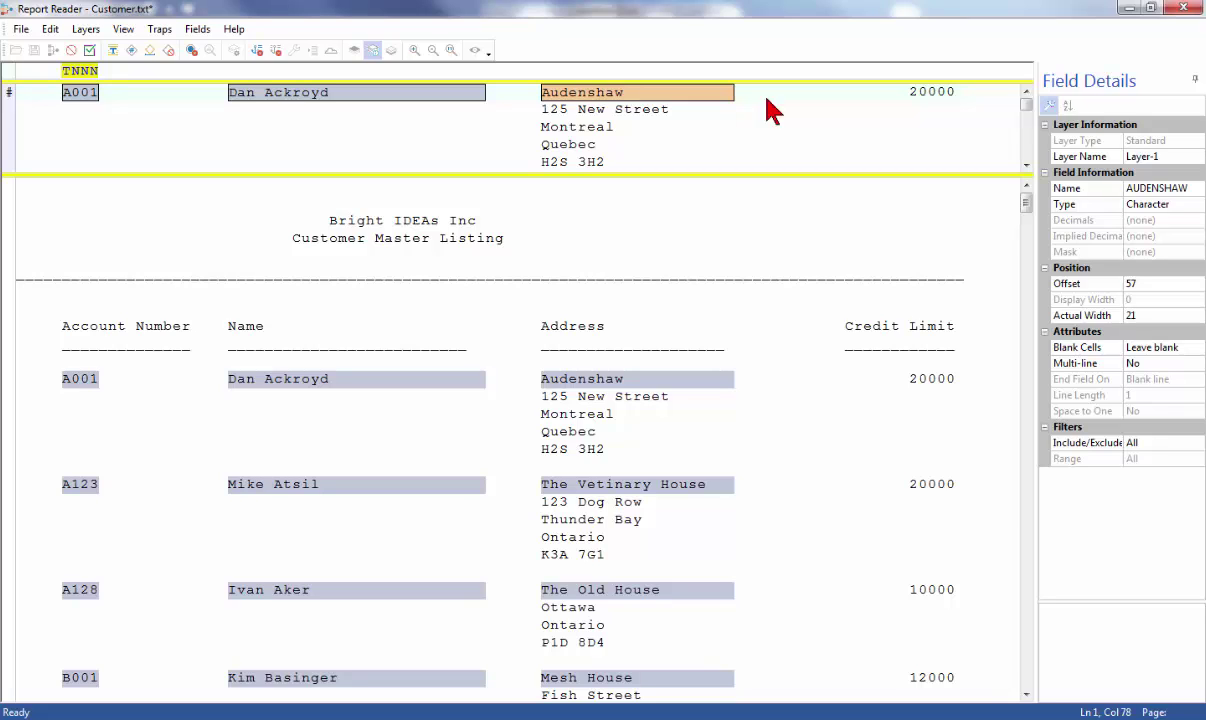
{"action": "left_click", "coordinate": [1145, 188]}
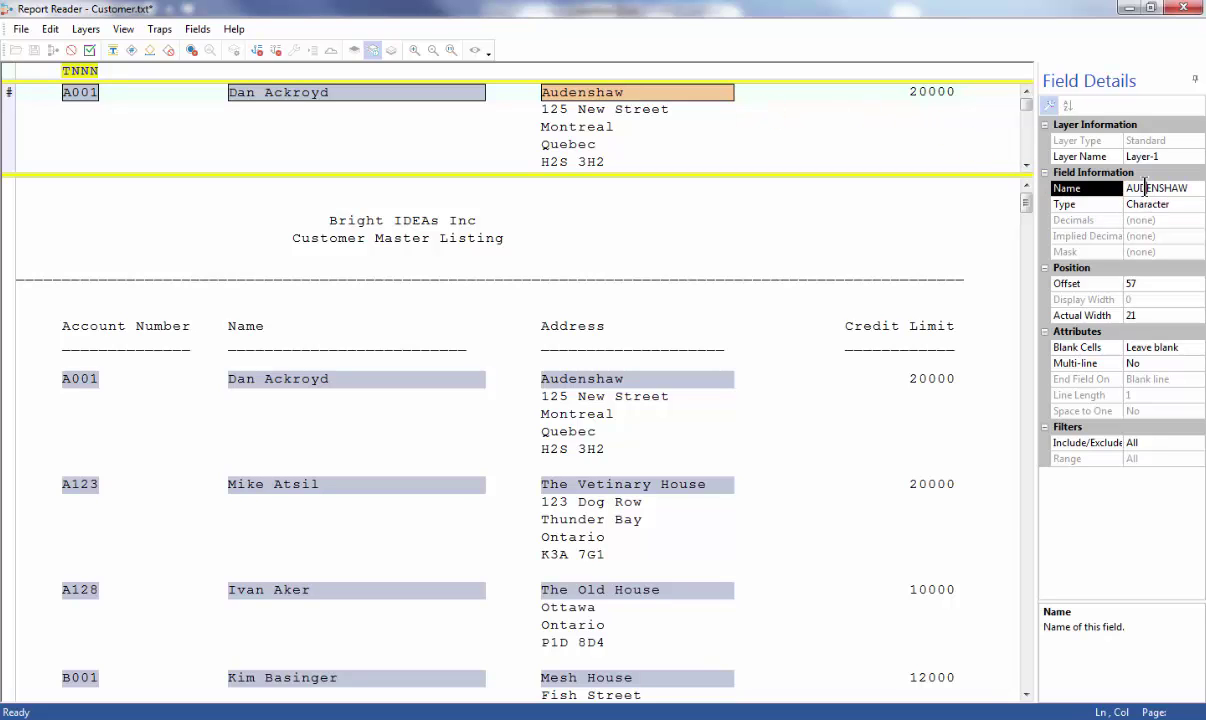
{"action": "left_click", "coordinate": [1145, 188]}
{"action": "type", "text": "address"}
- Widen the address field to an actual width of 33
{"action": "left_click", "coordinate": [1140, 315]}
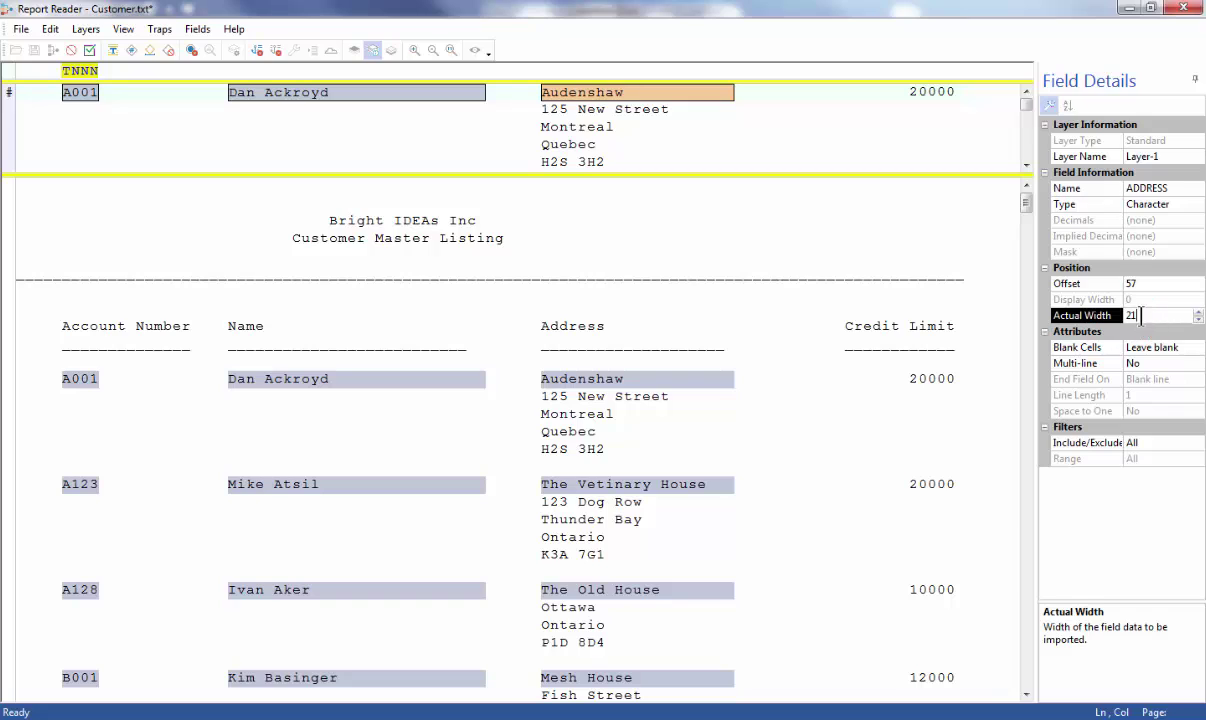
{"action": "left_click", "coordinate": [1198, 313]}
{"action": "left_click", "coordinate": [1198, 313]}
{"action": "left_click", "coordinate": [1198, 313]}
{"action": "left_click", "coordinate": [1198, 313]}
{"action": "left_click", "coordinate": [1198, 313]}
{"action": "left_click", "coordinate": [1198, 313]}
{"action": "left_click", "coordinate": [1198, 313]}
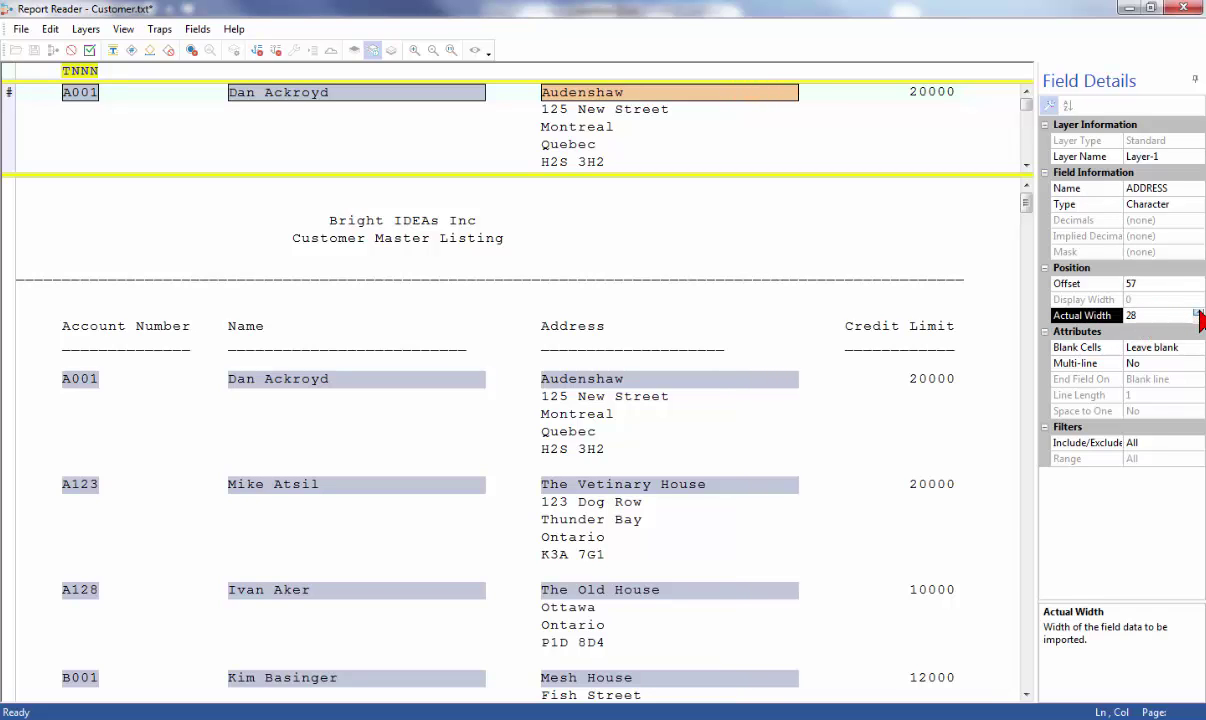
{"action": "left_click", "coordinate": [1198, 313]}
{"action": "left_click", "coordinate": [1198, 313]}
{"action": "left_click", "coordinate": [1198, 313]}
{"action": "left_click", "coordinate": [1198, 313]}
{"action": "left_click", "coordinate": [1198, 313]}
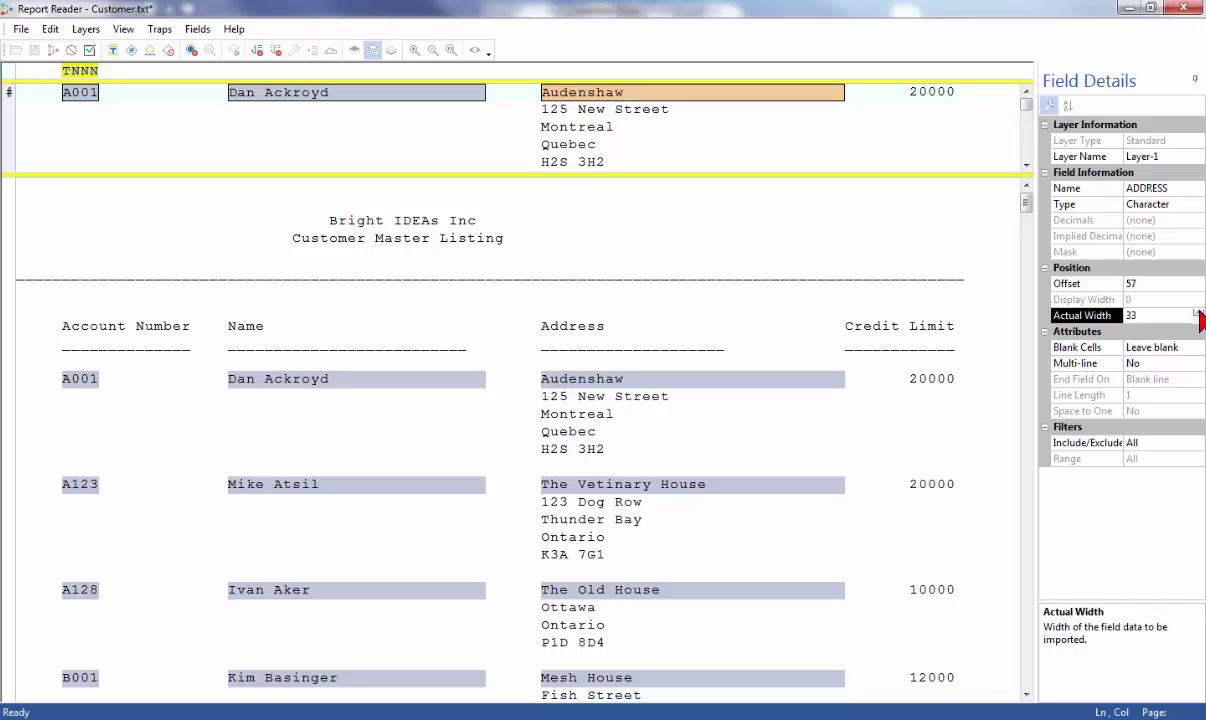
- Set the address field's Multi-line attribute to Yes
{"action": "left_click", "coordinate": [1075, 363]}
{"action": "left_click", "coordinate": [1140, 363]}
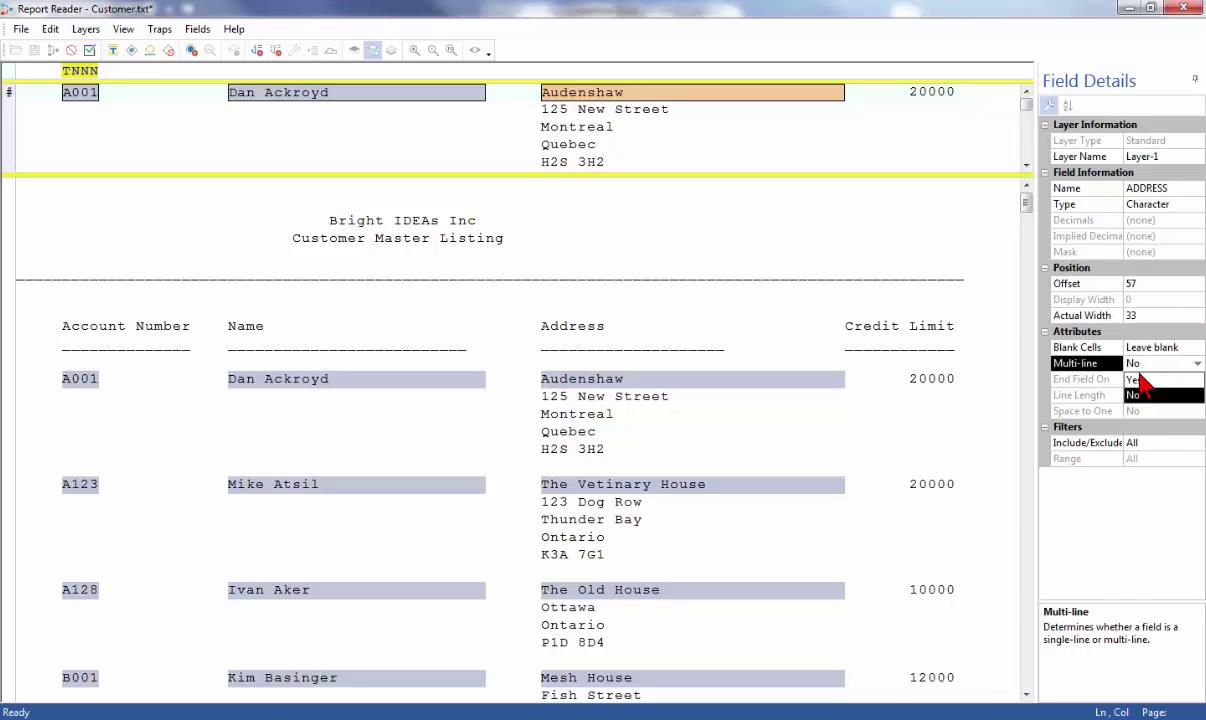
{"action": "left_click", "coordinate": [1140, 380]}
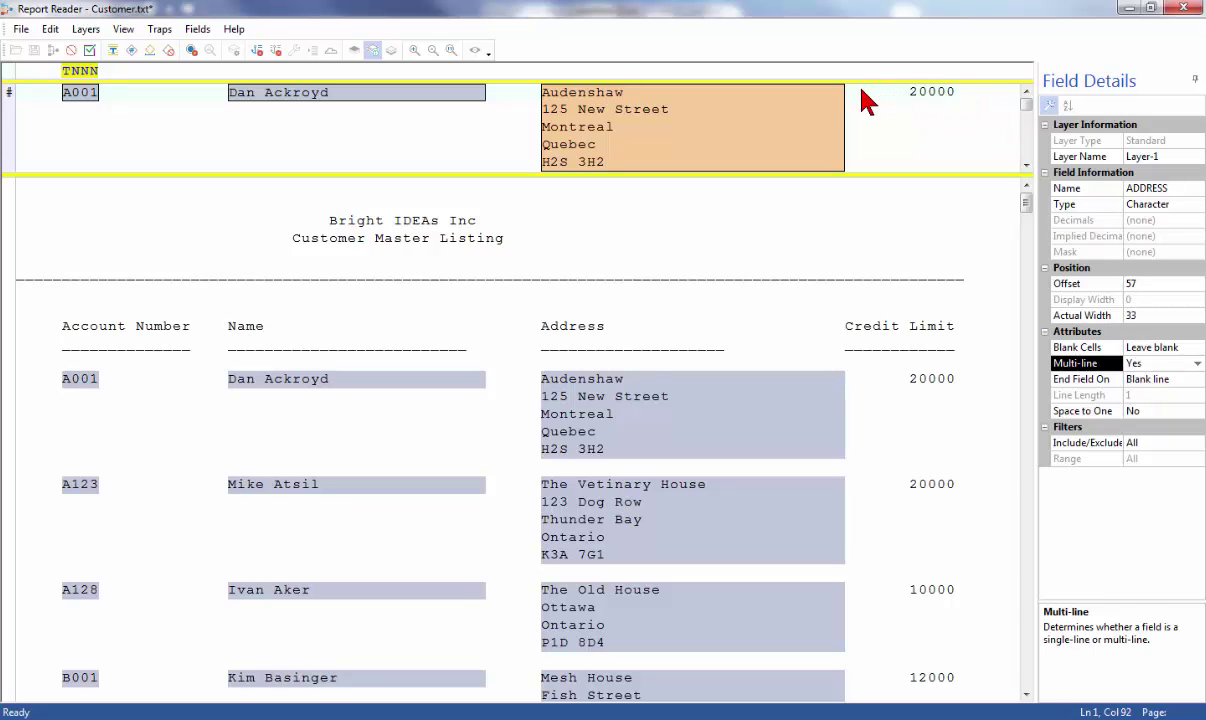
- Define a 12-character-wide field over the credit limit in the sample record and name it credit_lim
{"action": "left_click_drag", "start_coordinate": [856, 99], "coordinate": [951, 99]}
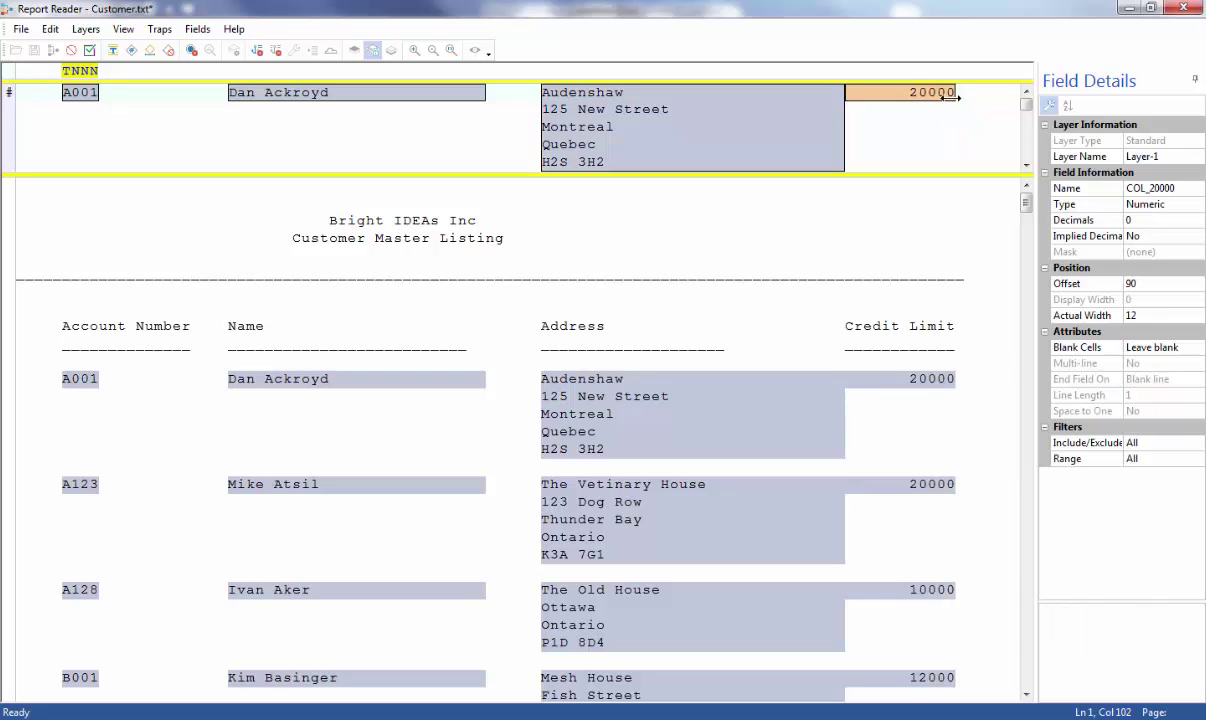
{"action": "left_click", "coordinate": [1152, 188]}
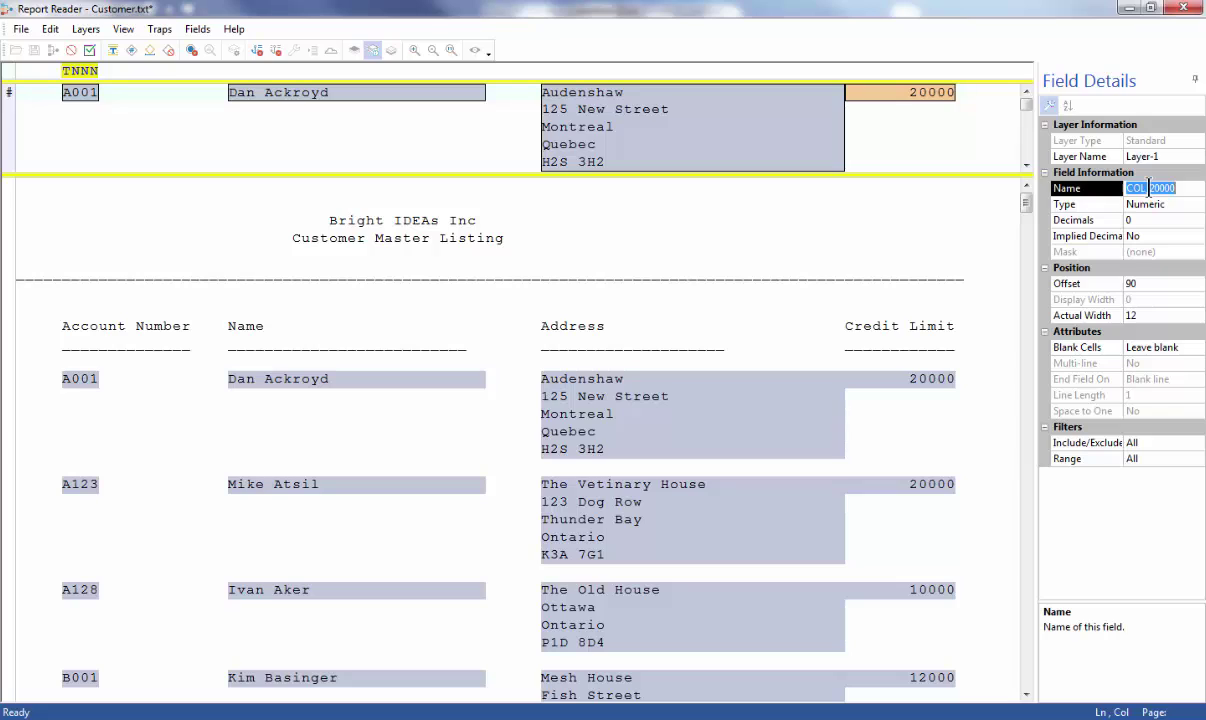
{"action": "left_click", "coordinate": [1150, 188]}
{"action": "double_click", "coordinate": [1150, 188]}
{"action": "type", "text": "credit_lim"}
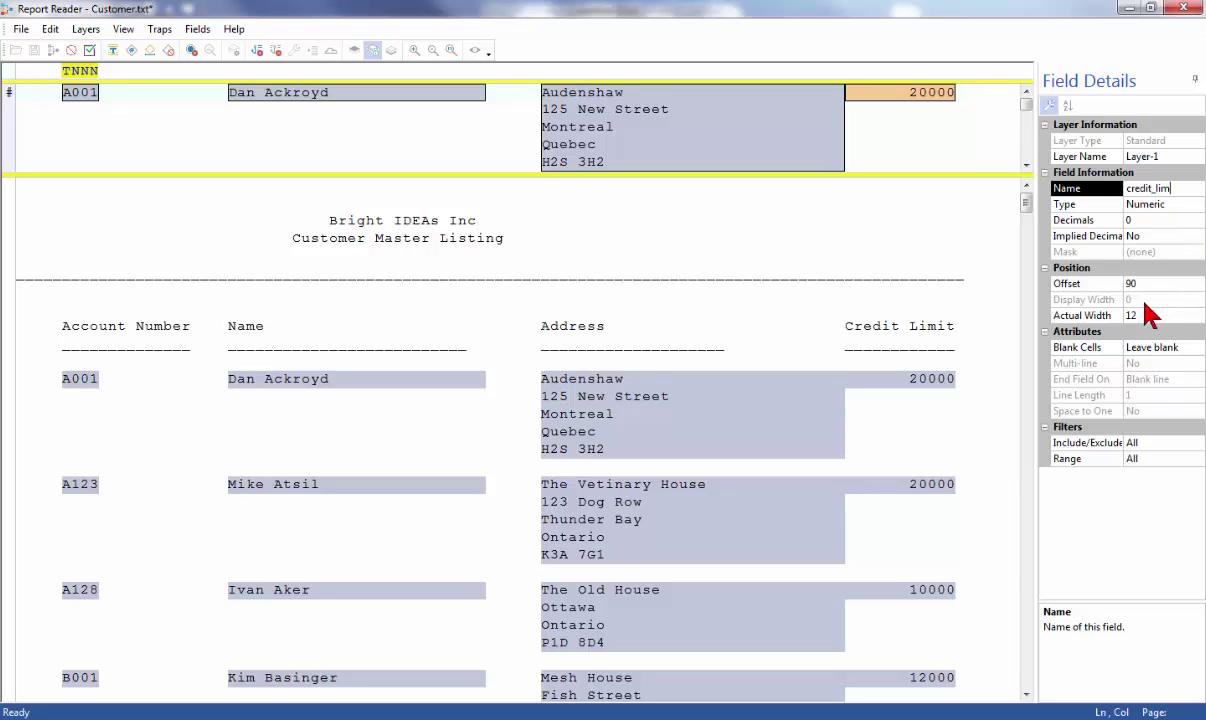
- Adjust the credit limit field to an offset of 95 and an actual width of 7, and accept the layer
{"action": "left_click", "coordinate": [1134, 283]}
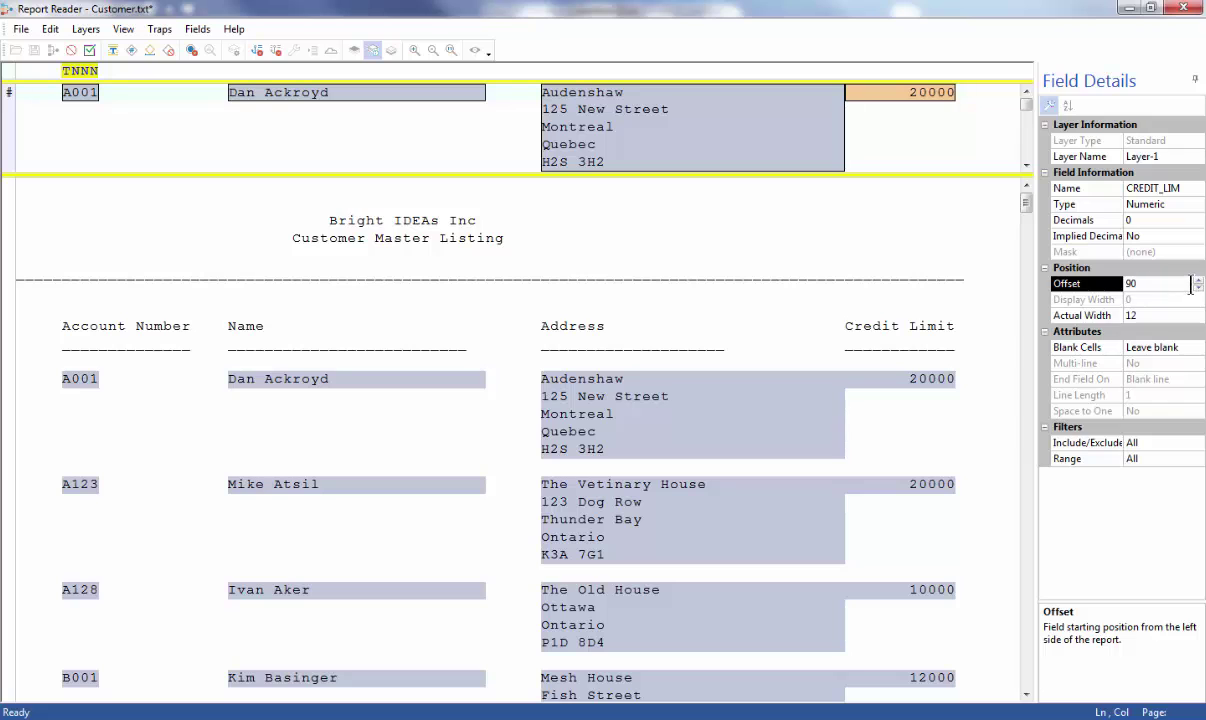
{"action": "left_click", "coordinate": [1198, 280]}
{"action": "left_click", "coordinate": [1198, 280]}
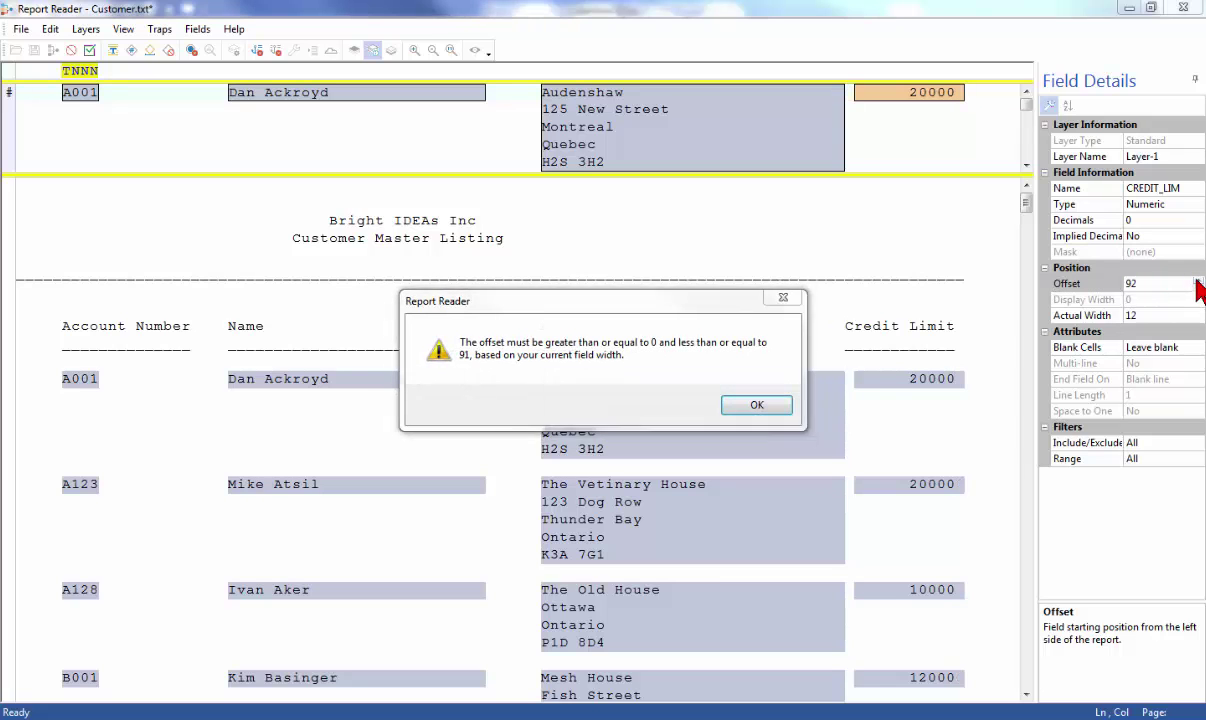
{"action": "left_click", "coordinate": [757, 406]}
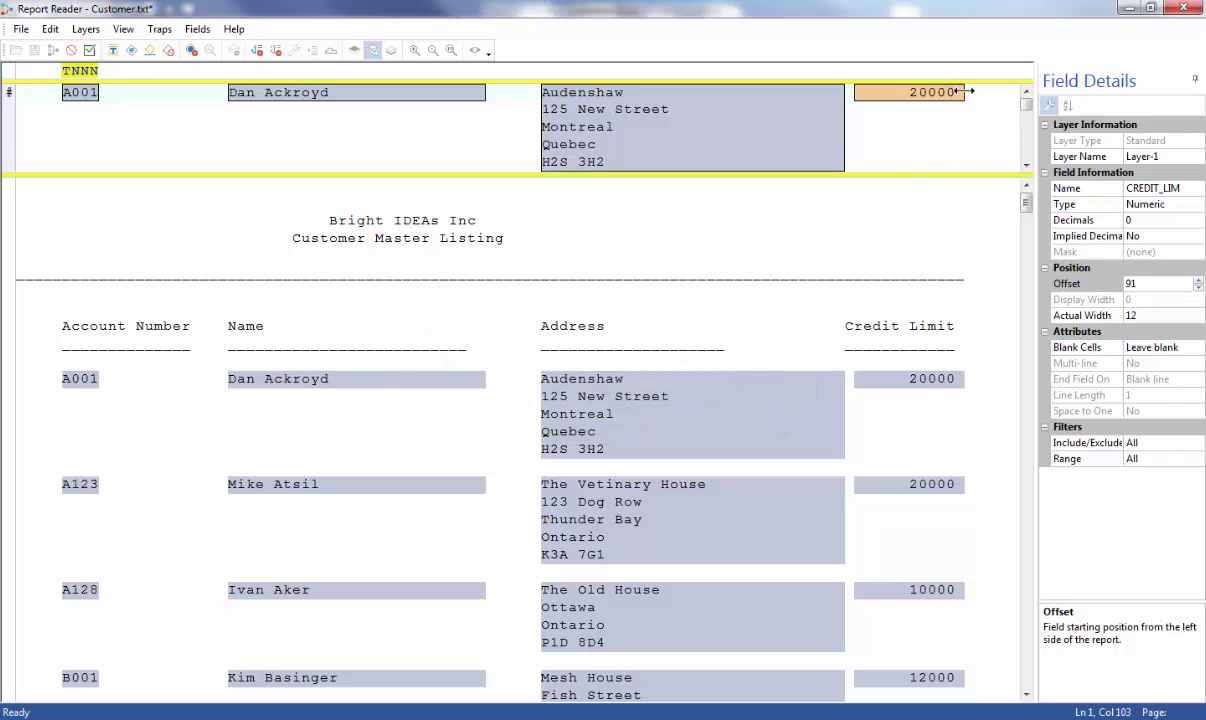
{"action": "left_click_drag", "start_coordinate": [966, 91], "coordinate": [956, 92]}
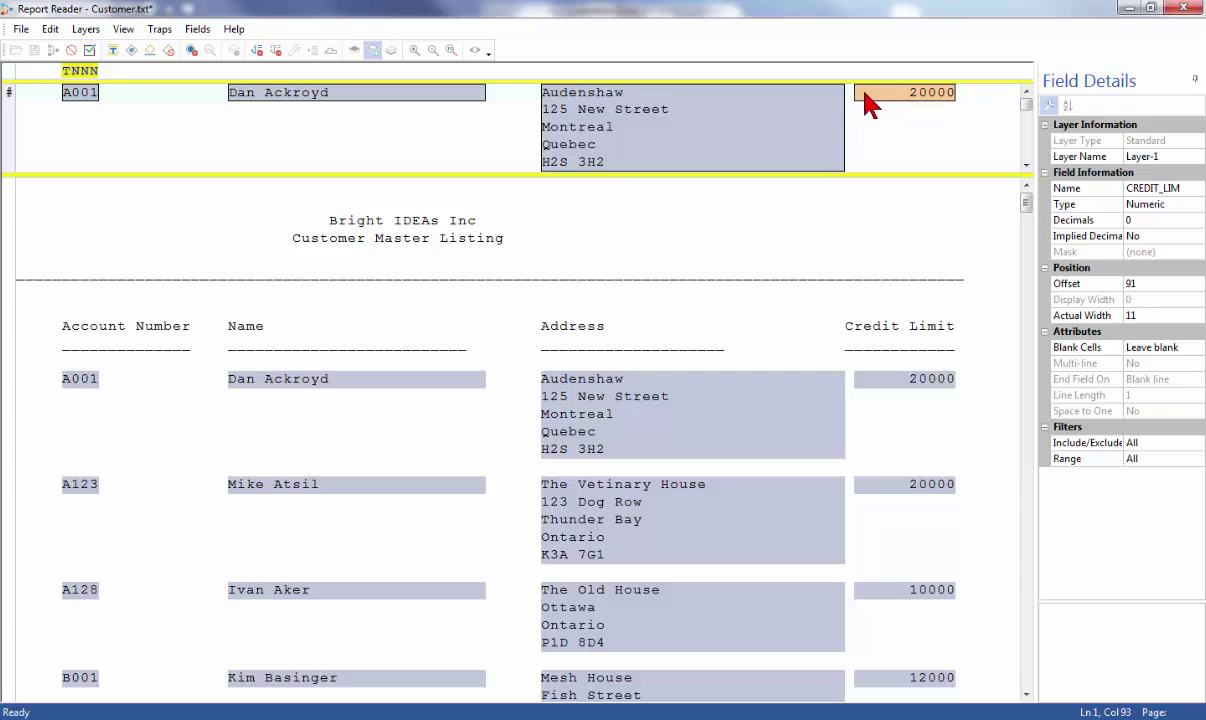
{"action": "left_click_drag", "start_coordinate": [858, 92], "coordinate": [884, 104]}
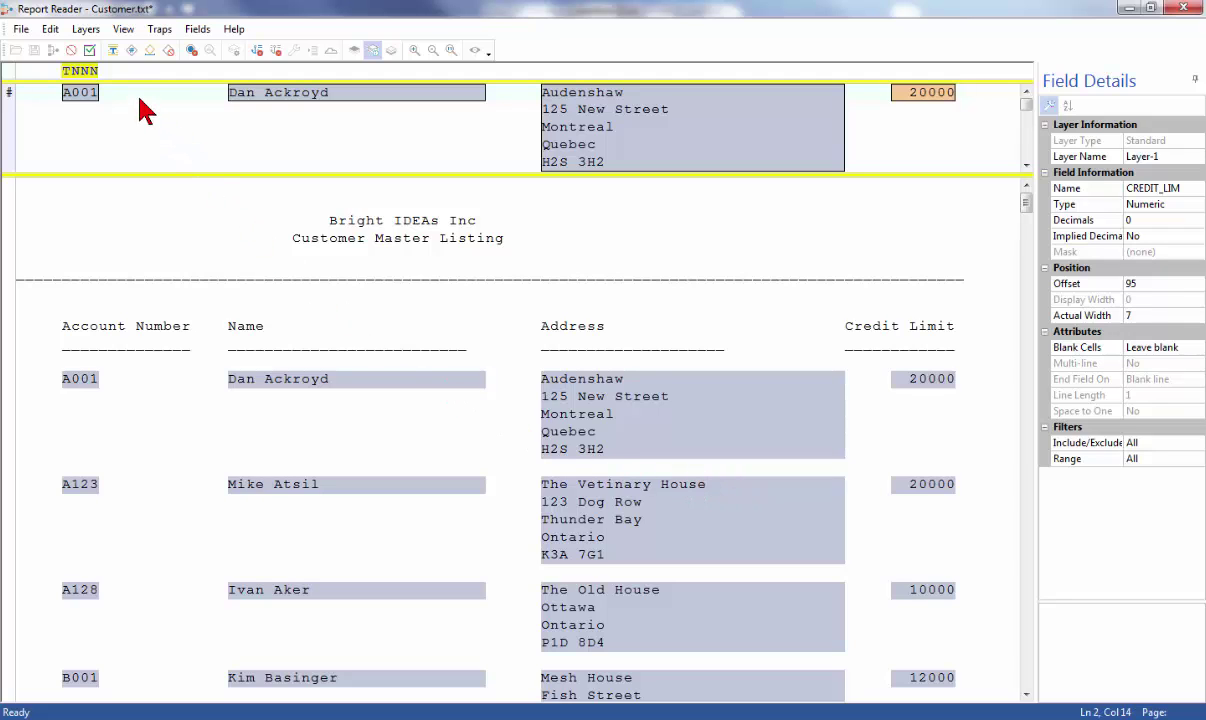
{"action": "left_click", "coordinate": [89, 51]}
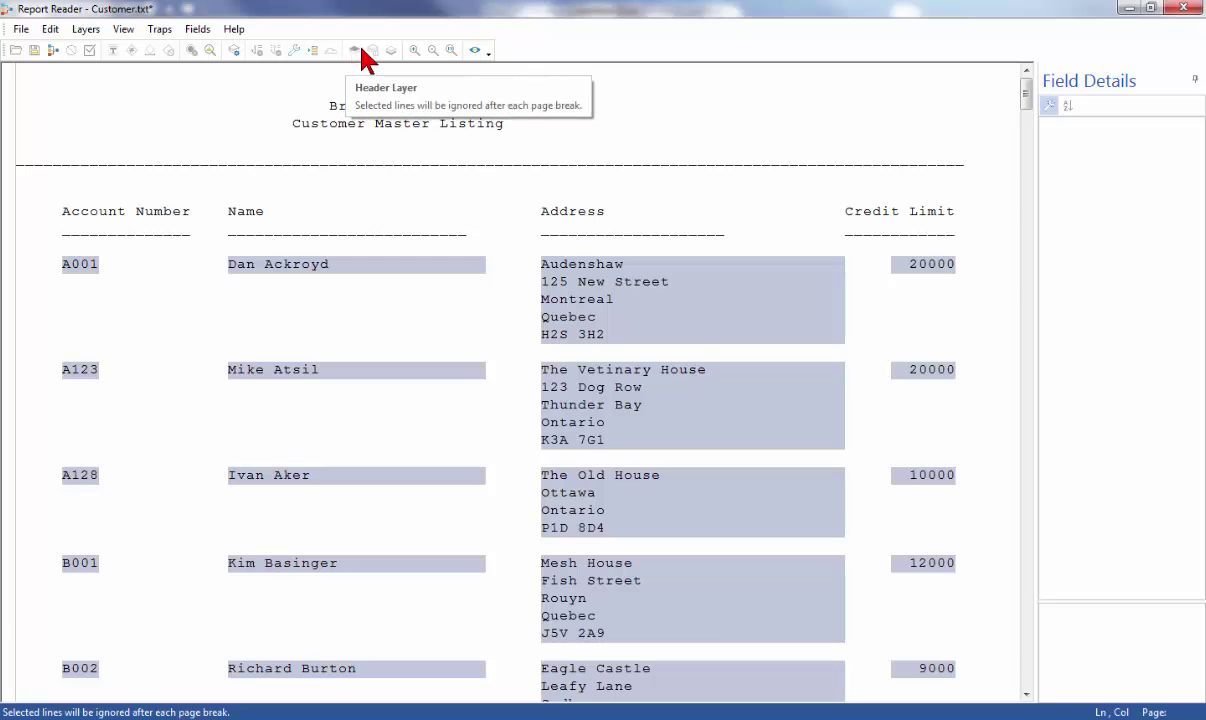
- Preview the records extracted from the report and validate the defined fields
{"action": "left_click", "coordinate": [475, 53]}
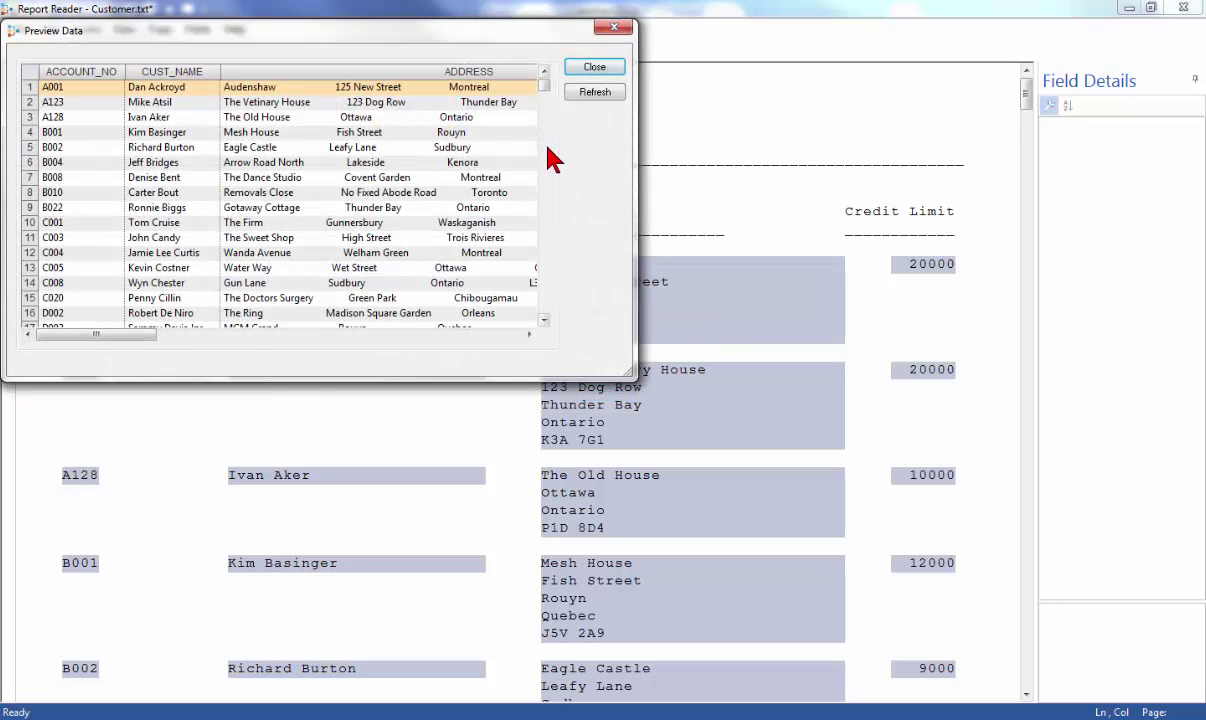
{"action": "left_click", "coordinate": [543, 320]}
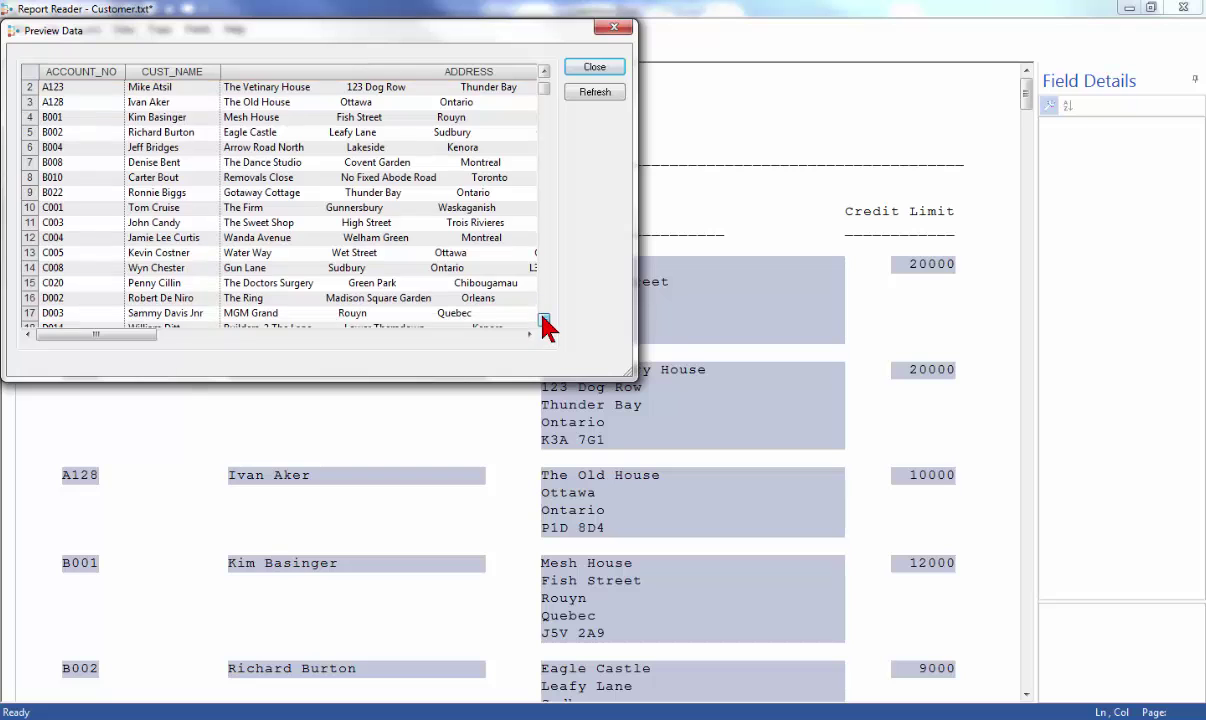
{"action": "left_click_drag", "start_coordinate": [543, 320], "coordinate": [543, 320]}
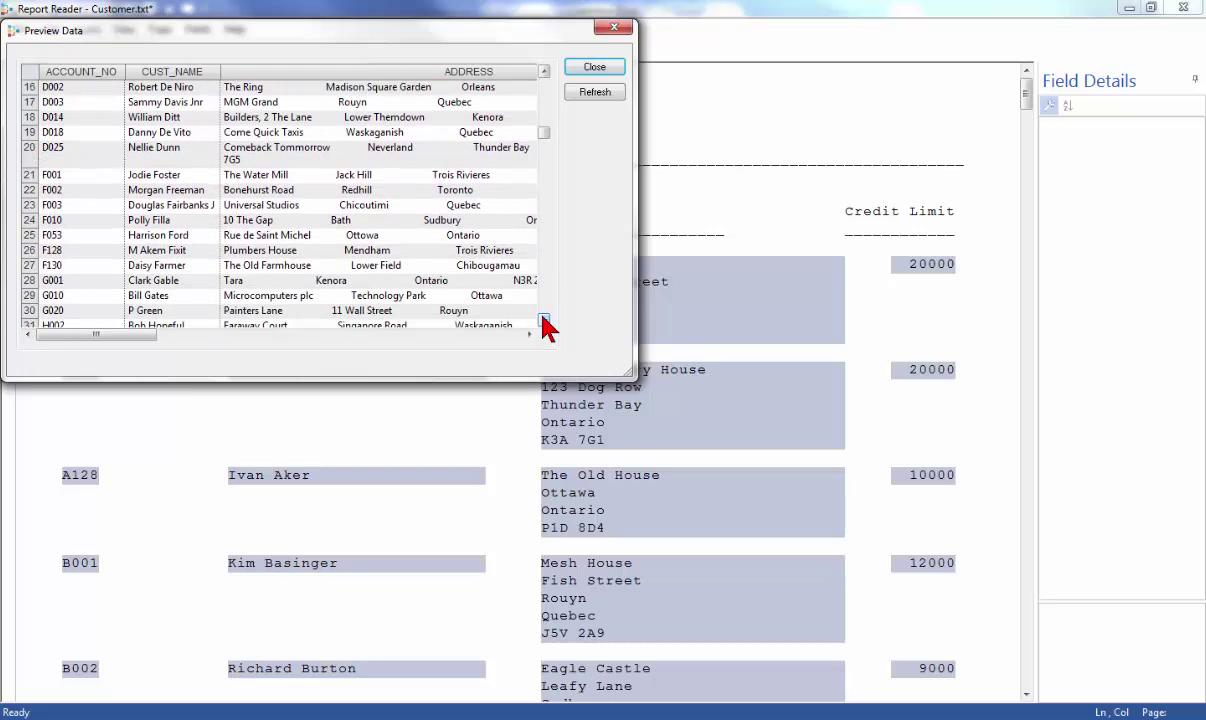
{"action": "left_click", "coordinate": [592, 68]}
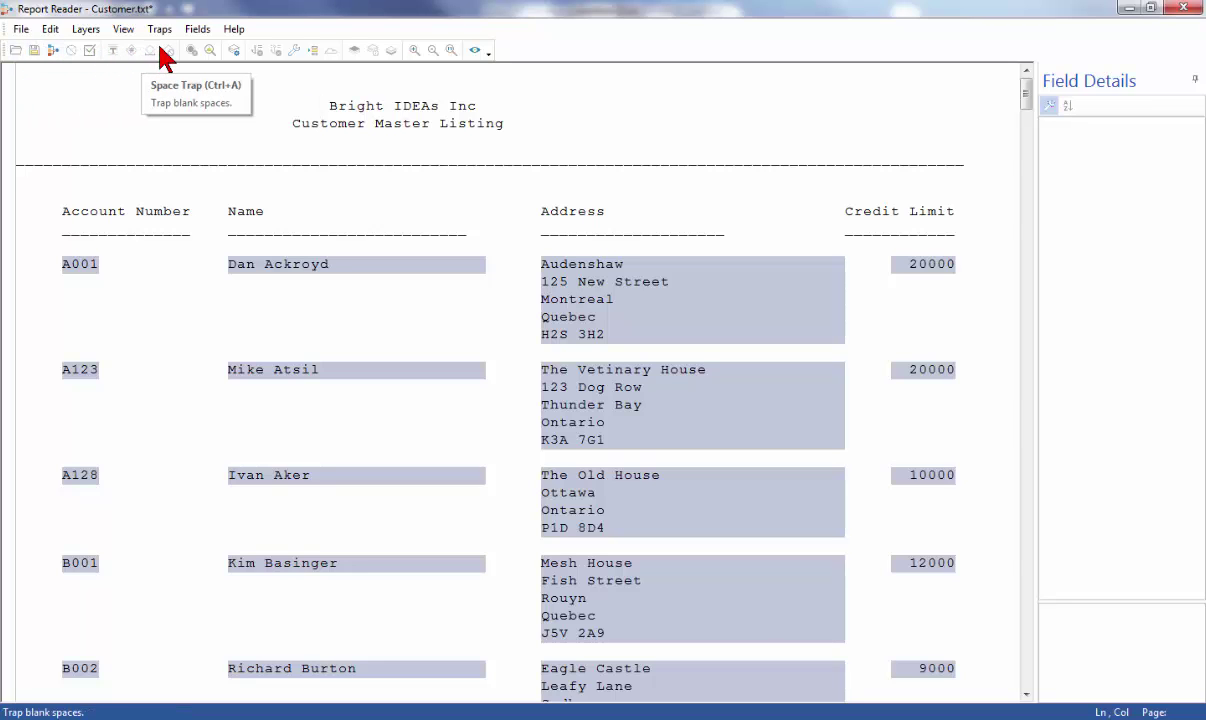
{"action": "left_click", "coordinate": [210, 52]}
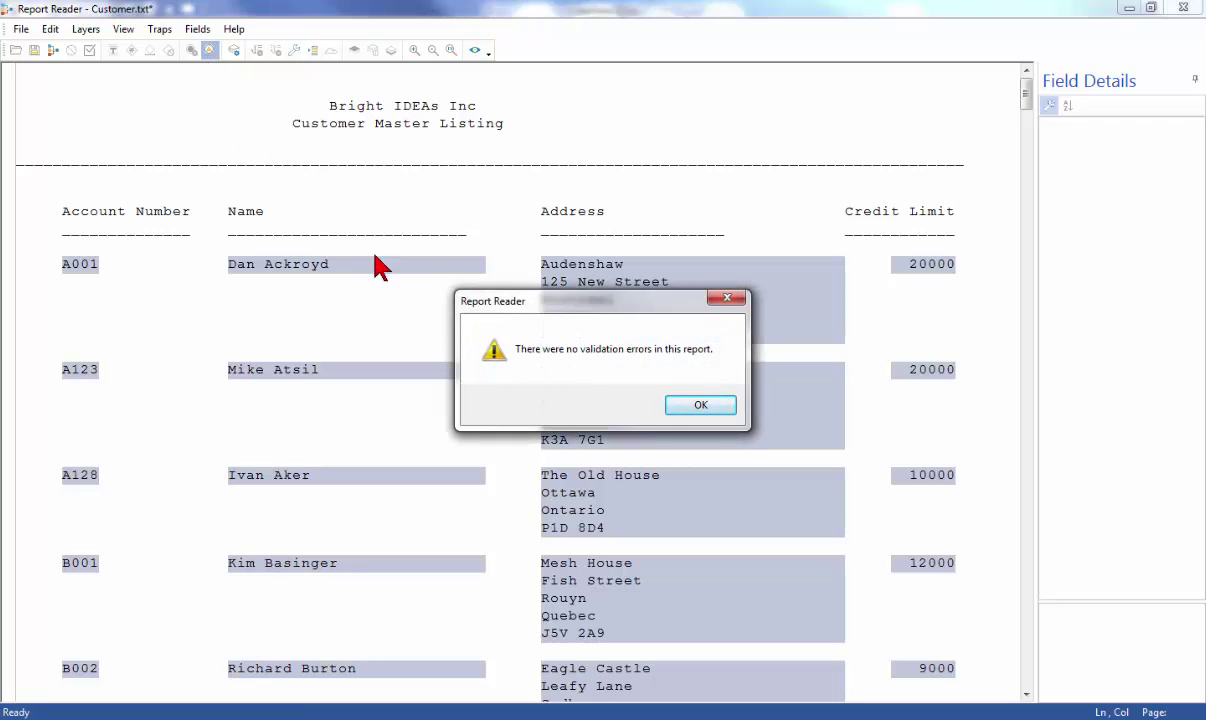
{"action": "left_click", "coordinate": [703, 410]}
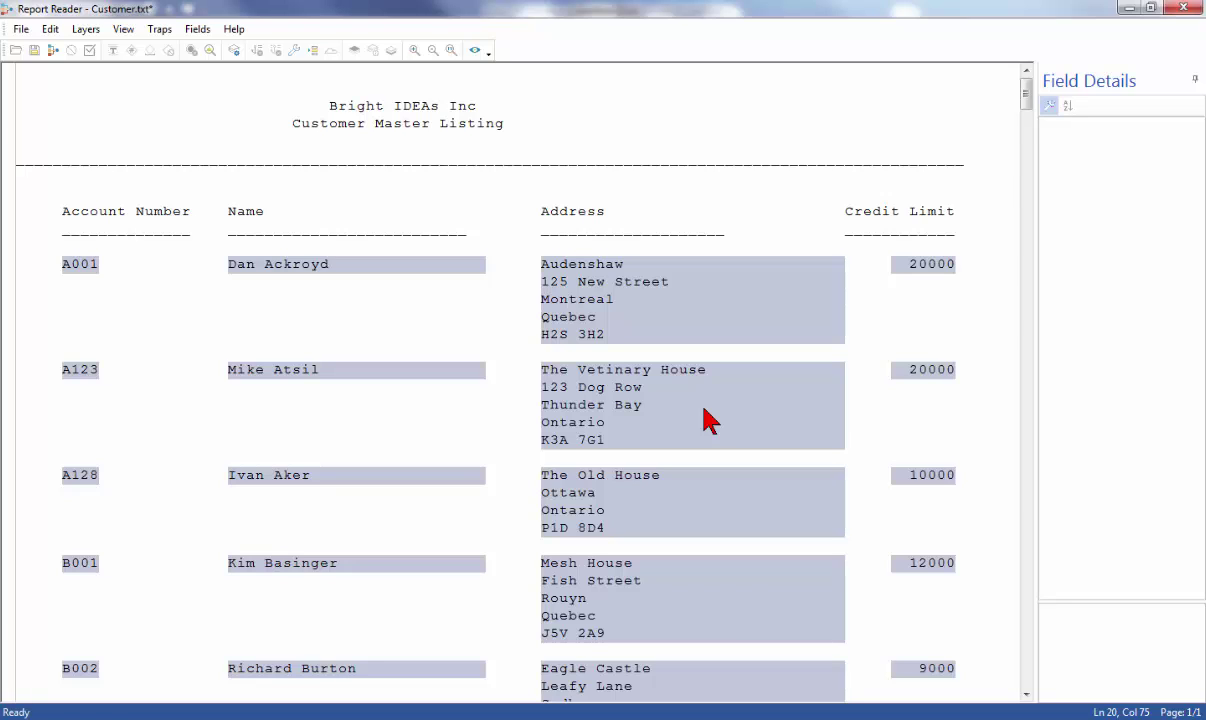
- Proceed with the import and save the Report Reader template as Customer Master in the Import Definitions.ILB folder
{"action": "left_click", "coordinate": [54, 57]}
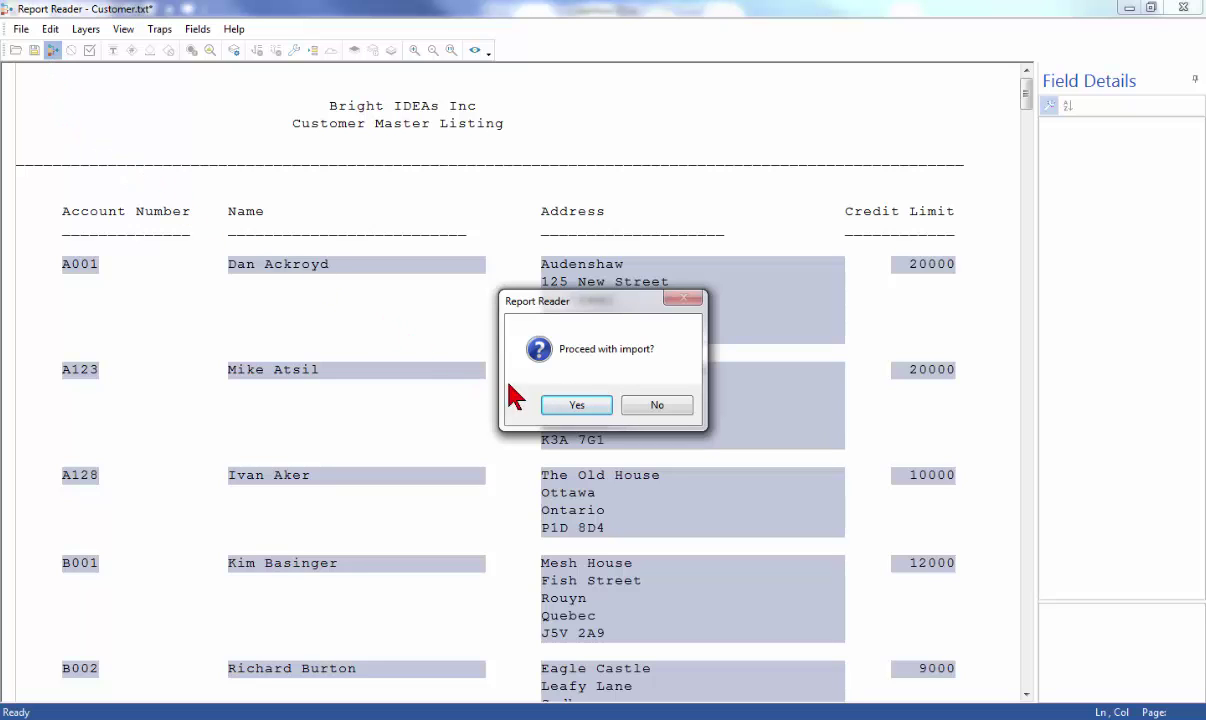
{"action": "left_click", "coordinate": [555, 407]}
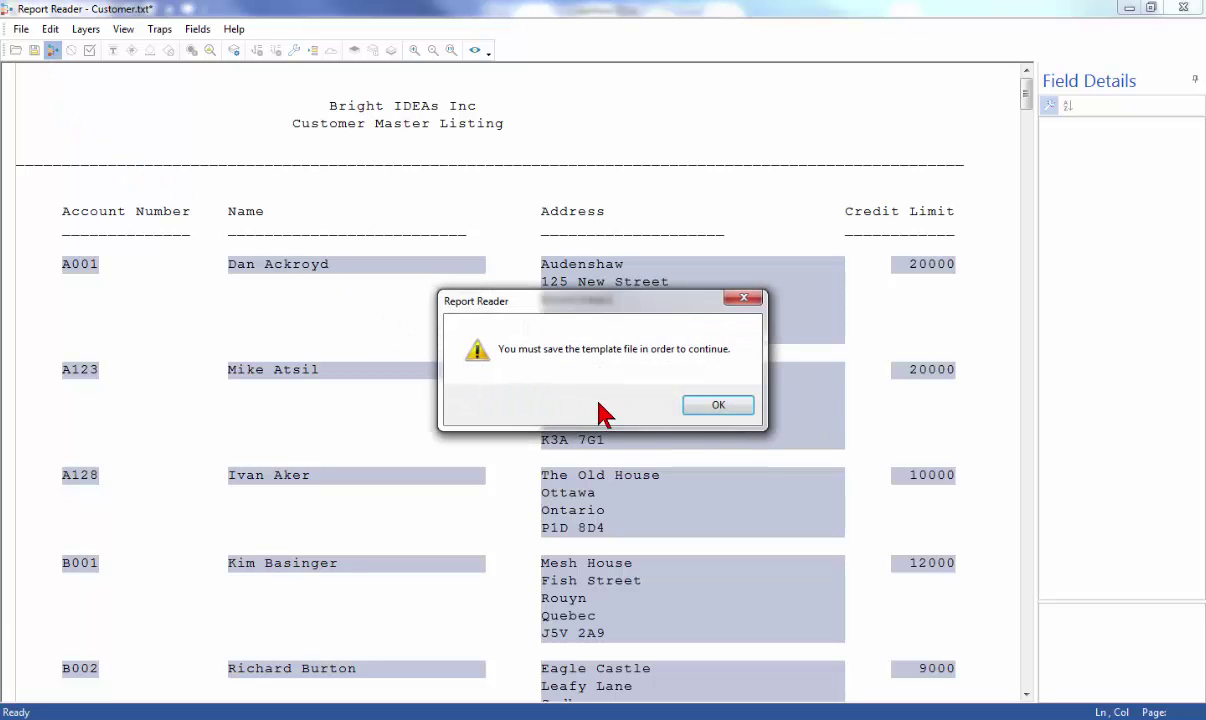
{"action": "left_click", "coordinate": [718, 406]}
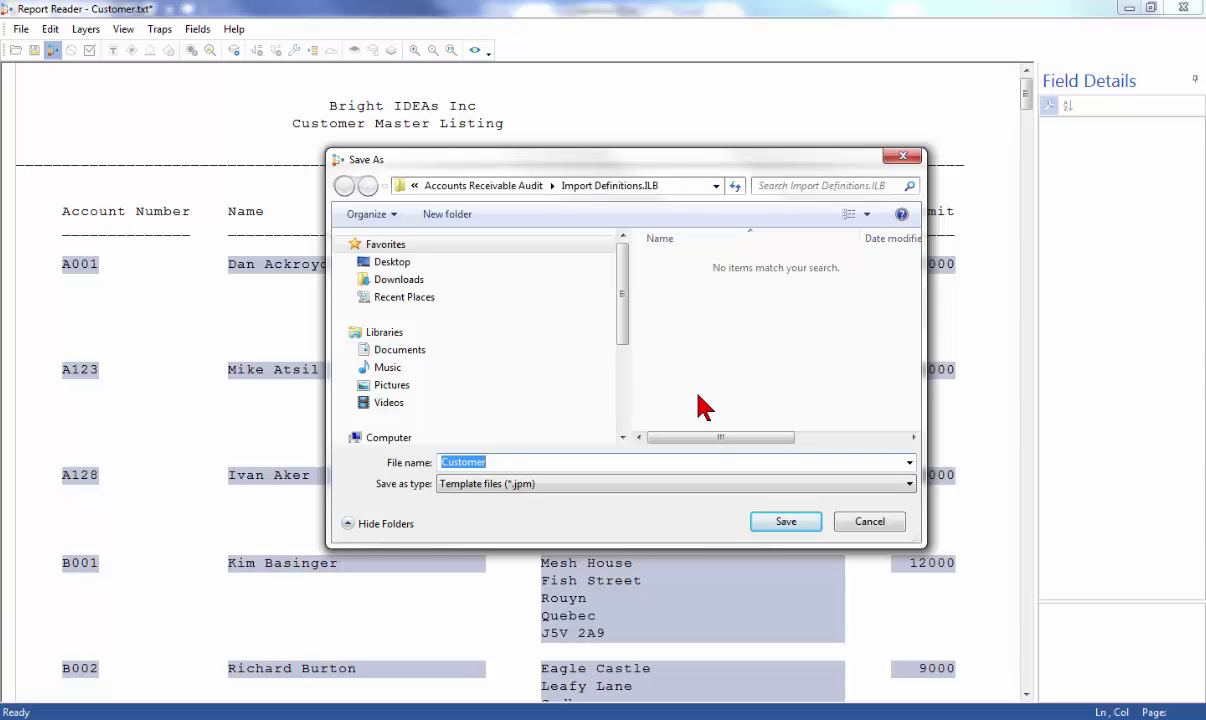
{"action": "type", "text": "C"}
{"action": "type", "text": "ustomer Master"}
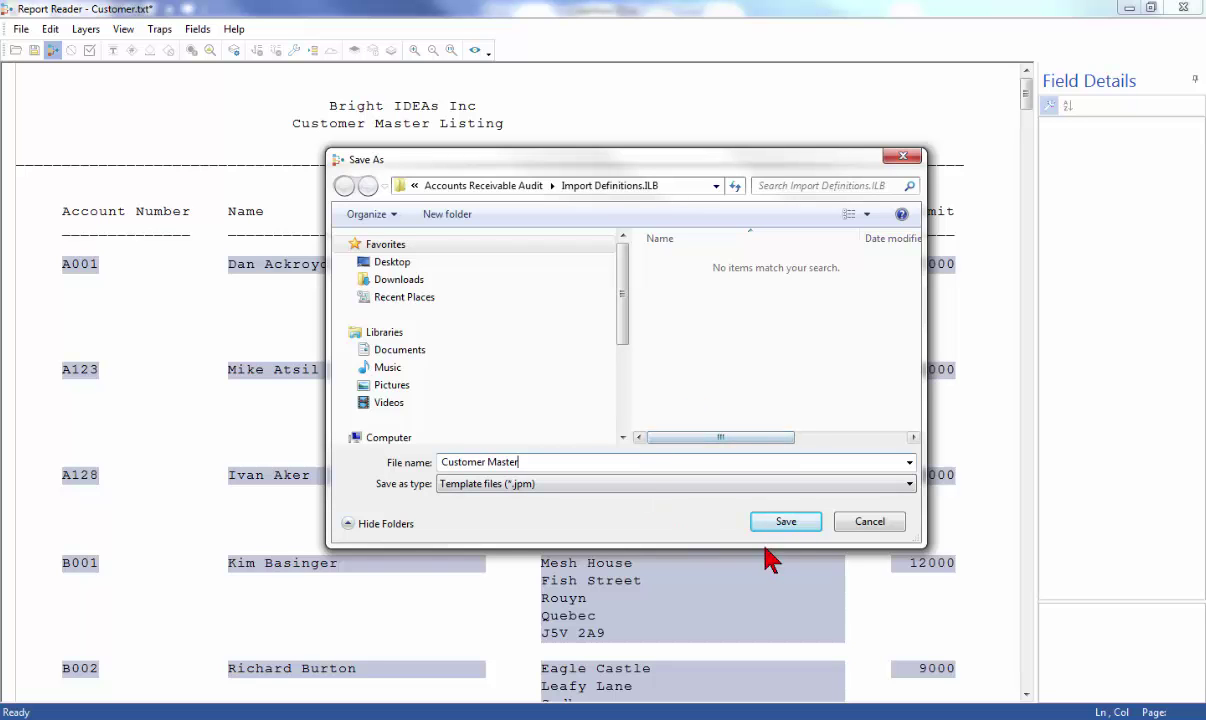
{"action": "left_click", "coordinate": [808, 524]}
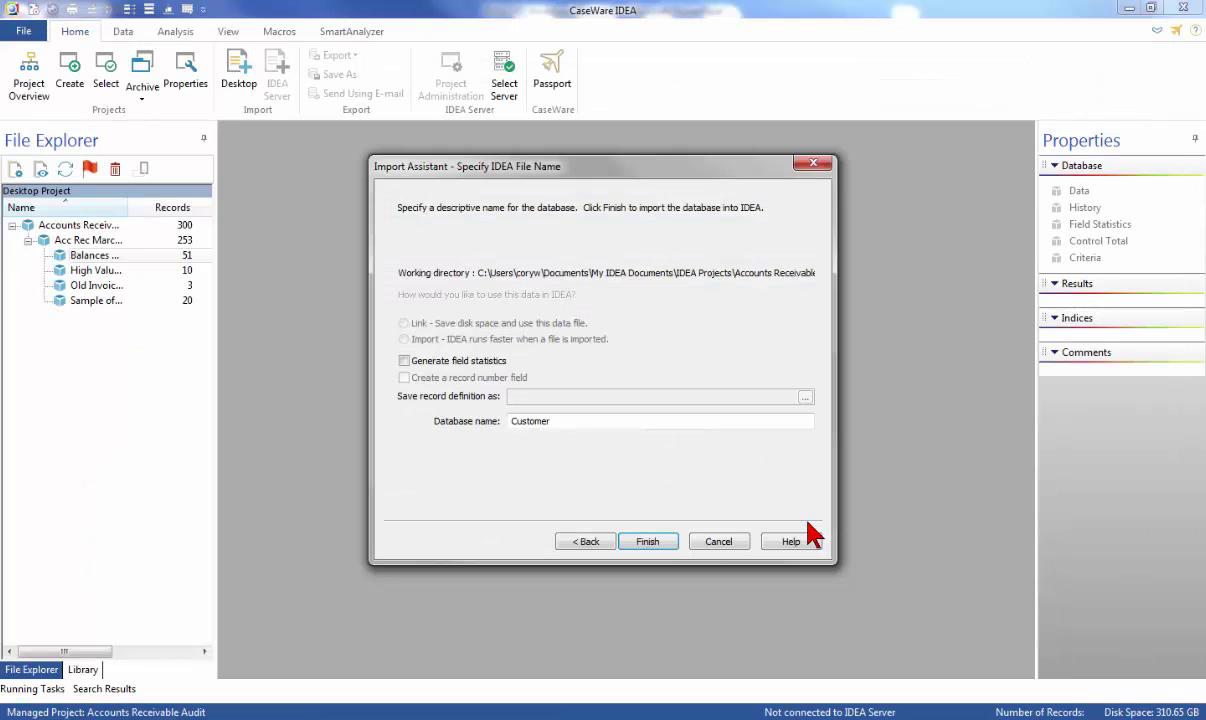
- Name the database Customer Master, enable generating field statistics, and finish the import
{"action": "left_click", "coordinate": [661, 424]}
{"action": "type", "text": "Master"}
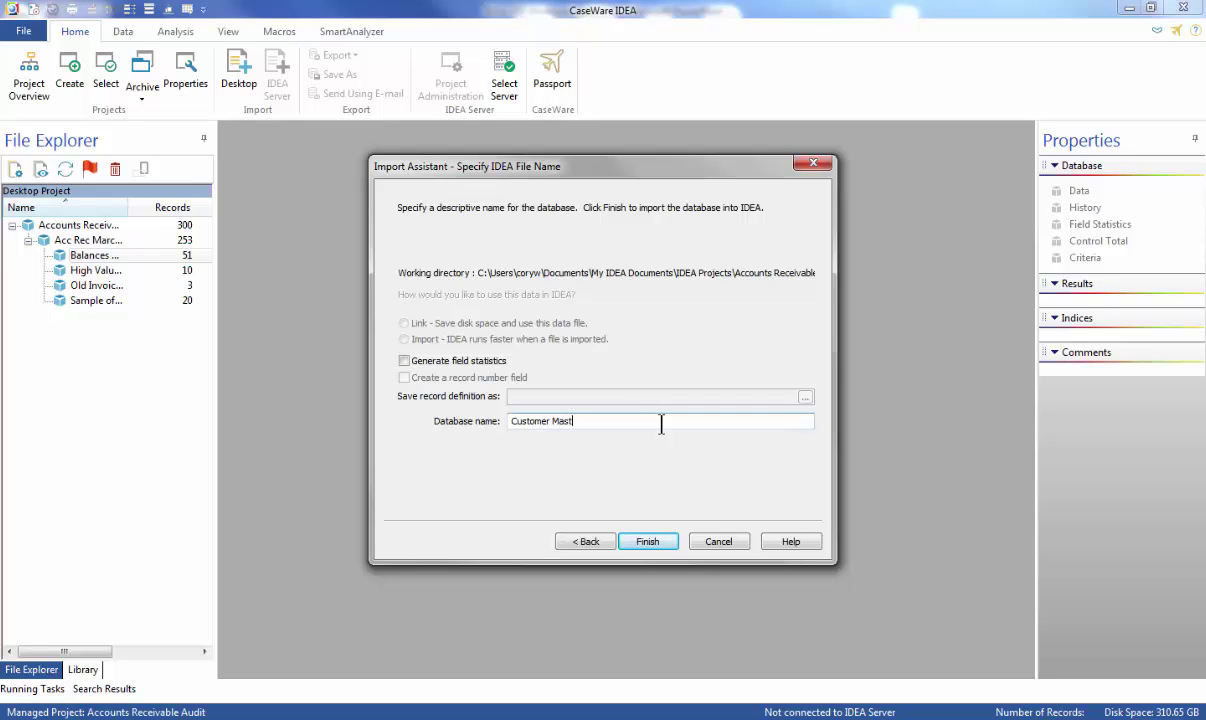
{"action": "left_click", "coordinate": [452, 365]}
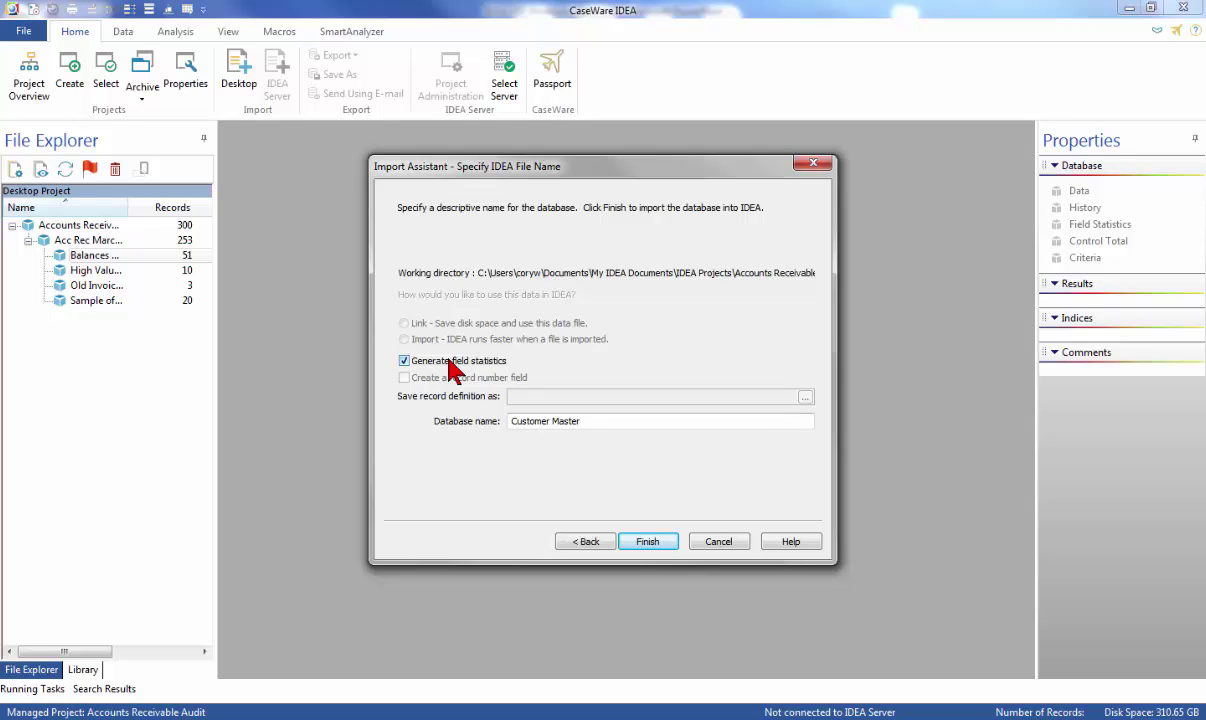
{"action": "left_click", "coordinate": [648, 542]}
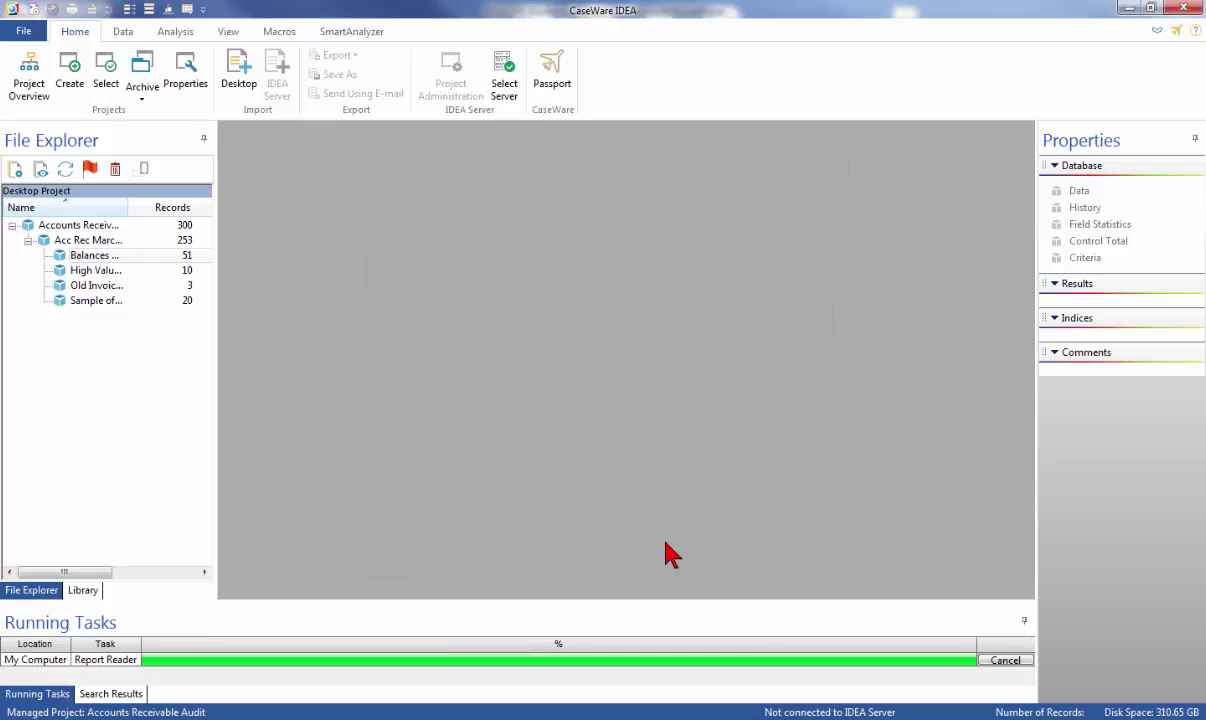